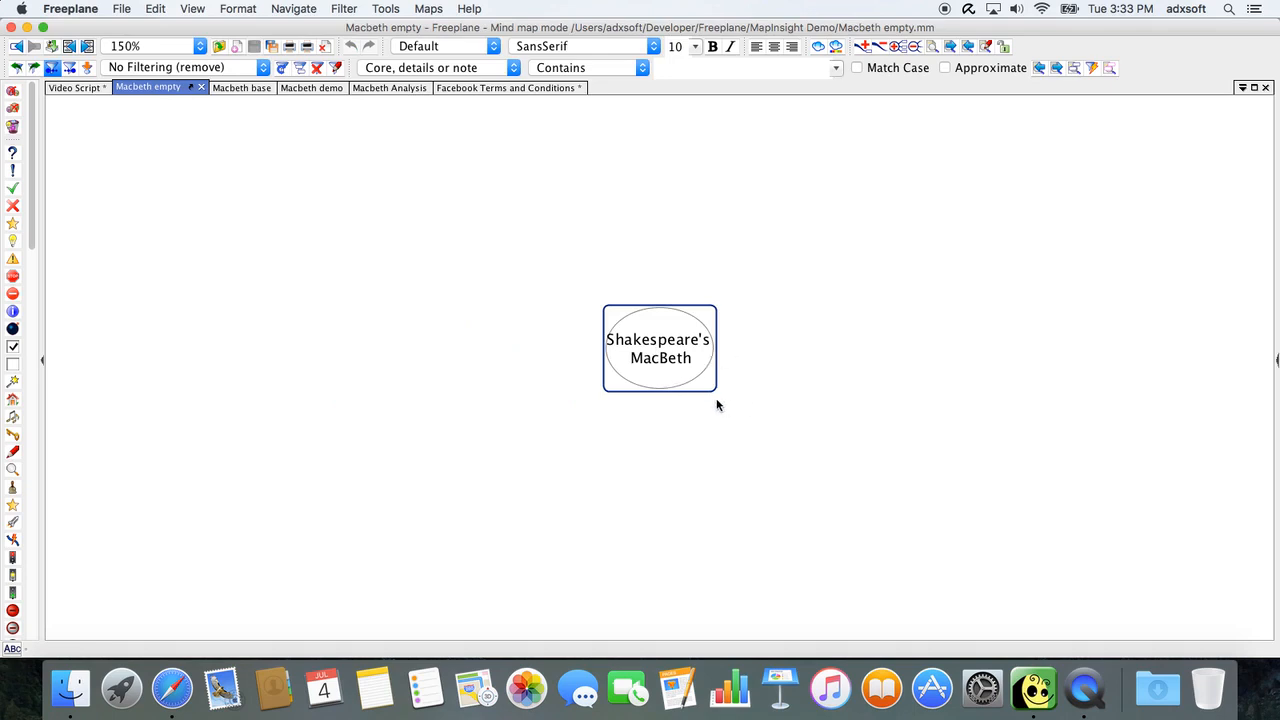
Add a child node named "Characters" to the central "Shakespeare's MacBeth" node.
{"action": "key", "text": "Tab"}
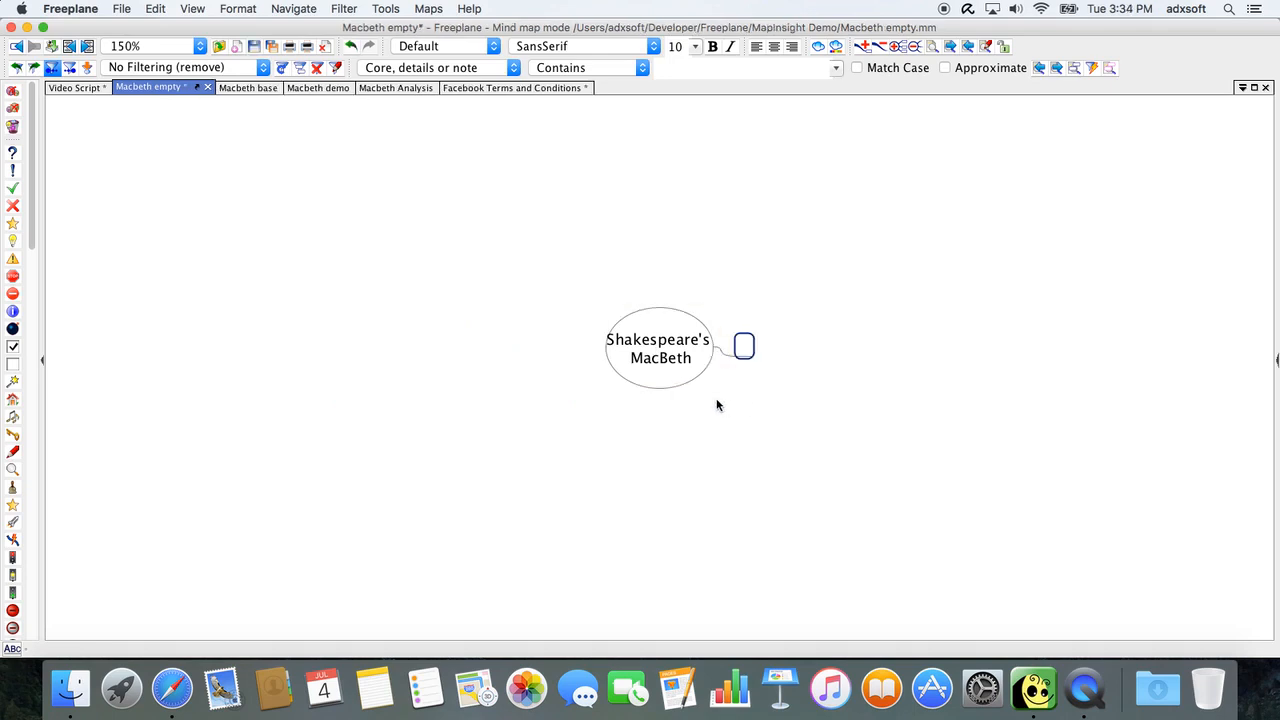
{"action": "type", "text": "Charac"}
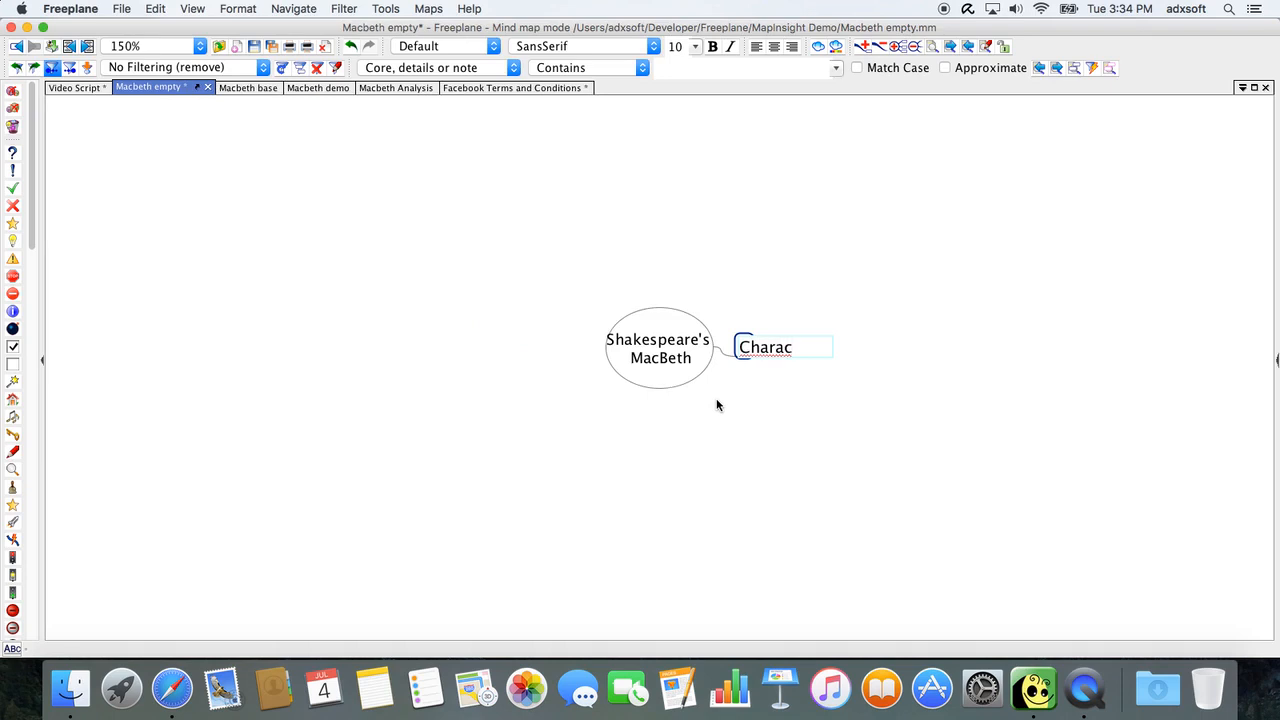
{"action": "type", "text": "ters"}
{"action": "key", "text": "Return"}
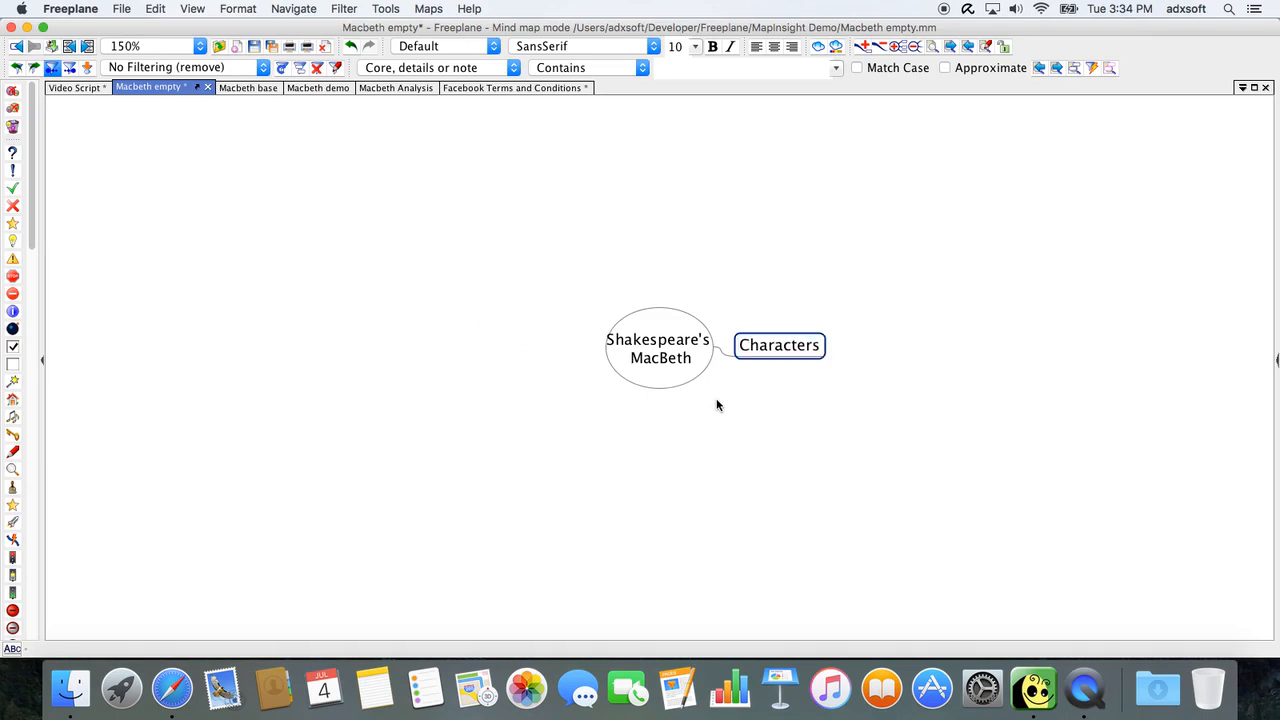
Add the child nodes "Macbeth" and "Lady Macbeth" under Characters.
{"action": "key", "text": "Tab"}
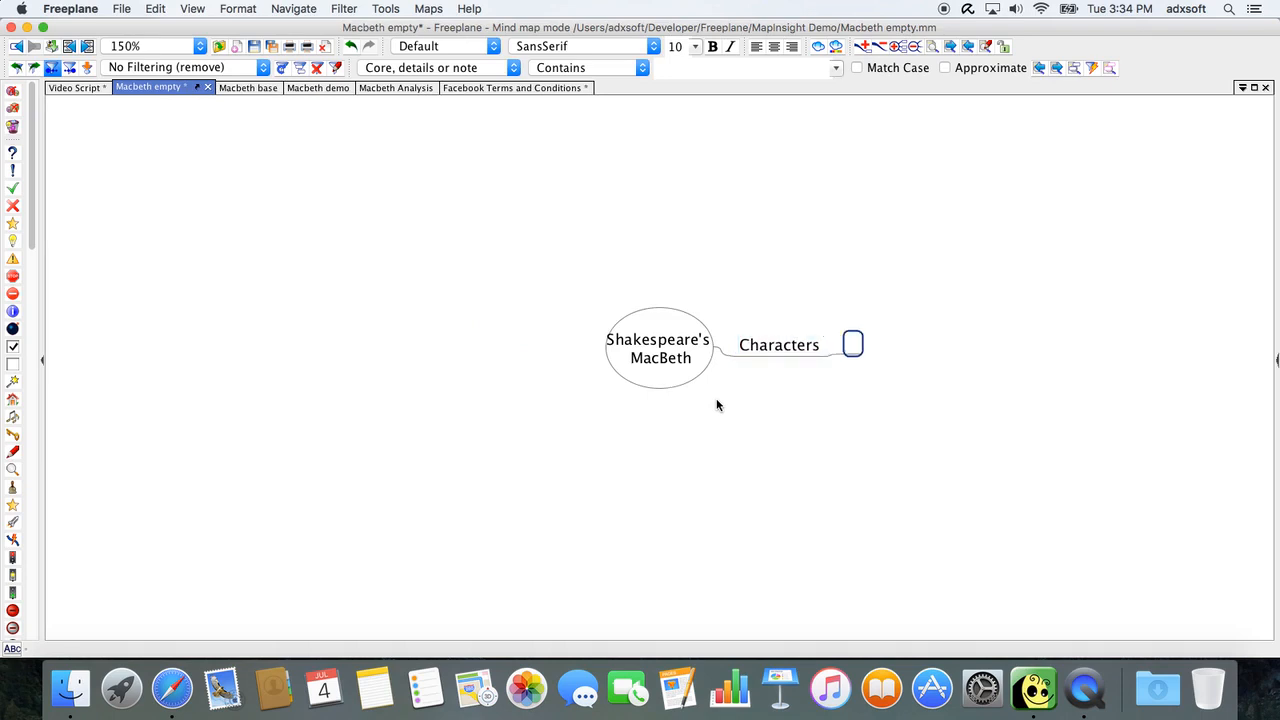
{"action": "type", "text": "Macbeth"}
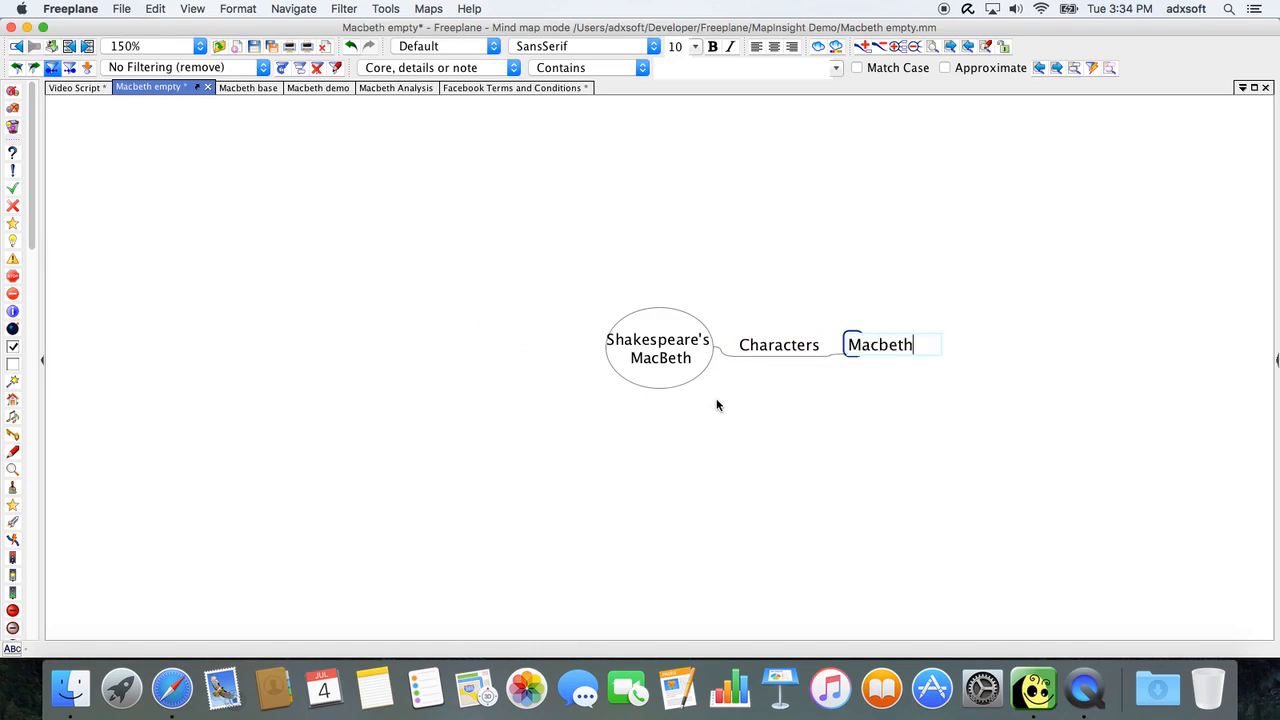
{"action": "key", "text": "Return"}
{"action": "key", "text": "Return"}
{"action": "type", "text": "Lad"}
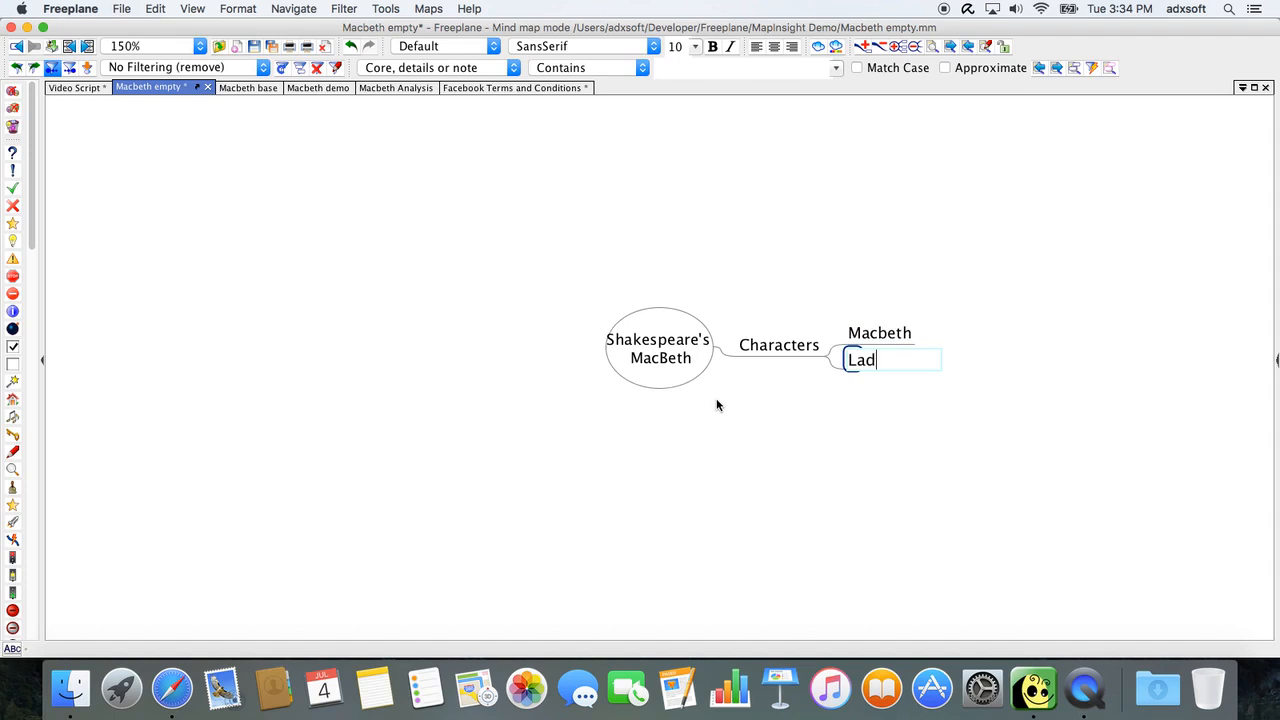
{"action": "type", "text": "y Macbeth"}
{"action": "key", "text": "Return"}
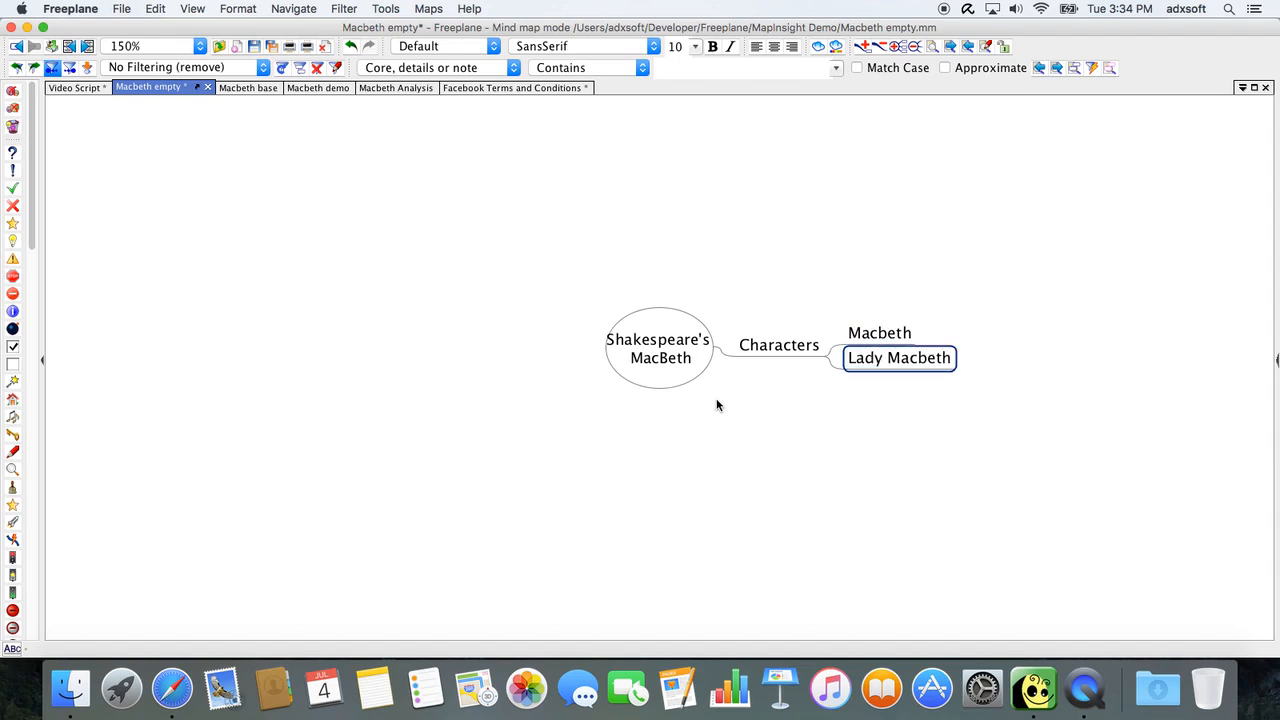
Add the sibling nodes "MacDuff" and "Lad MacDuff" below Lady Macbeth in the Characters branch.
{"action": "key", "text": "Return"}
{"action": "type", "text": "MacDuff"}
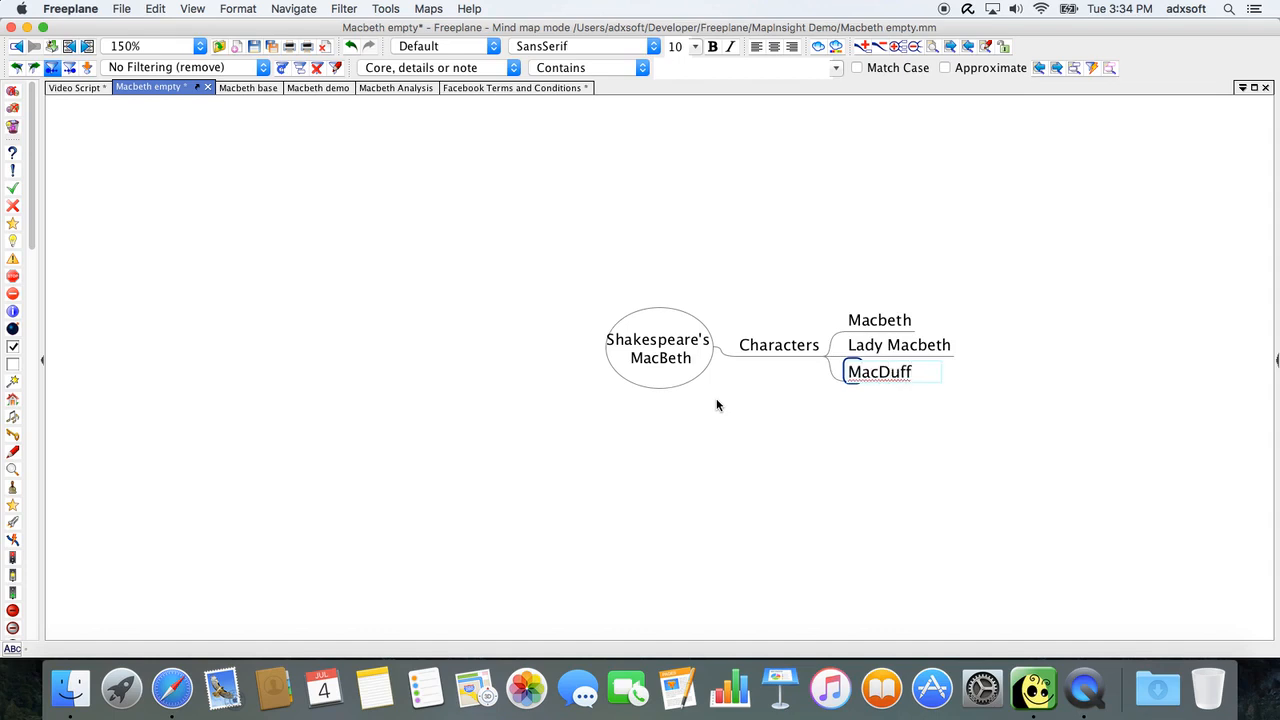
{"action": "key", "text": "Return"}
{"action": "key", "text": "Return"}
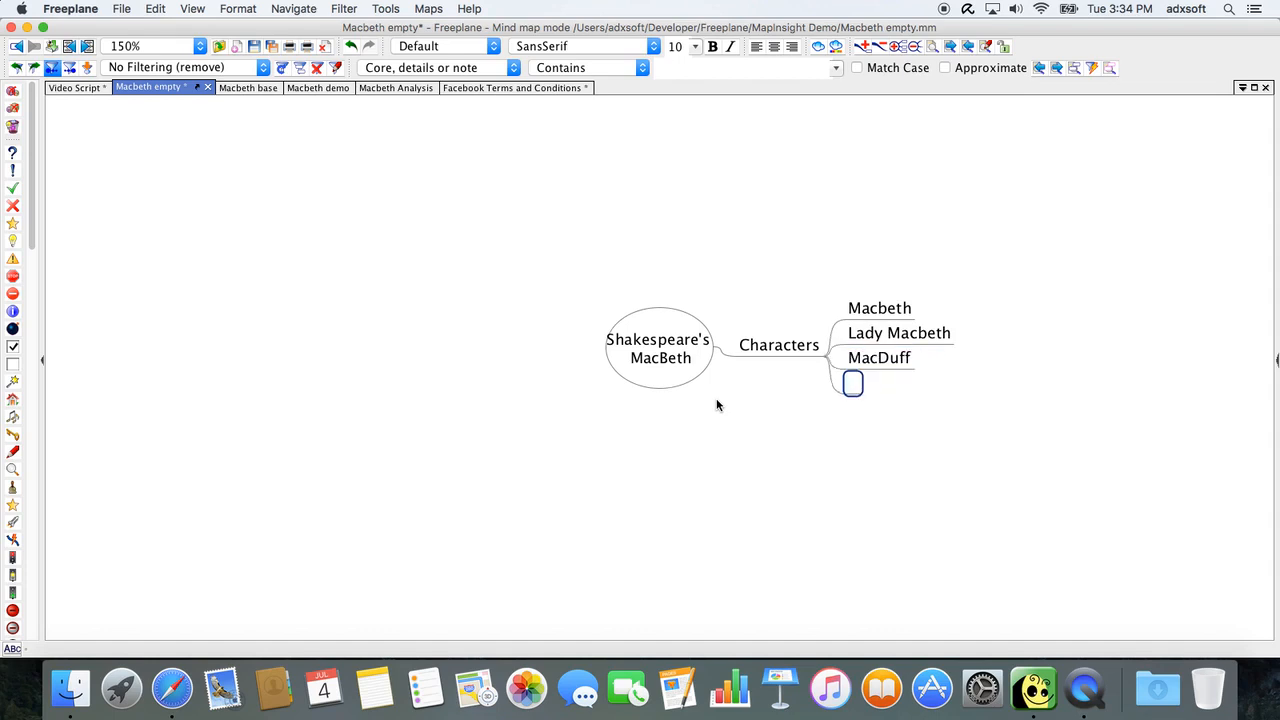
{"action": "type", "text": "Lad Mac"}
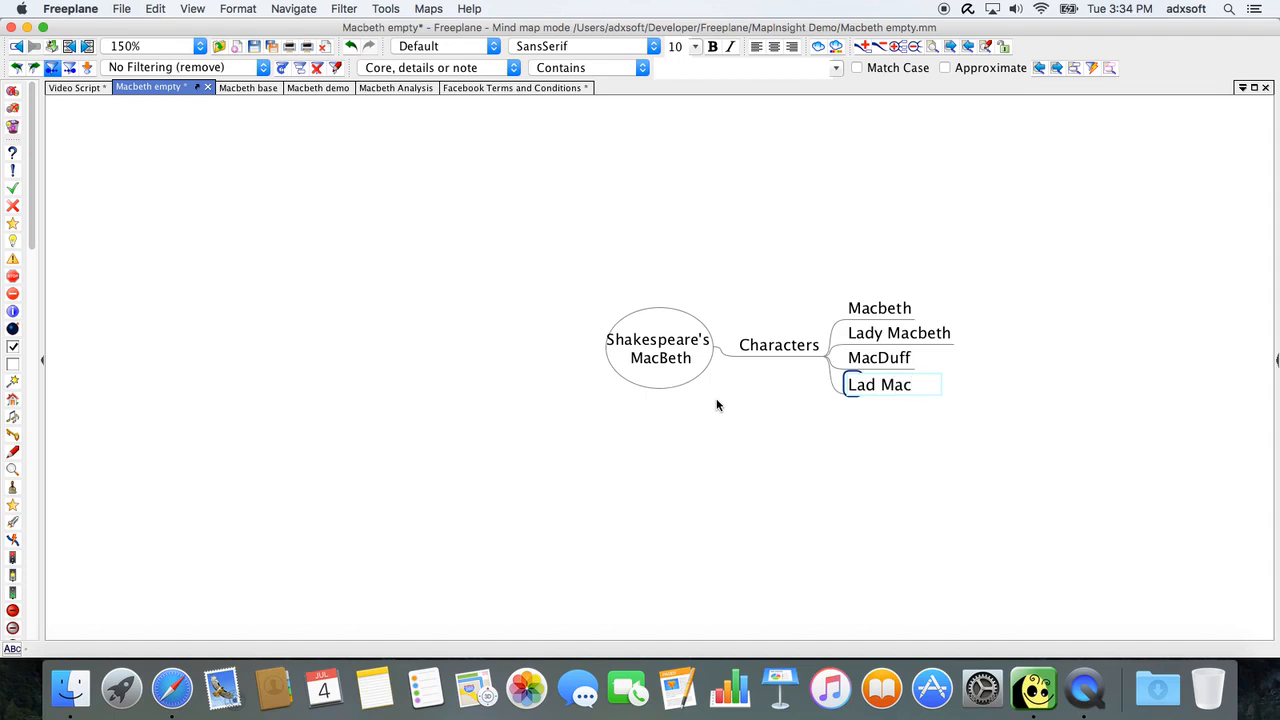
{"action": "type", "text": "Duff"}
{"action": "key", "text": "Return"}
Attach a note reading "Information about Macbeth" to the Macbeth node under Characters.
{"action": "left_click", "coordinate": [843, 330]}
{"action": "left_click", "coordinate": [865, 313]}
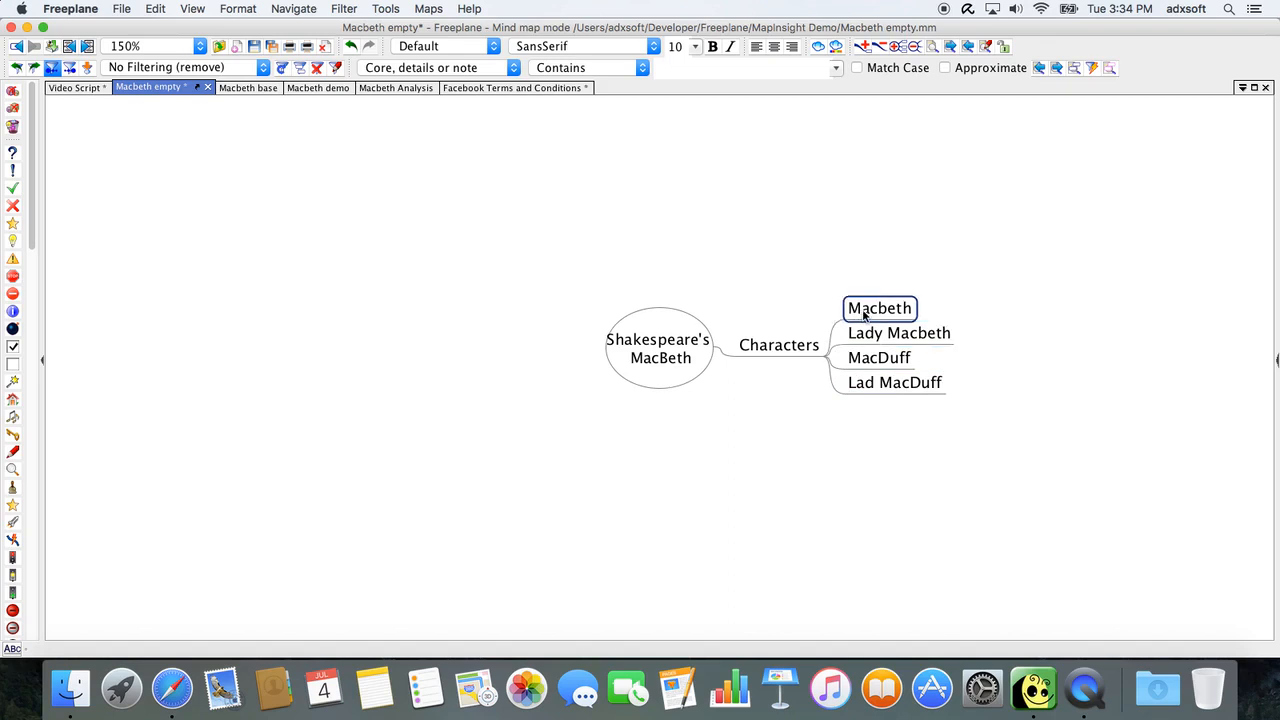
{"action": "right_click", "coordinate": [865, 313]}
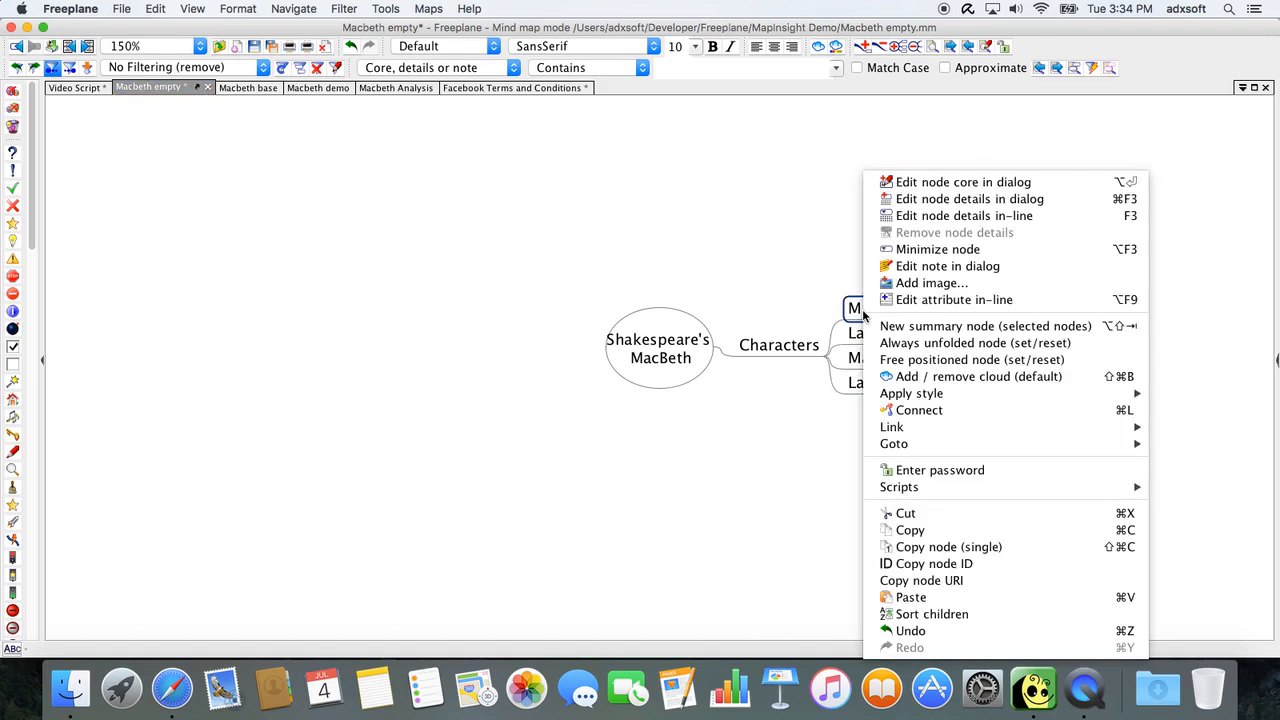
{"action": "left_click", "coordinate": [982, 266]}
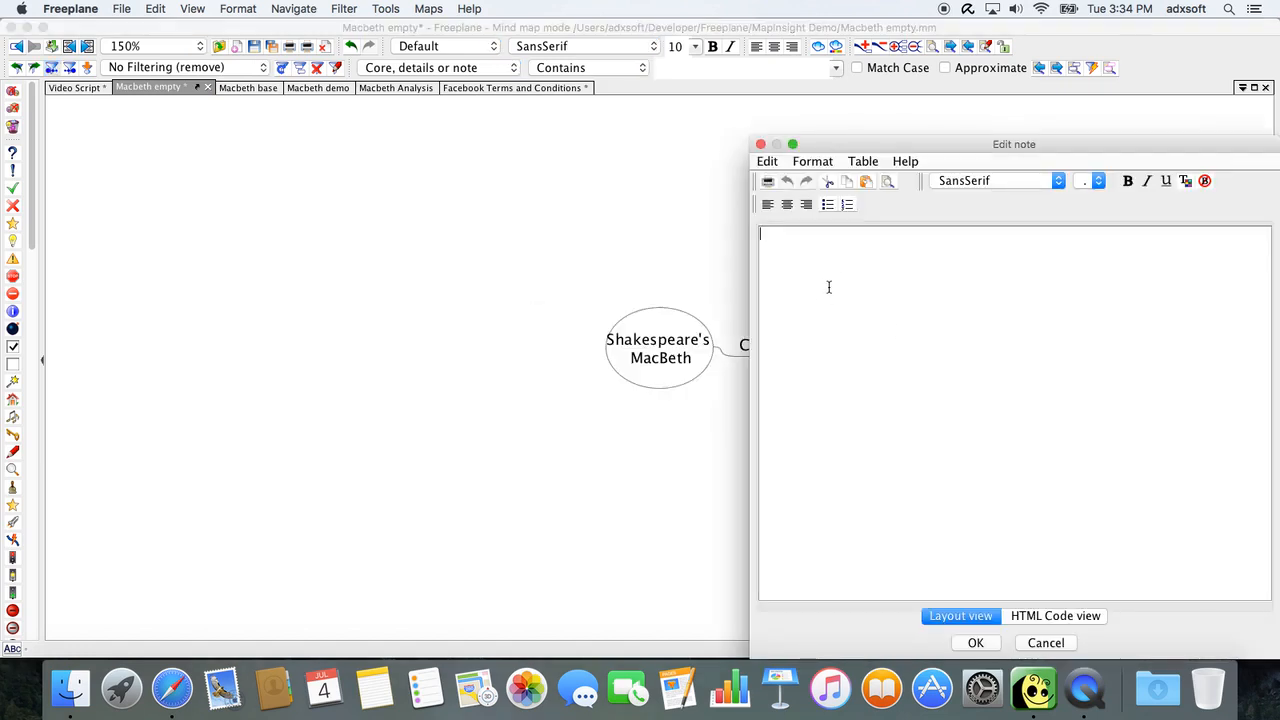
{"action": "type", "text": "Information about Macbeth"}
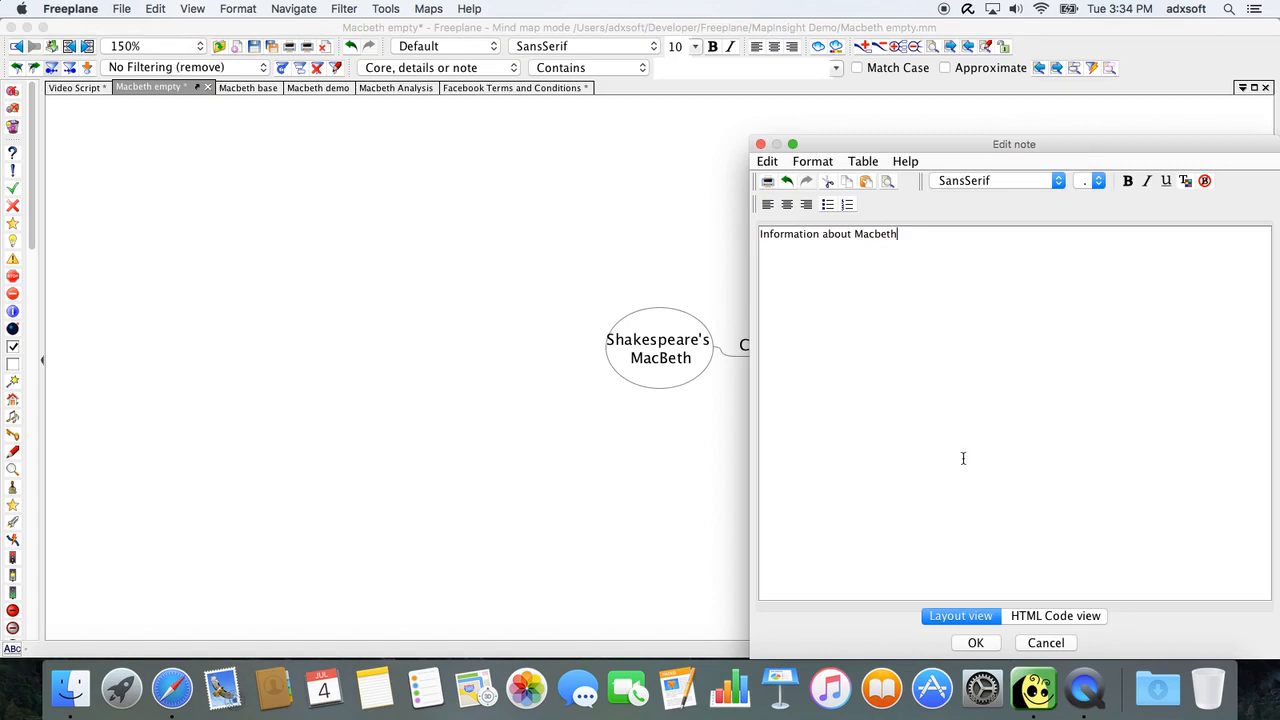
{"action": "left_click", "coordinate": [977, 642]}
{"action": "left_click", "coordinate": [846, 387]}
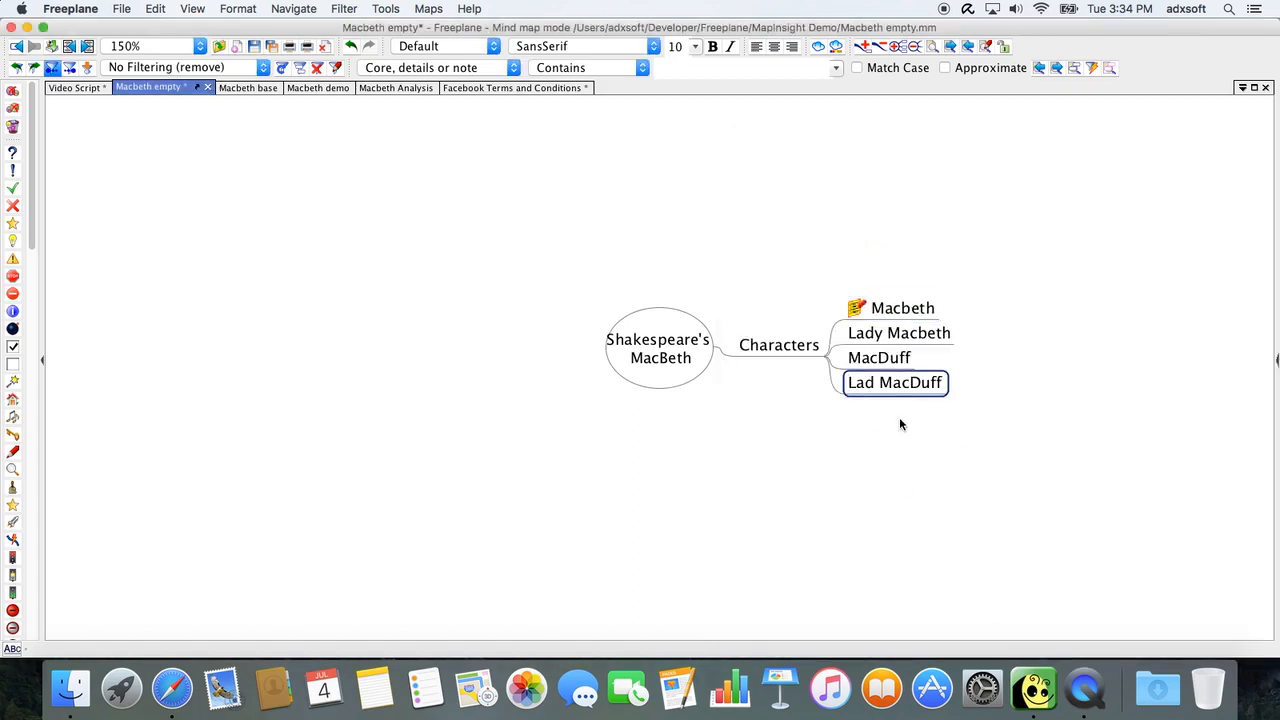
Add an "Acts" branch to the central node and give it a child node "Act1".
{"action": "left_click", "coordinate": [676, 357]}
{"action": "key", "text": "Tab"}
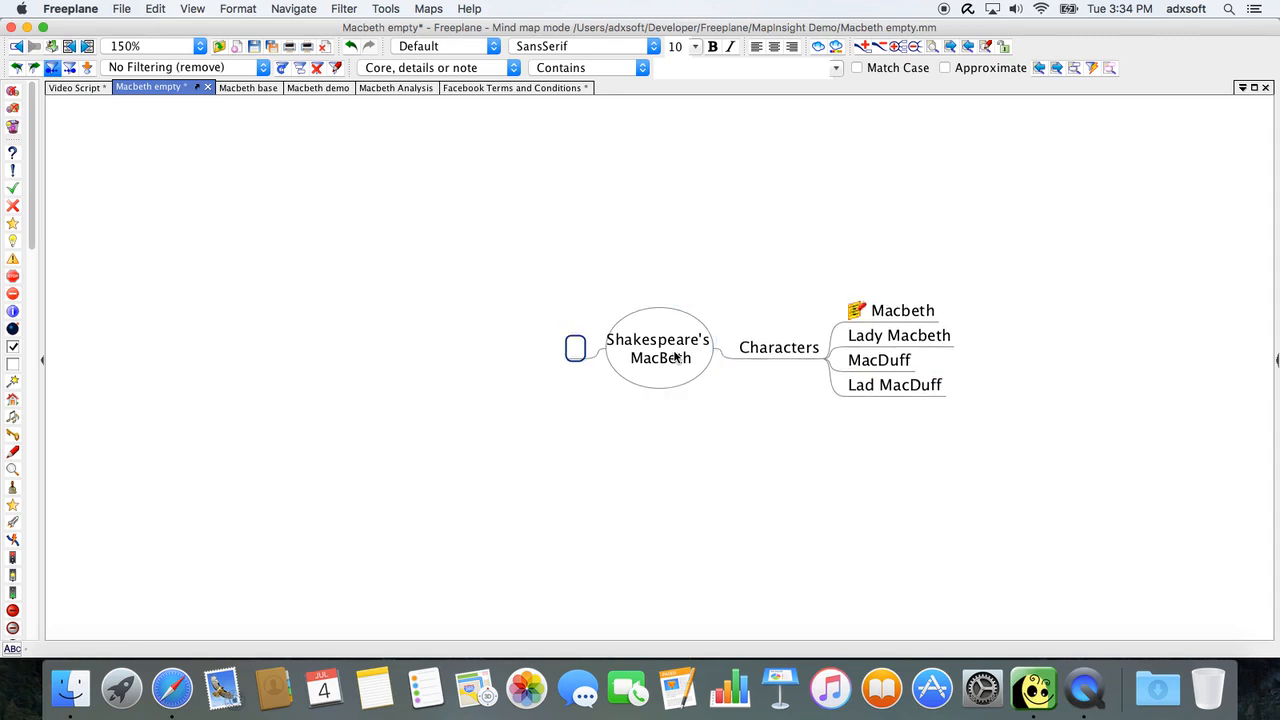
{"action": "type", "text": "Acts"}
{"action": "key", "text": "Return"}
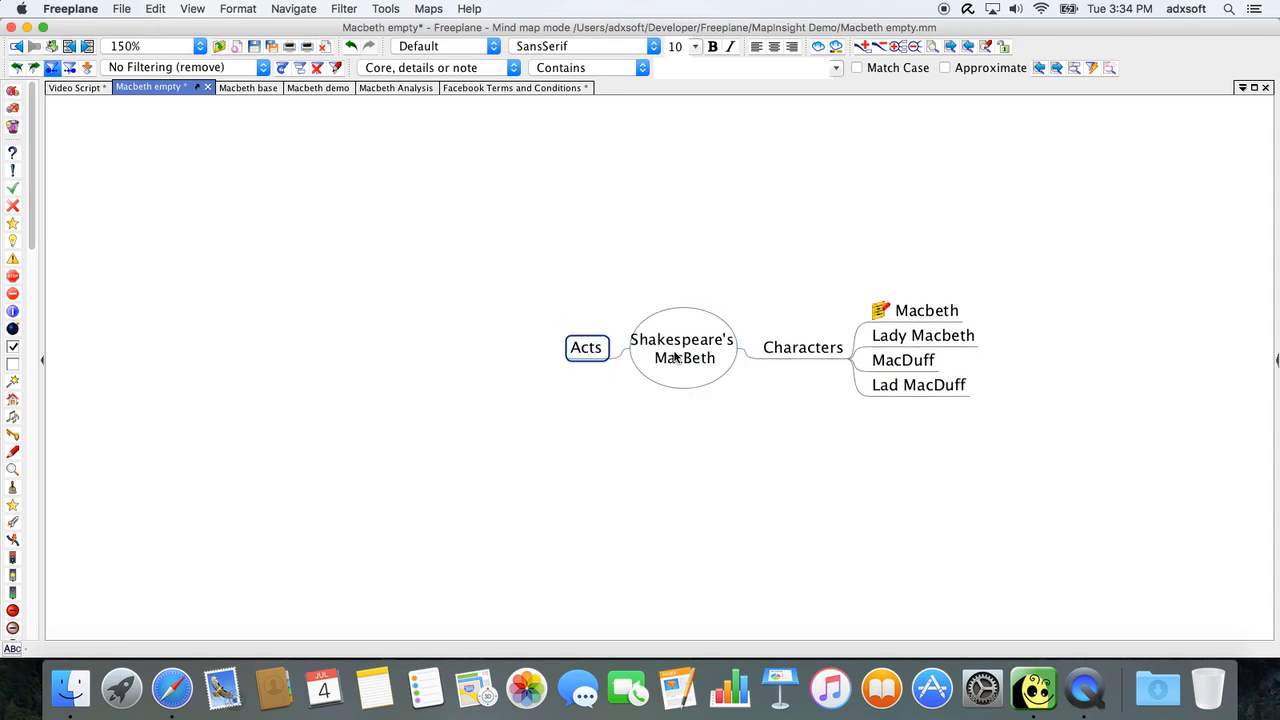
{"action": "key", "text": "Tab"}
{"action": "type", "text": "Act1"}
{"action": "key", "text": "Return"}
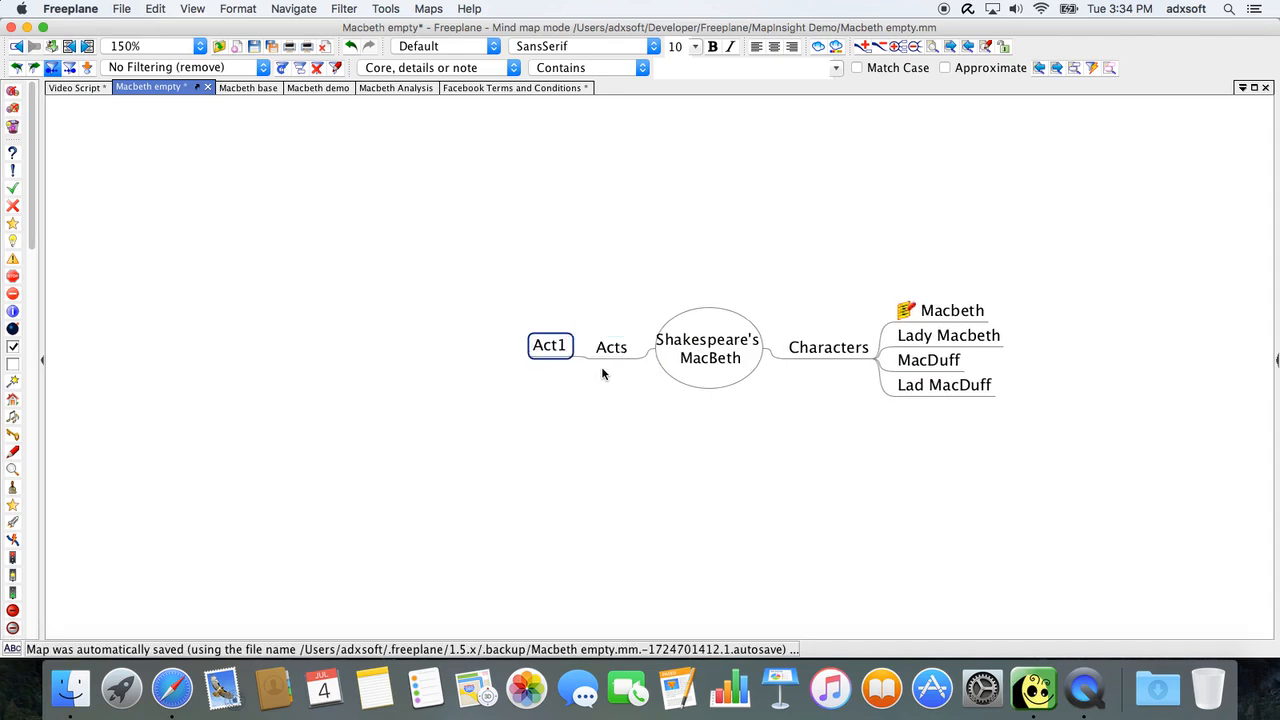
Add the child nodes "Scene 1" and "Scene 2" under Act1.
{"action": "key", "text": "Tab"}
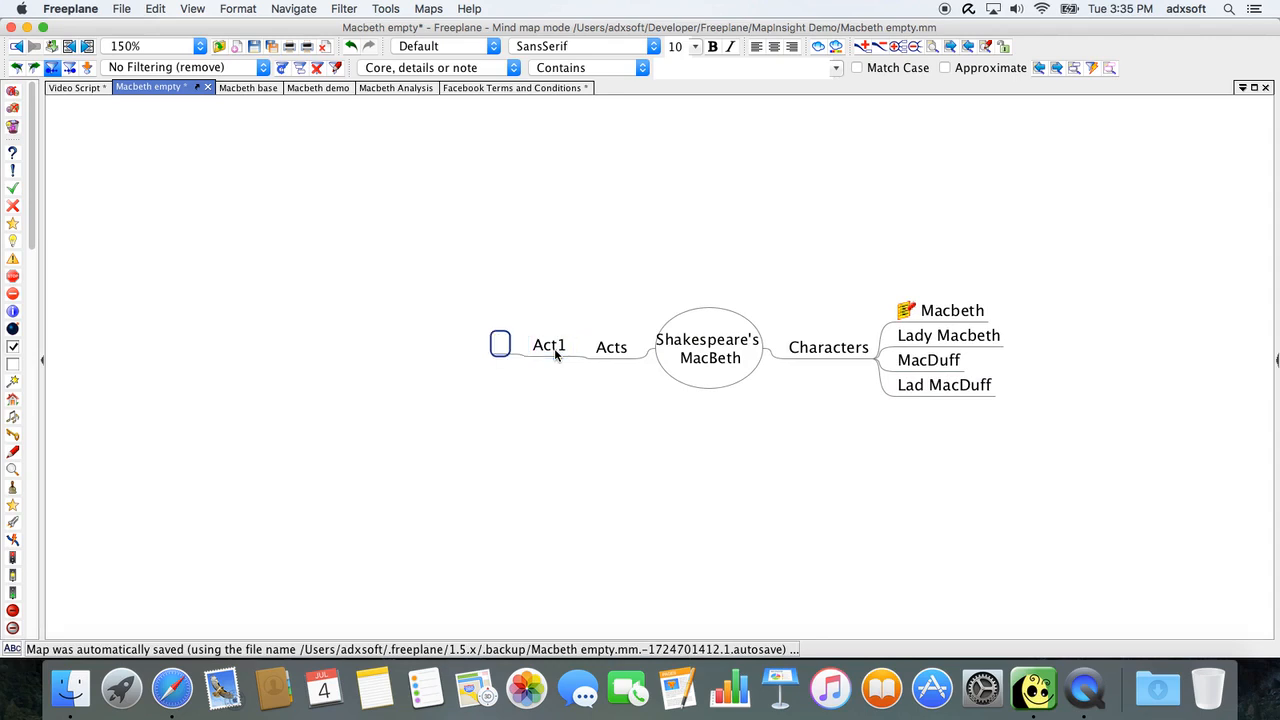
{"action": "type", "text": "Scene 1"}
{"action": "key", "text": "Return"}
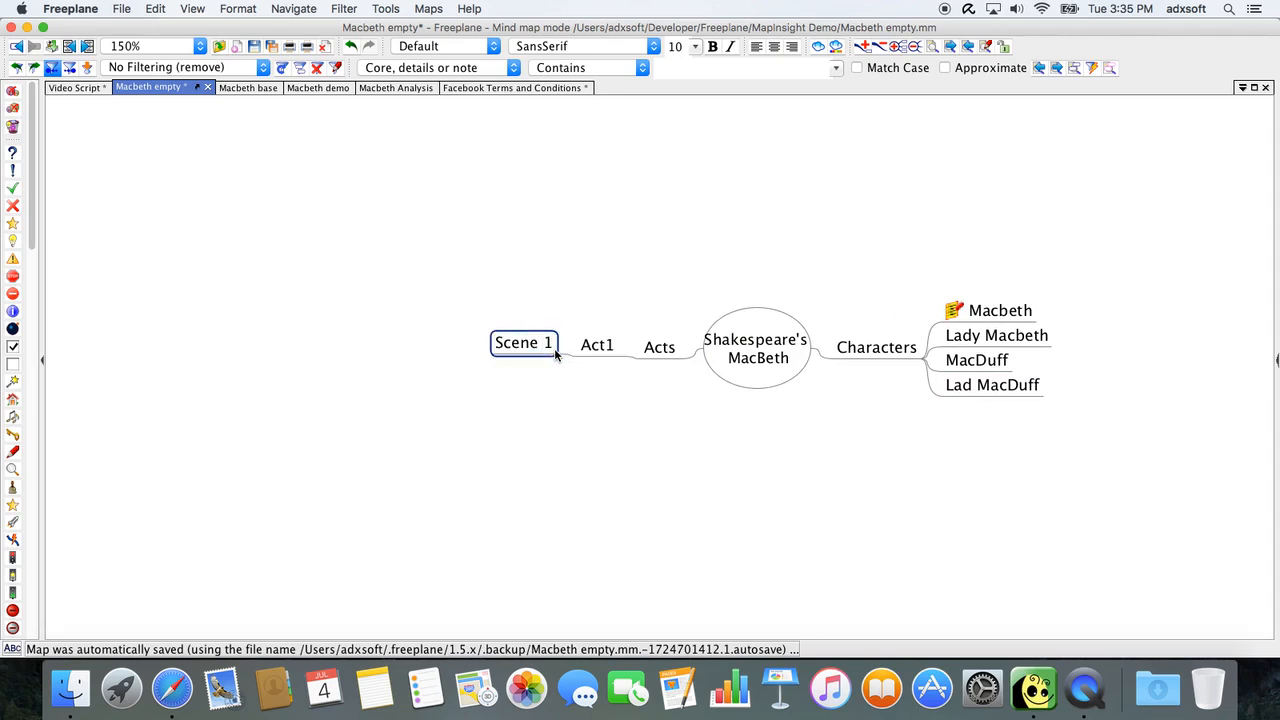
{"action": "key", "text": "Return"}
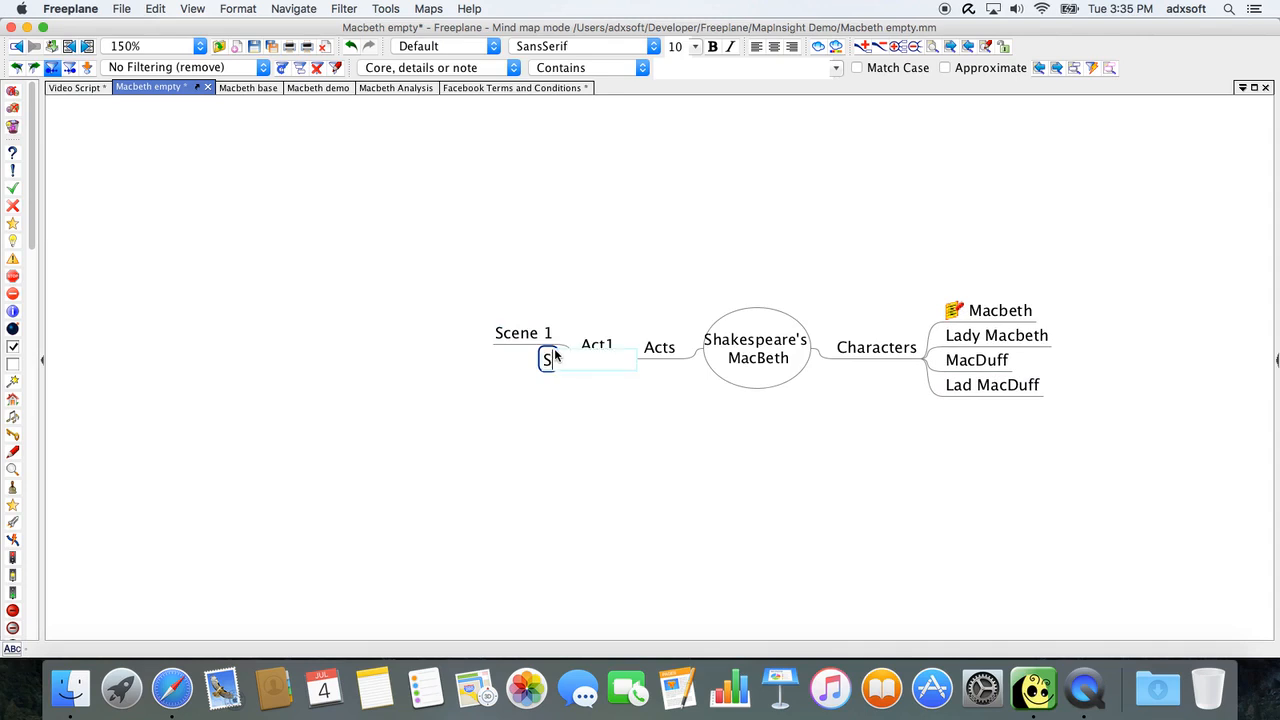
{"action": "type", "text": "Scene 2"}
{"action": "key", "text": "Return"}
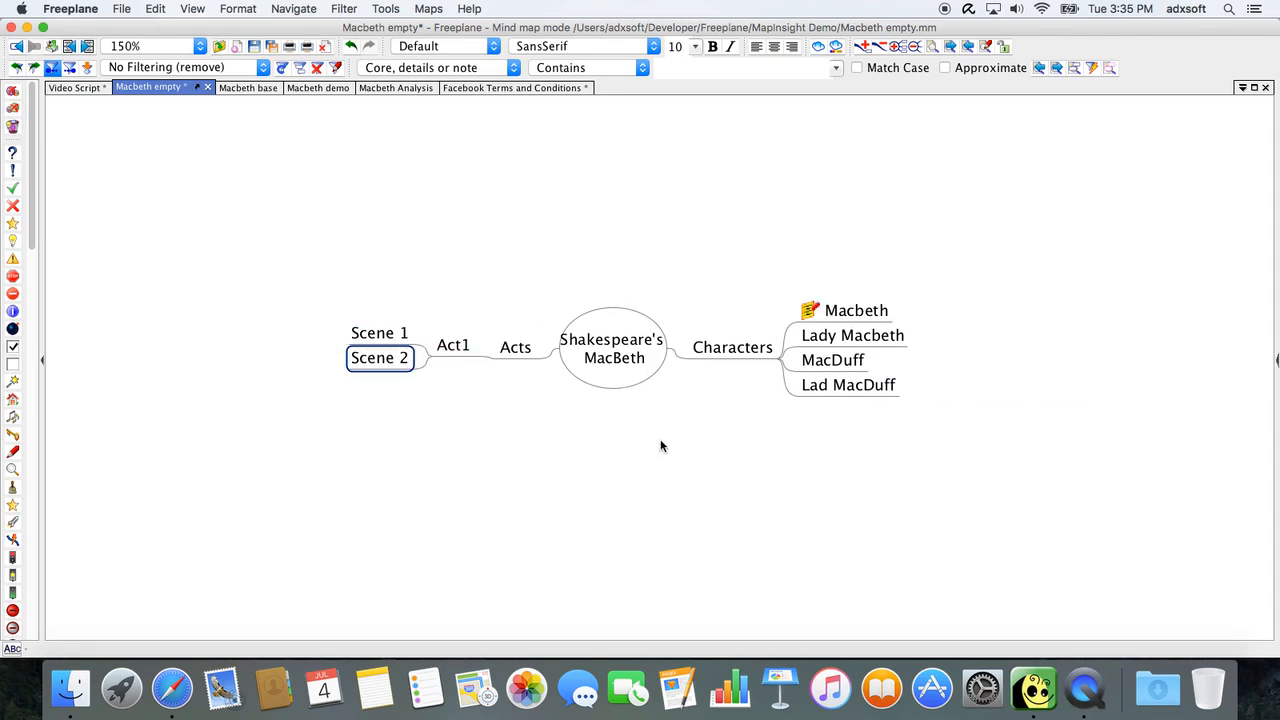
{"action": "left_click", "coordinate": [402, 336]}
{"action": "left_click", "coordinate": [396, 360]}
{"action": "left_click", "coordinate": [392, 337]}
{"action": "left_click", "coordinate": [393, 362]}
{"action": "left_click", "coordinate": [392, 340]}
{"action": "left_click", "coordinate": [393, 356]}
{"action": "left_click", "coordinate": [841, 315]}
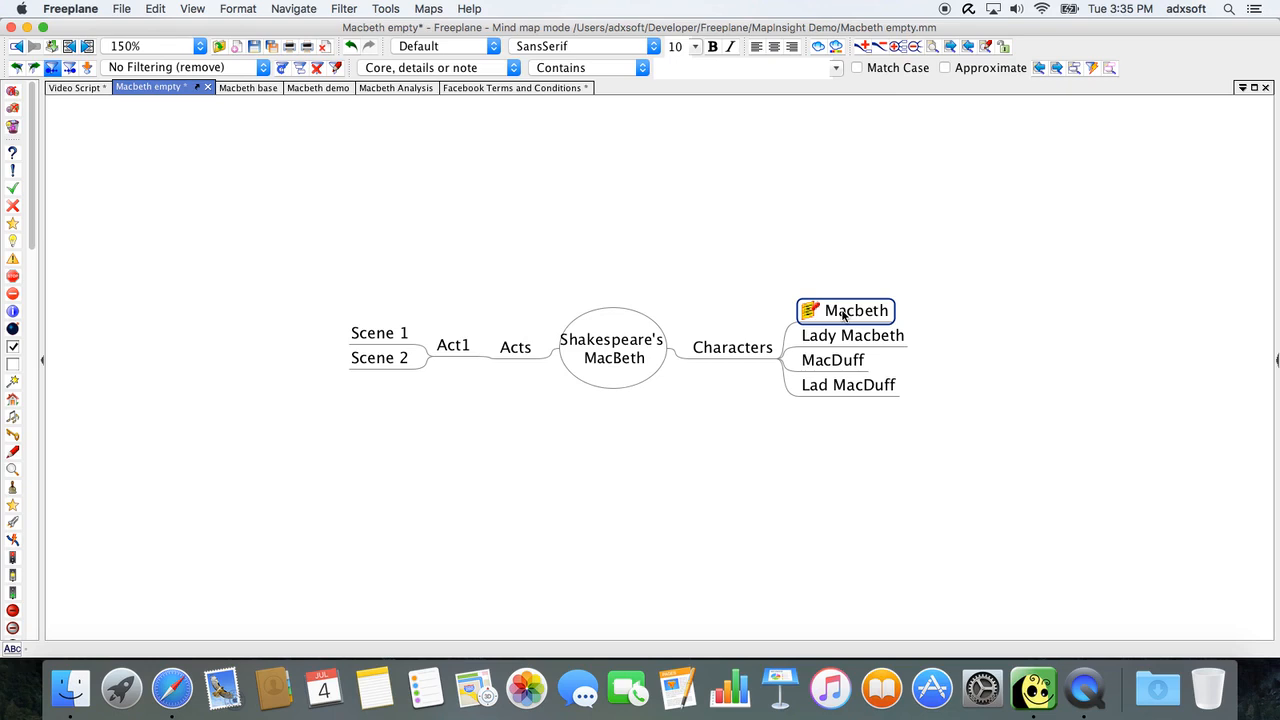
Switch to the Macbeth base map, zoom it in to 150%, and select the Macbeth node.
{"action": "left_click", "coordinate": [251, 87]}
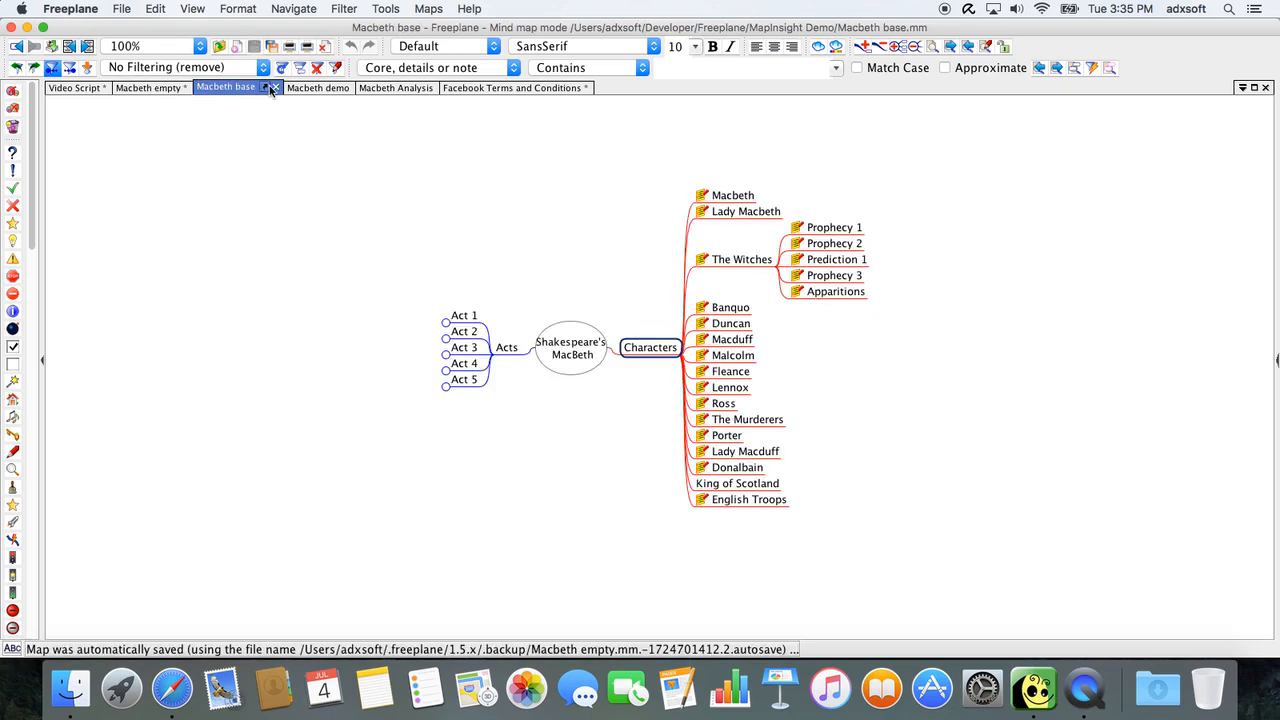
{"action": "left_click", "coordinate": [194, 10]}
{"action": "mouse_move", "coordinate": [219, 62]}
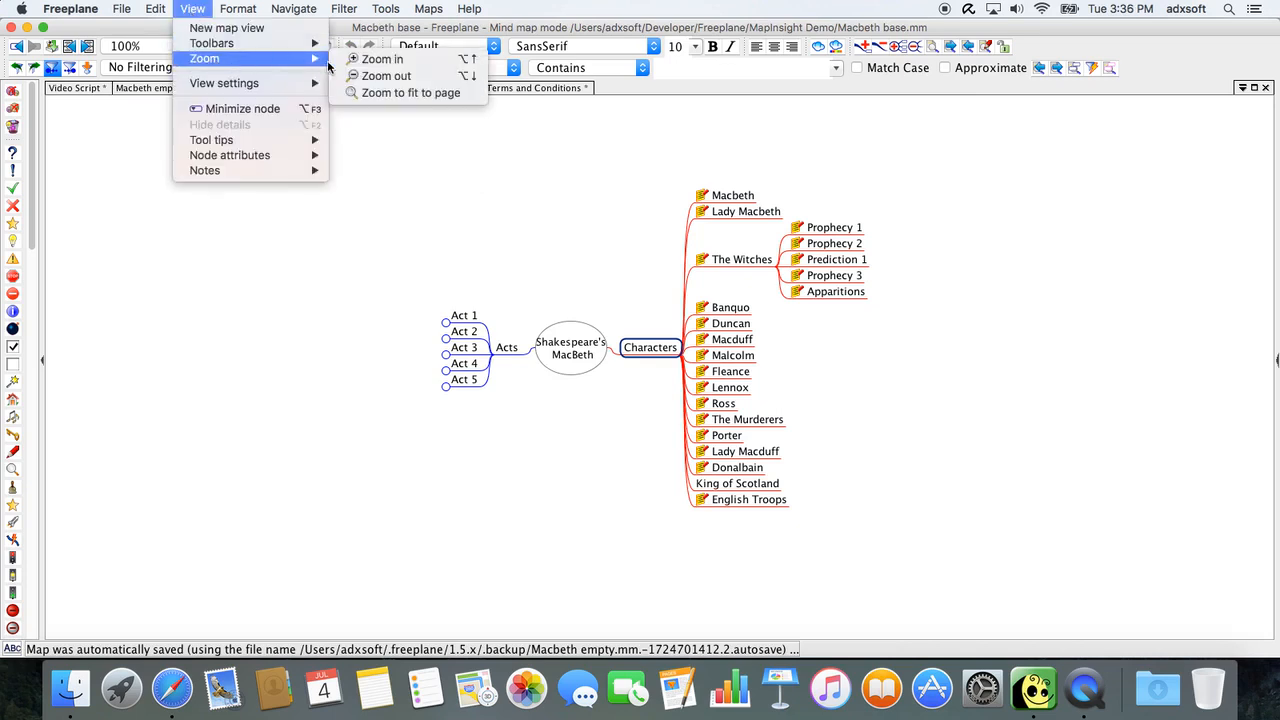
{"action": "left_click", "coordinate": [370, 62]}
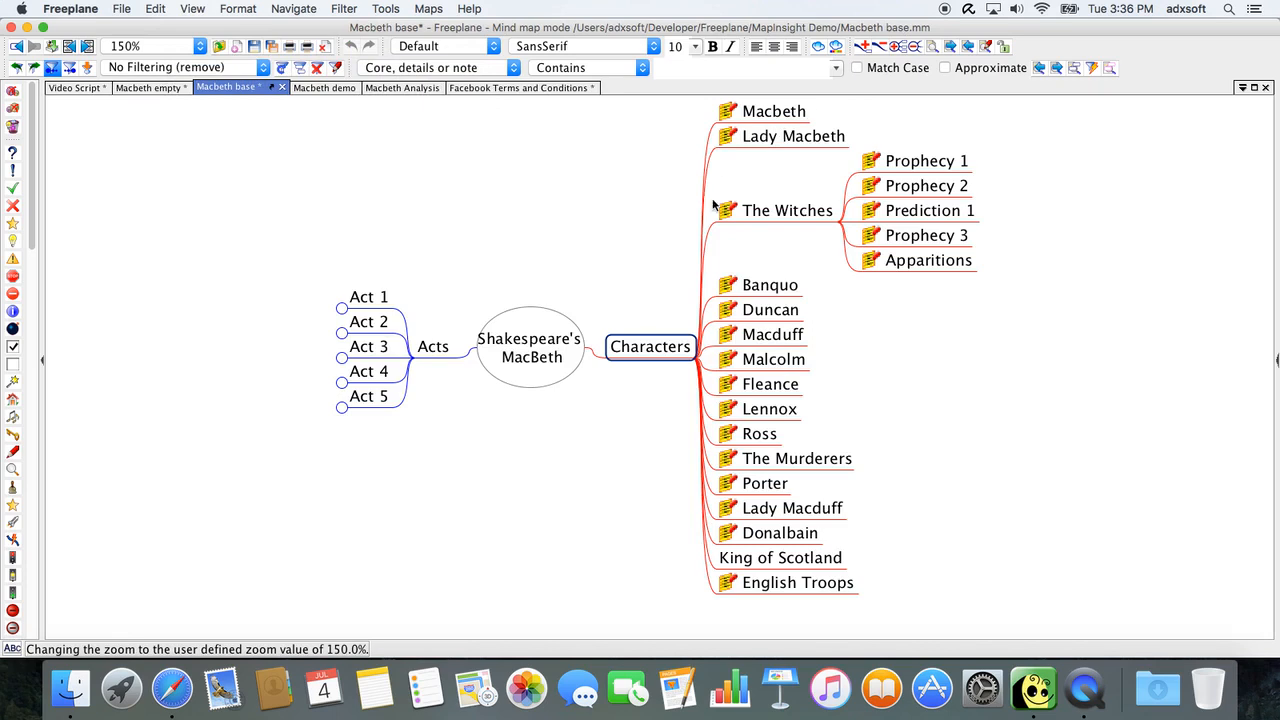
{"action": "left_click", "coordinate": [762, 113]}
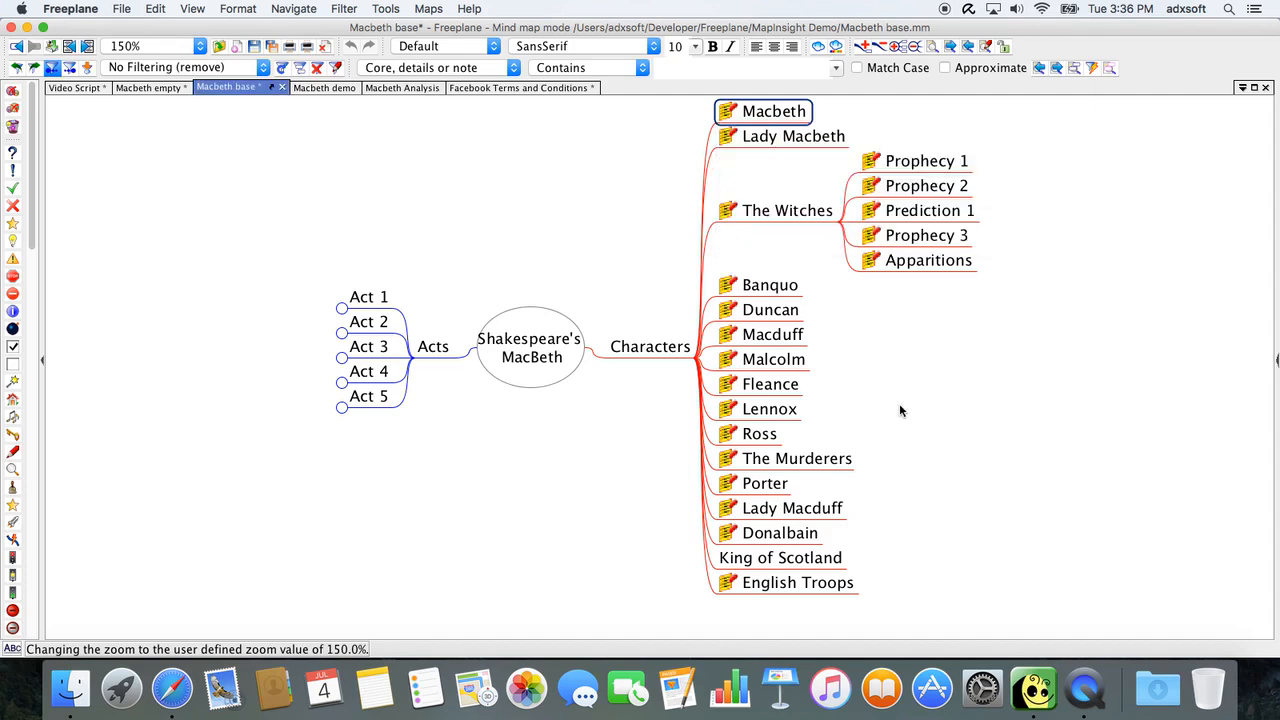
Unfold Act 1 to view the note on its Scene 1 node, and fold Act 1 again.
{"action": "left_click", "coordinate": [366, 300]}
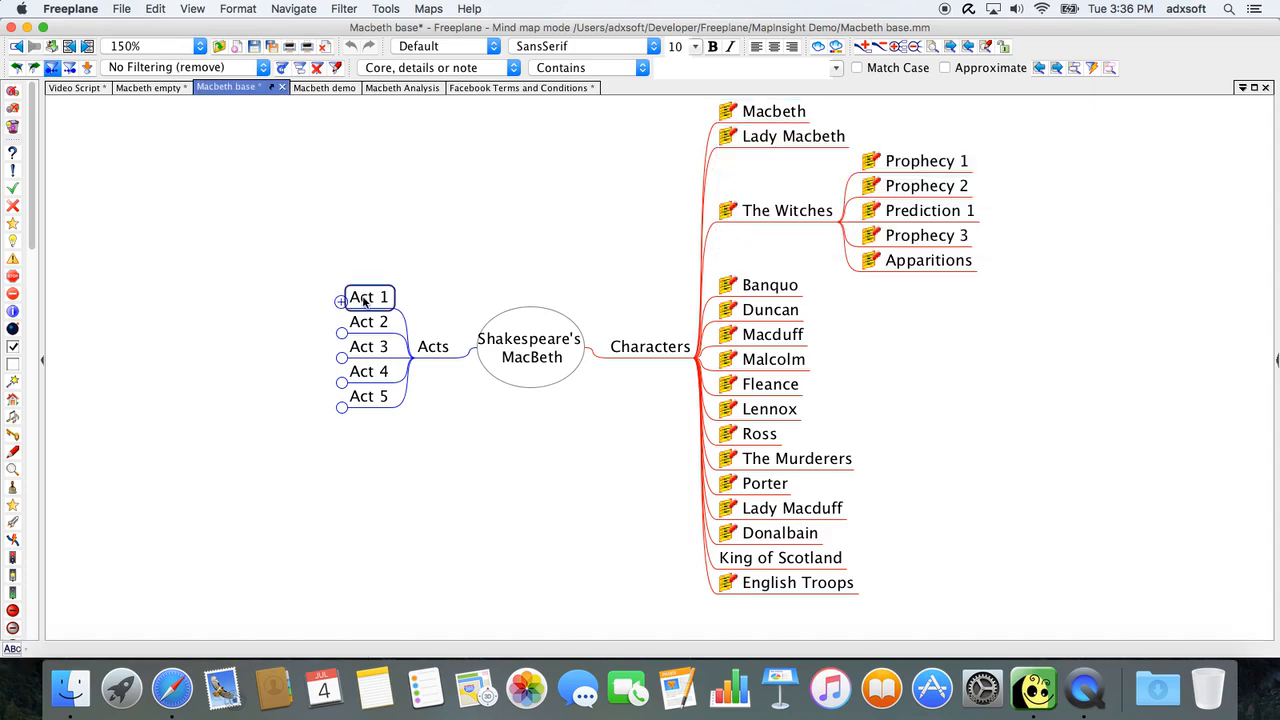
{"action": "left_click", "coordinate": [366, 302]}
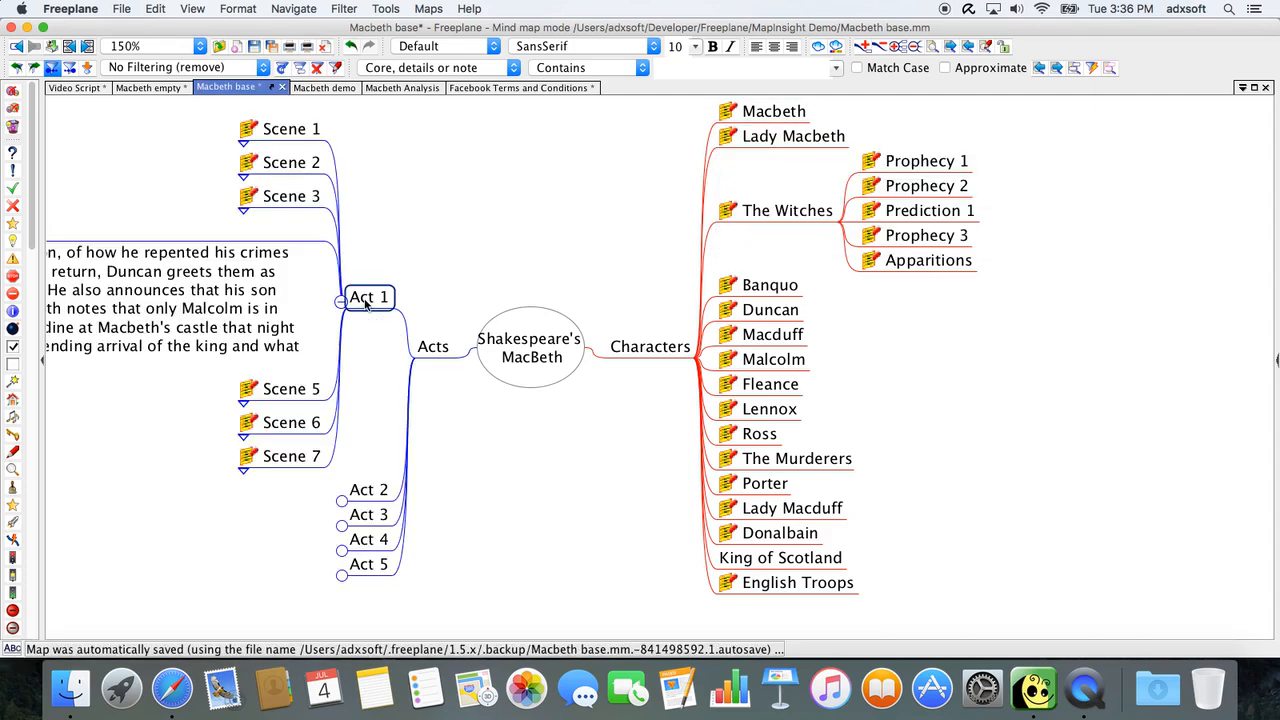
{"action": "left_click", "coordinate": [279, 133]}
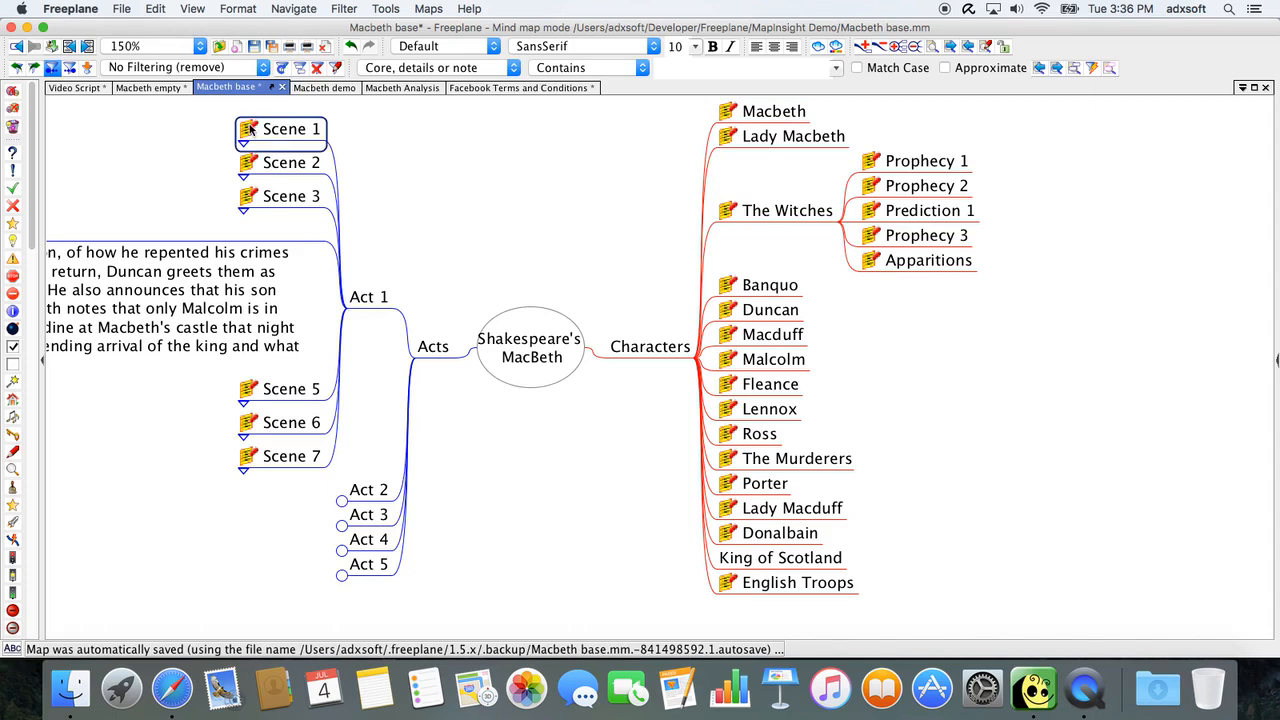
{"action": "mouse_move", "coordinate": [250, 129]}
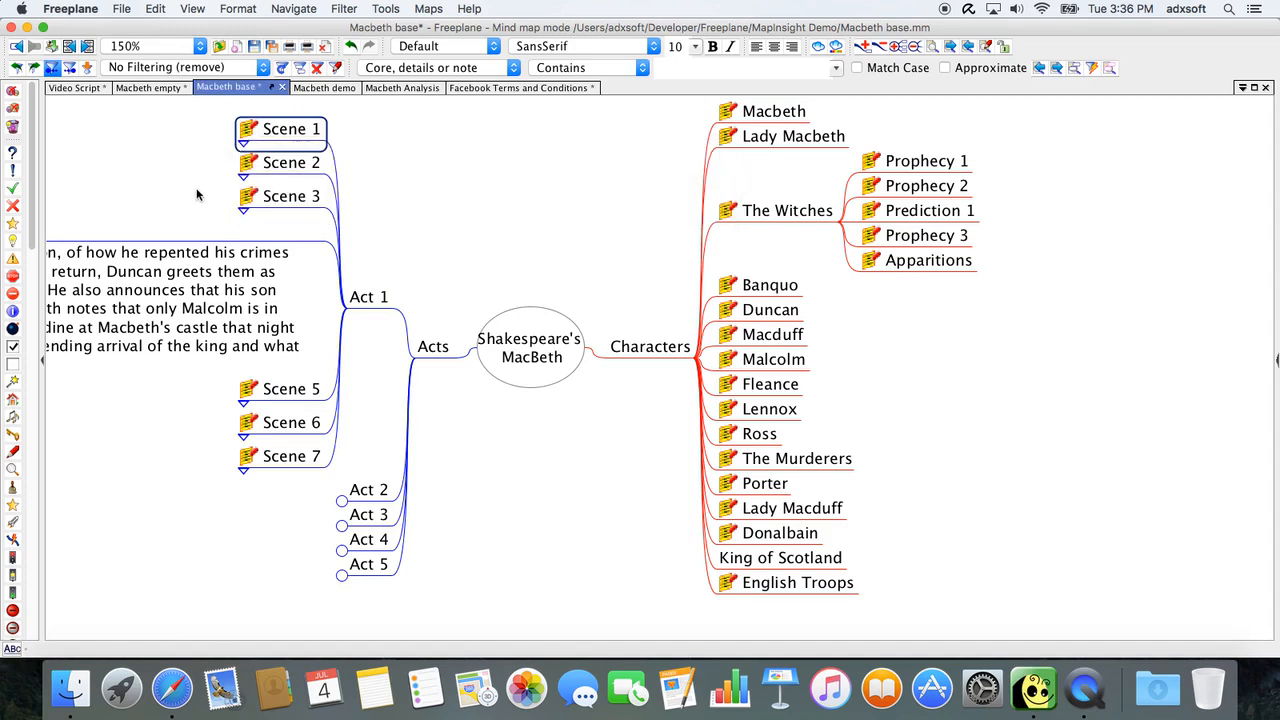
{"action": "left_click", "coordinate": [368, 298]}
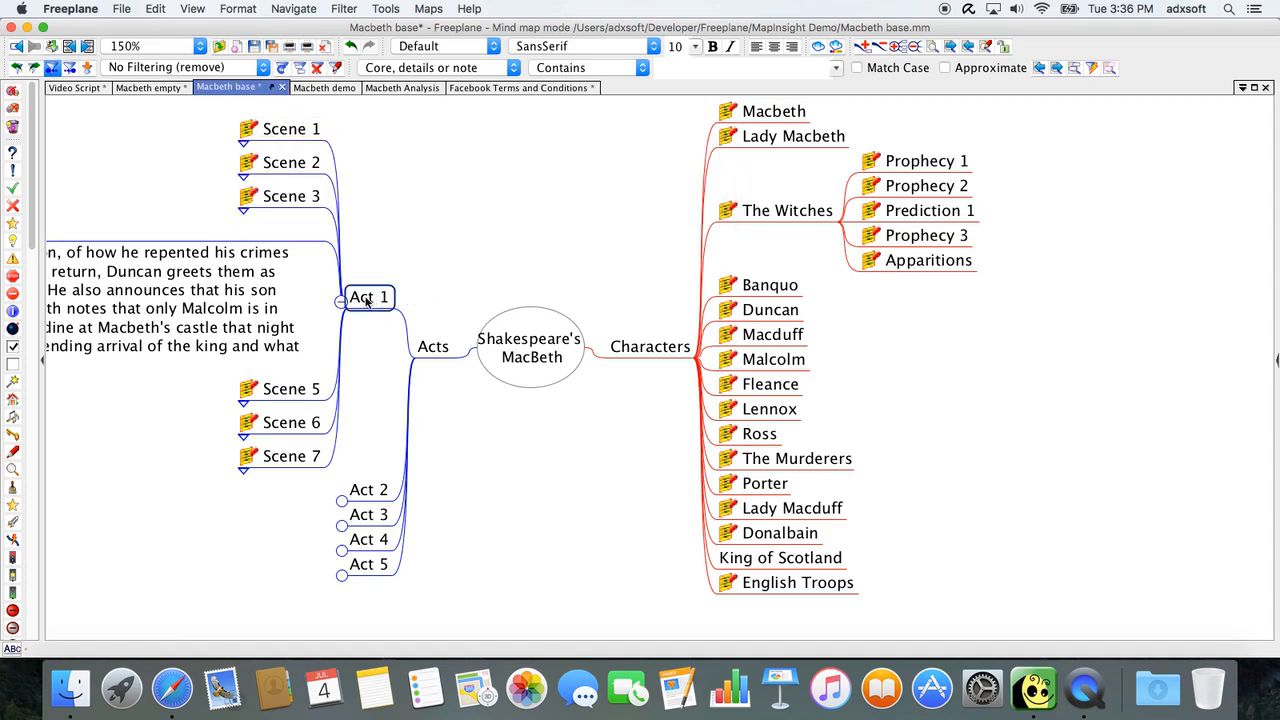
{"action": "left_click", "coordinate": [368, 298]}
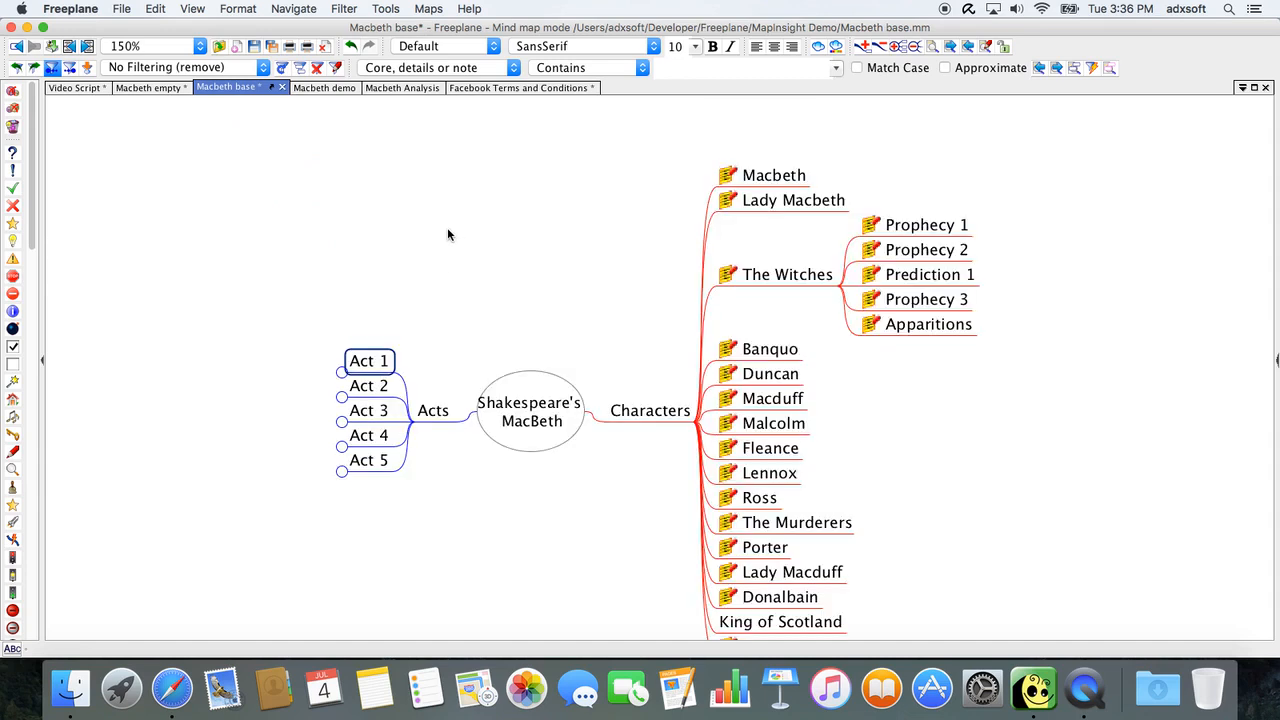
Fold The Witches branch under Characters and select the Act 1 node.
{"action": "left_click", "coordinate": [787, 277]}
{"action": "left_click", "coordinate": [788, 278]}
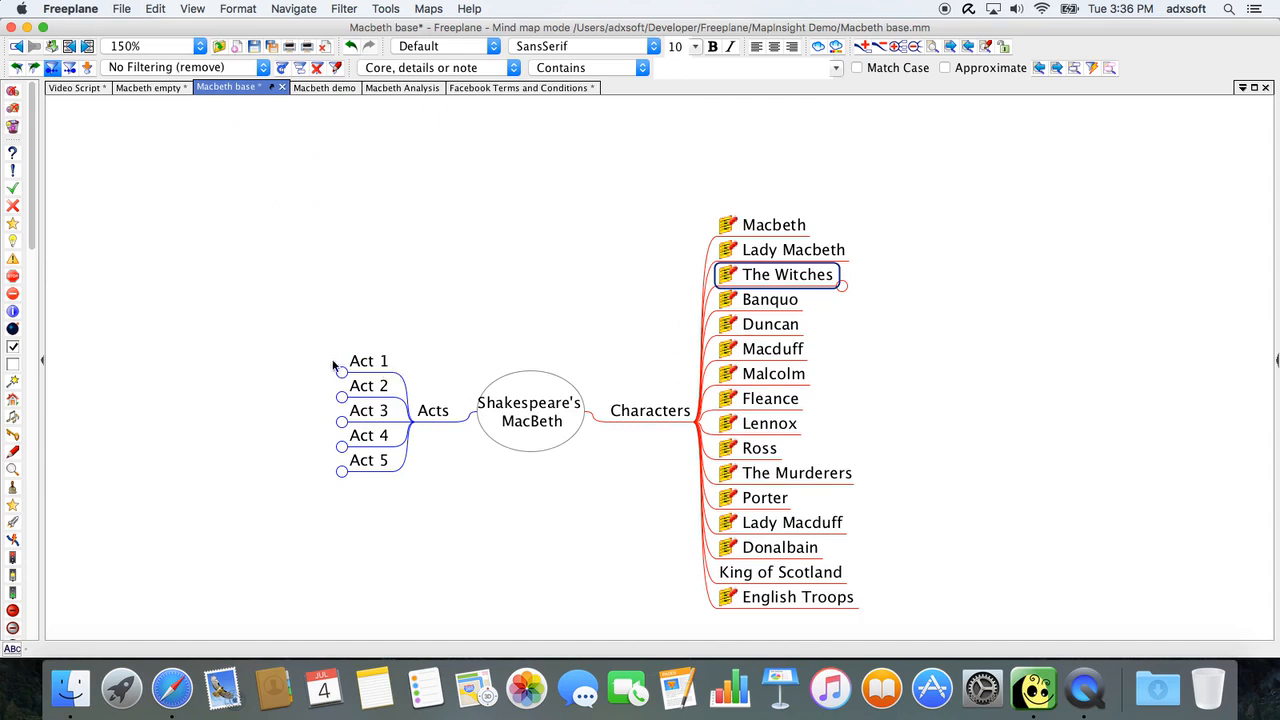
{"action": "left_click", "coordinate": [368, 361]}
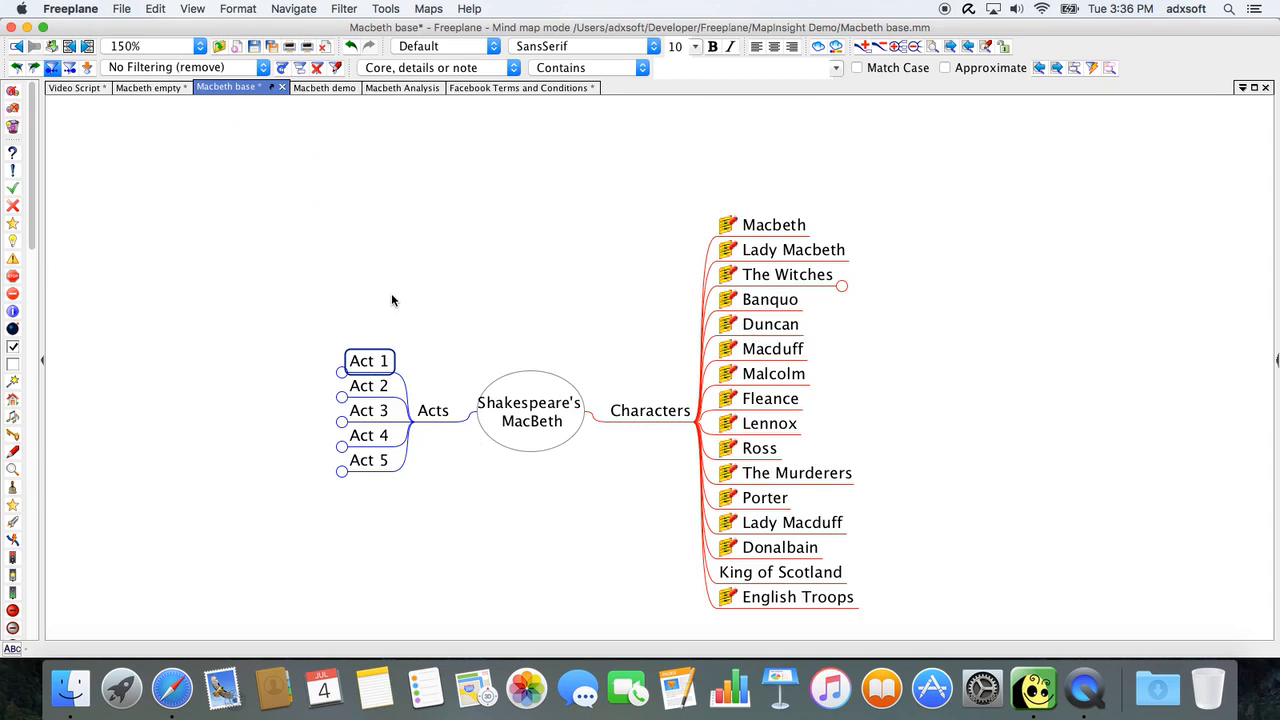
Switch to the Macbeth demo map and run the Map Insight_V1_0 script on its Shakespeare's MacBeth root node.
{"action": "left_click", "coordinate": [335, 90]}
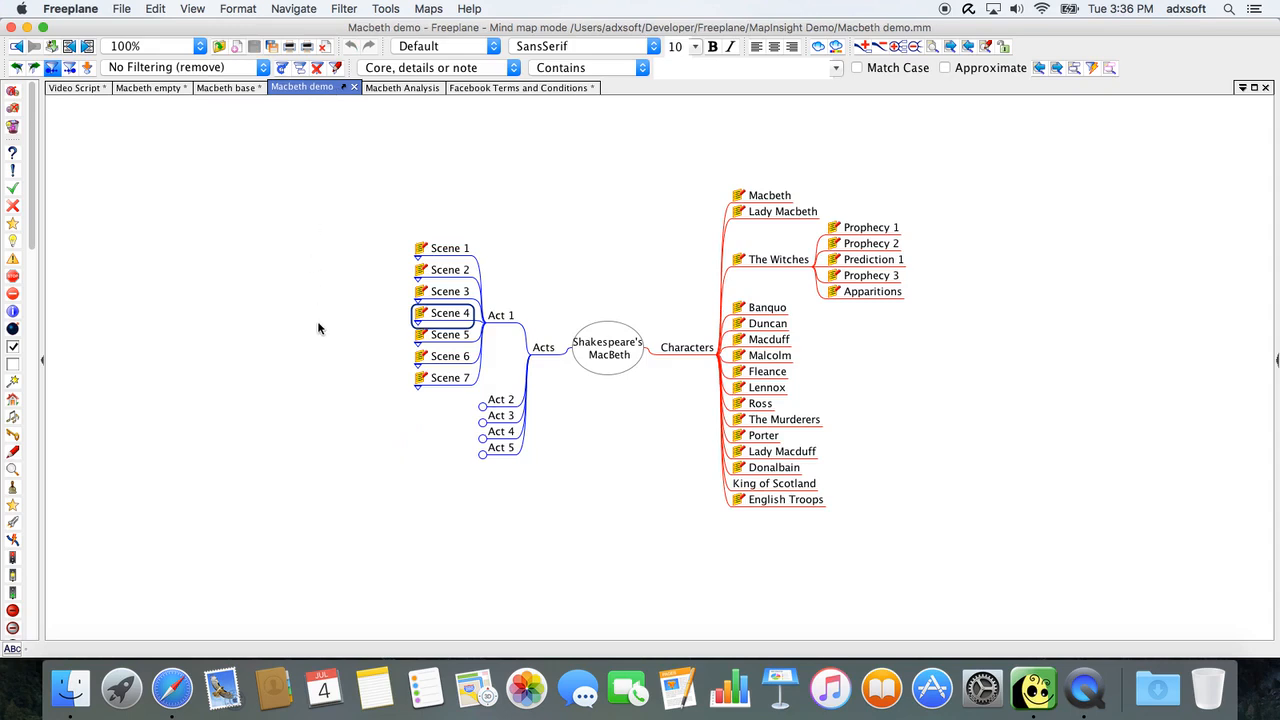
{"action": "scroll", "coordinate": [318, 328], "scroll_direction": "right", "scroll_amount": 8}
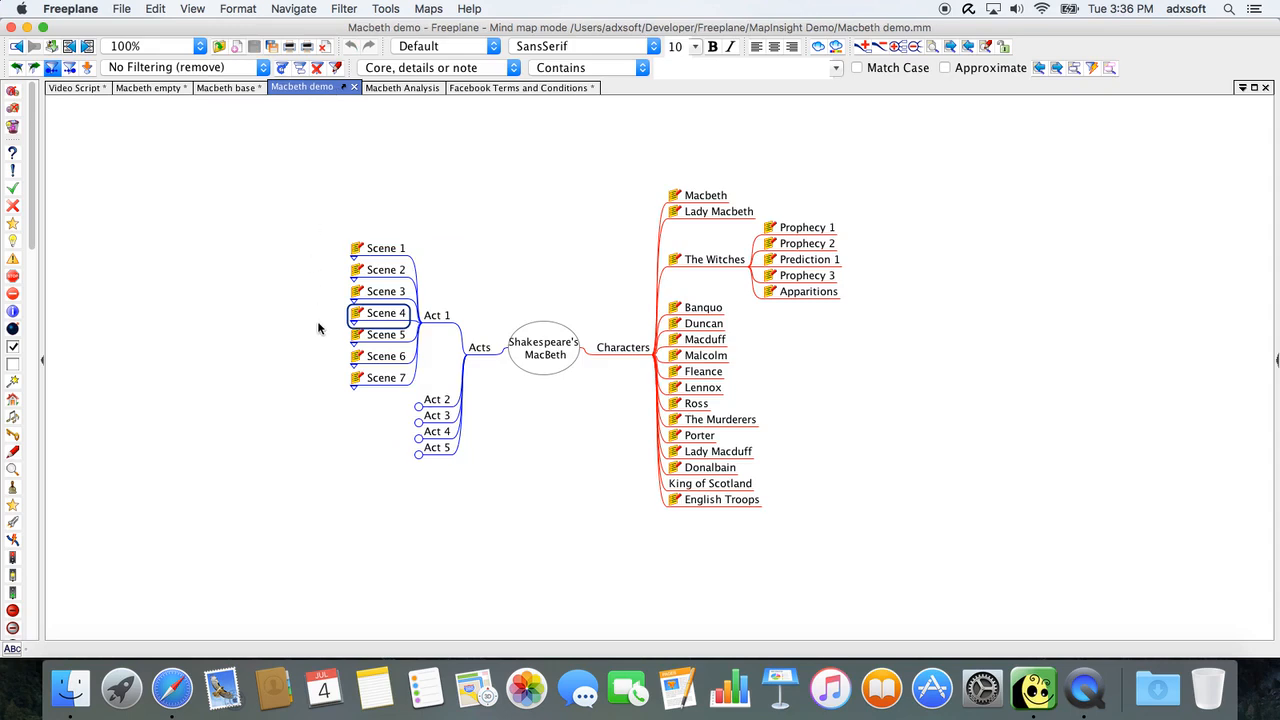
{"action": "left_click", "coordinate": [525, 346]}
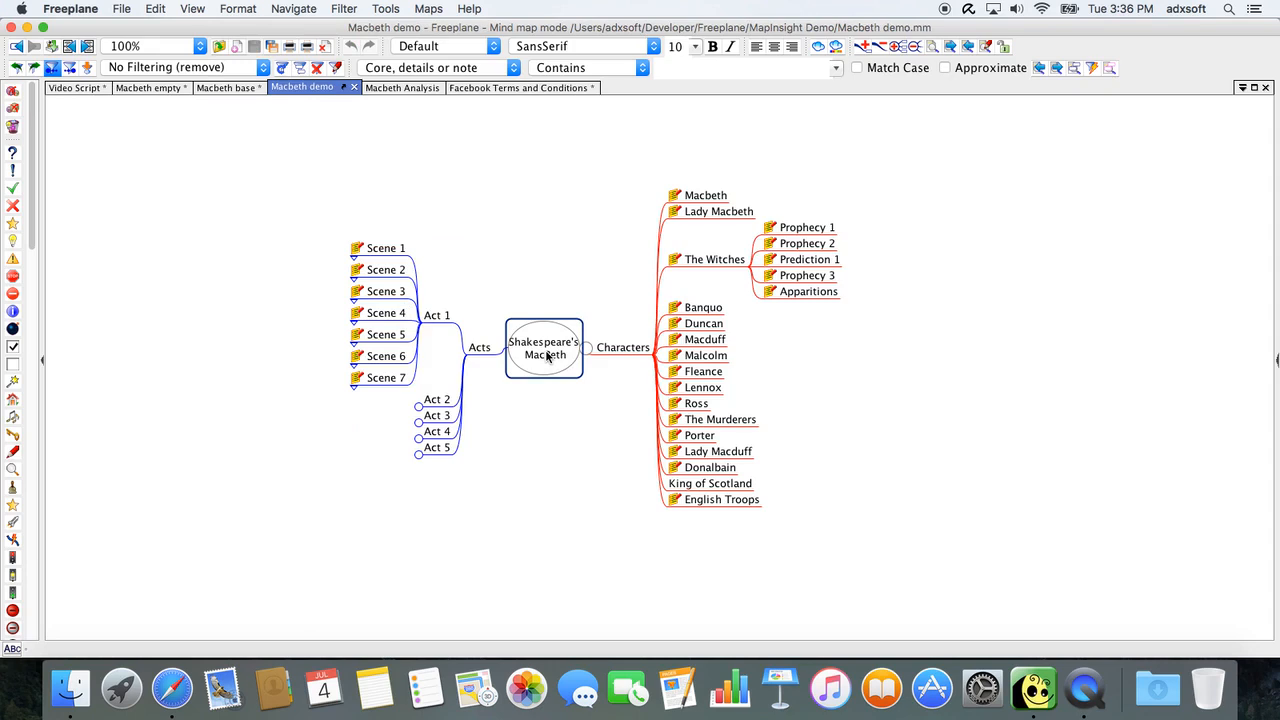
{"action": "left_click", "coordinate": [386, 9]}
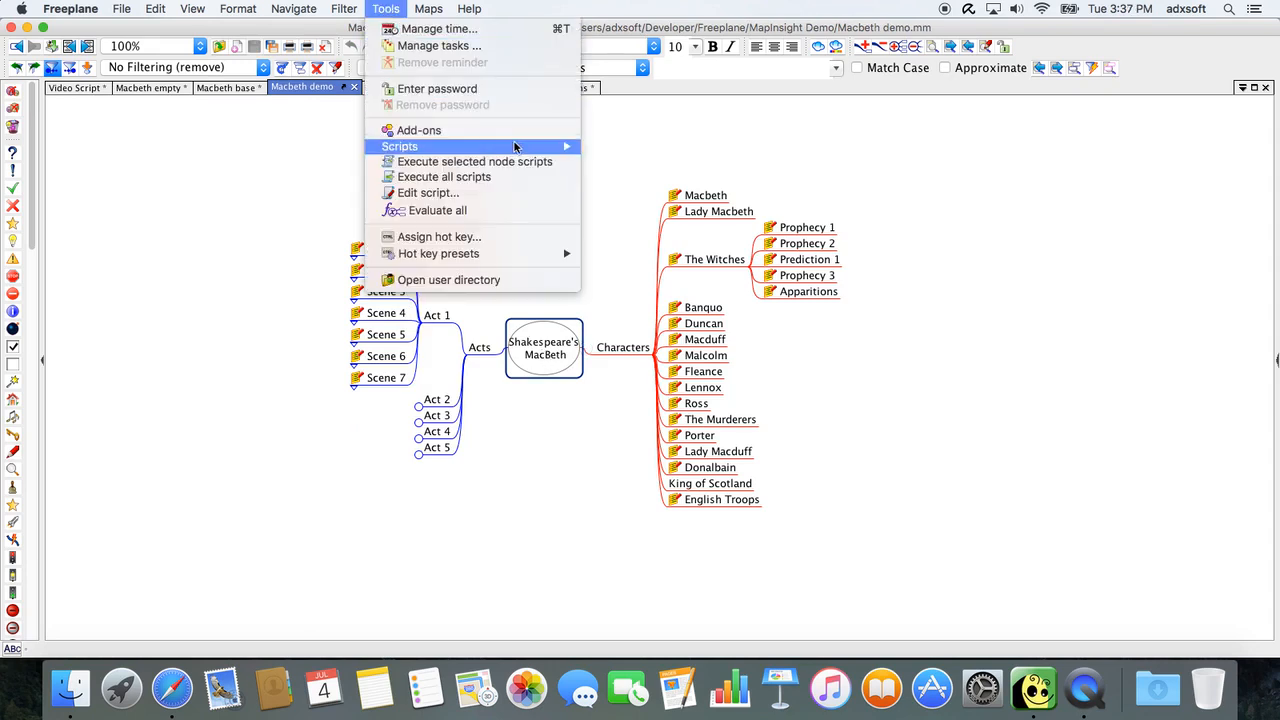
{"action": "mouse_move", "coordinate": [515, 147]}
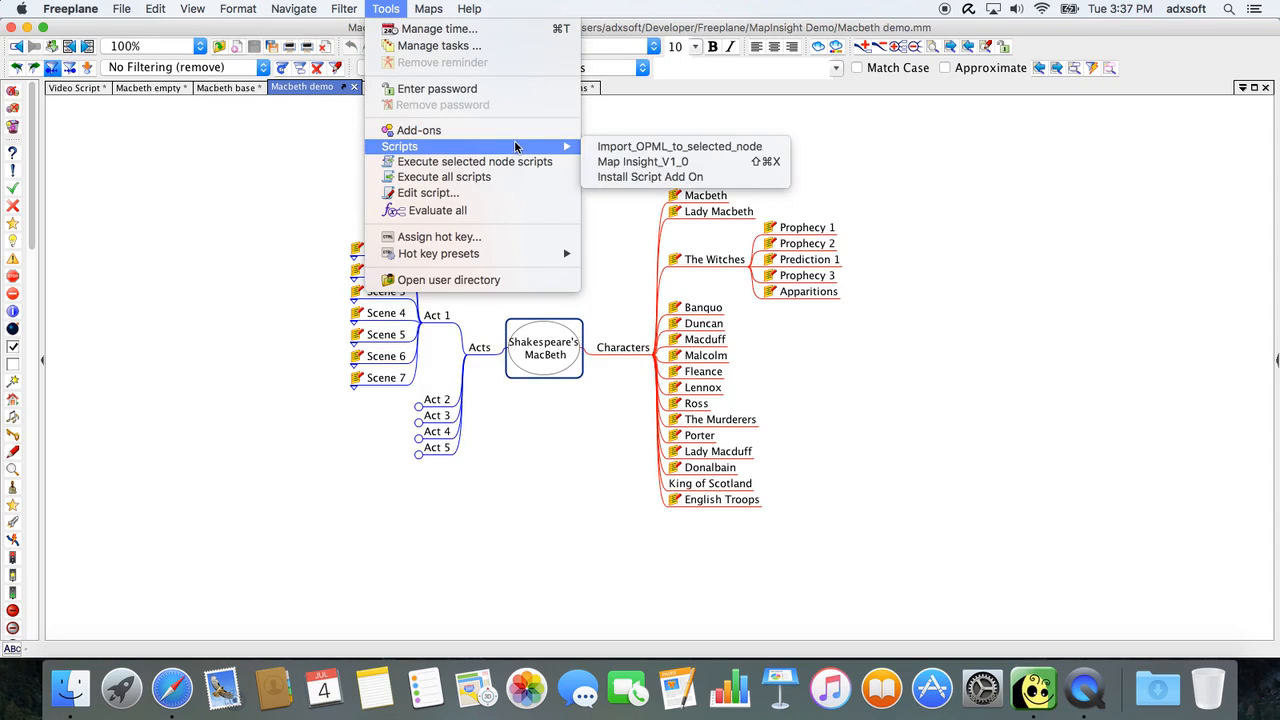
{"action": "left_click", "coordinate": [693, 162]}
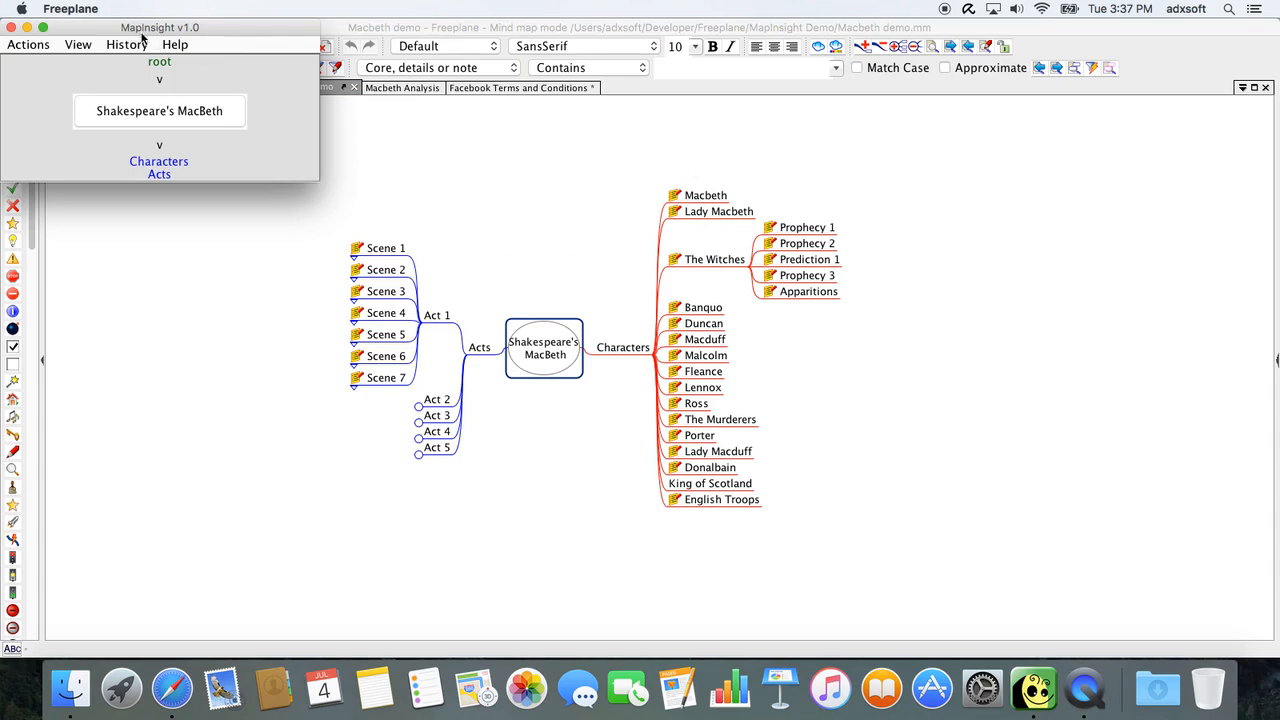
Select Scene 2 in the map, and use MapInsight to locate the Shakespeare's MacBeth root node in it again.
{"action": "left_click", "coordinate": [180, 117]}
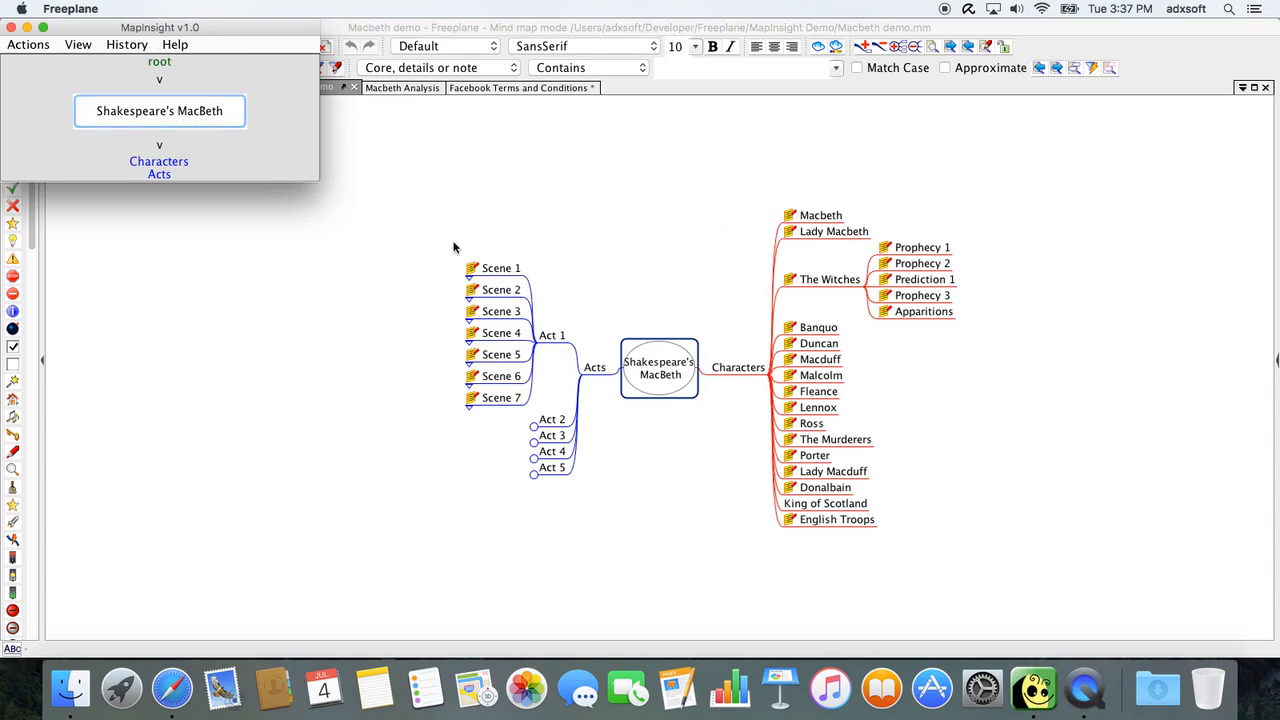
{"action": "left_click", "coordinate": [496, 292]}
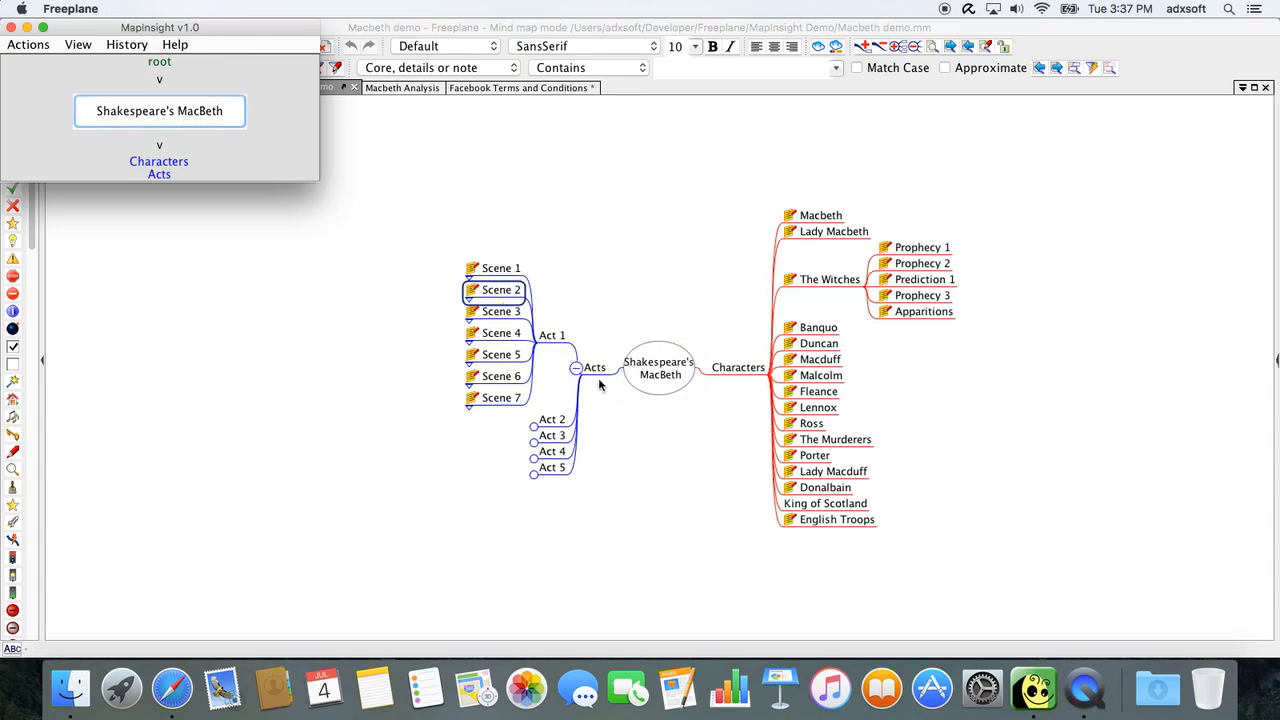
{"action": "left_click", "coordinate": [214, 127]}
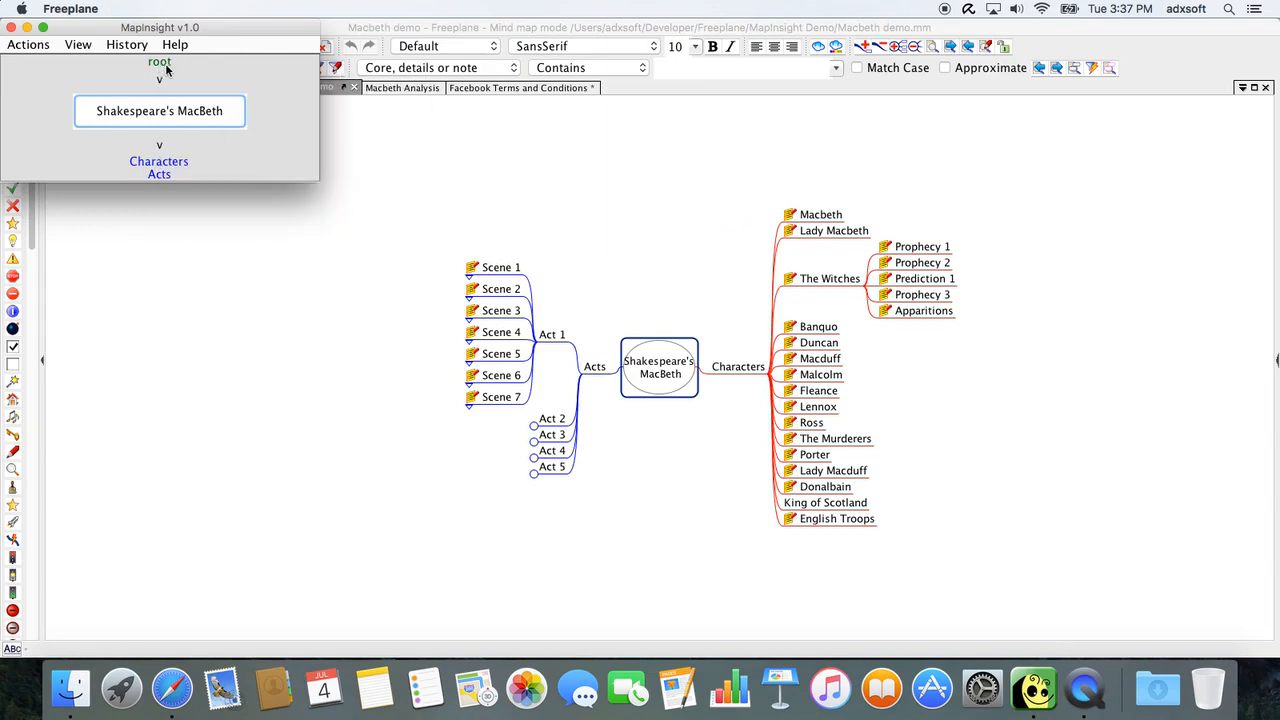
{"action": "mouse_move", "coordinate": [186, 110]}
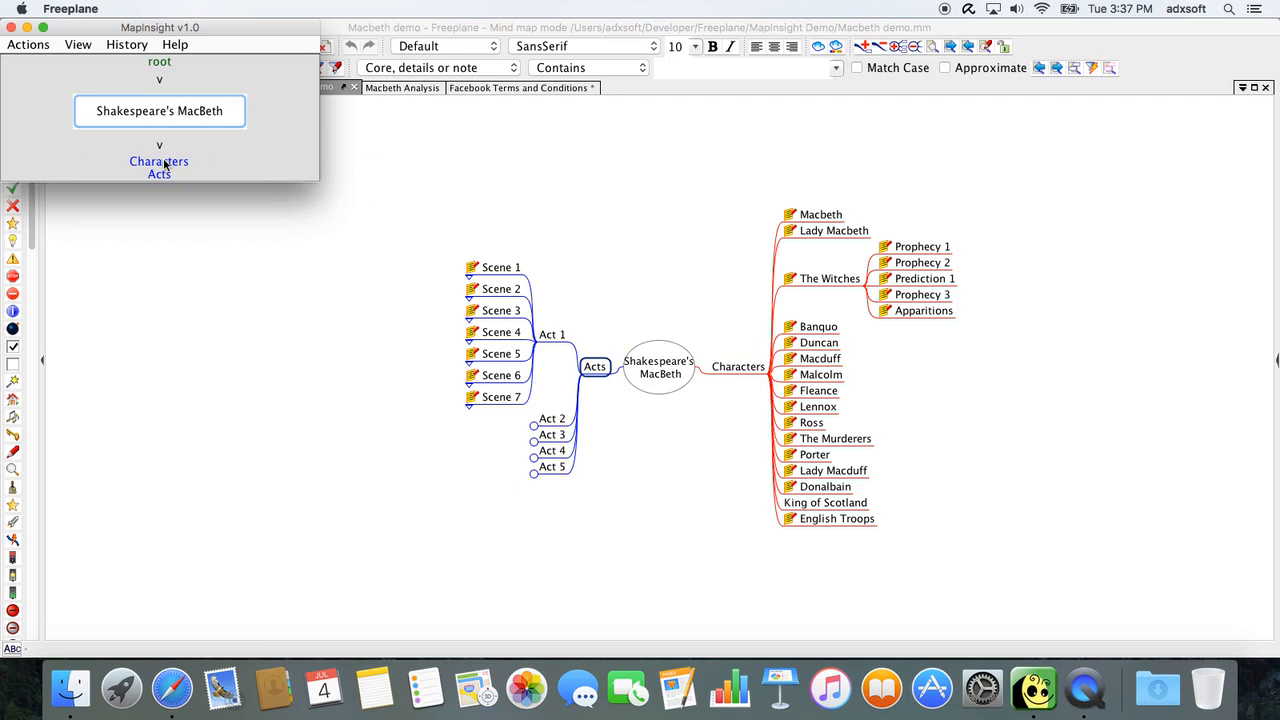
Open the Characters child node in MapInsight and locate it in the map.
{"action": "mouse_move", "coordinate": [142, 165]}
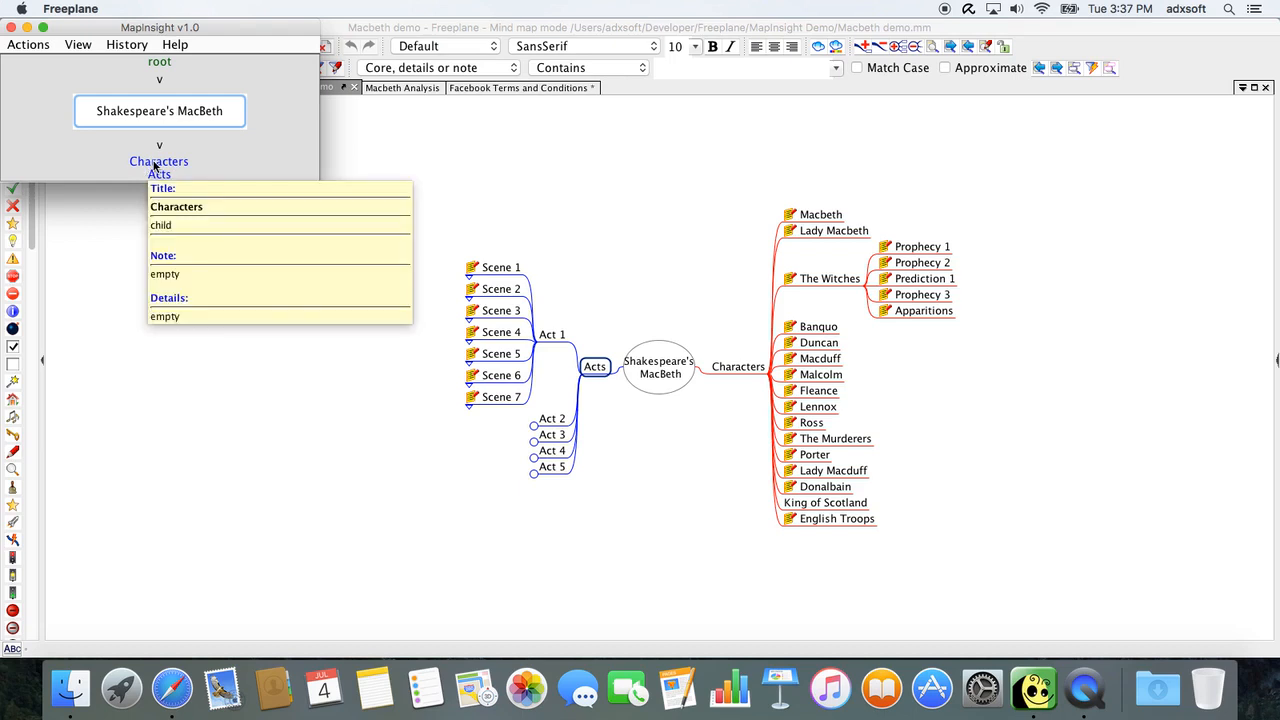
{"action": "left_click", "coordinate": [155, 163]}
{"action": "left_click", "coordinate": [156, 111]}
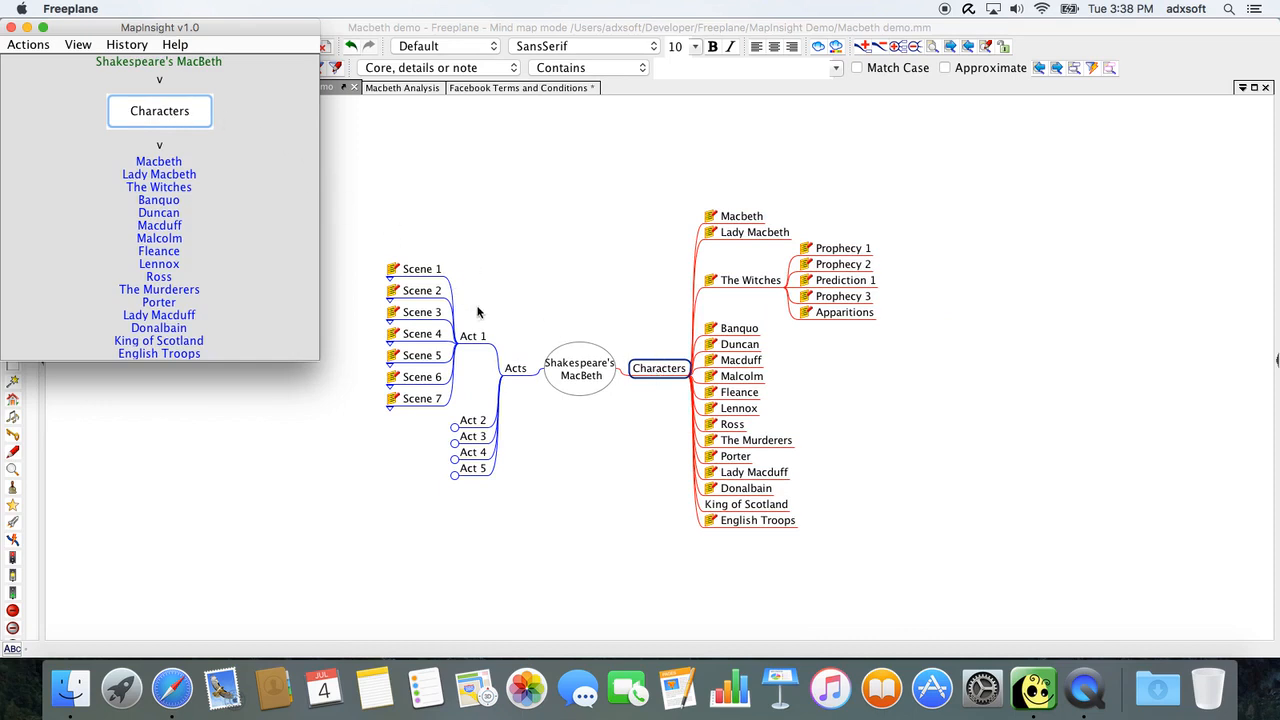
Preview the notes of Lady Macbeth, Malcolm and The Witches in MapInsight, and the Macbeth node's note in the map.
{"action": "left_click", "coordinate": [617, 365]}
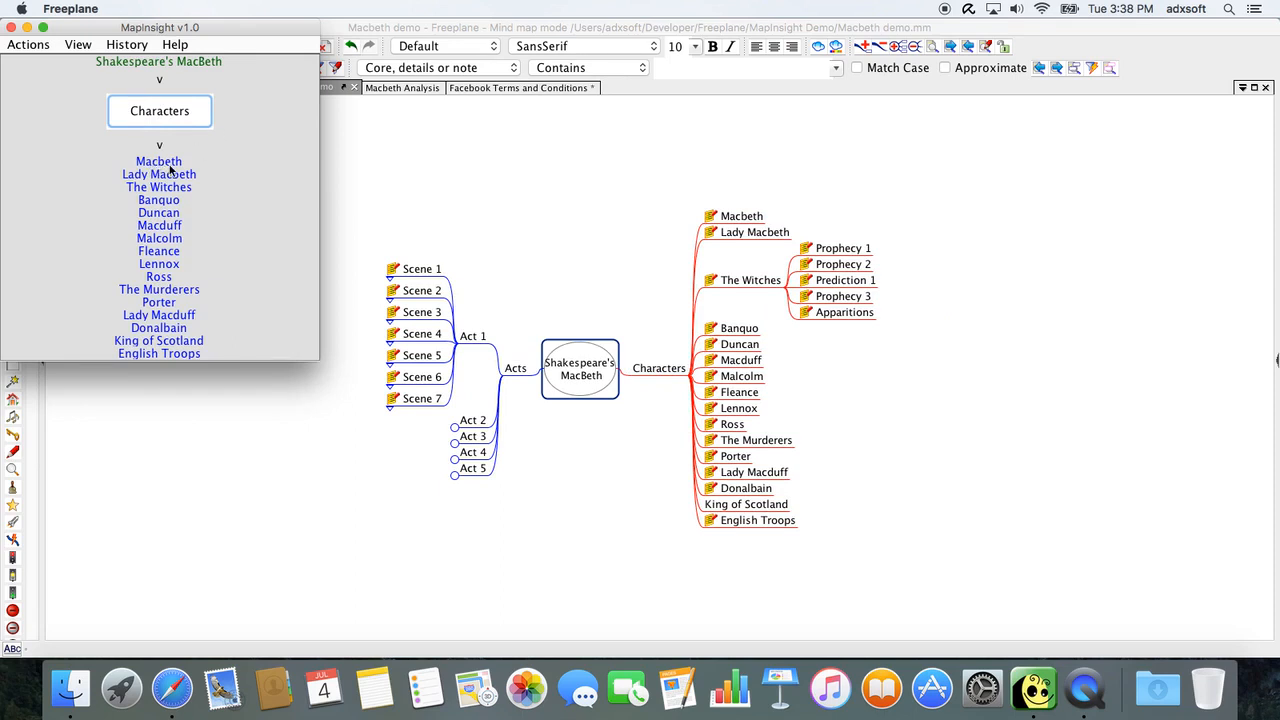
{"action": "mouse_move", "coordinate": [160, 167]}
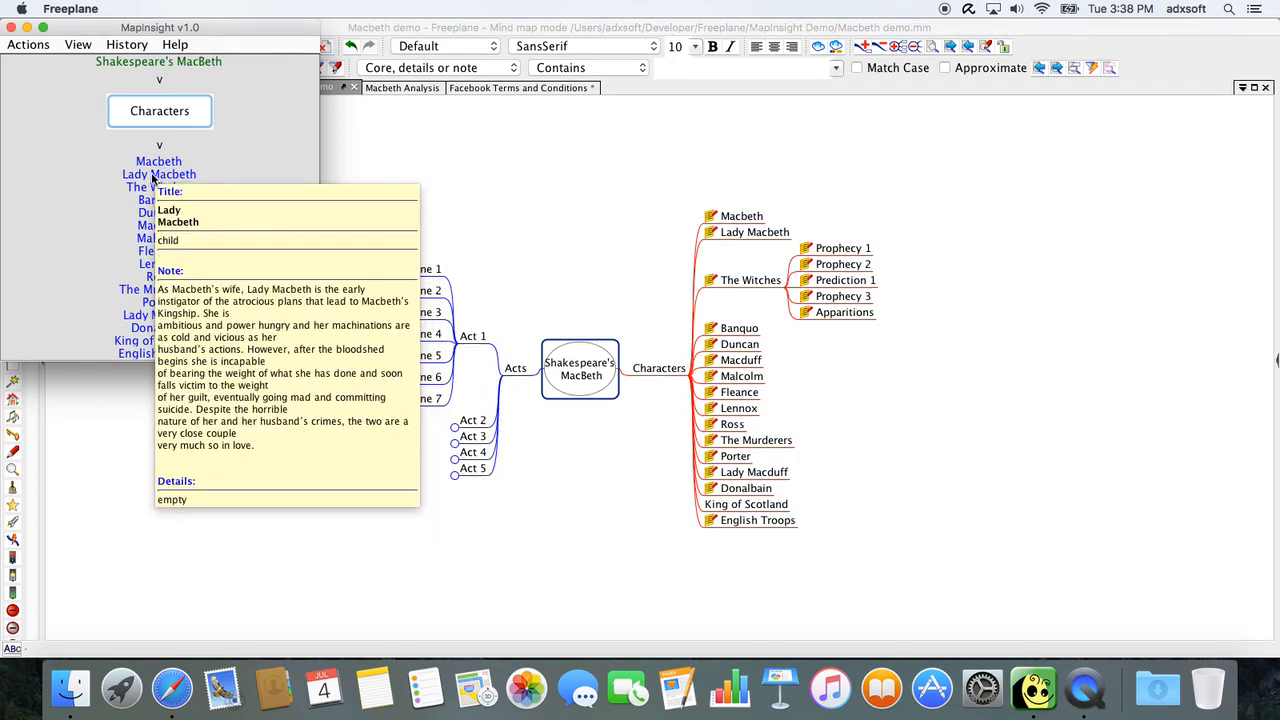
{"action": "mouse_move", "coordinate": [155, 236]}
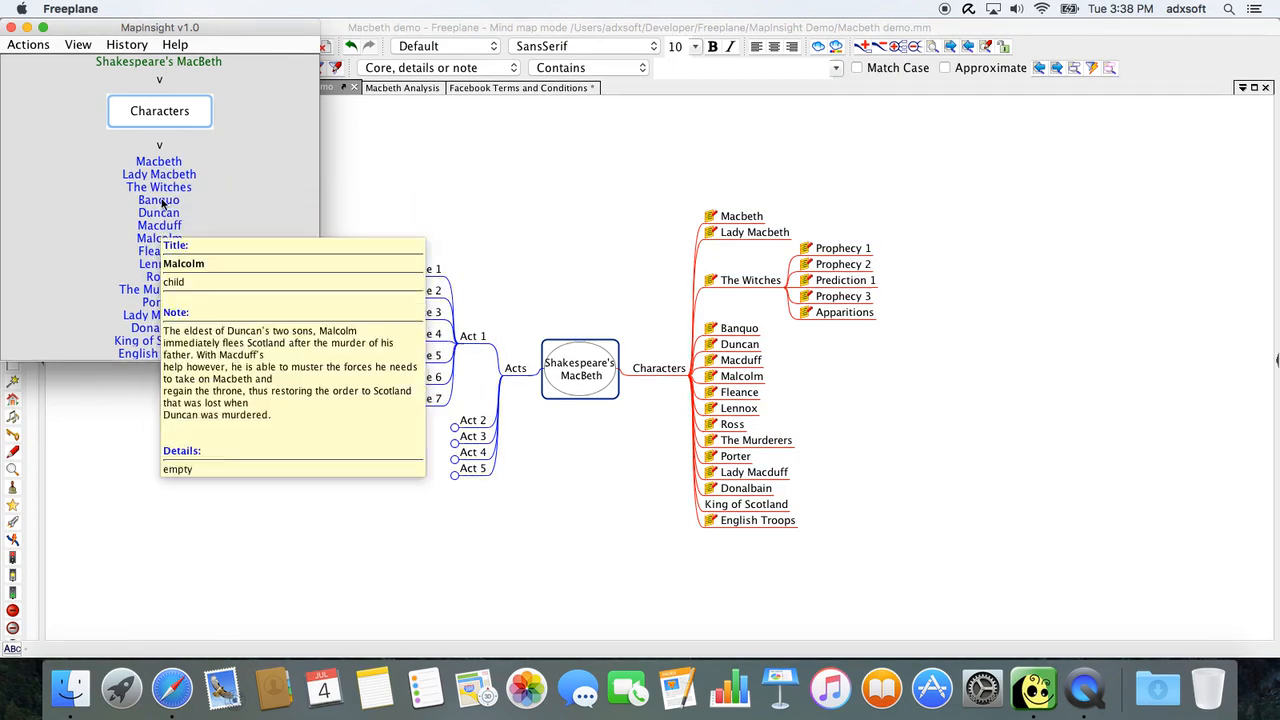
{"action": "left_click", "coordinate": [599, 177]}
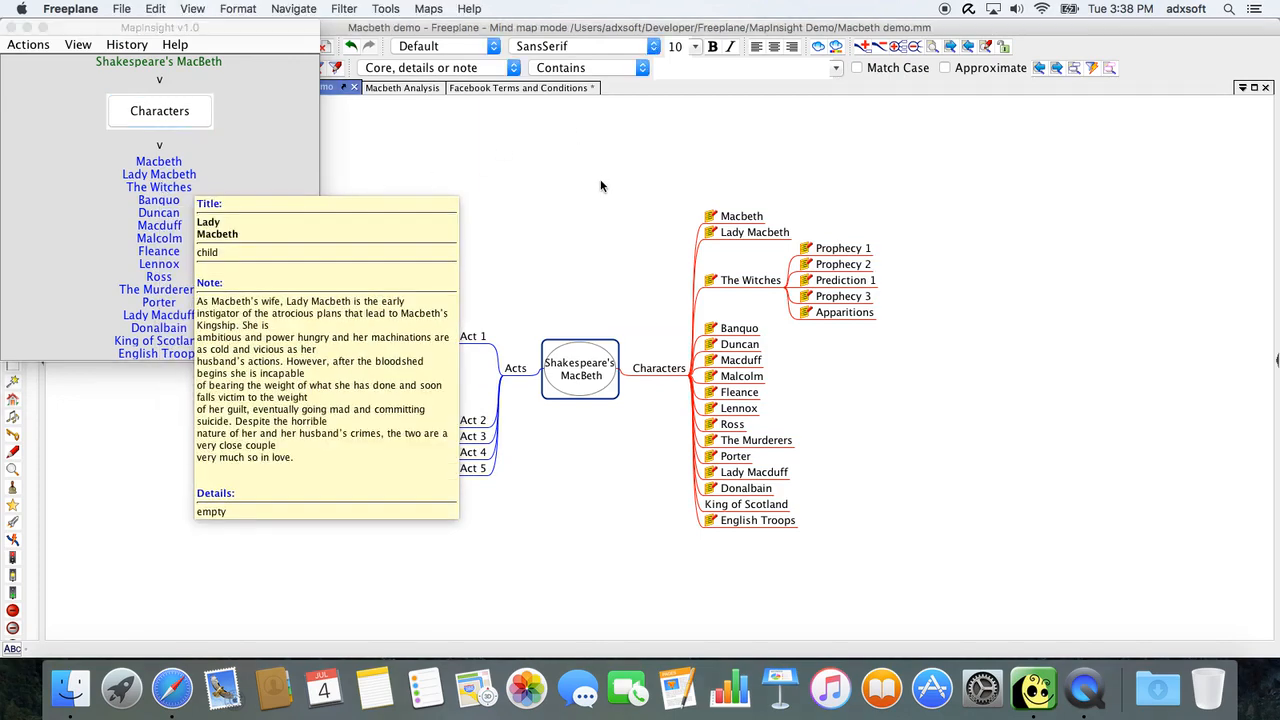
{"action": "left_click", "coordinate": [735, 219]}
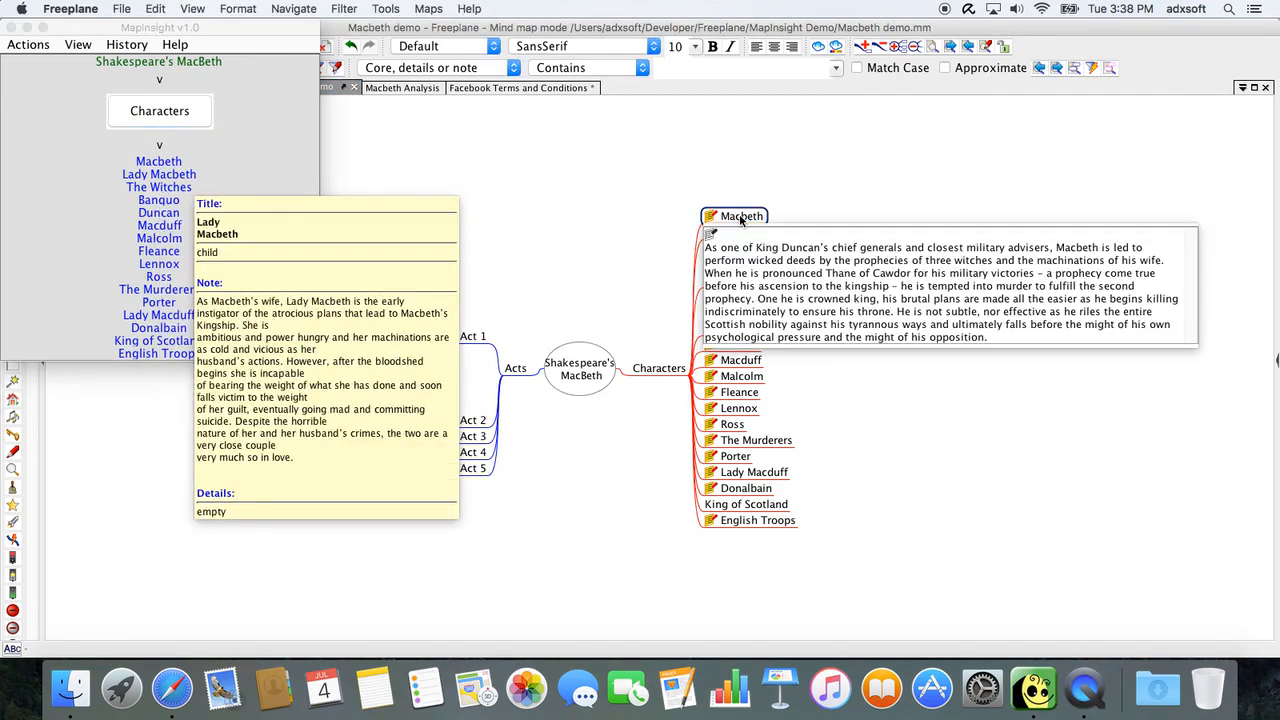
{"action": "left_click", "coordinate": [155, 163]}
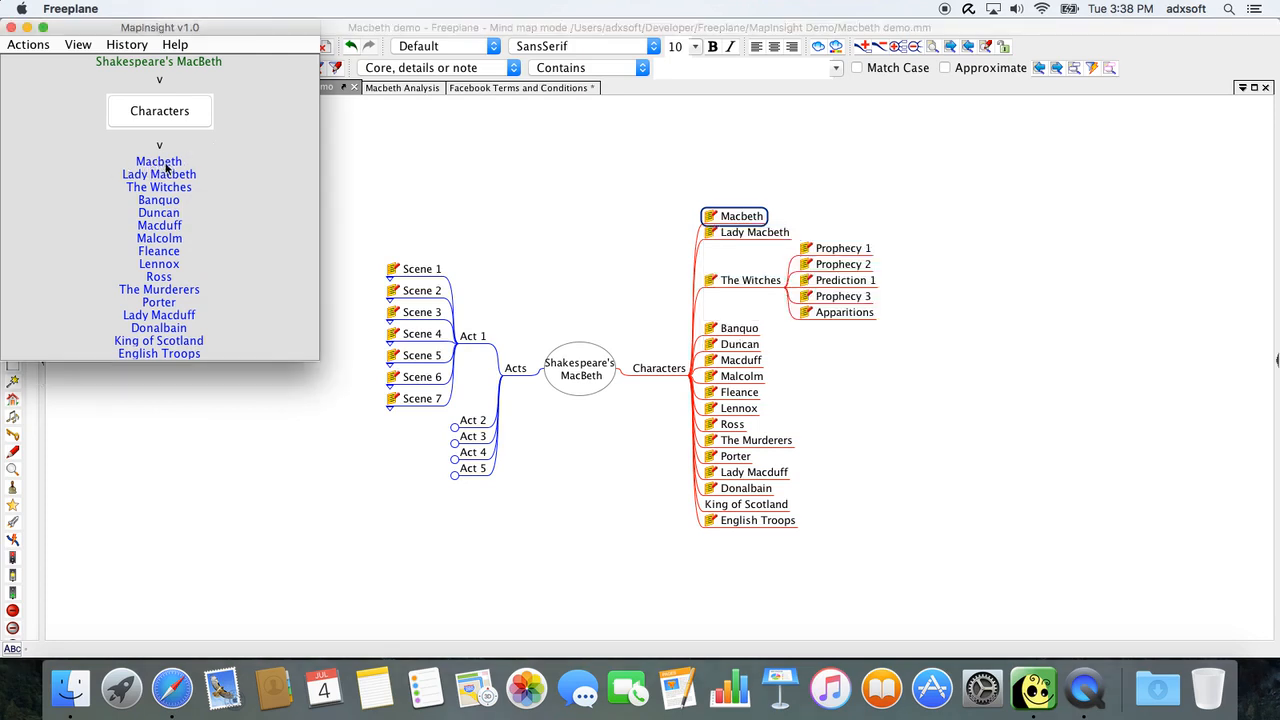
{"action": "mouse_move", "coordinate": [152, 167]}
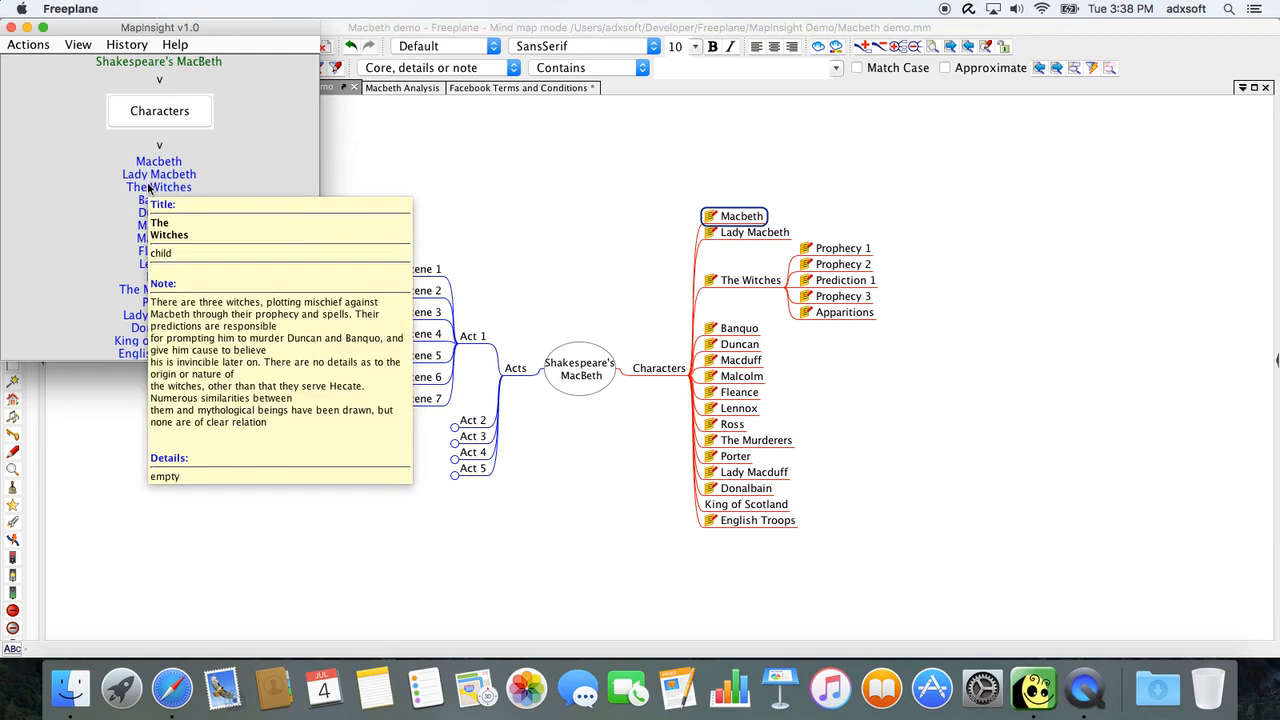
{"action": "mouse_move", "coordinate": [148, 210]}
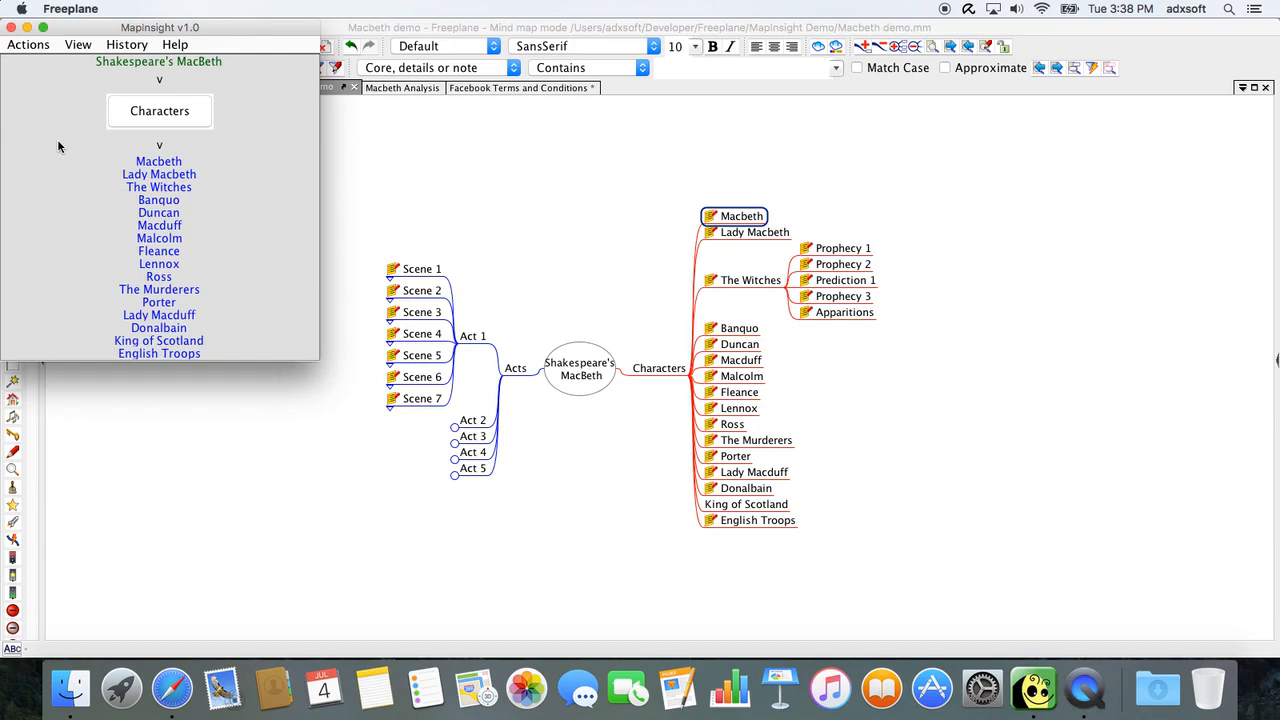
Open Macbeth in MapInsight, select Lady Macbeth in the map, and return MapInsight to the Characters parent node.
{"action": "left_click", "coordinate": [156, 163]}
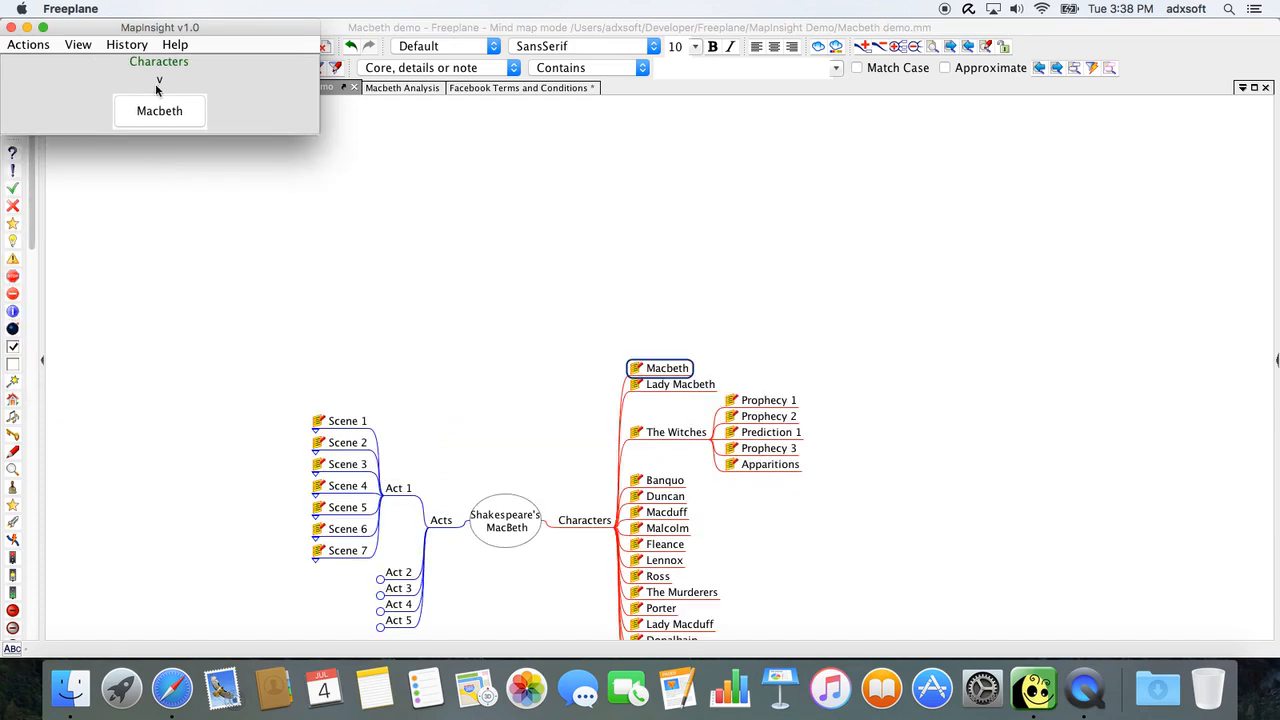
{"action": "left_click", "coordinate": [681, 381]}
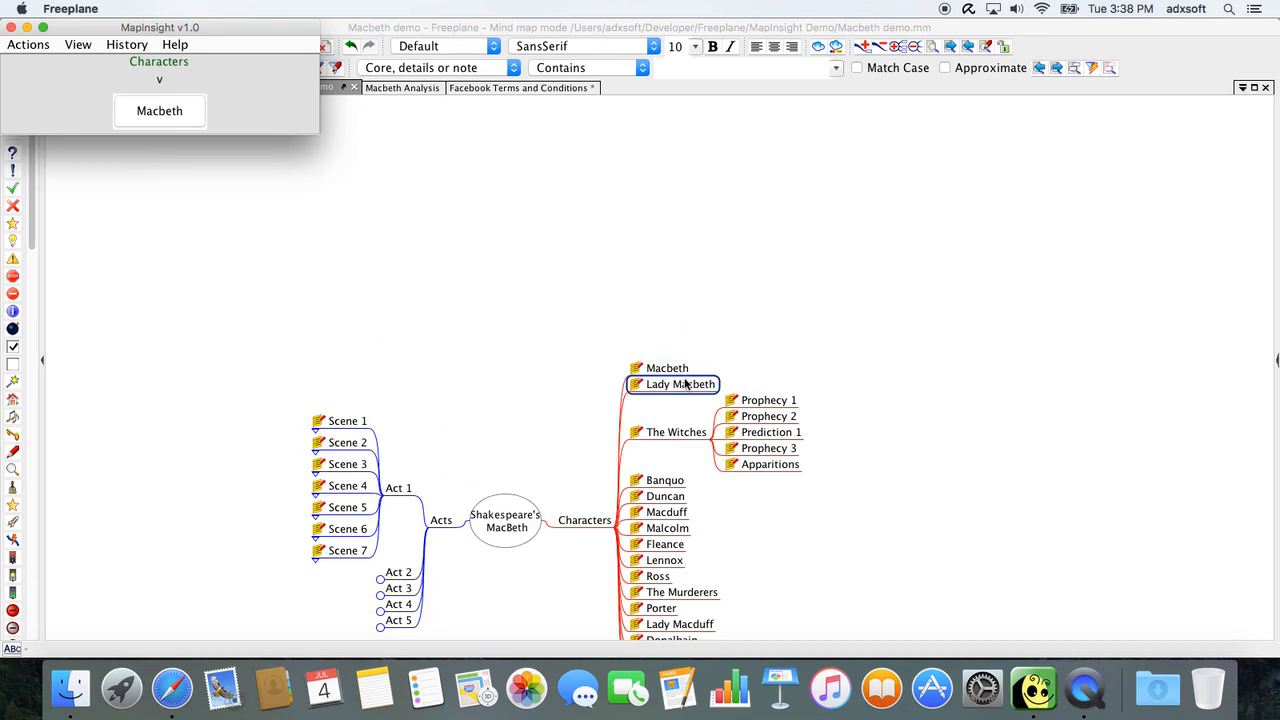
{"action": "left_click", "coordinate": [156, 63]}
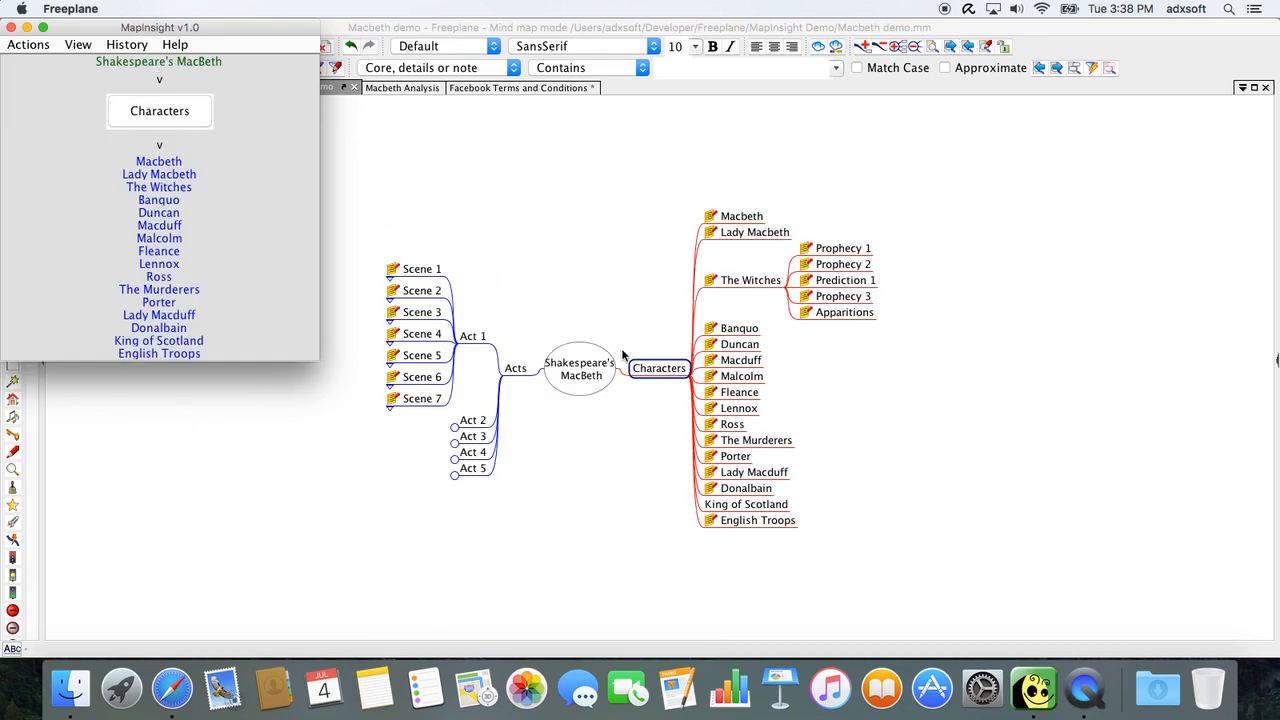
Open The Witches and its child Prophecy 1 in MapInsight, view the Prophecy 1 note, and return to The Witches.
{"action": "left_click", "coordinate": [172, 188]}
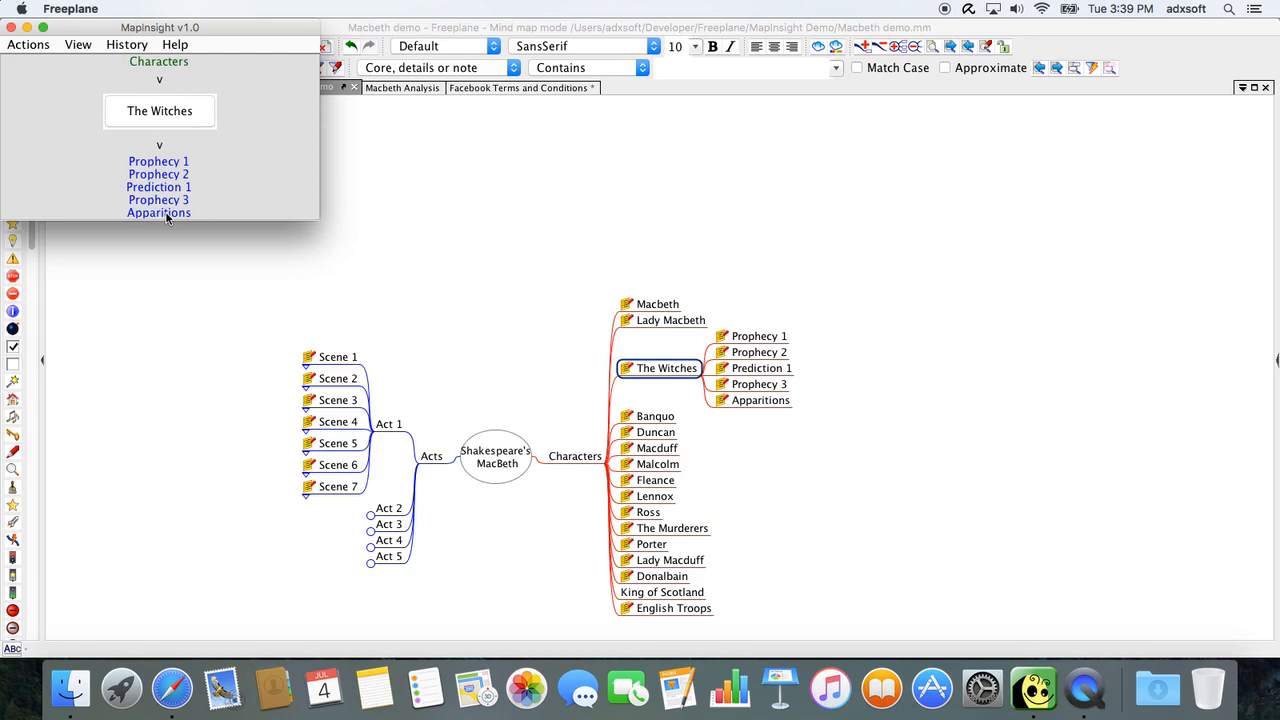
{"action": "left_click", "coordinate": [155, 163]}
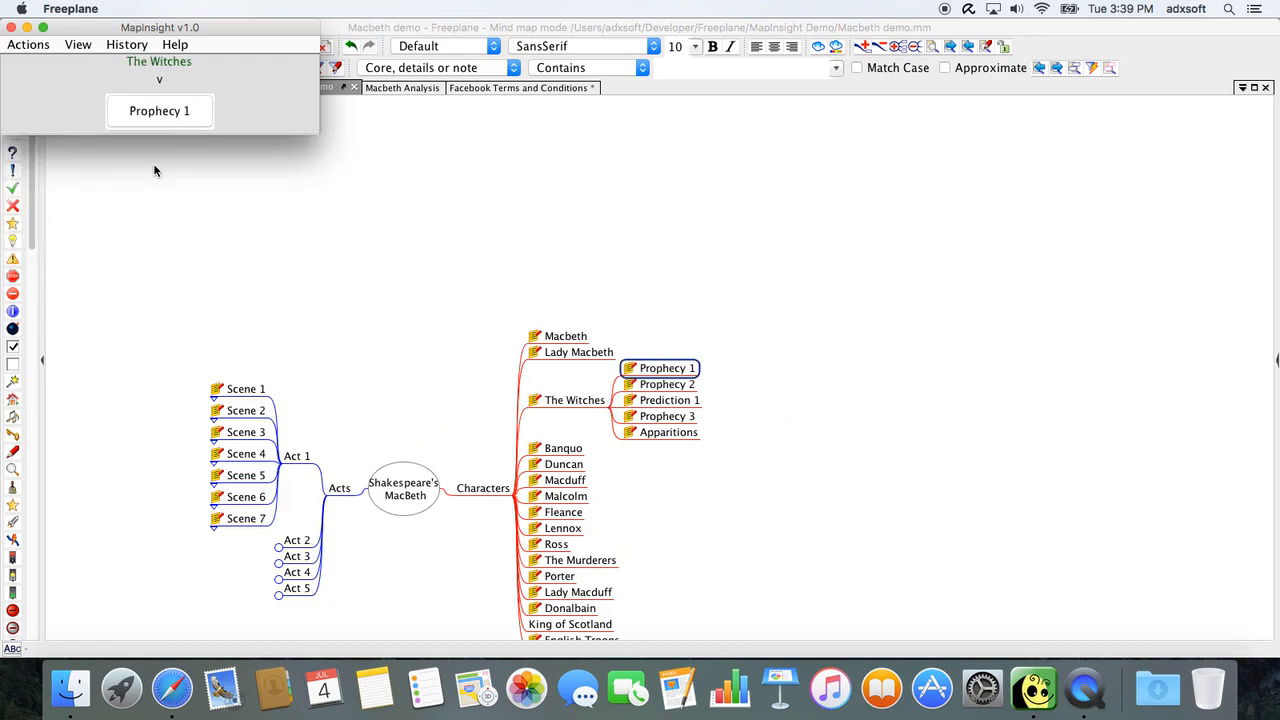
{"action": "mouse_move", "coordinate": [128, 110]}
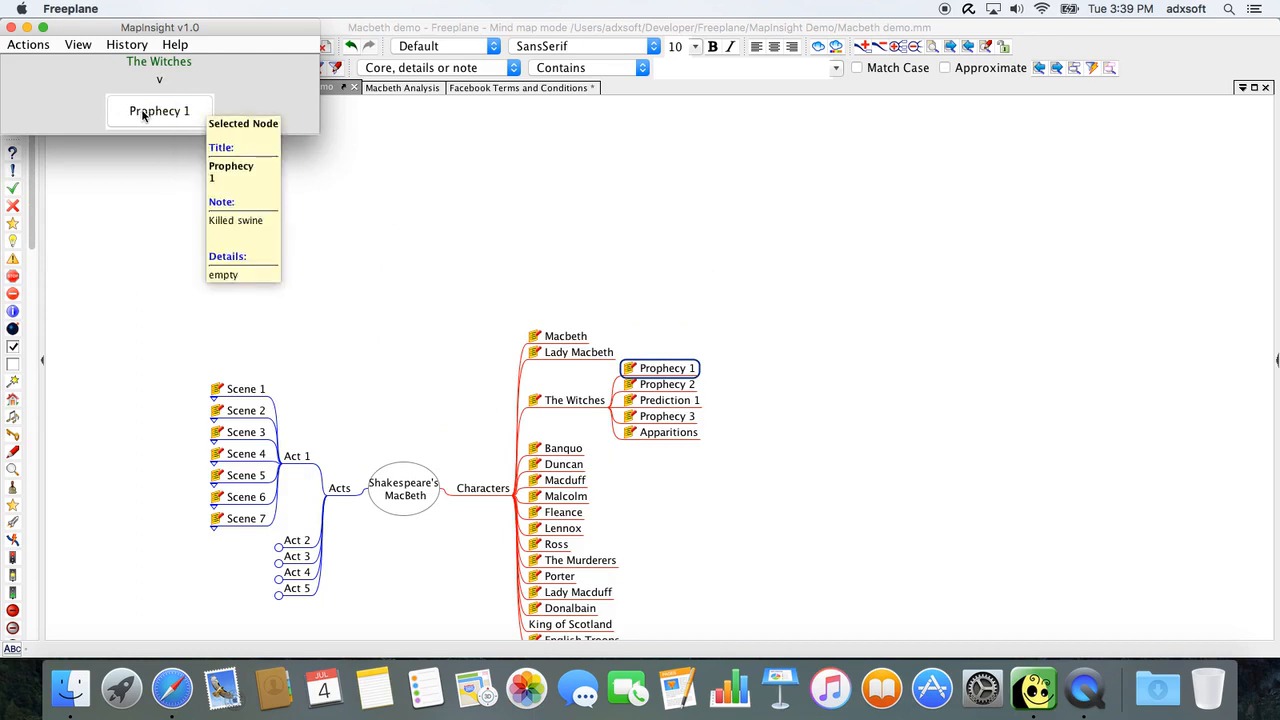
{"action": "left_click", "coordinate": [150, 63]}
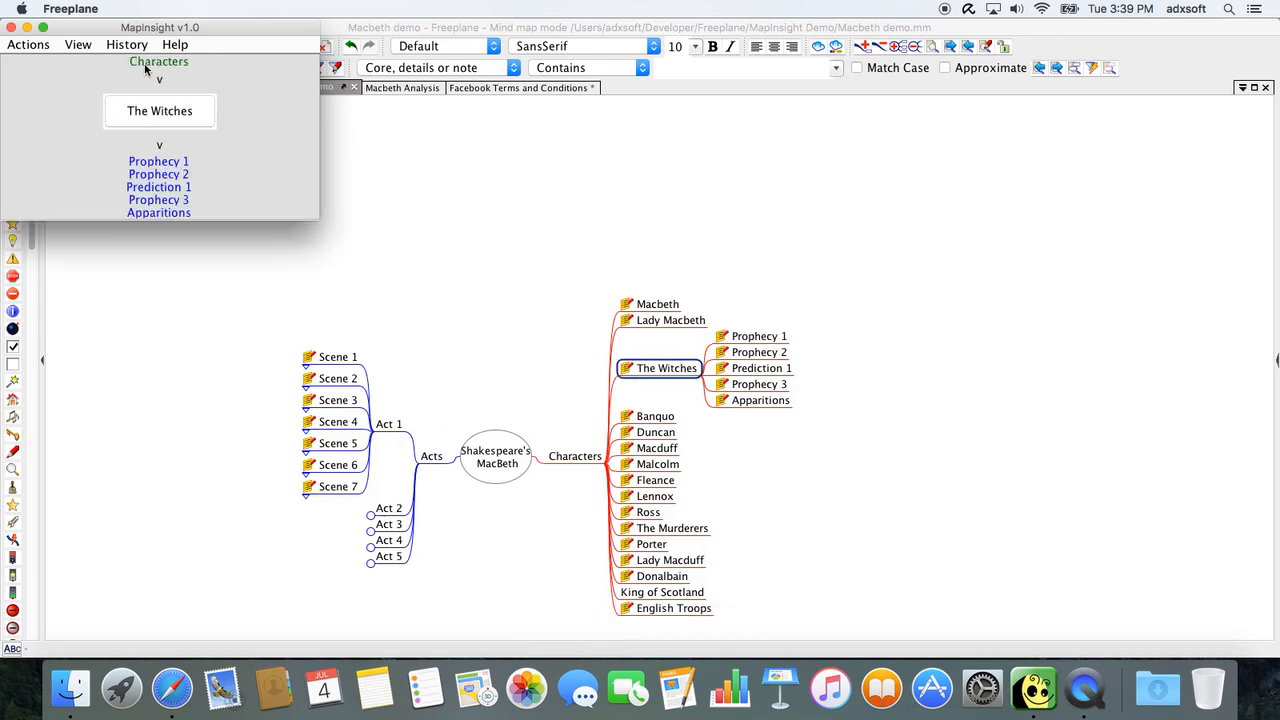
Open Prophecy 2 in MapInsight to view its note, and go back up through The Witches to Characters.
{"action": "left_click", "coordinate": [164, 175]}
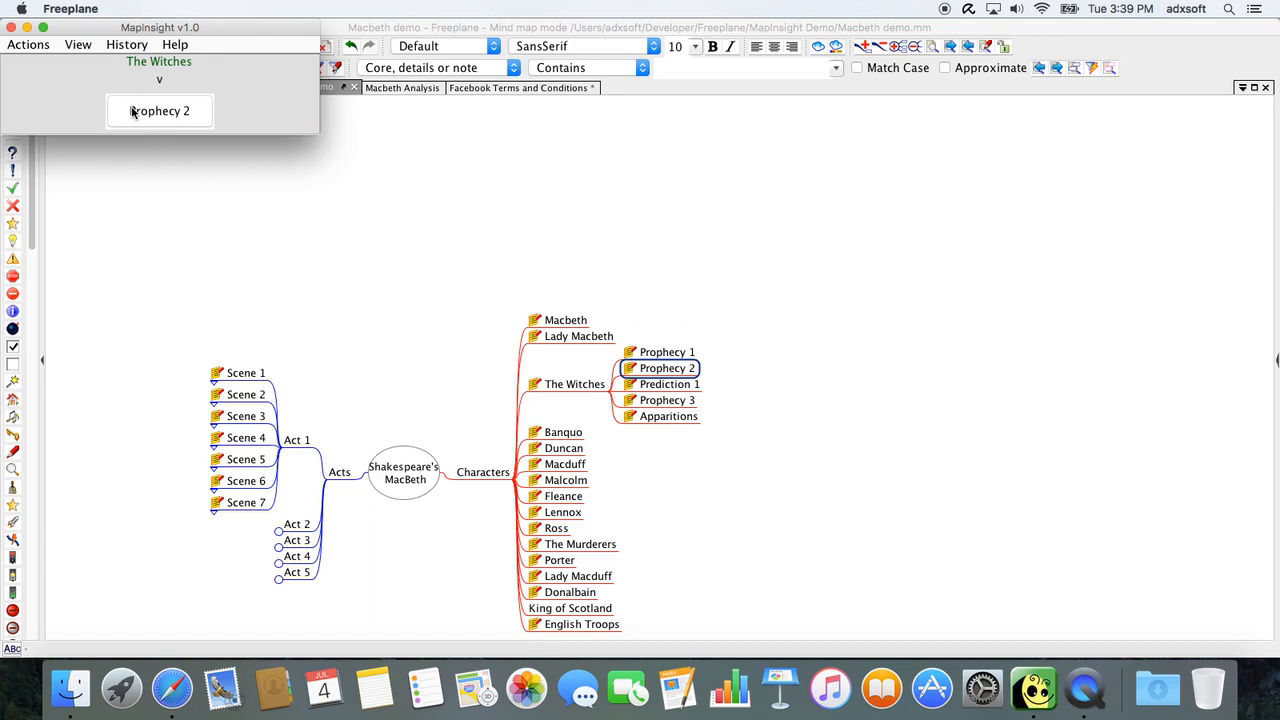
{"action": "mouse_move", "coordinate": [131, 111]}
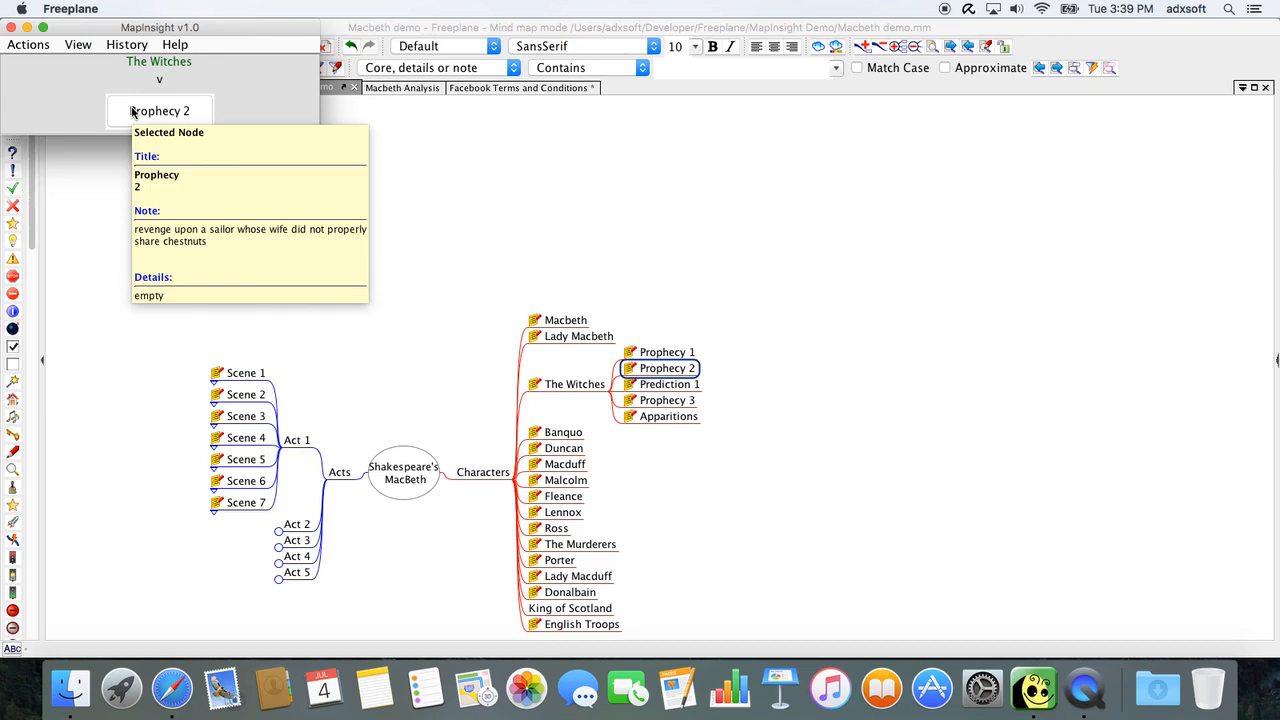
{"action": "left_click", "coordinate": [152, 62]}
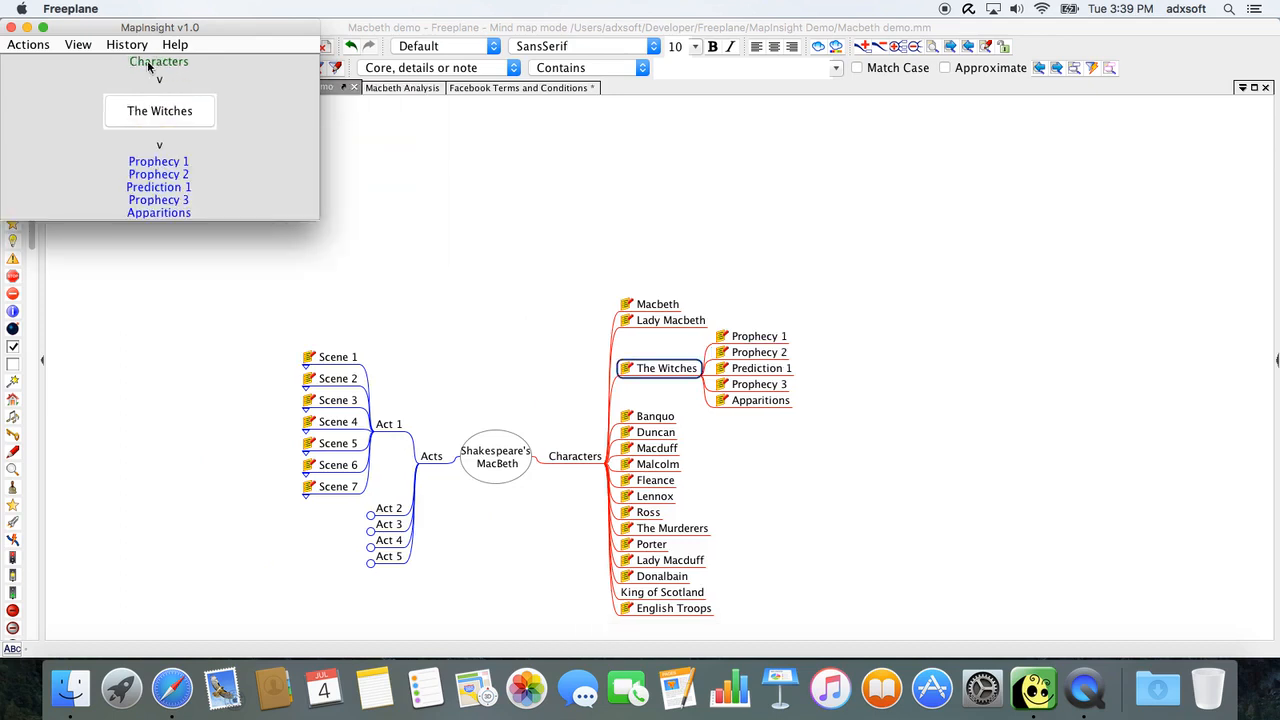
{"action": "left_click", "coordinate": [148, 62]}
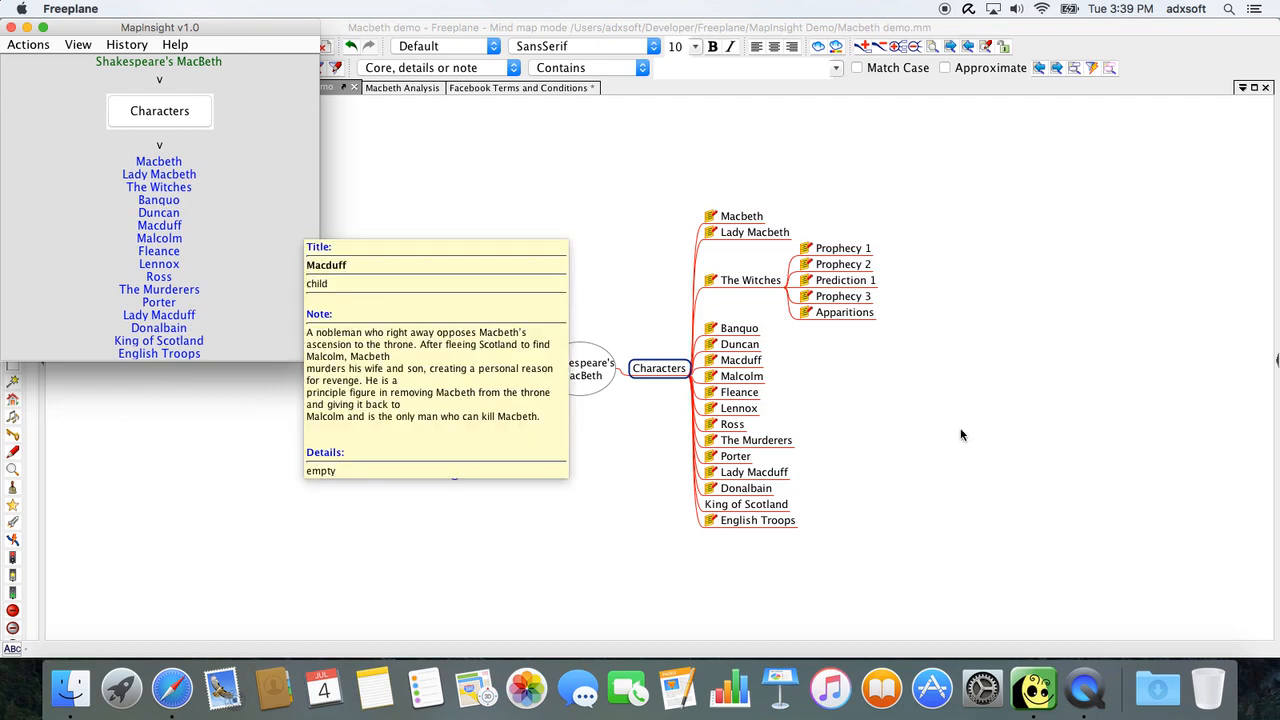
Select the Apparitions node under The Witches in the map and open that selected map node in MapInsight.
{"action": "left_click", "coordinate": [843, 314]}
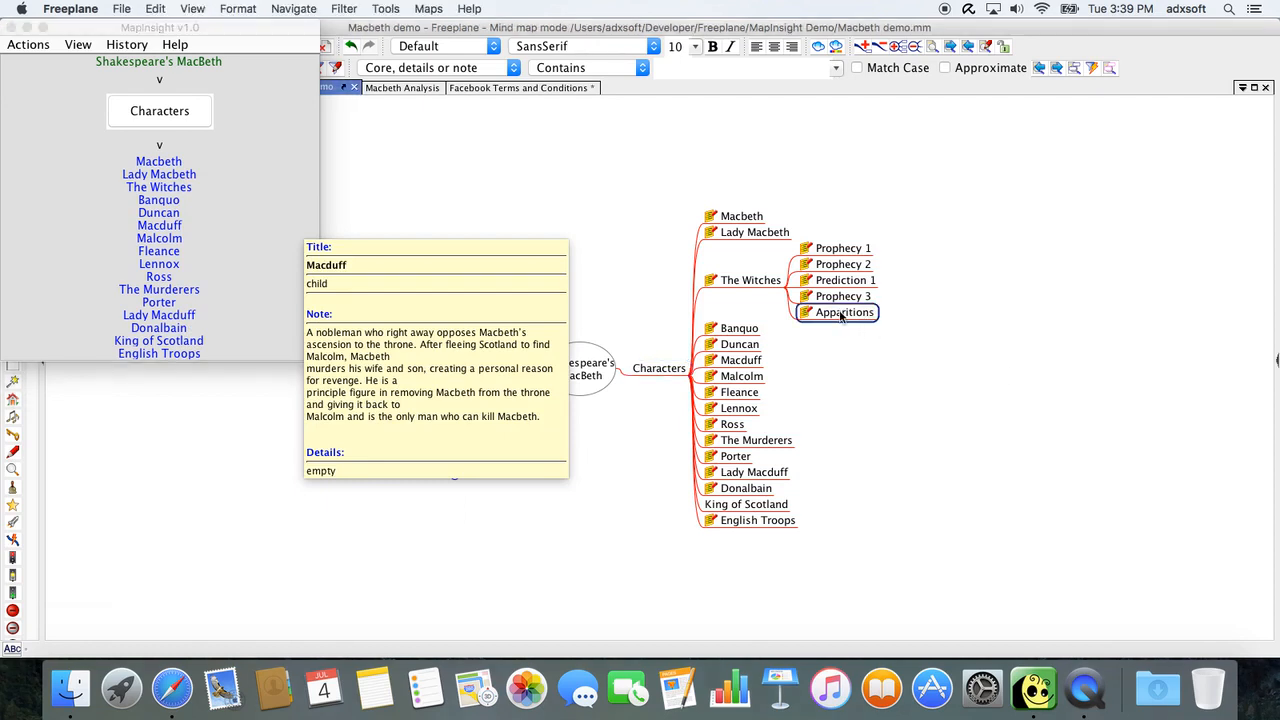
{"action": "mouse_move", "coordinate": [829, 314]}
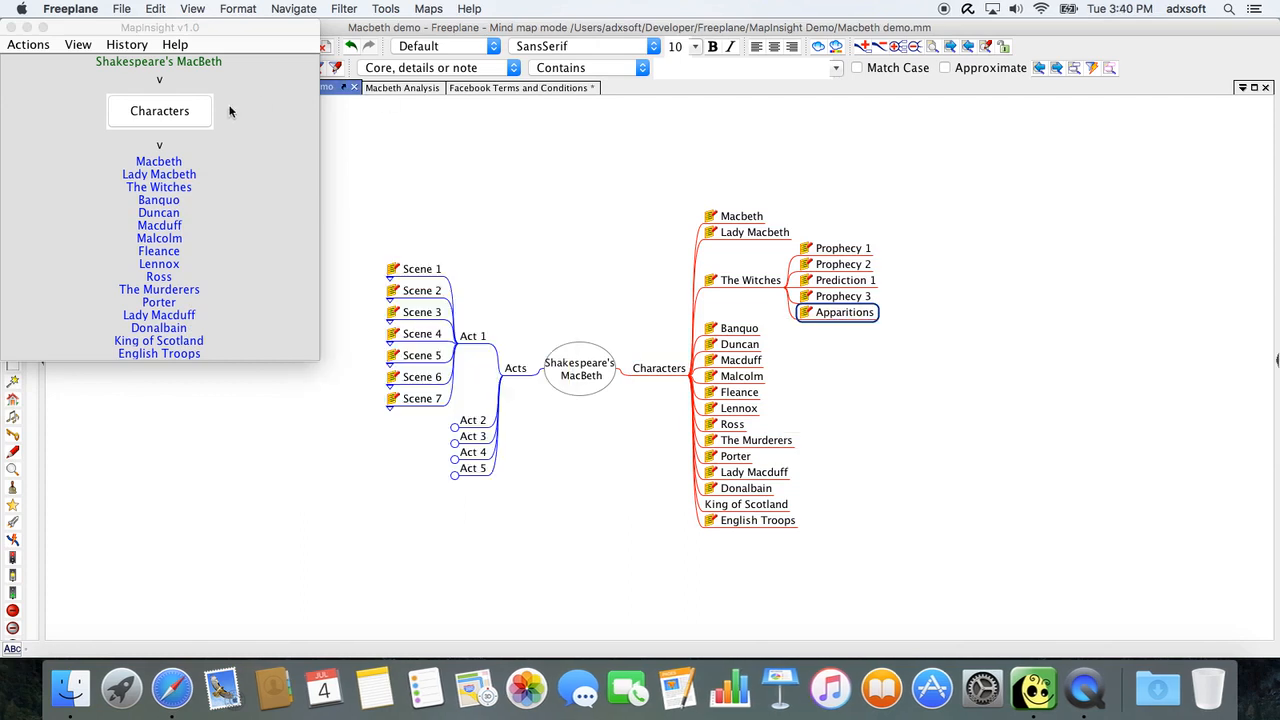
{"action": "left_click", "coordinate": [22, 47]}
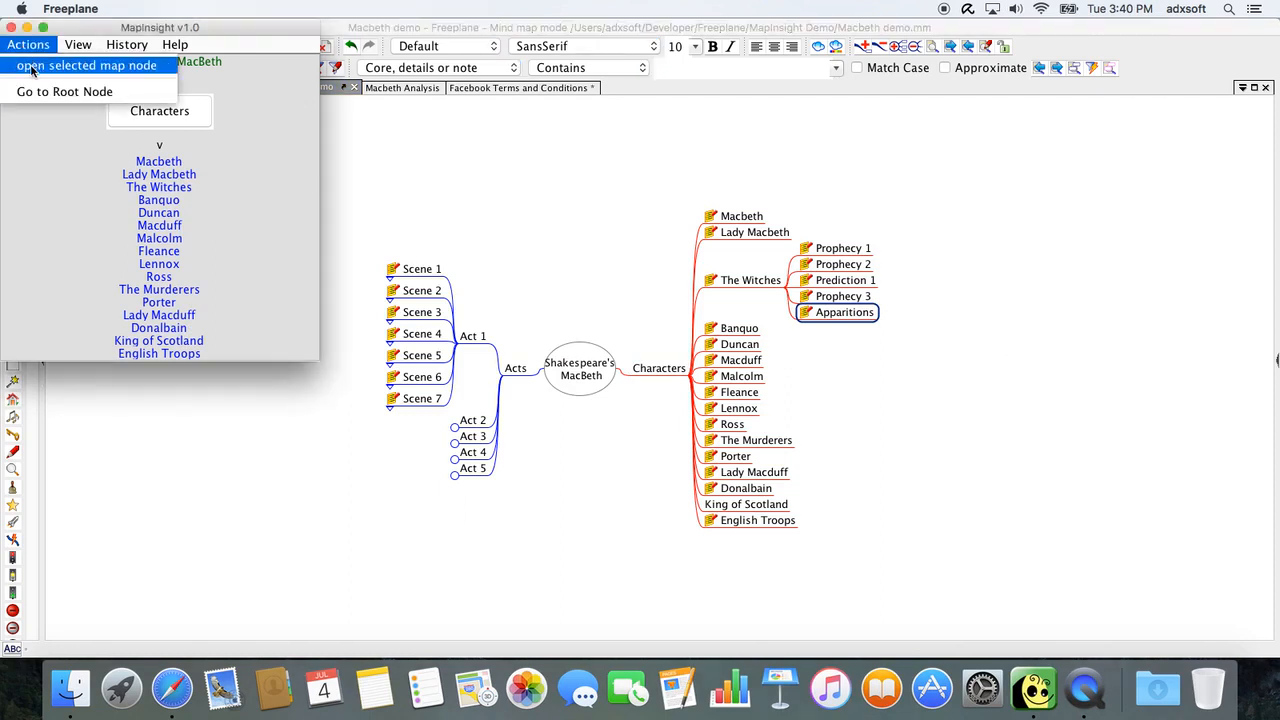
{"action": "left_click", "coordinate": [31, 66]}
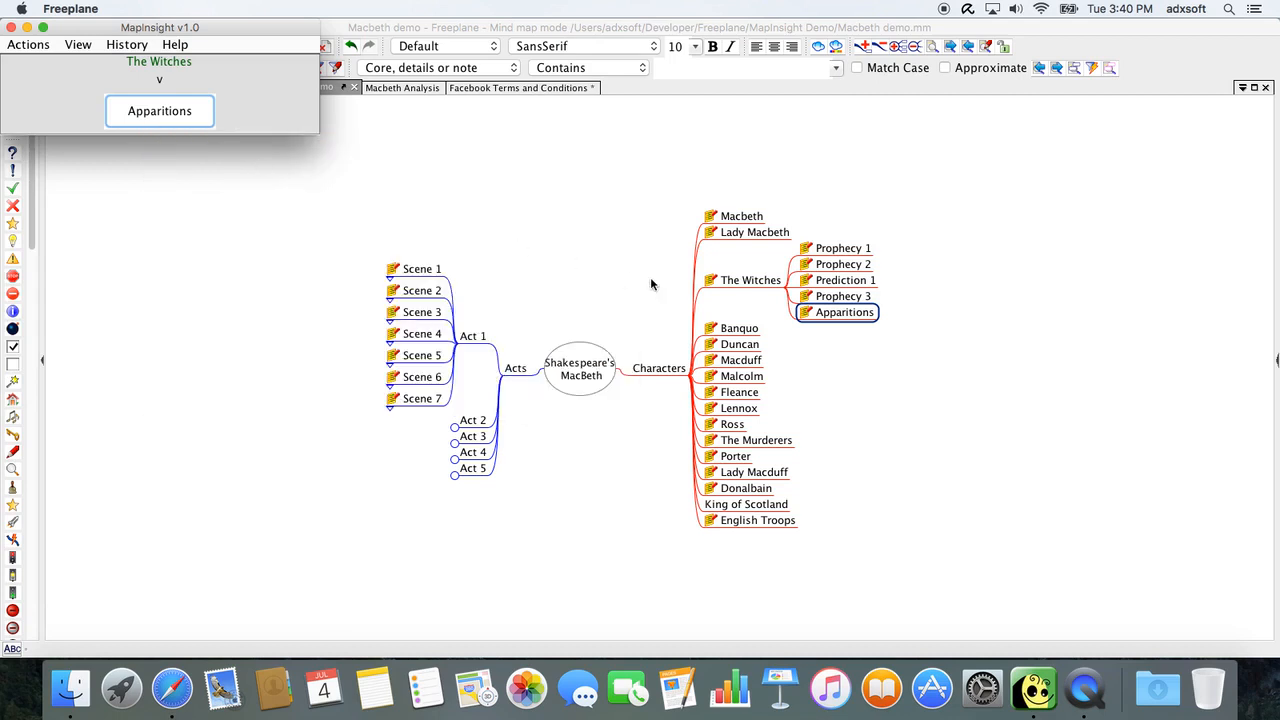
Go to the root node in MapInsight, locate Shakespeare's MacBeth in the map, and drill down through Characters to Macbeth.
{"action": "left_click", "coordinate": [23, 46]}
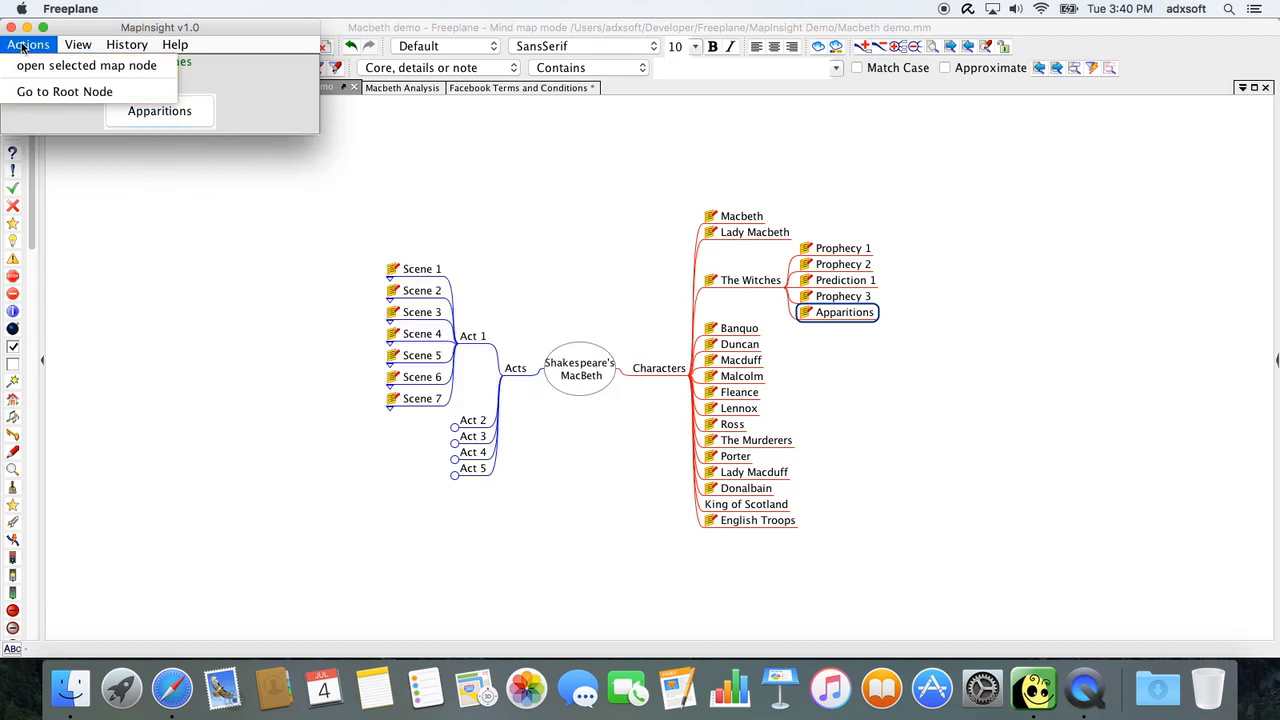
{"action": "left_click", "coordinate": [24, 92]}
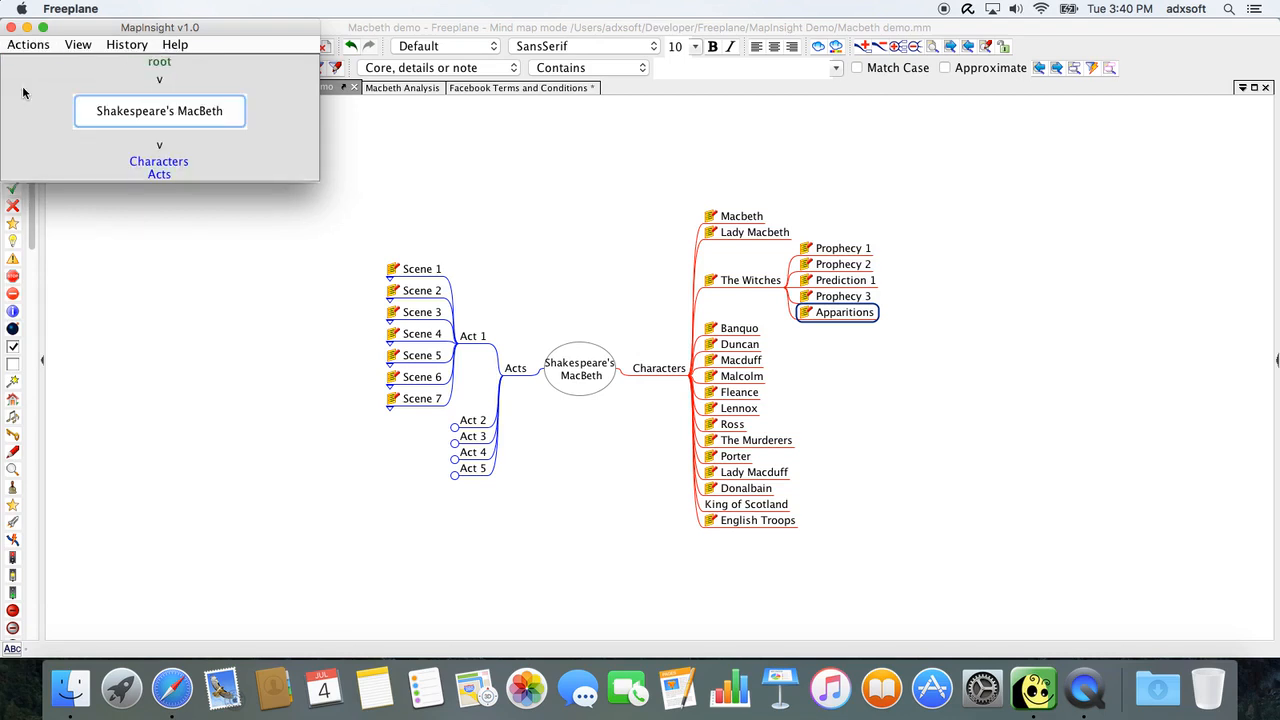
{"action": "left_click", "coordinate": [178, 119]}
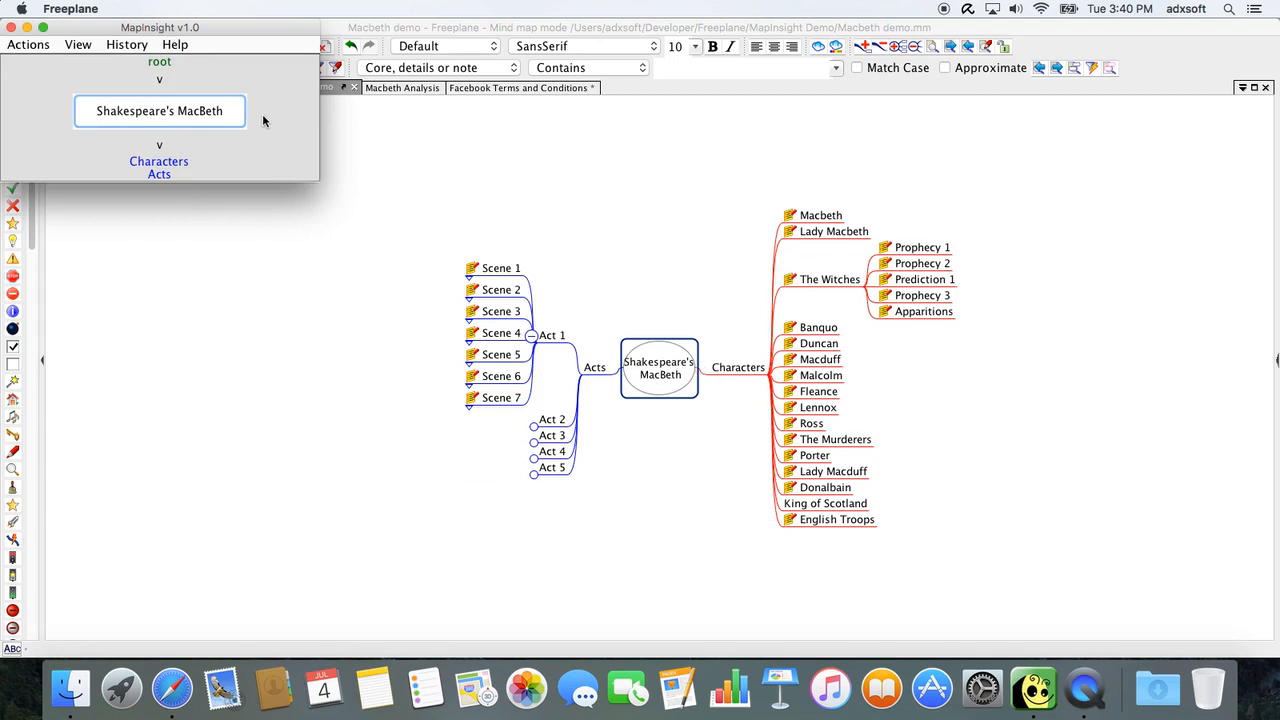
{"action": "left_click", "coordinate": [177, 163]}
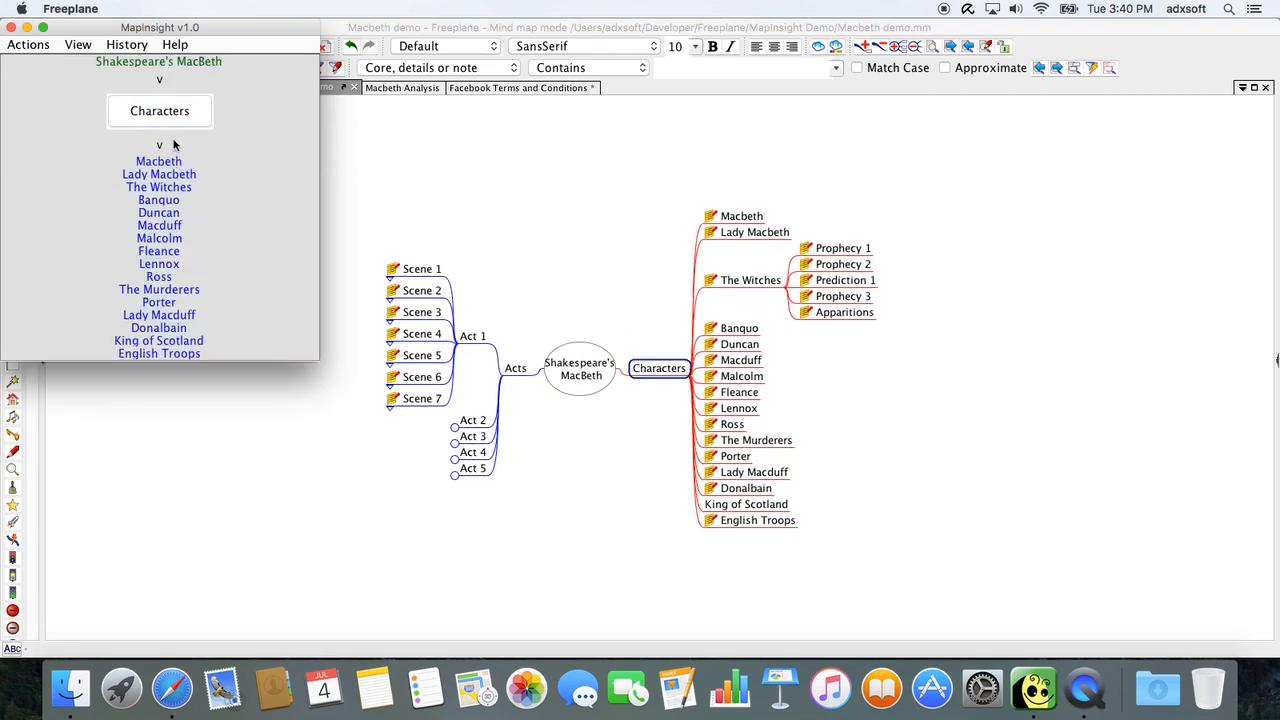
{"action": "left_click", "coordinate": [157, 163]}
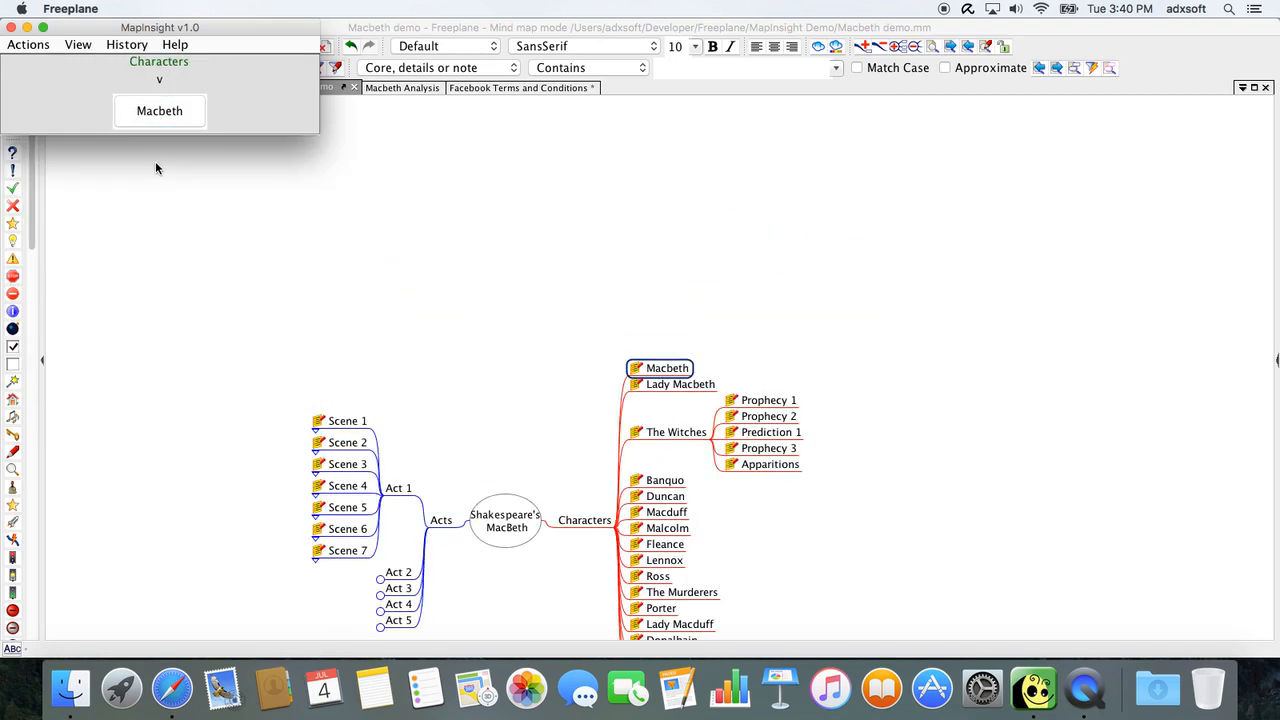
From the recently visited nodes, locate Prophecy 1 in the map, go to it in MapInsight, and reselect it in the map.
{"action": "left_click", "coordinate": [126, 47]}
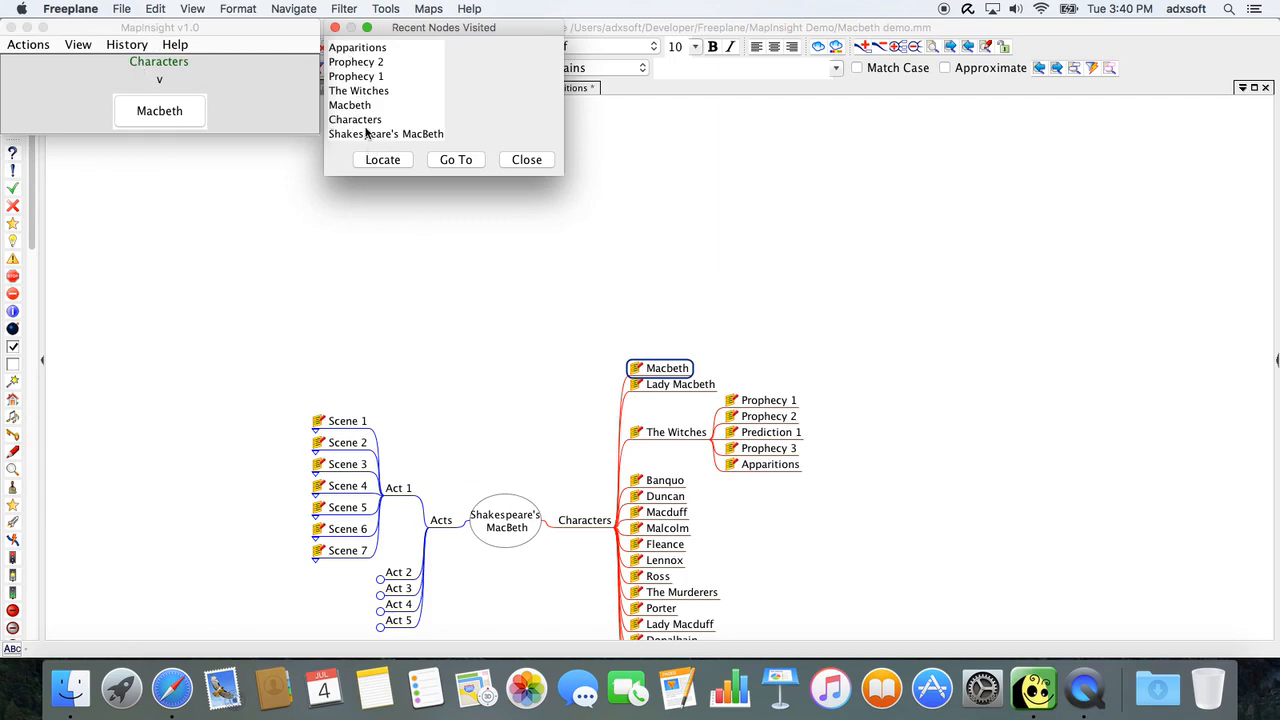
{"action": "left_click", "coordinate": [356, 78]}
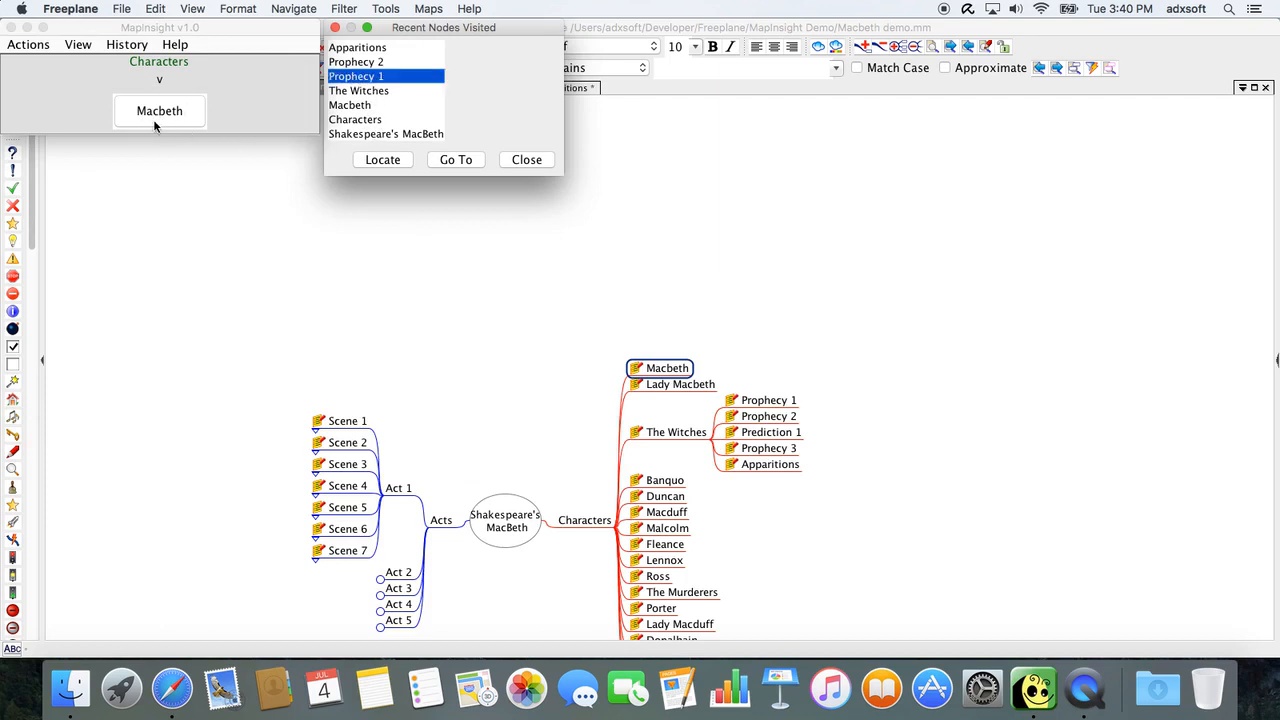
{"action": "left_click", "coordinate": [389, 162]}
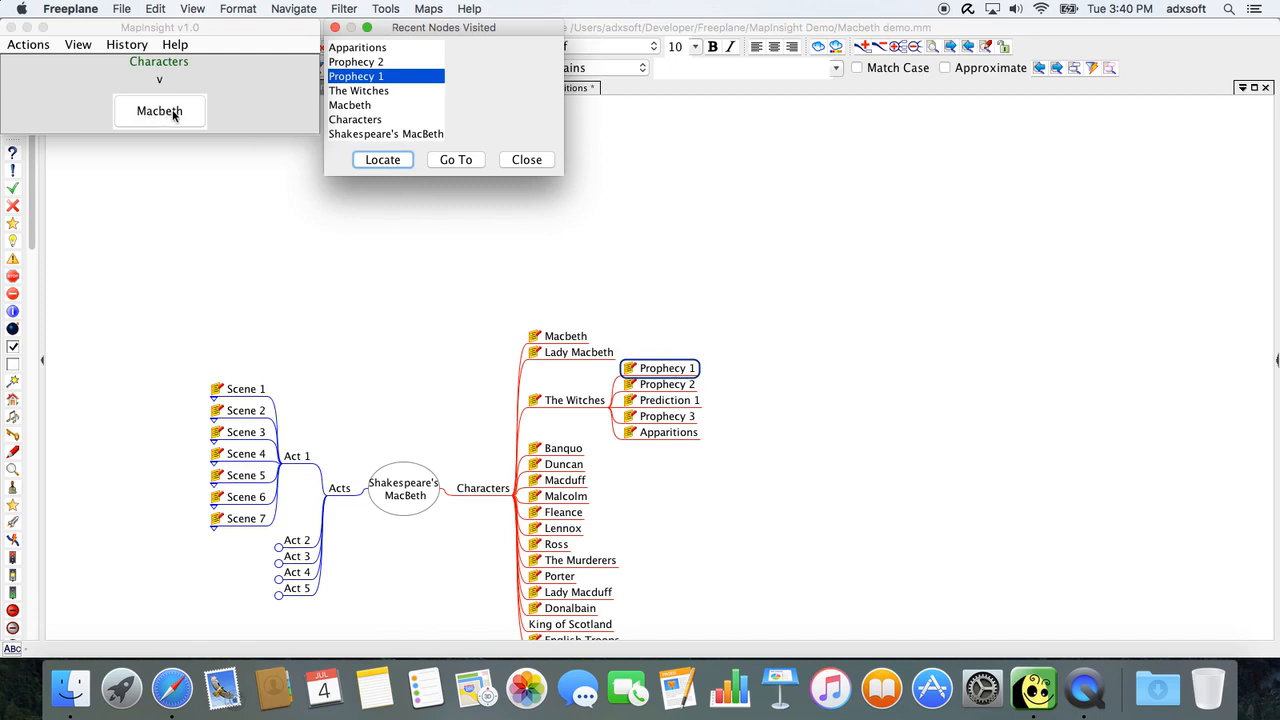
{"action": "left_click", "coordinate": [456, 166]}
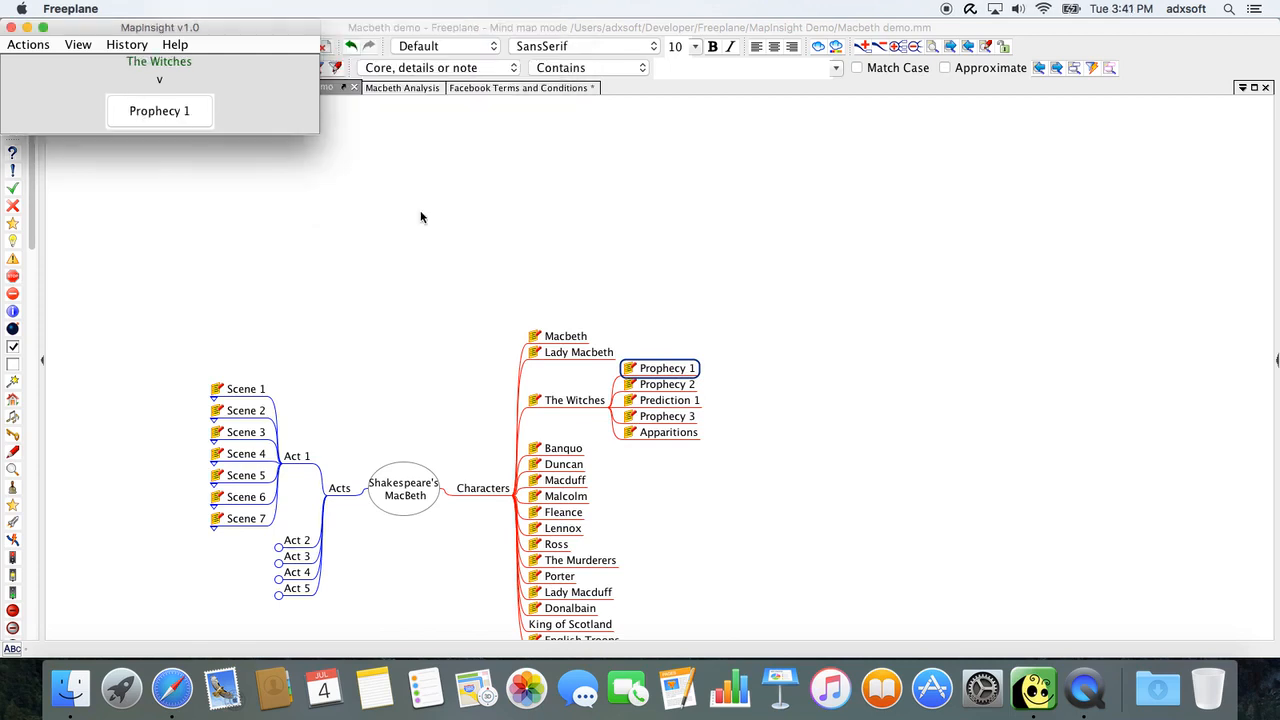
{"action": "key", "text": "Down"}
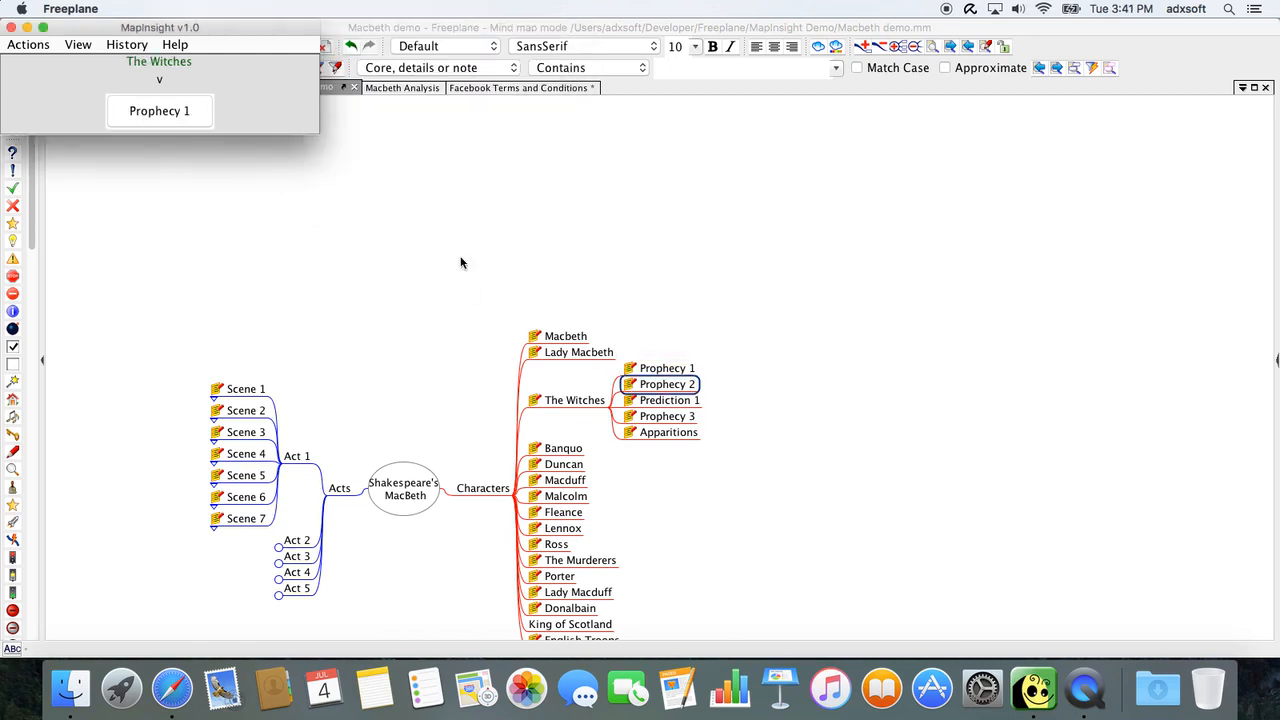
{"action": "left_click", "coordinate": [679, 373]}
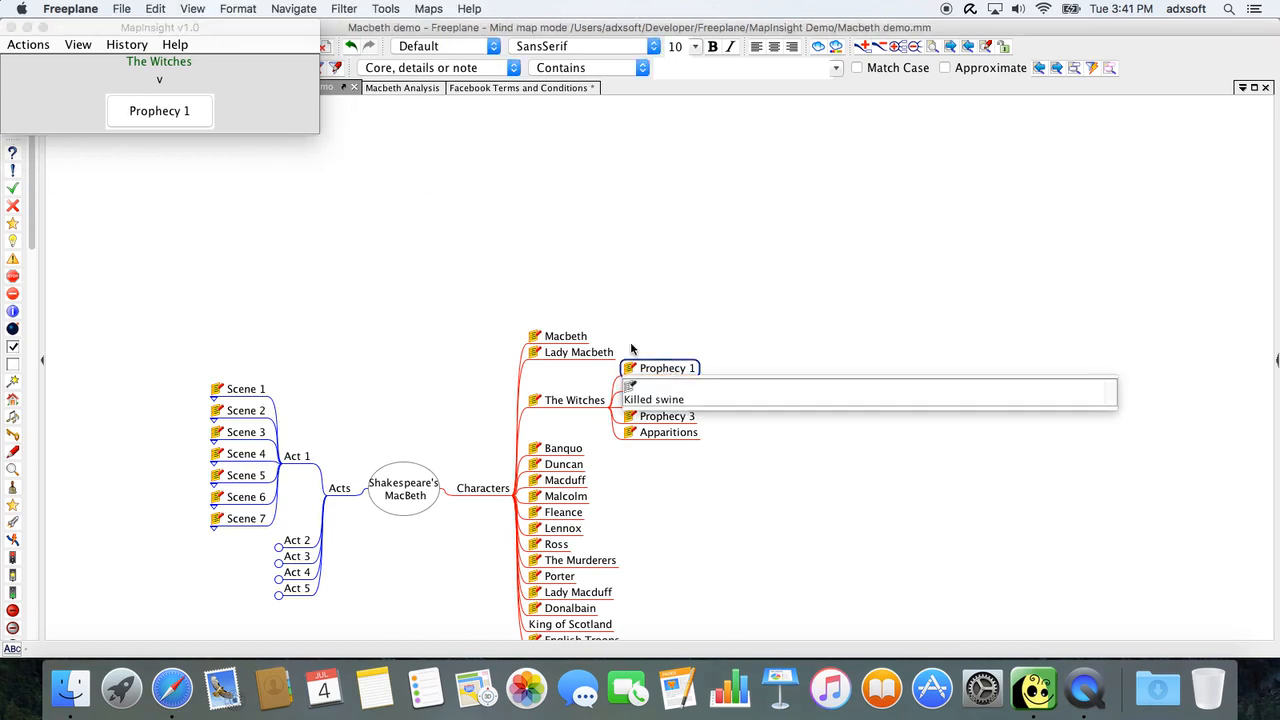
View the node details of Prophecy 1 in MapInsight and close the note.
{"action": "left_click", "coordinate": [258, 98]}
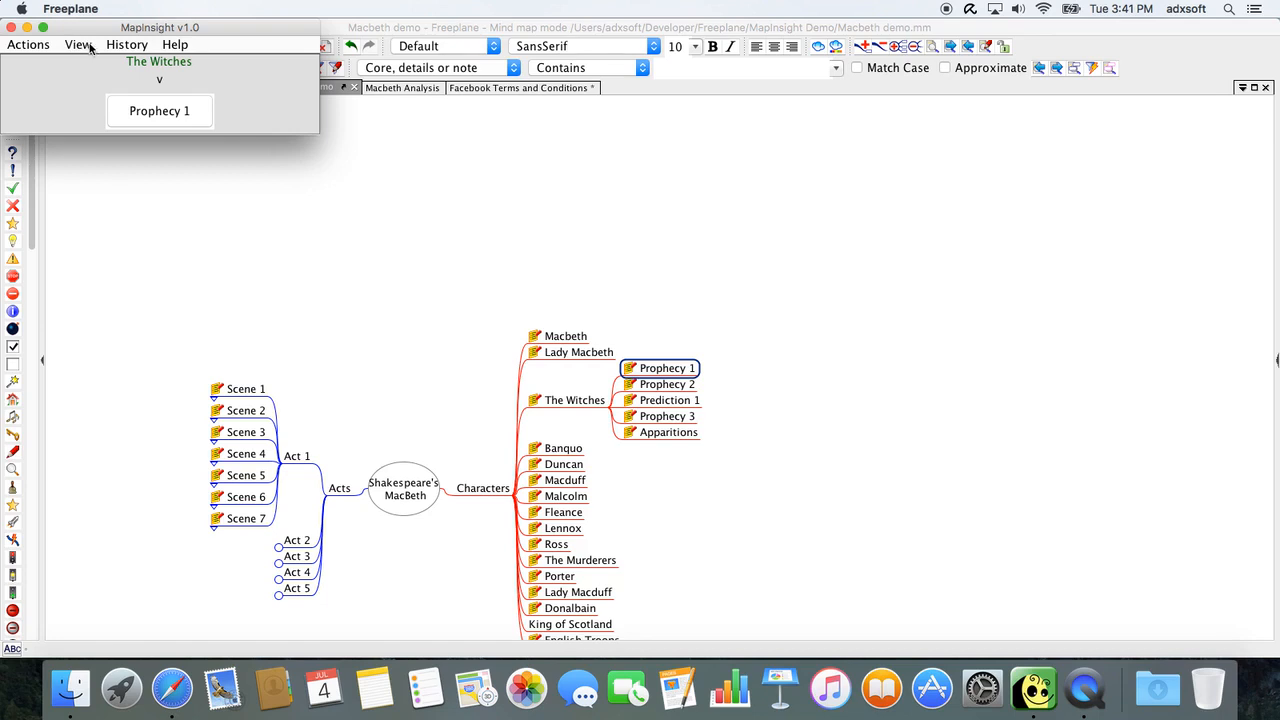
{"action": "left_click", "coordinate": [125, 47]}
{"action": "mouse_move", "coordinate": [27, 45]}
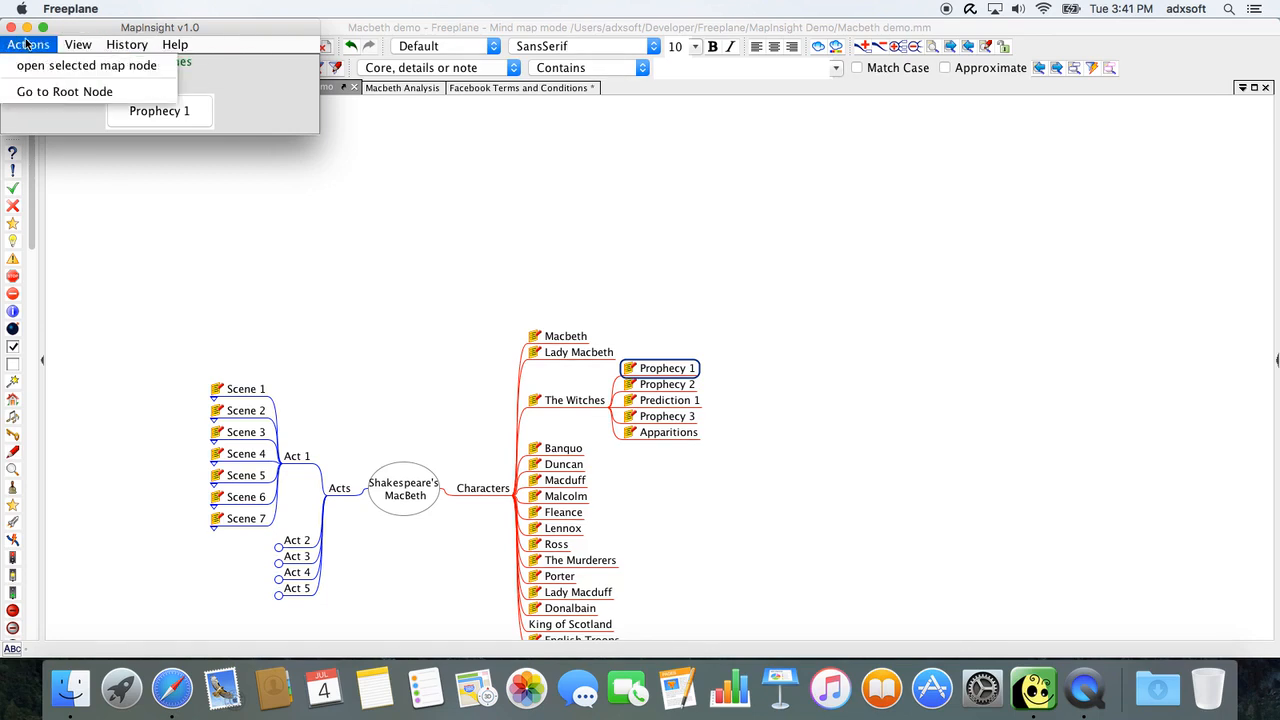
{"action": "left_click", "coordinate": [27, 45]}
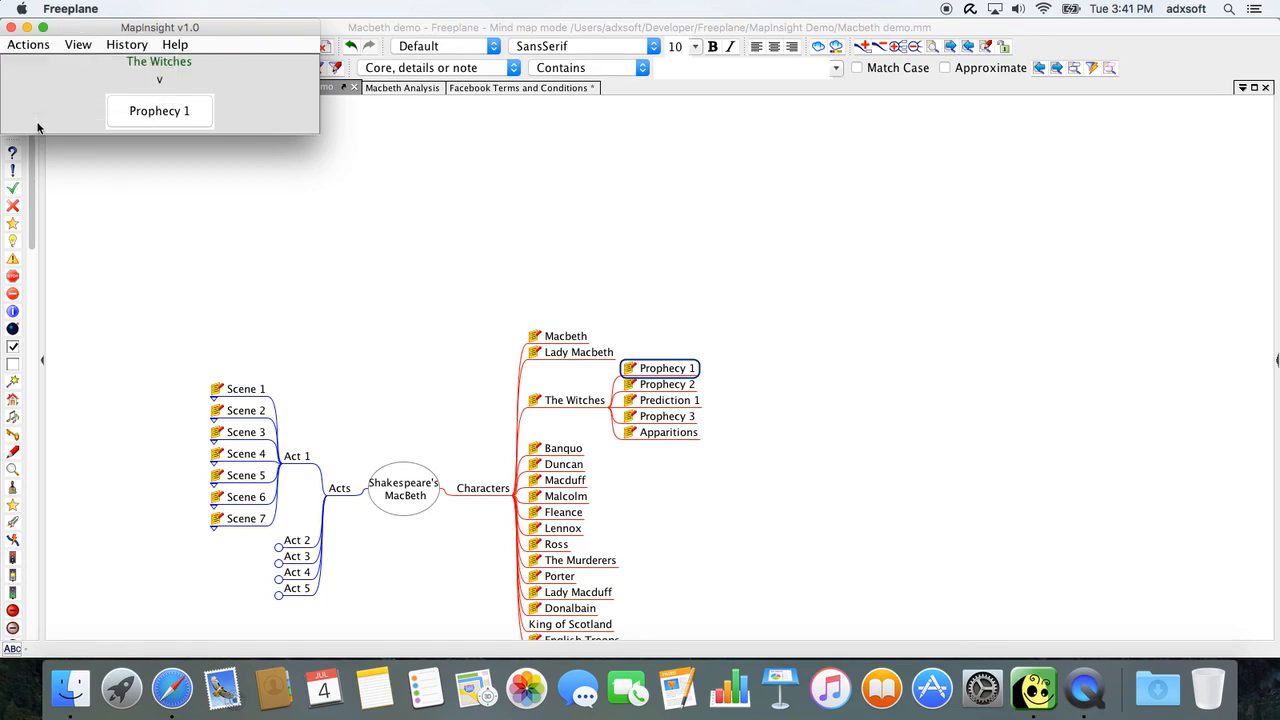
{"action": "left_click", "coordinate": [78, 47]}
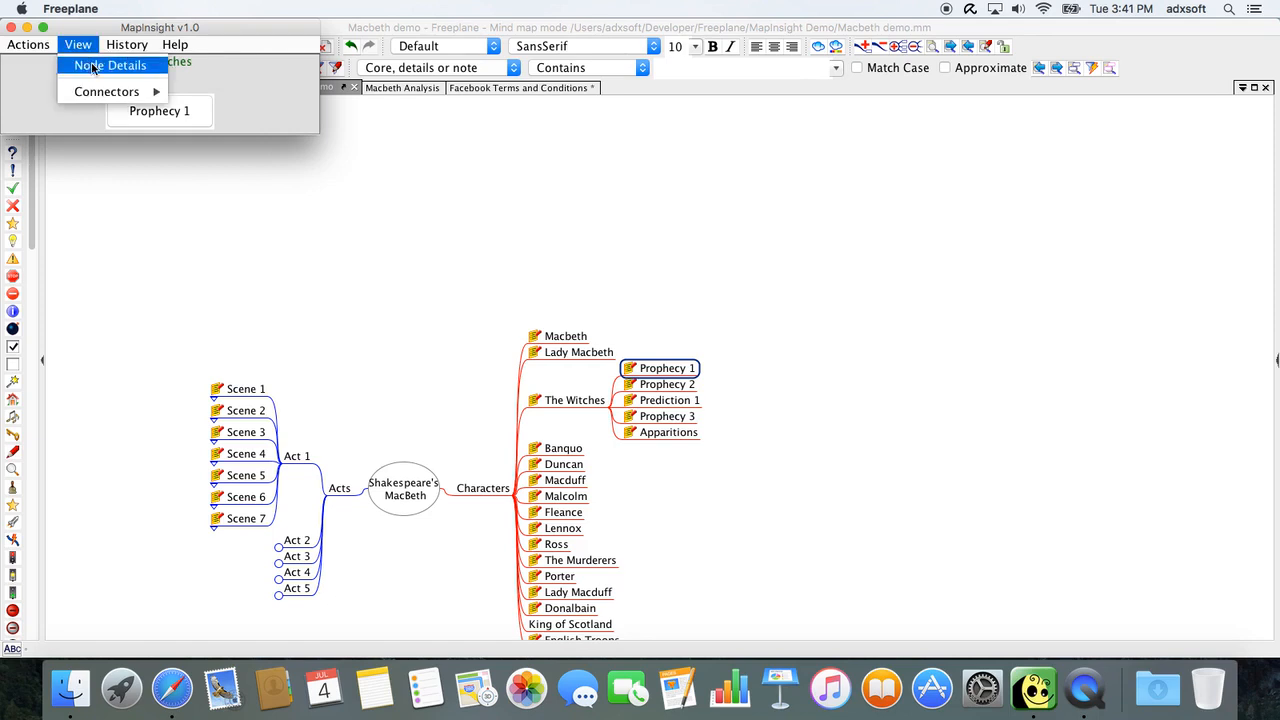
{"action": "left_click", "coordinate": [127, 67]}
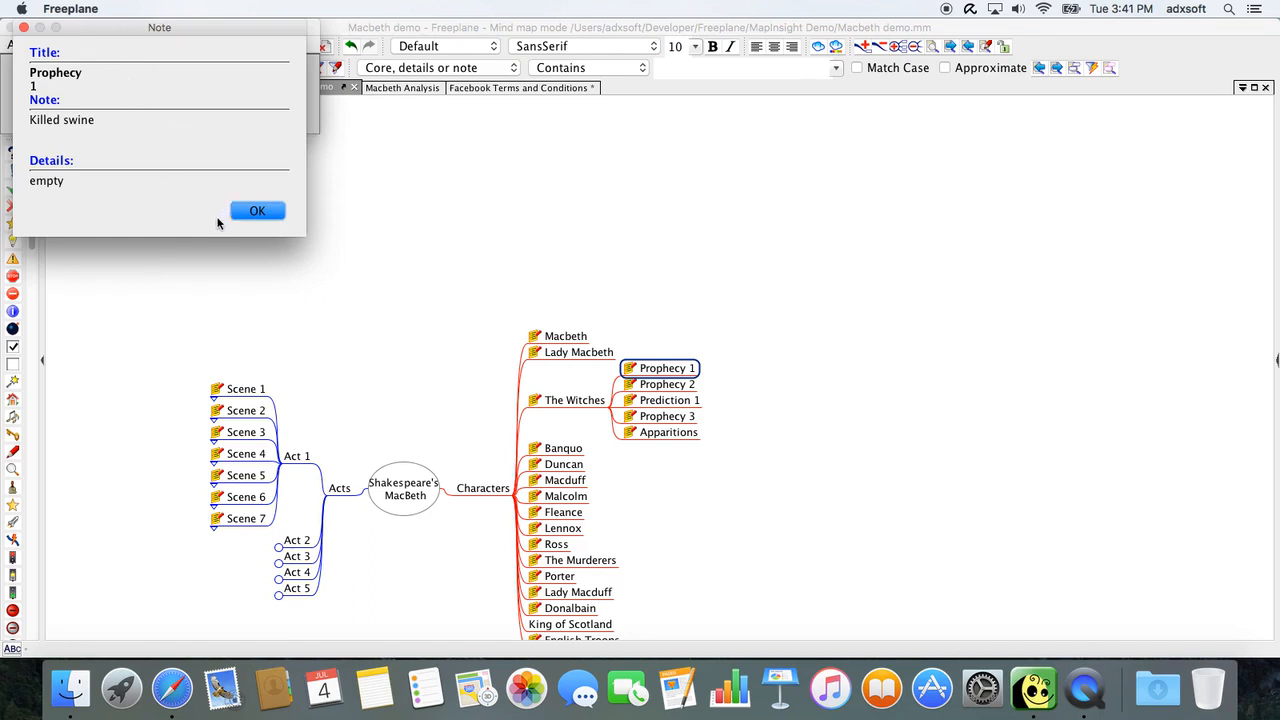
{"action": "left_click", "coordinate": [257, 211]}
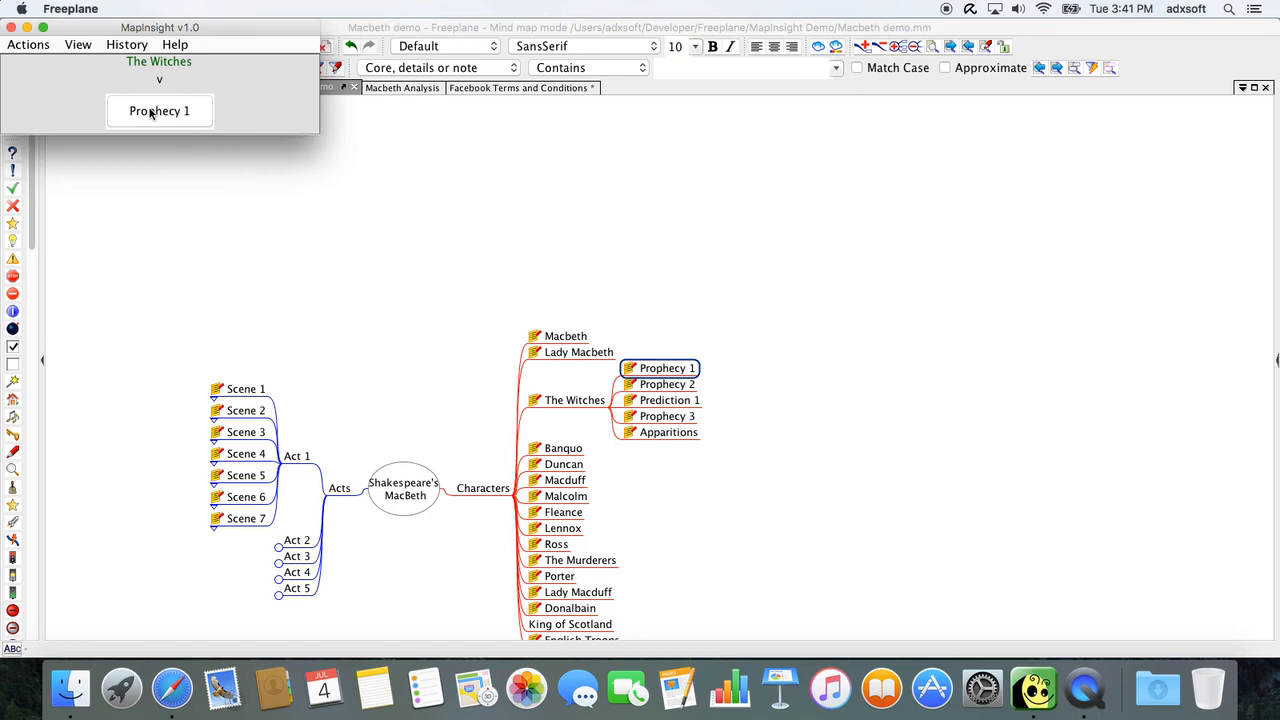
{"action": "mouse_move", "coordinate": [151, 113]}
{"action": "left_click", "coordinate": [76, 46]}
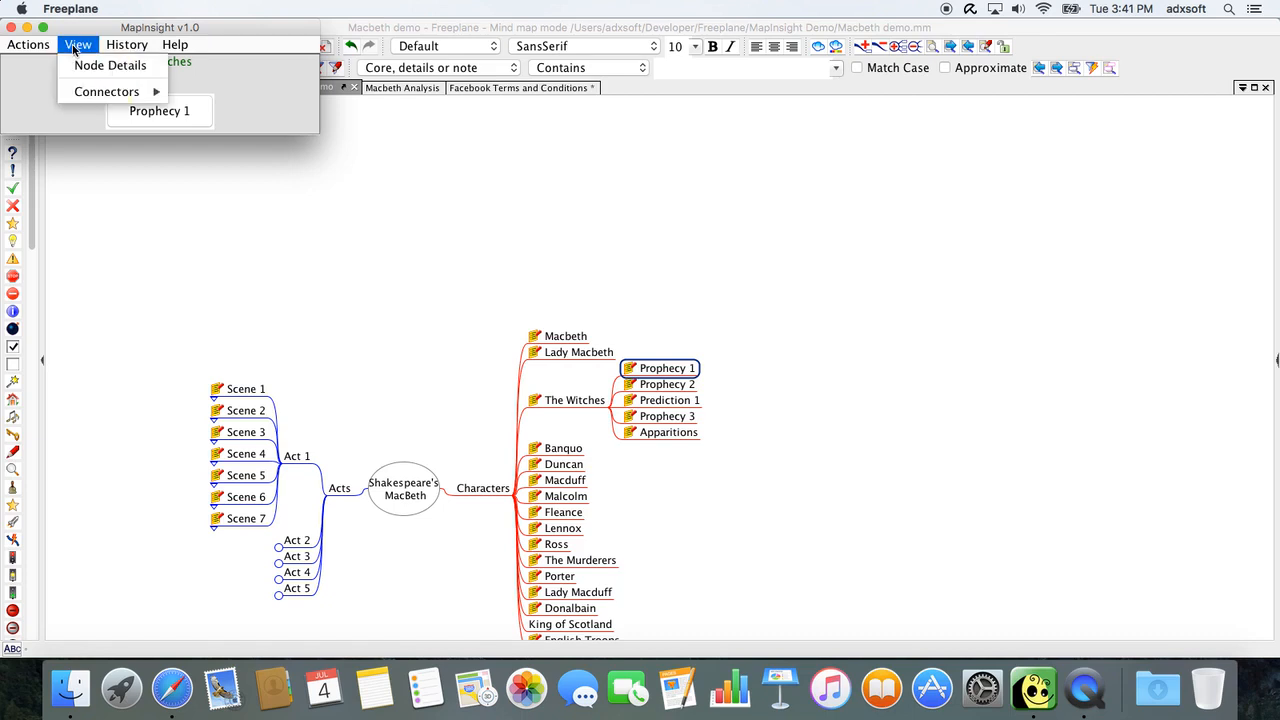
{"action": "mouse_move", "coordinate": [84, 93]}
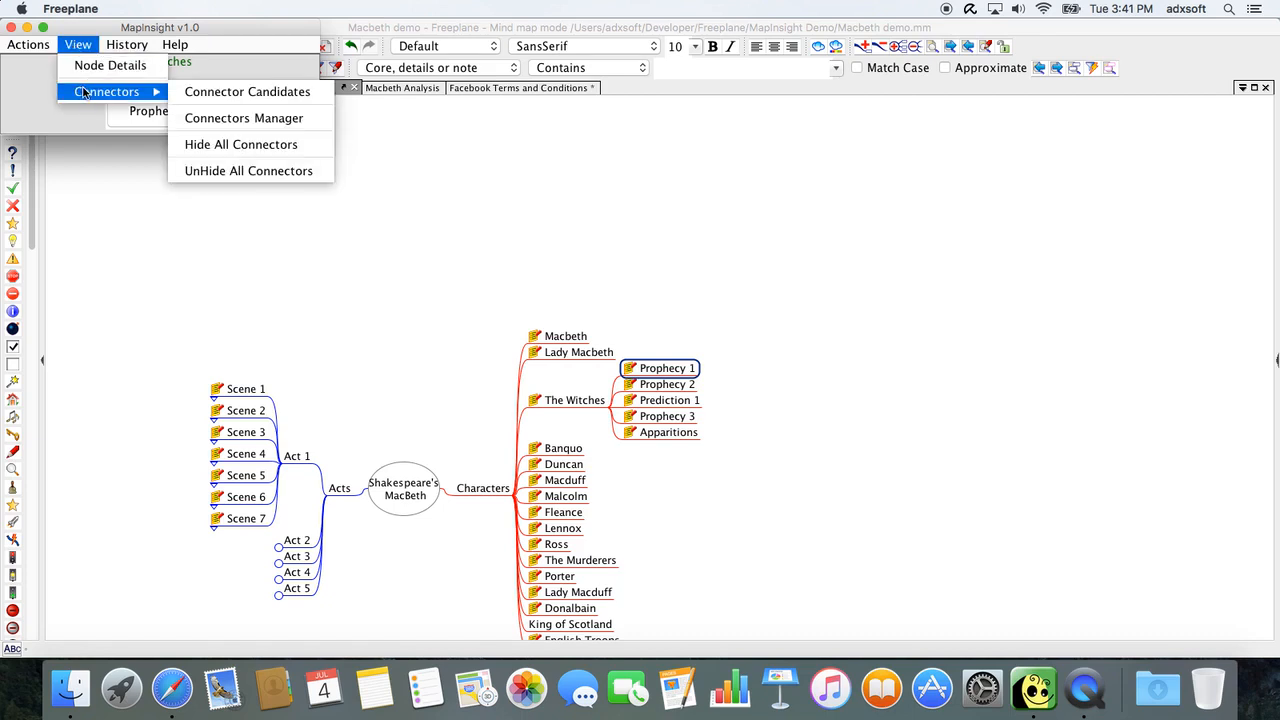
{"action": "left_click", "coordinate": [30, 118]}
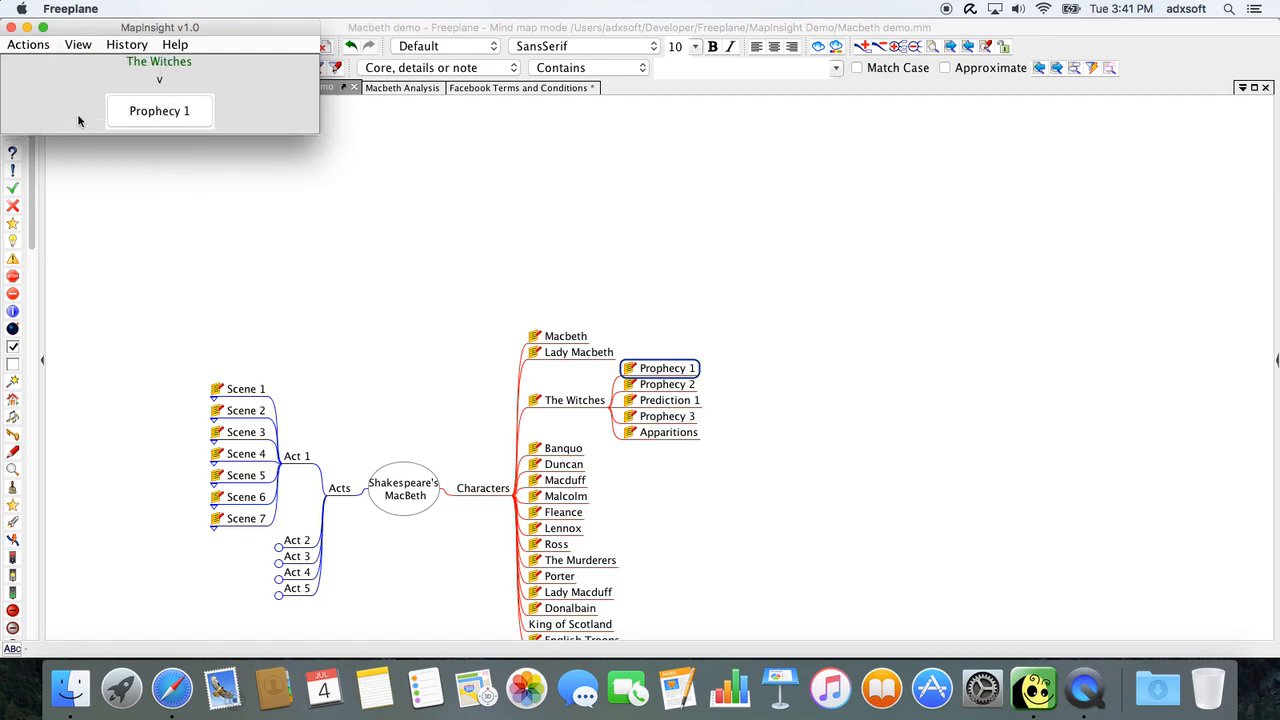
Go up to The Witches in MapInsight, select Macbeth in the map, and open that selected map node in MapInsight.
{"action": "left_click", "coordinate": [156, 63]}
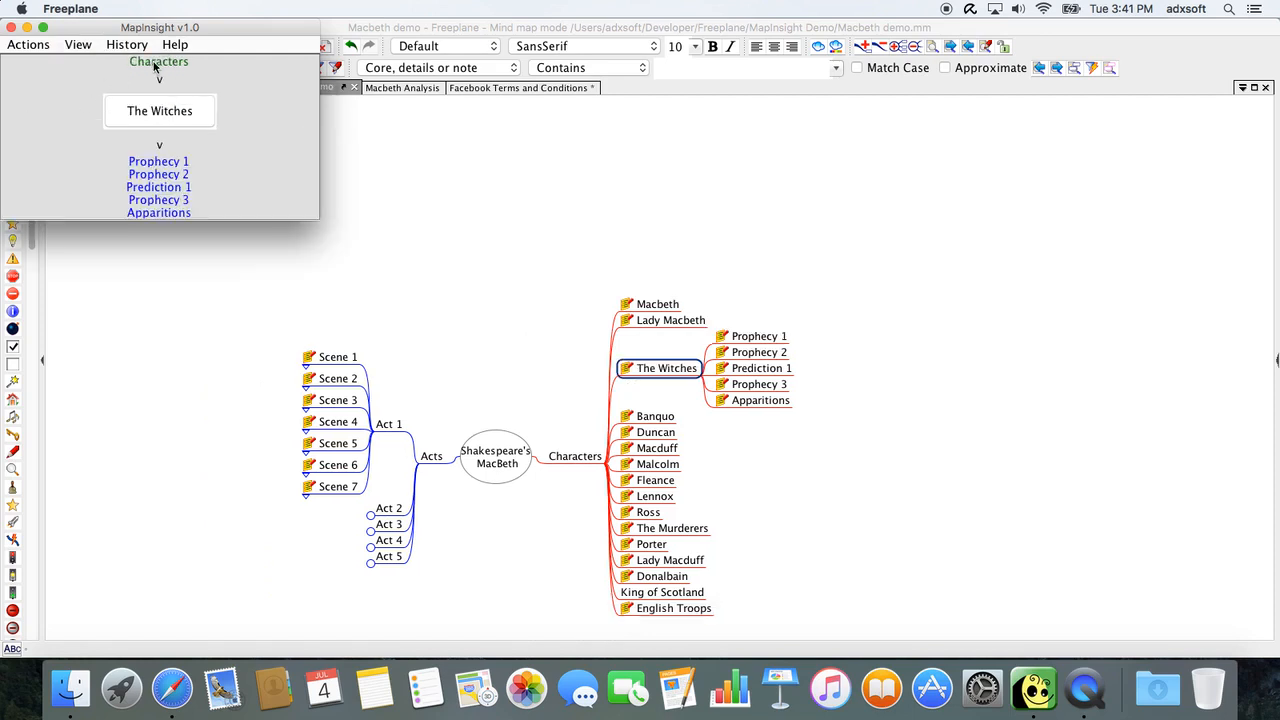
{"action": "left_click", "coordinate": [650, 304]}
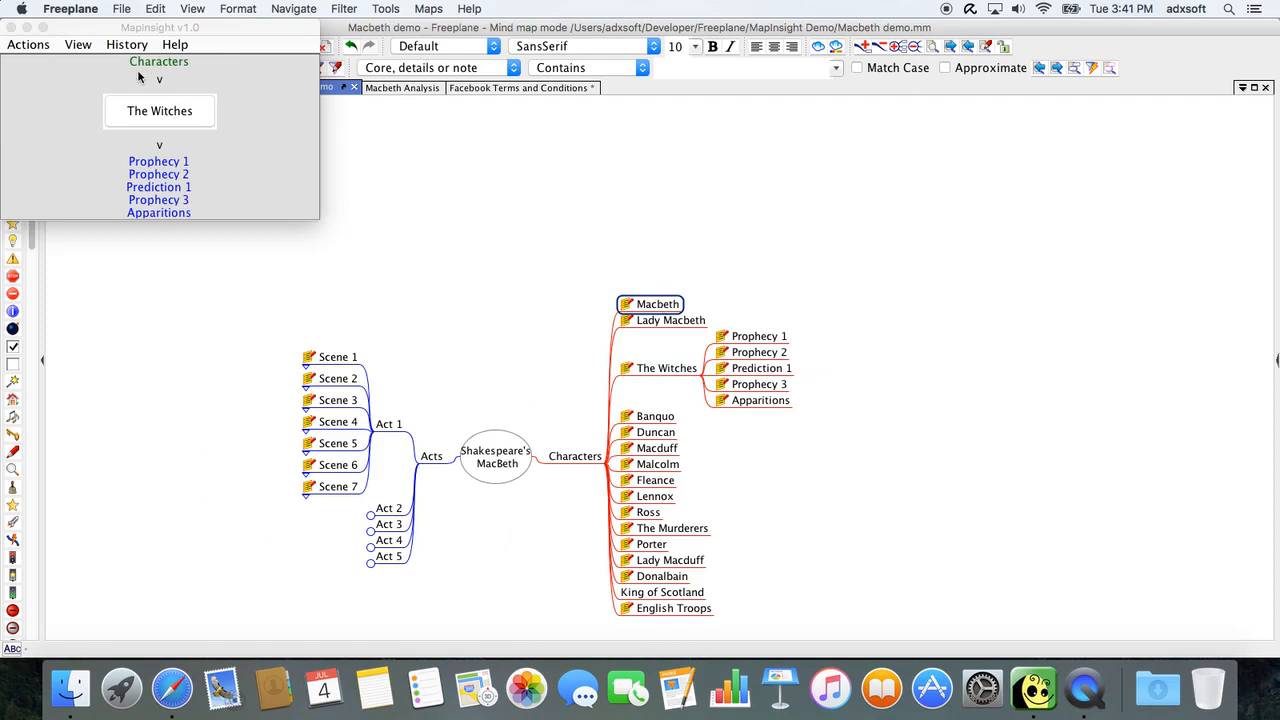
{"action": "left_click", "coordinate": [28, 45]}
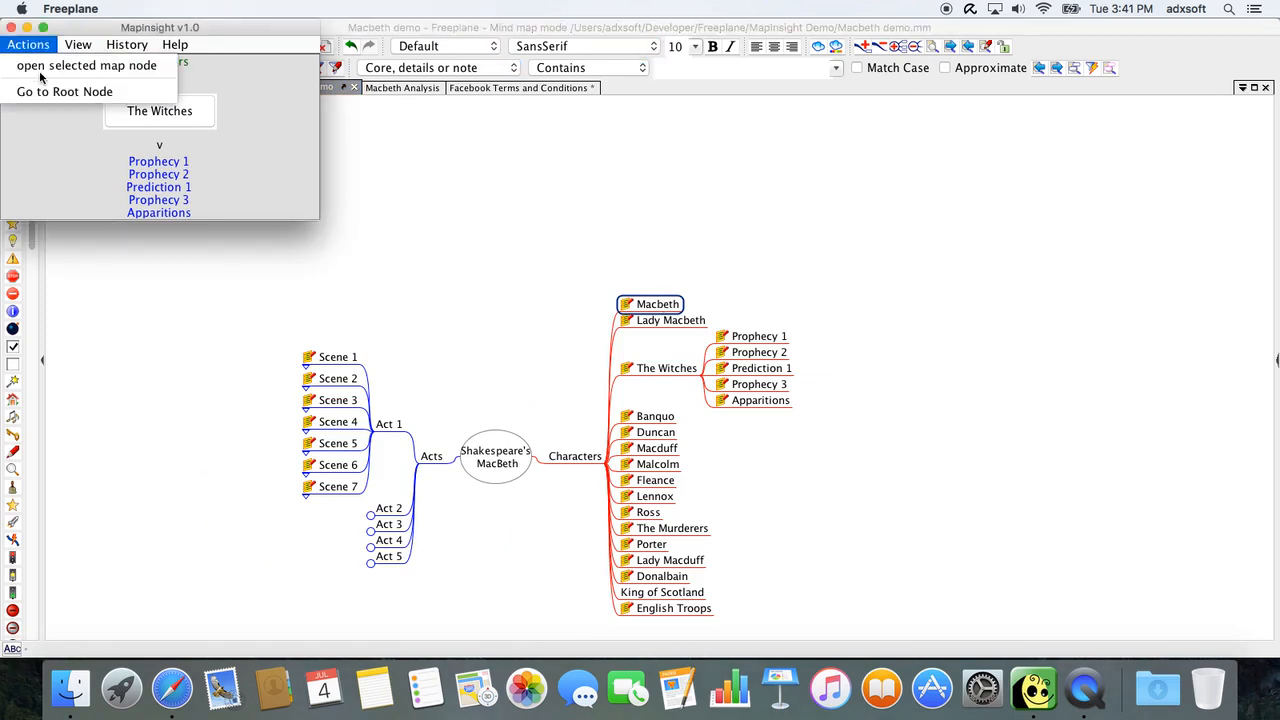
{"action": "left_click", "coordinate": [40, 67]}
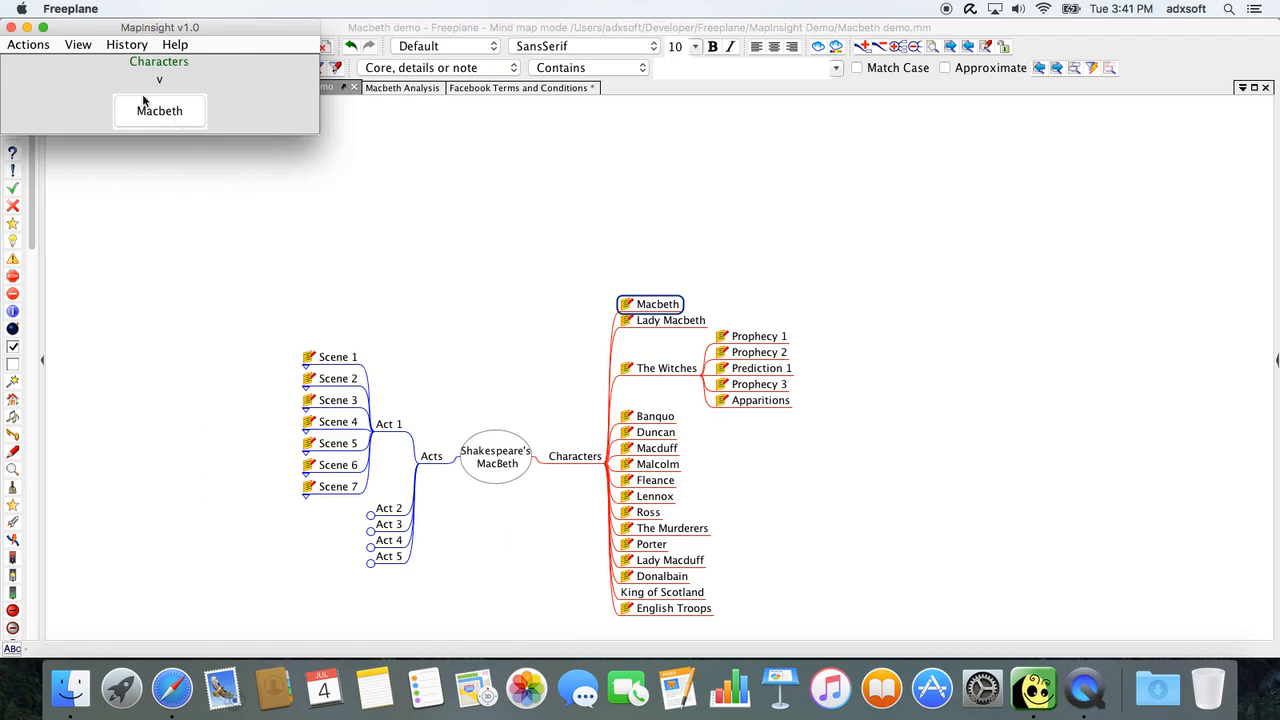
Find connector candidates for Macbeth using the phrase "Lady Macbeth" across core, note and details text, and close the candidate list.
{"action": "left_click", "coordinate": [75, 47]}
{"action": "mouse_move", "coordinate": [93, 94]}
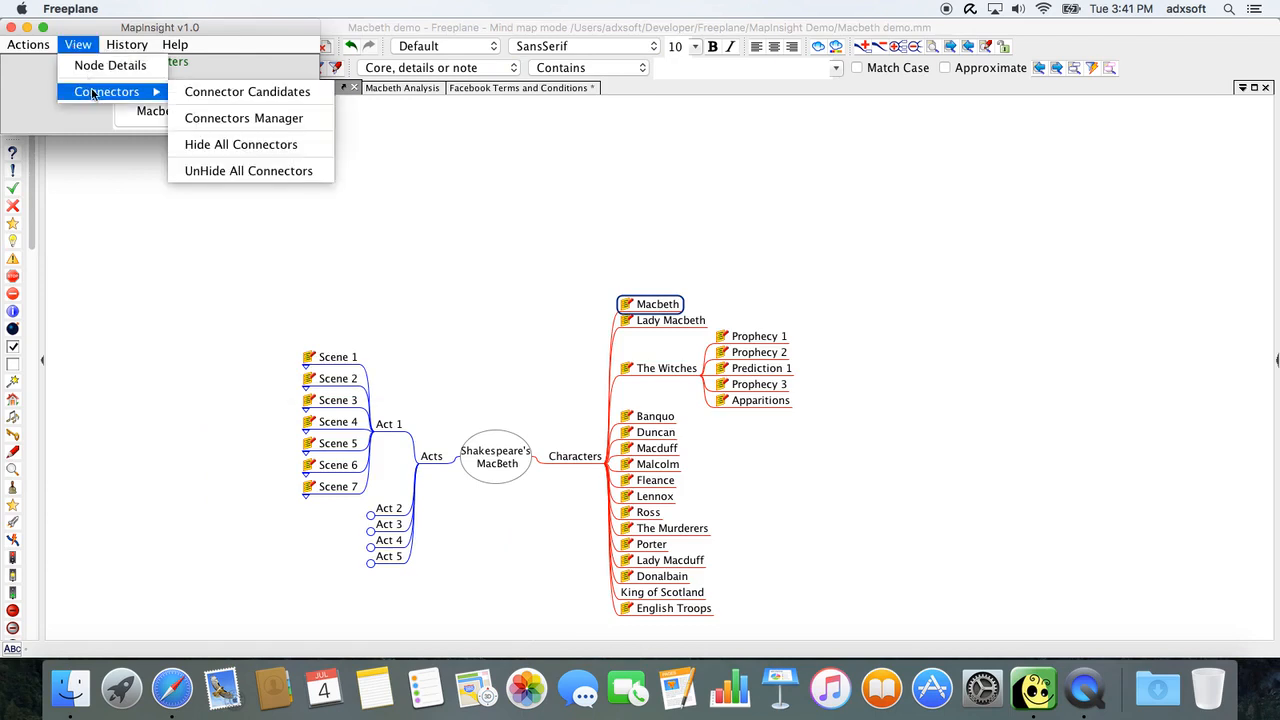
{"action": "left_click", "coordinate": [198, 92]}
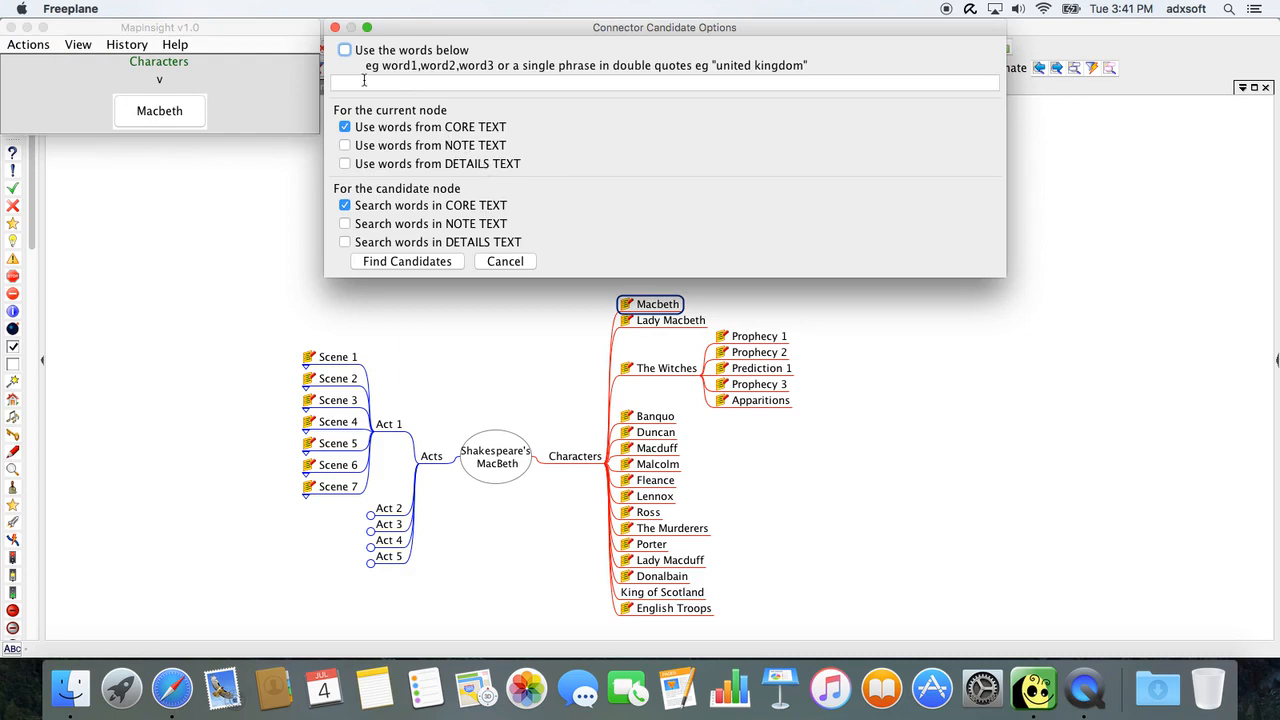
{"action": "left_click", "coordinate": [345, 50]}
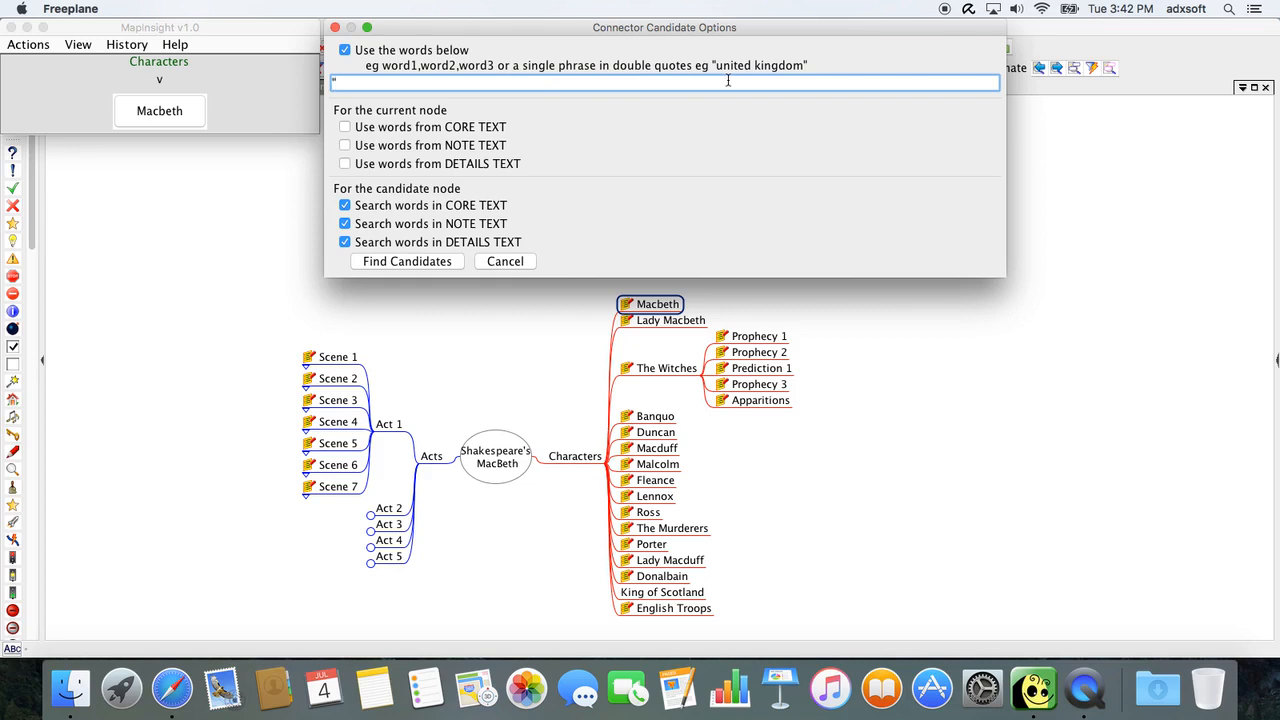
{"action": "type", "text": "ady Macbeth"}
{"action": "left_click", "coordinate": [420, 262]}
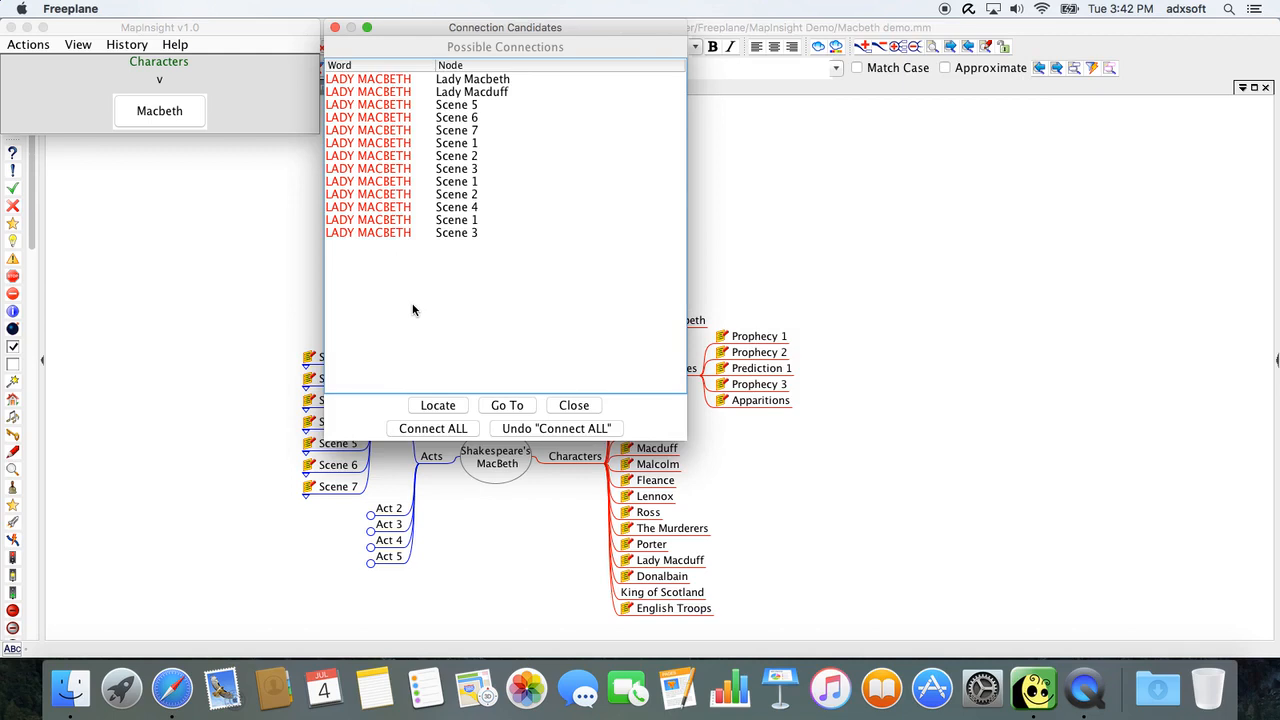
{"action": "left_click", "coordinate": [576, 410]}
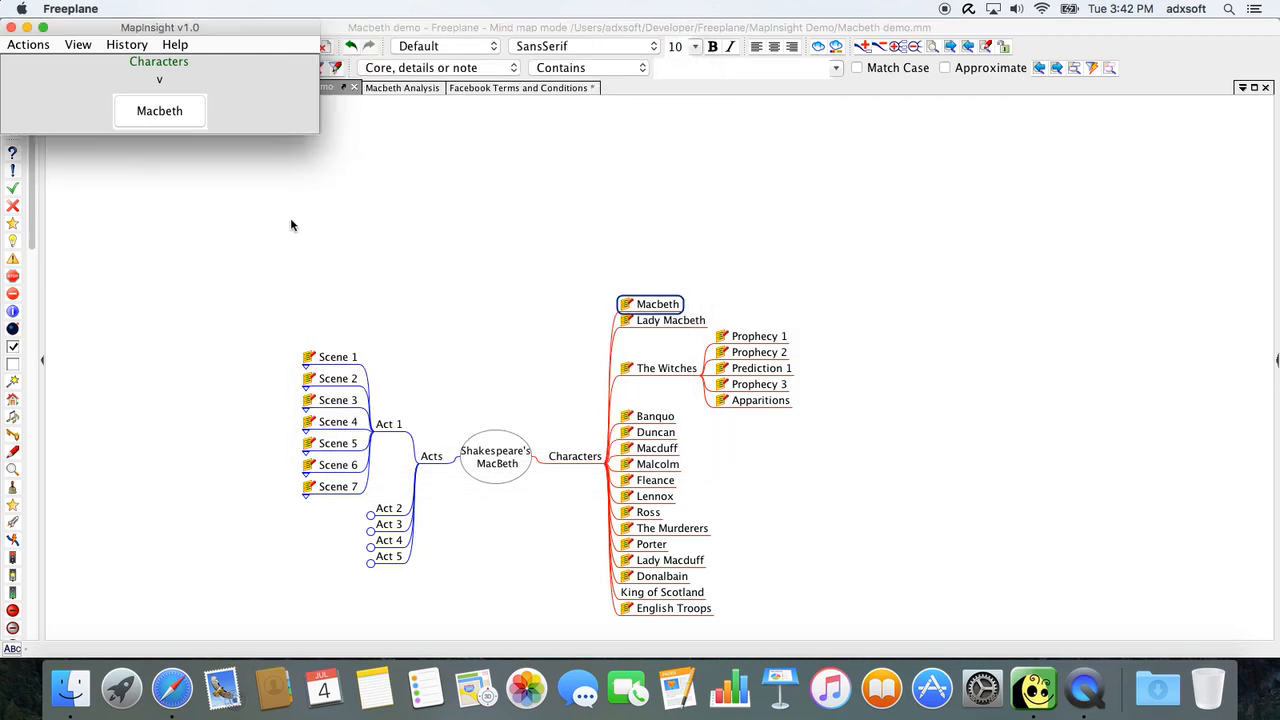
Find connector candidates using Macbeth's core text words, searched only in other nodes' core text, and close the candidate list.
{"action": "left_click", "coordinate": [79, 45]}
{"action": "mouse_move", "coordinate": [102, 93]}
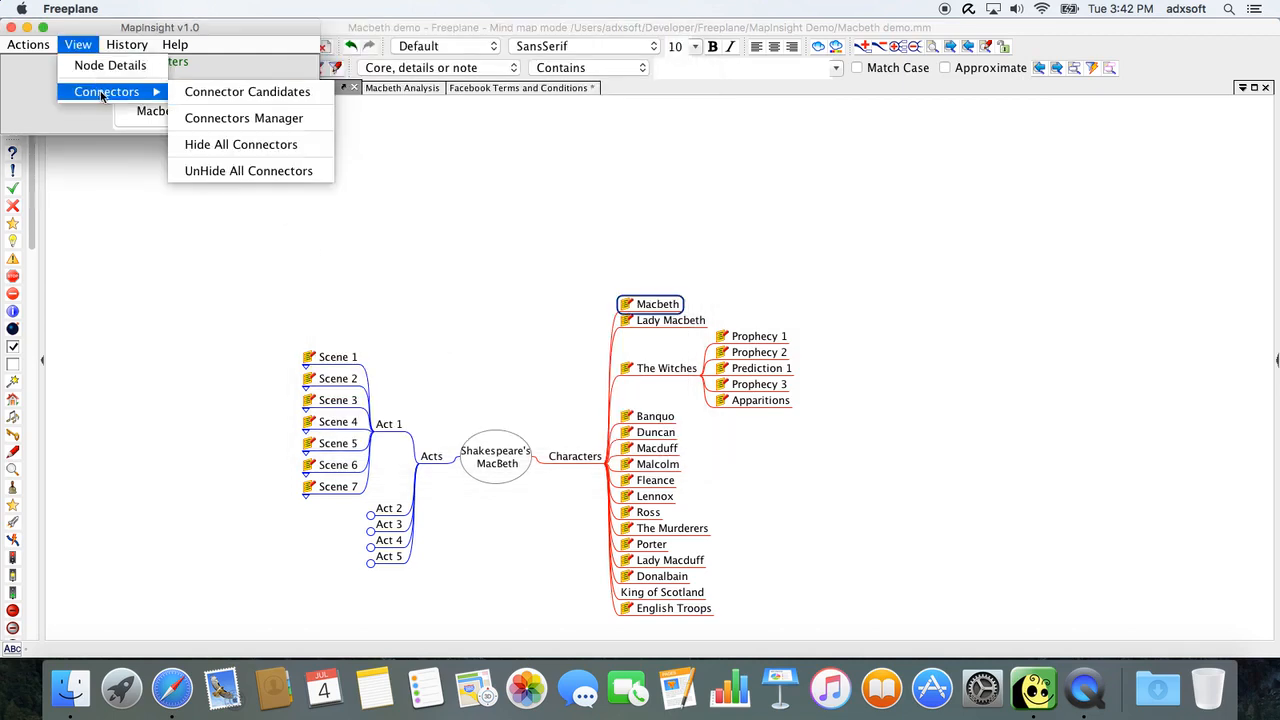
{"action": "left_click", "coordinate": [200, 92]}
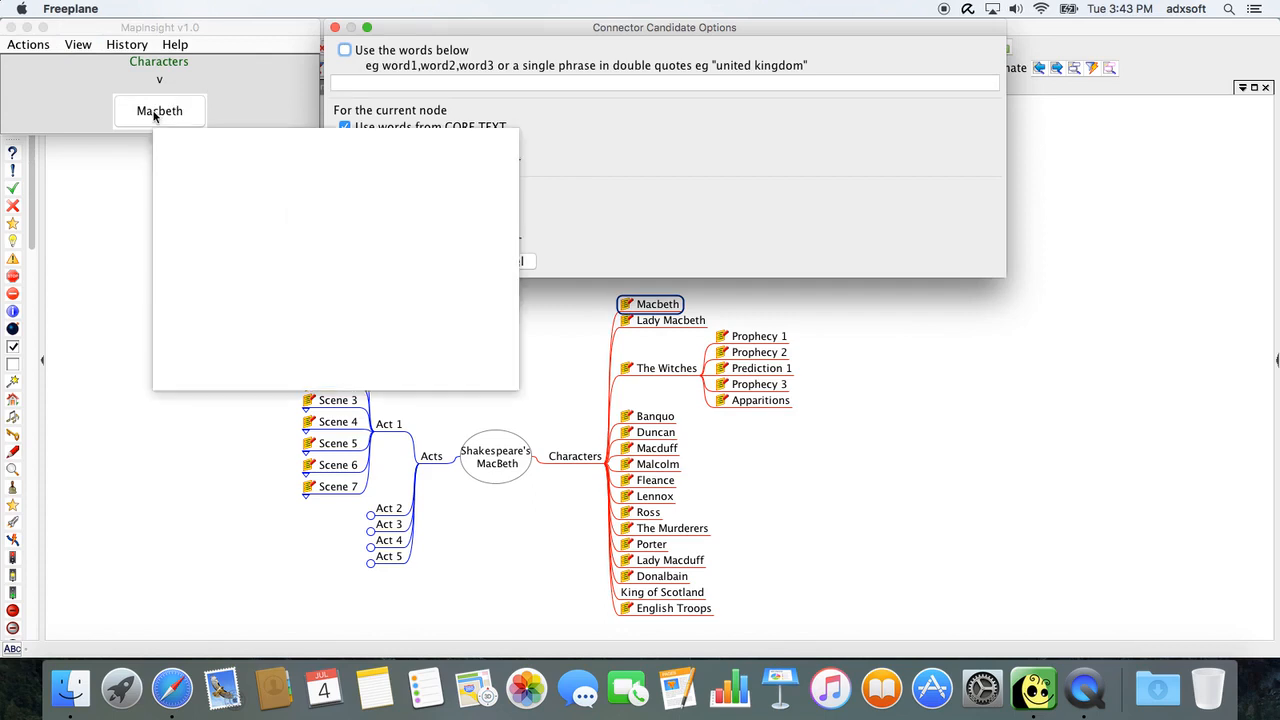
{"action": "mouse_move", "coordinate": [165, 116]}
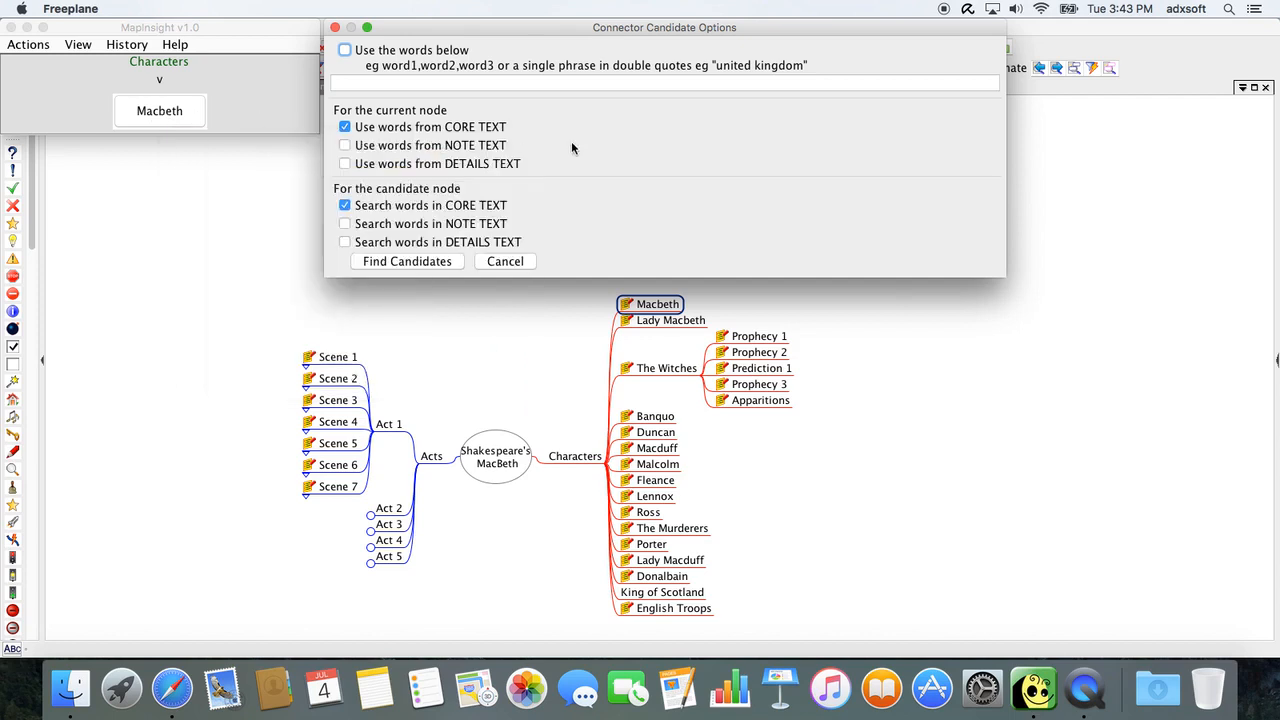
{"action": "left_click", "coordinate": [345, 146]}
{"action": "left_click", "coordinate": [345, 146]}
{"action": "left_click", "coordinate": [433, 263]}
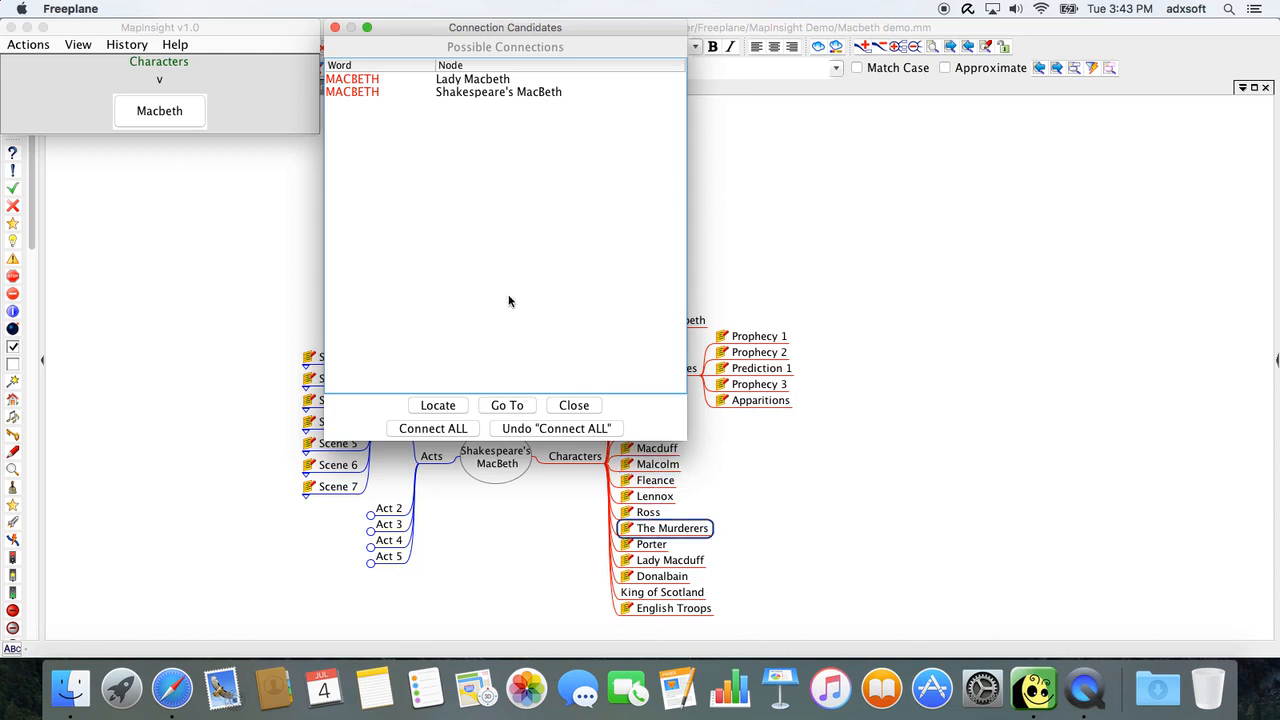
{"action": "left_click", "coordinate": [574, 405]}
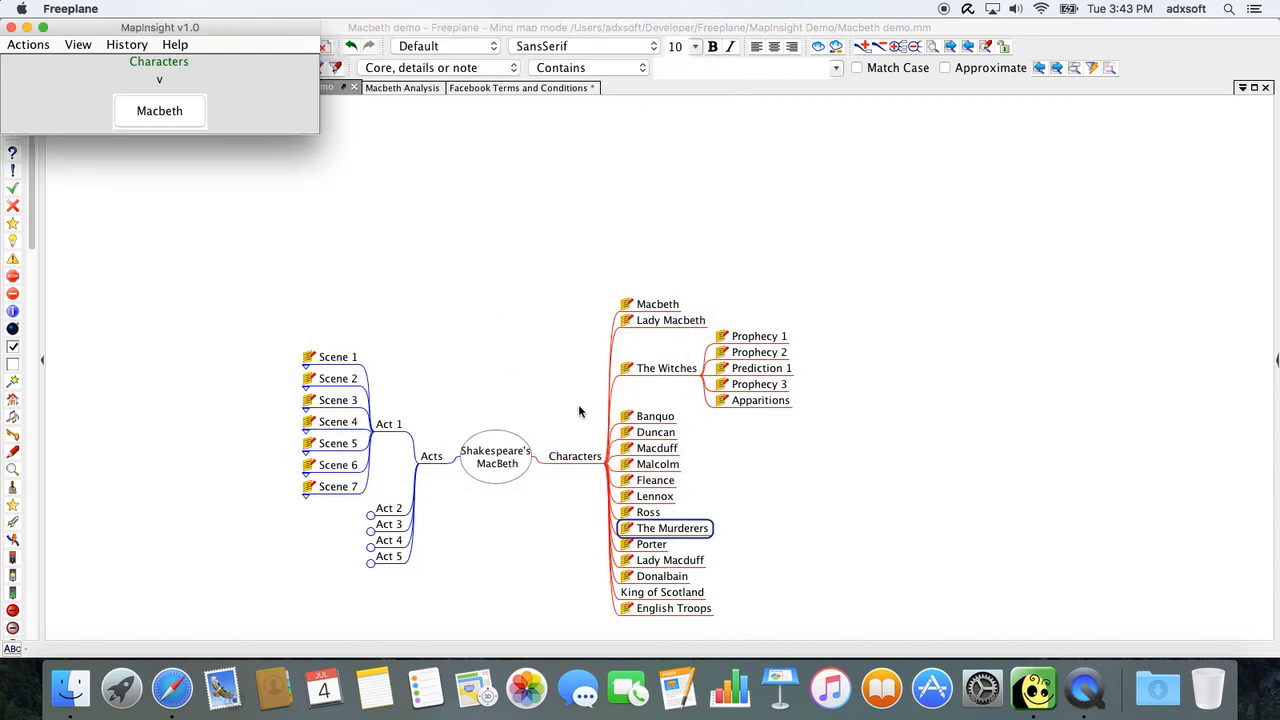
Find connector candidates using Macbeth's core and note text words, searched only in other nodes' core text, and close the candidate list.
{"action": "left_click", "coordinate": [78, 45]}
{"action": "mouse_move", "coordinate": [122, 91]}
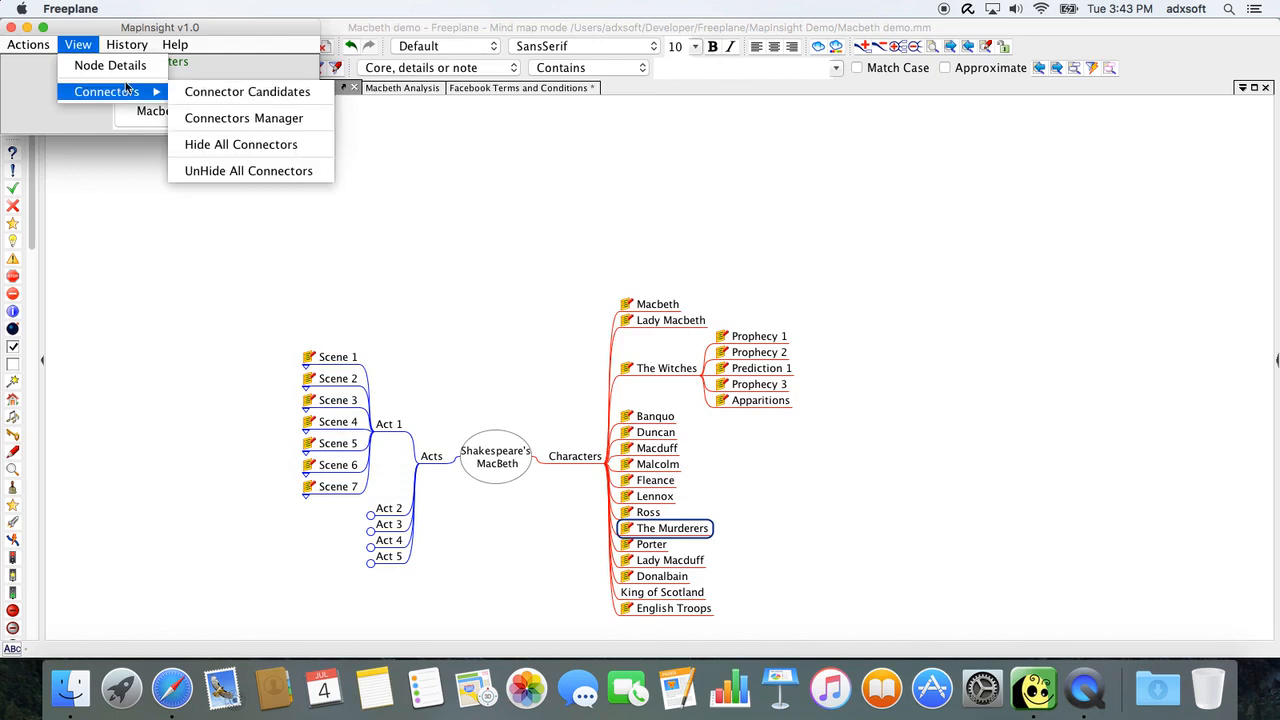
{"action": "left_click", "coordinate": [213, 89]}
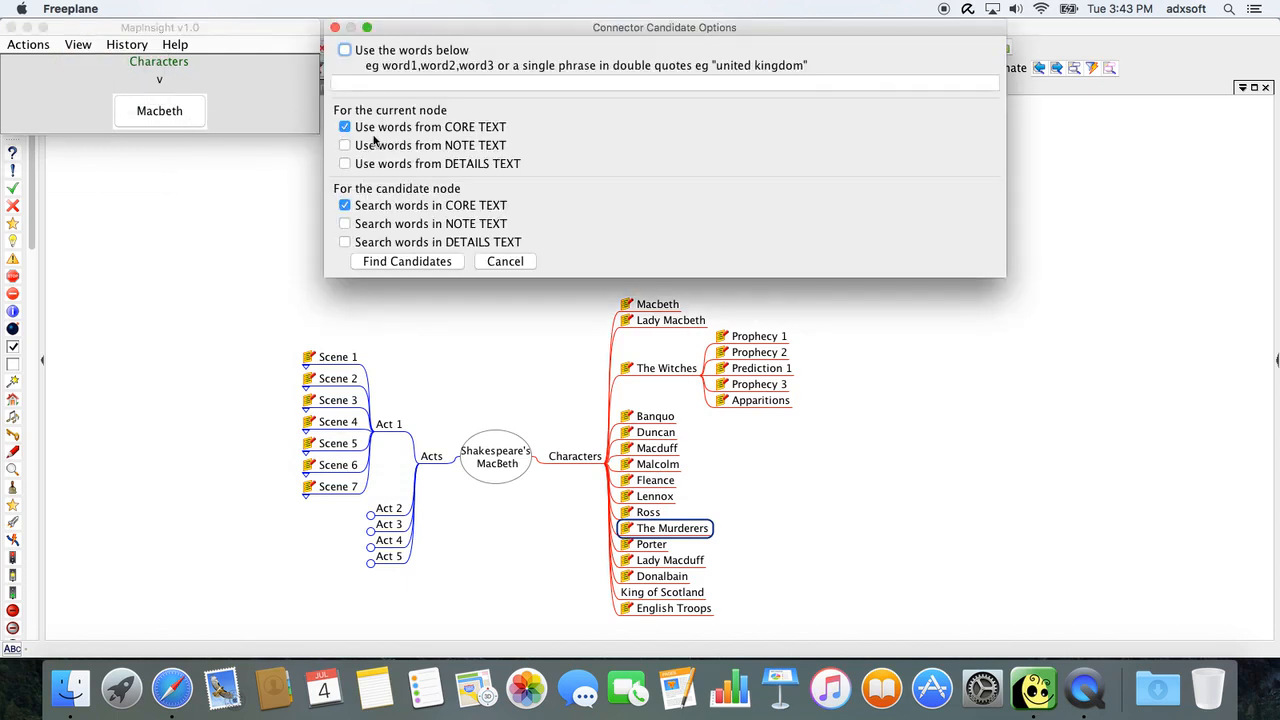
{"action": "left_click", "coordinate": [345, 147]}
{"action": "left_click", "coordinate": [447, 262]}
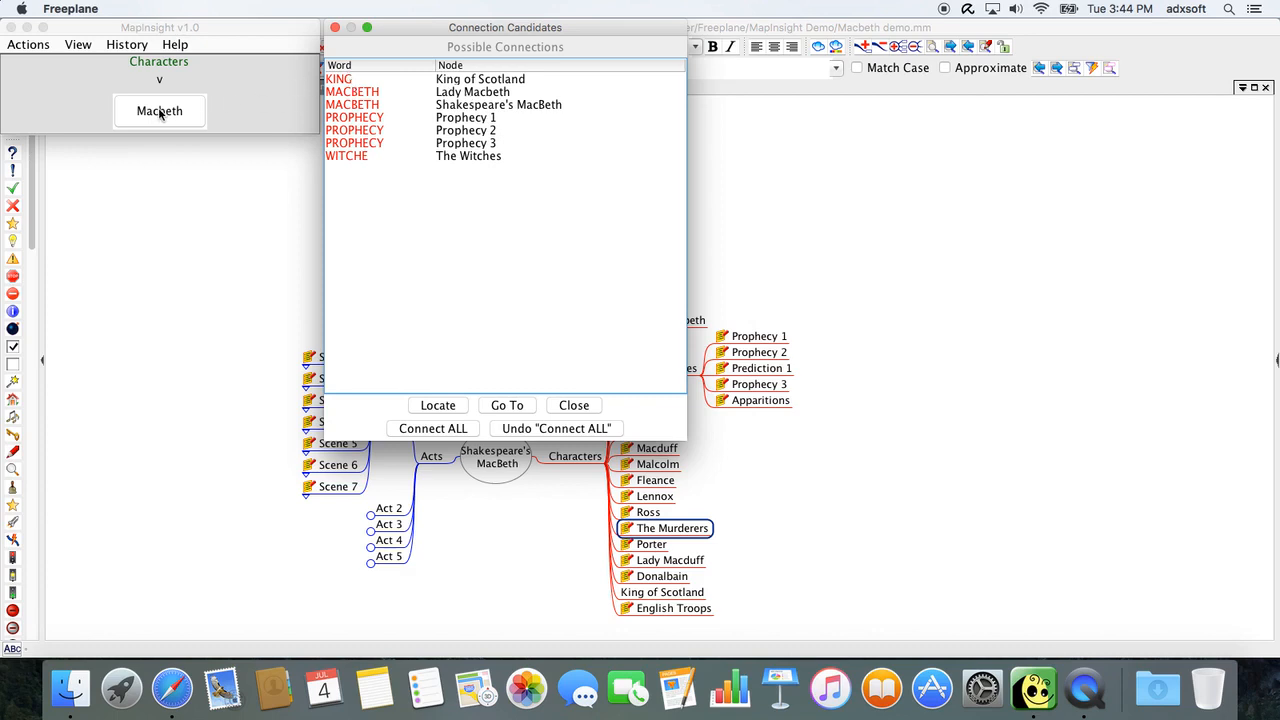
{"action": "mouse_move", "coordinate": [144, 117]}
{"action": "left_click", "coordinate": [574, 407]}
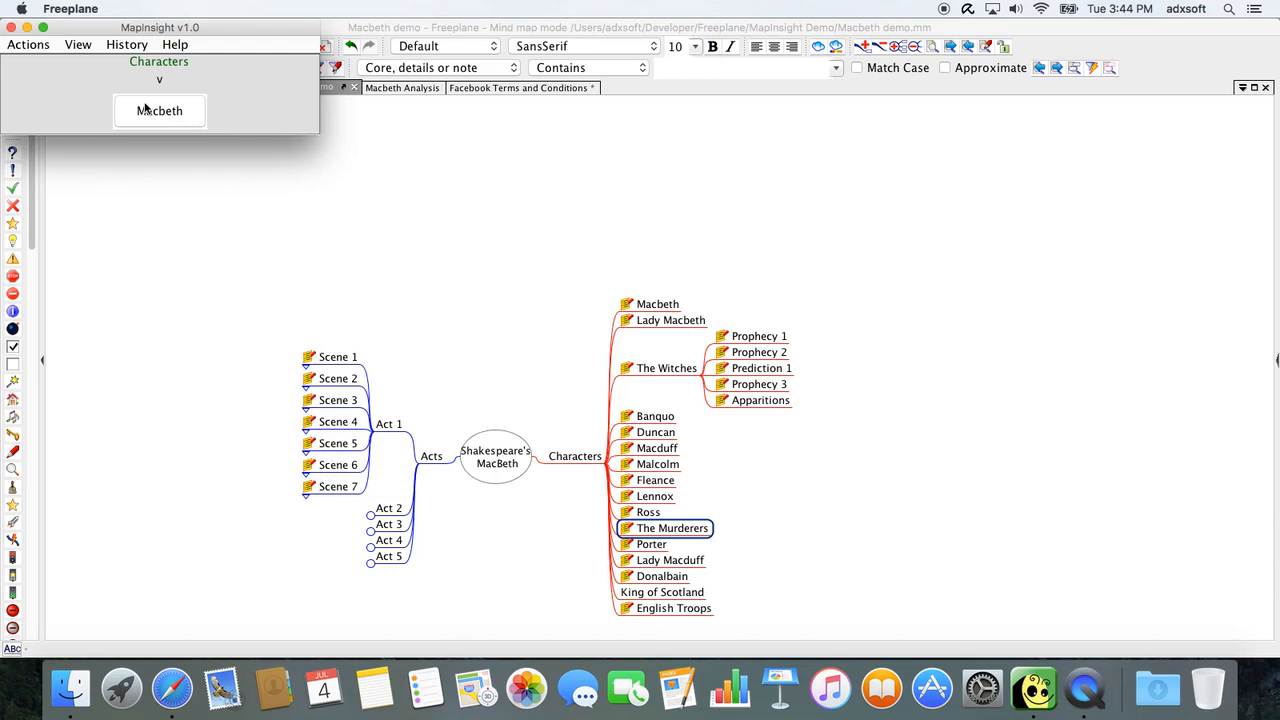
Find connector candidates using Macbeth's core text words, searched in other nodes' core, note and details text.
{"action": "left_click", "coordinate": [78, 45]}
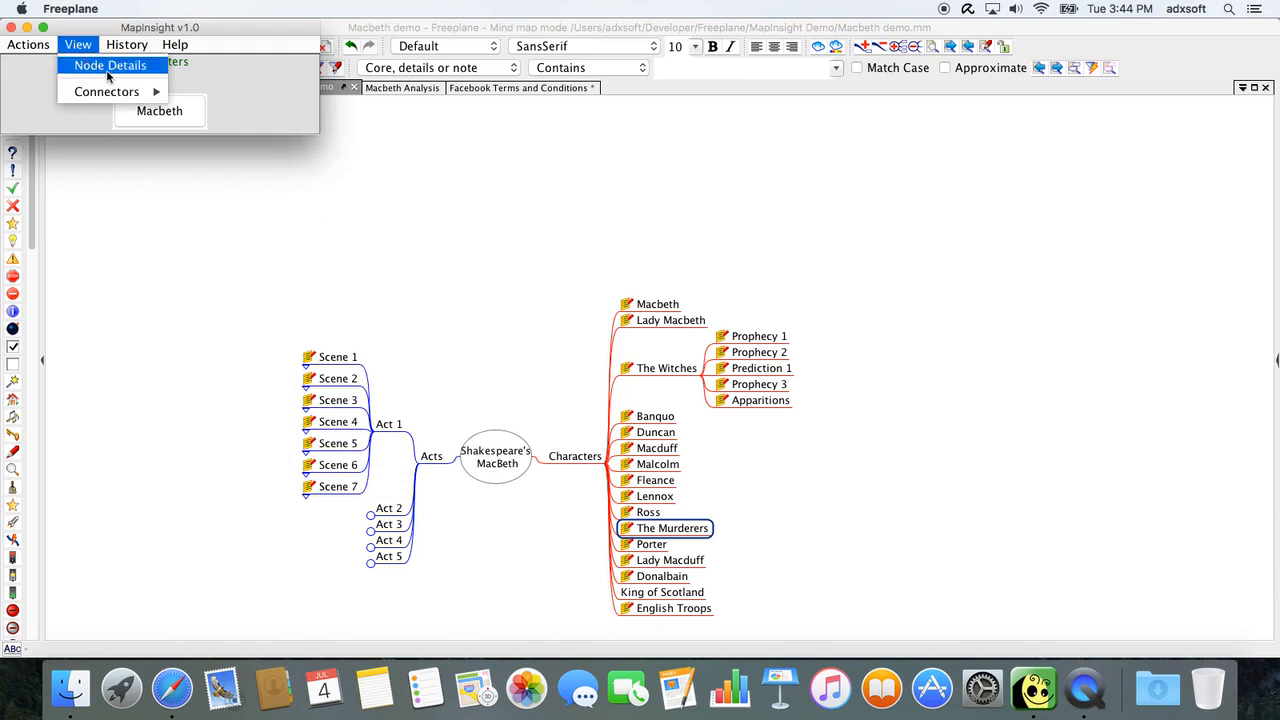
{"action": "mouse_move", "coordinate": [118, 95]}
{"action": "left_click", "coordinate": [214, 92]}
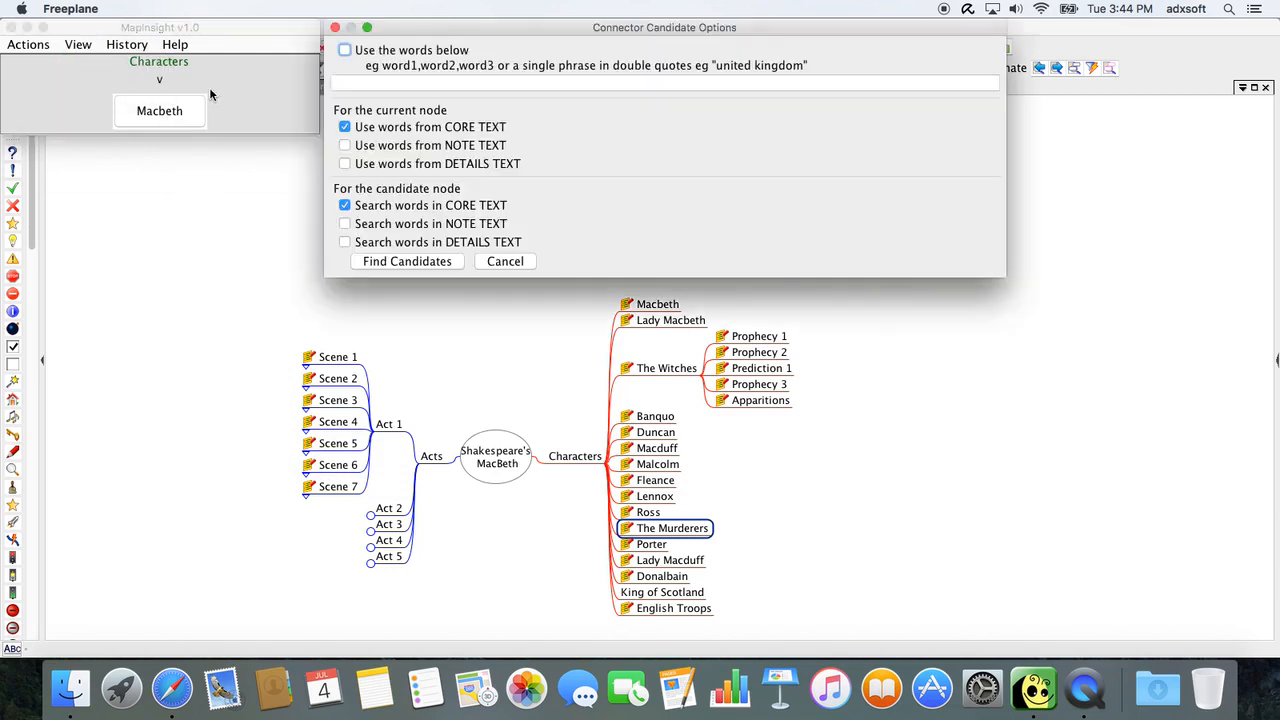
{"action": "left_click", "coordinate": [345, 50]}
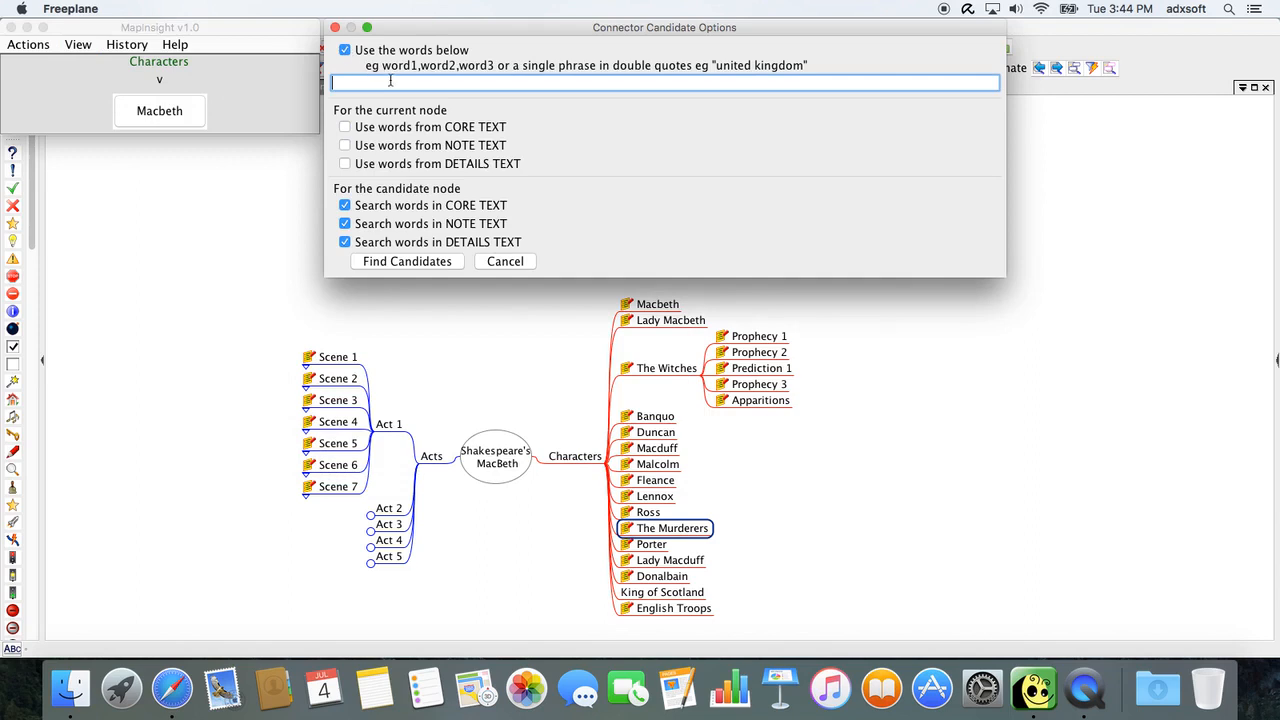
{"action": "left_click", "coordinate": [345, 51]}
{"action": "left_click", "coordinate": [345, 127]}
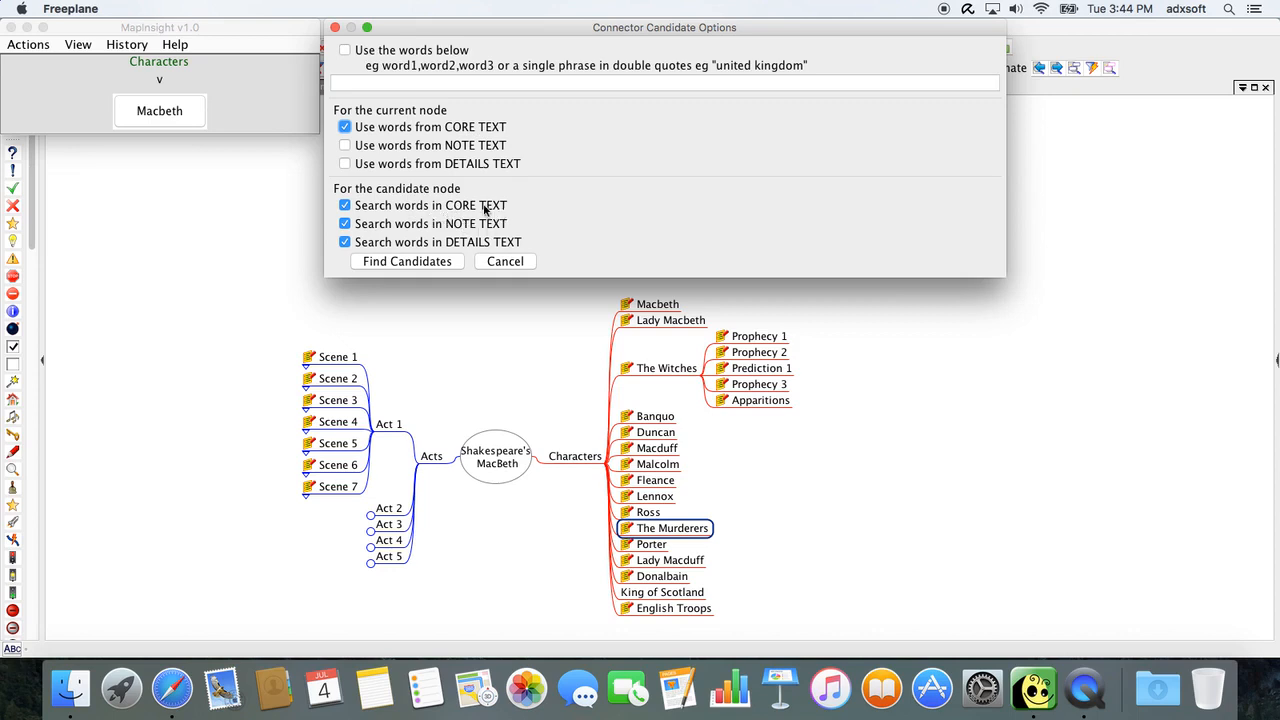
{"action": "left_click", "coordinate": [431, 264]}
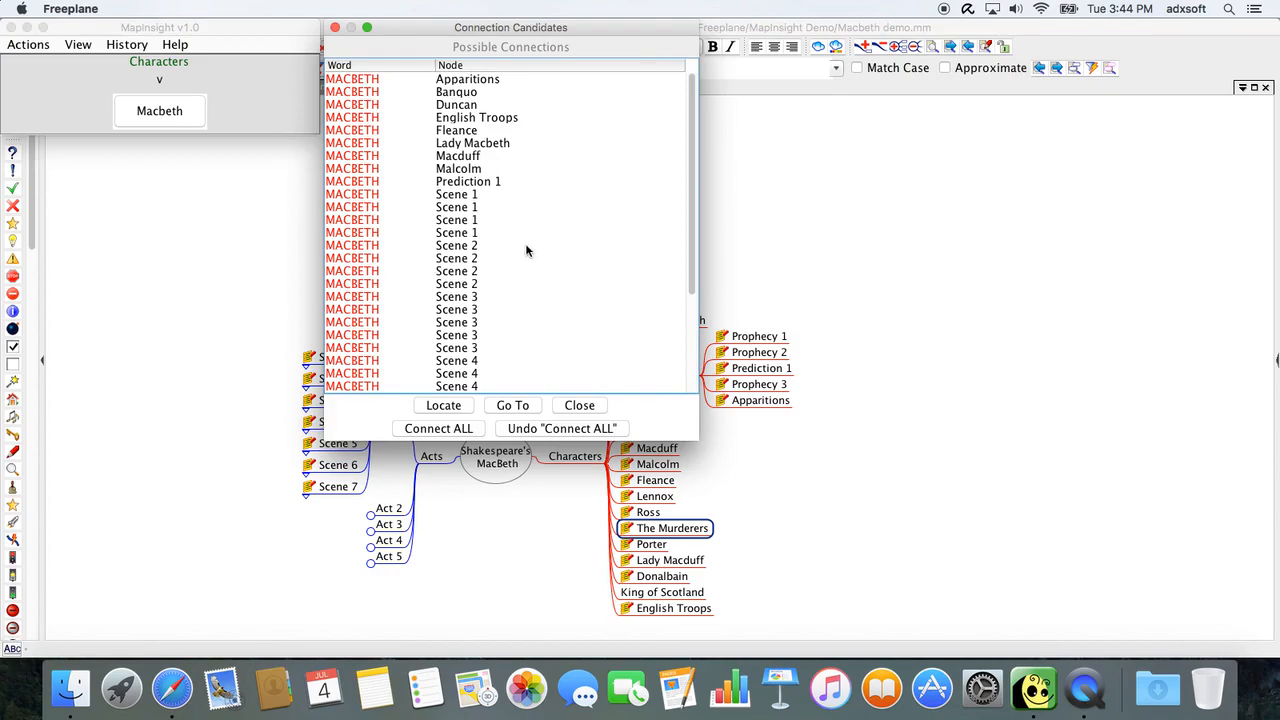
Preview the note and details of the Scene 4 and Scene 3 candidates, and close the candidate list.
{"action": "scroll", "coordinate": [526, 251], "scroll_direction": "down", "scroll_amount": 3}
{"action": "mouse_move", "coordinate": [527, 250]}
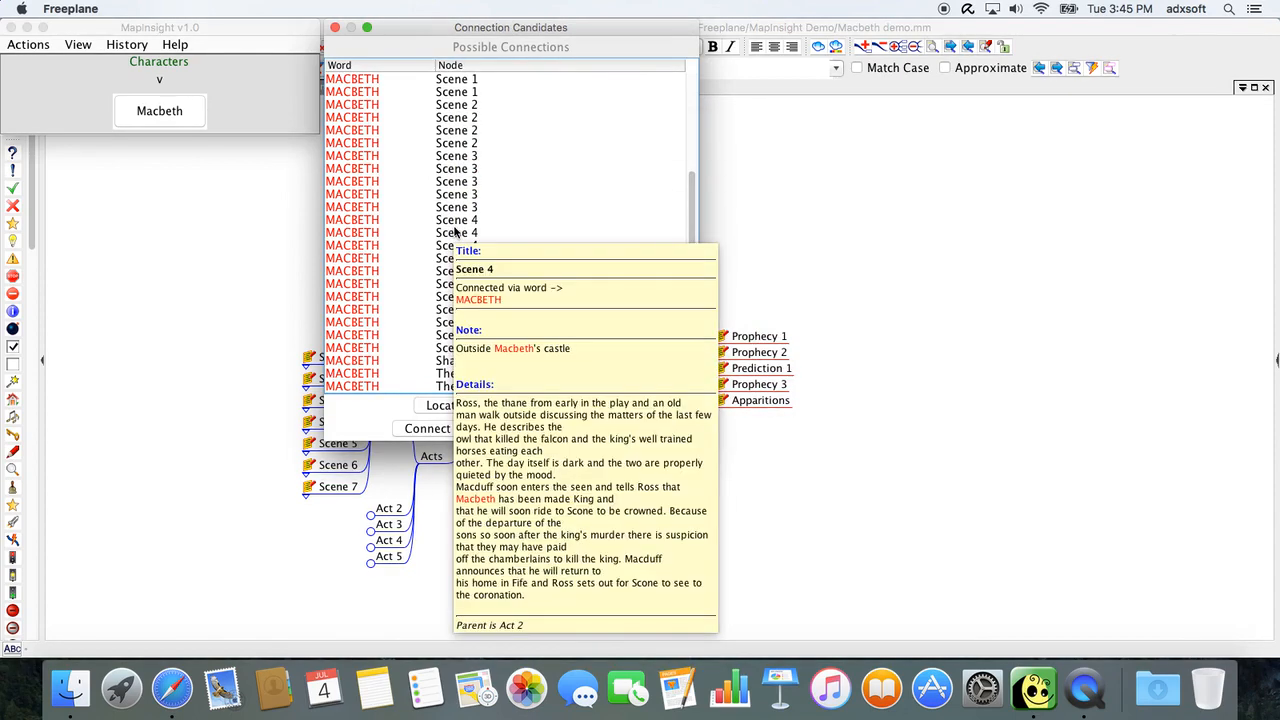
{"action": "mouse_move", "coordinate": [455, 209]}
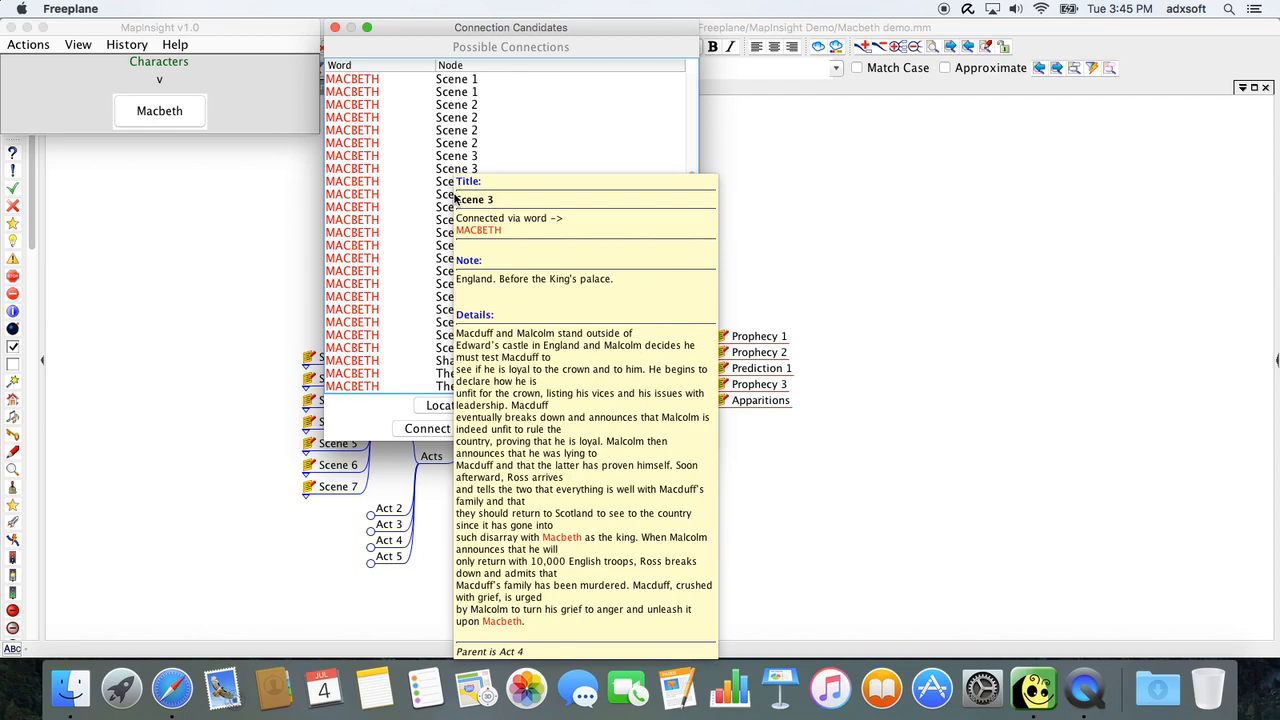
{"action": "mouse_move", "coordinate": [455, 170]}
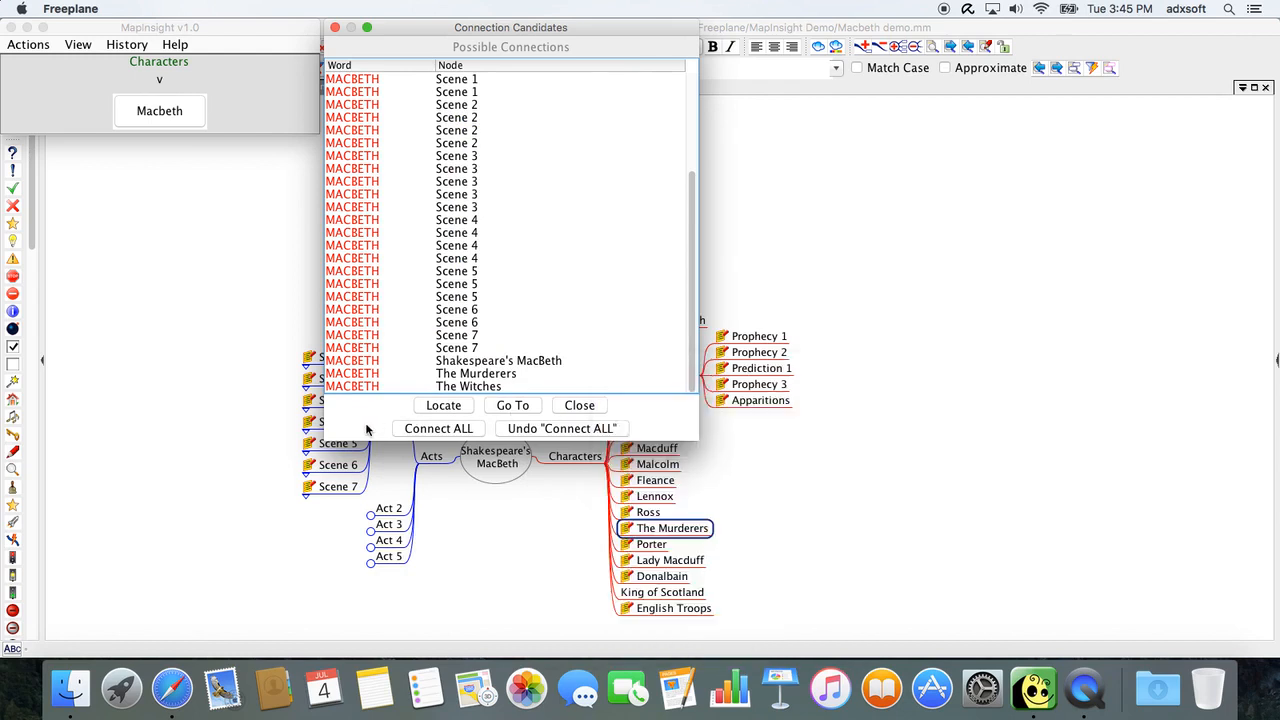
{"action": "left_click", "coordinate": [577, 407]}
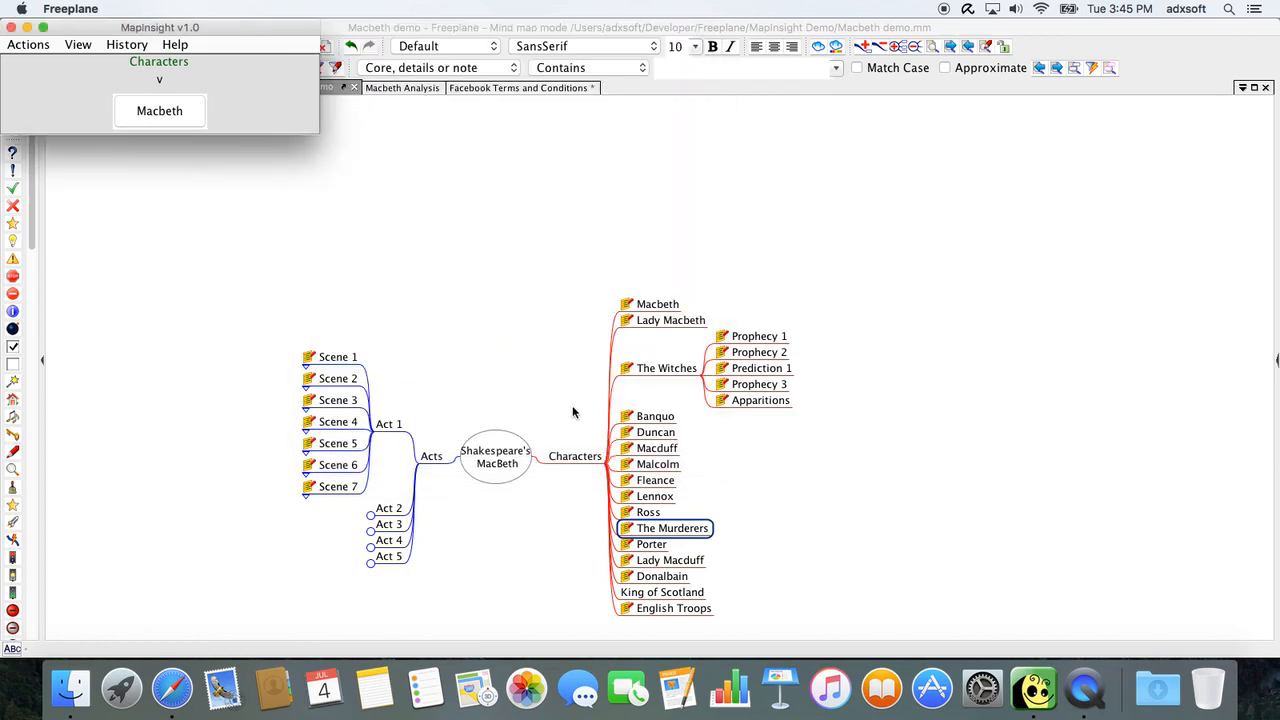
Find connector candidates using Macbeth's core text words, searched only in other nodes' note text, and close the candidate list.
{"action": "left_click", "coordinate": [78, 45]}
{"action": "mouse_move", "coordinate": [122, 91]}
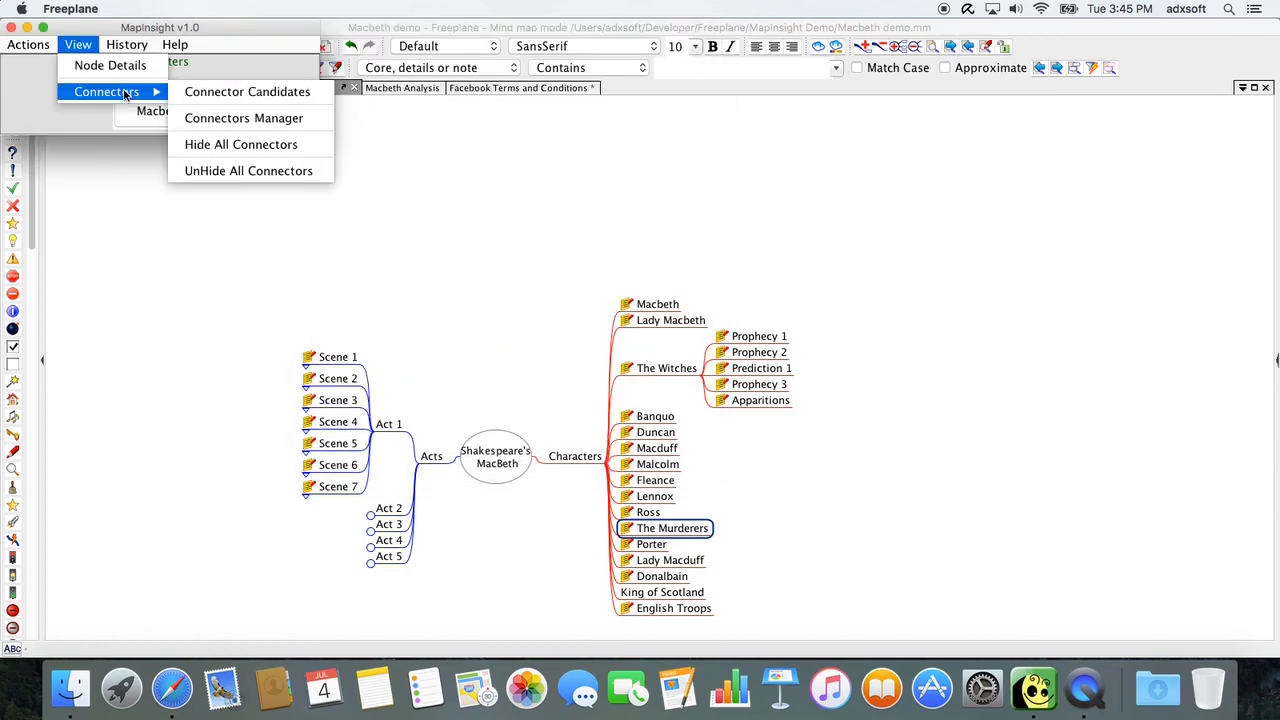
{"action": "left_click", "coordinate": [212, 96]}
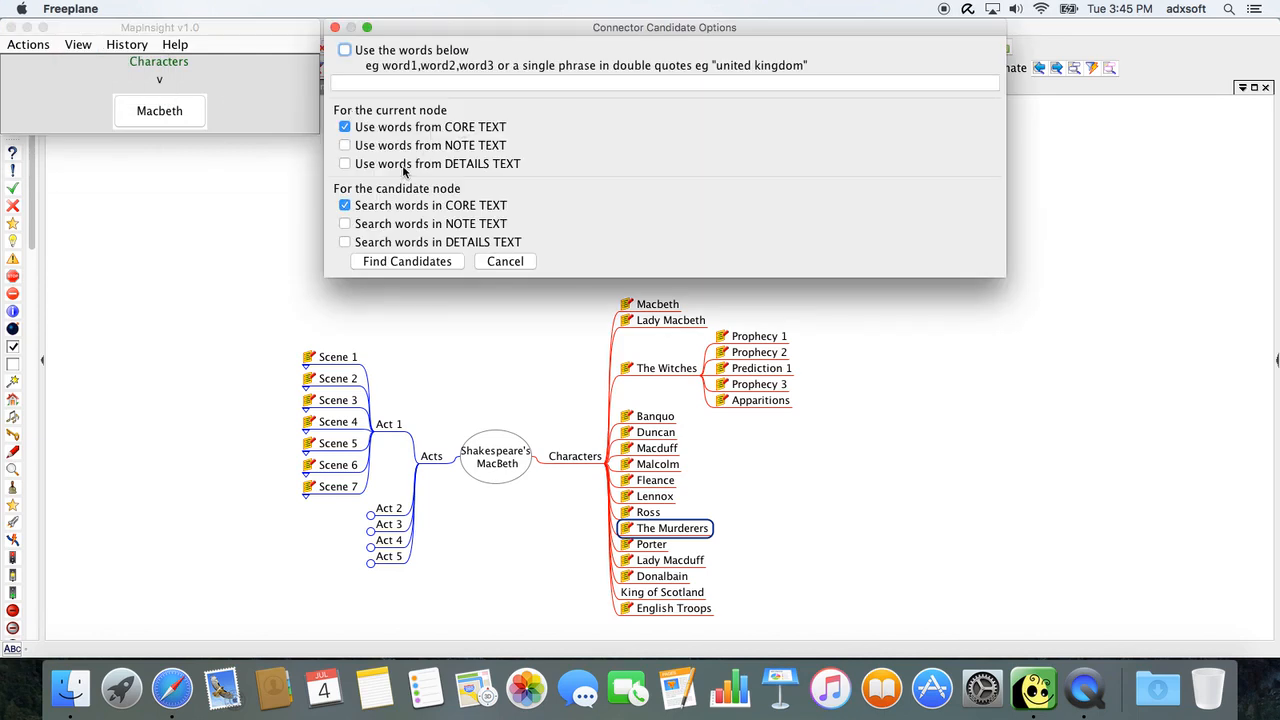
{"action": "left_click", "coordinate": [346, 83]}
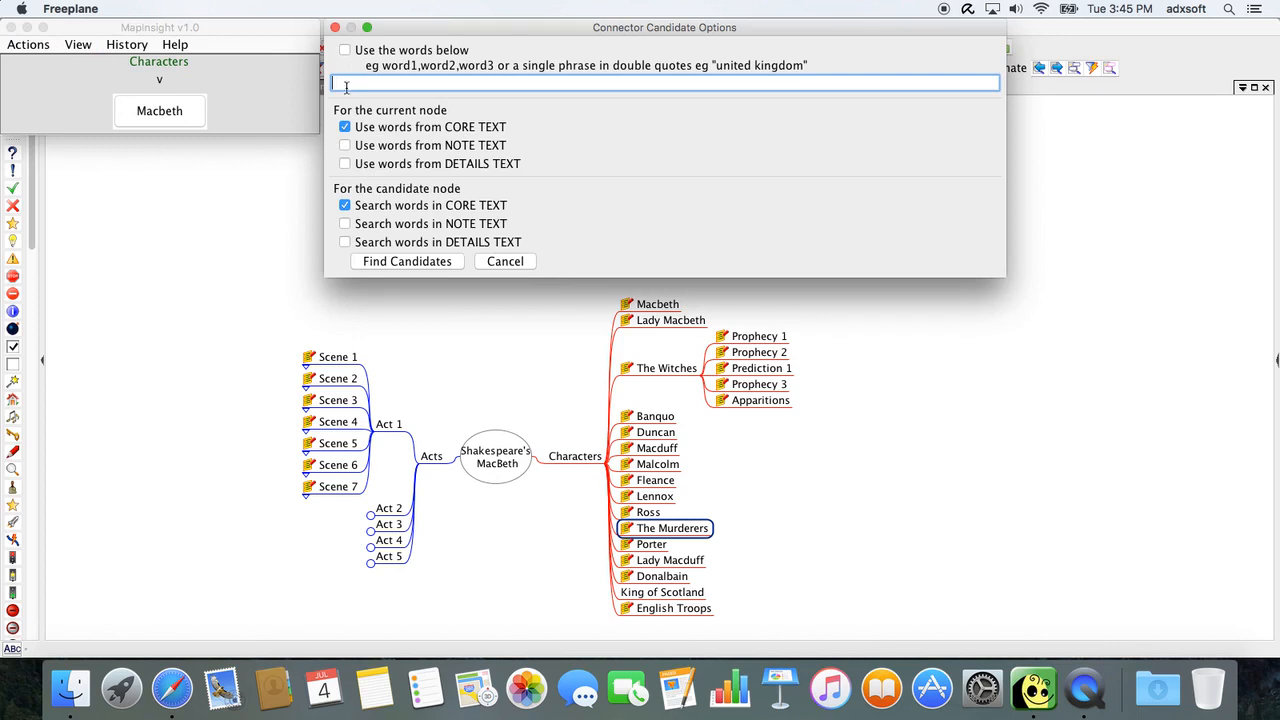
{"action": "left_click", "coordinate": [344, 205]}
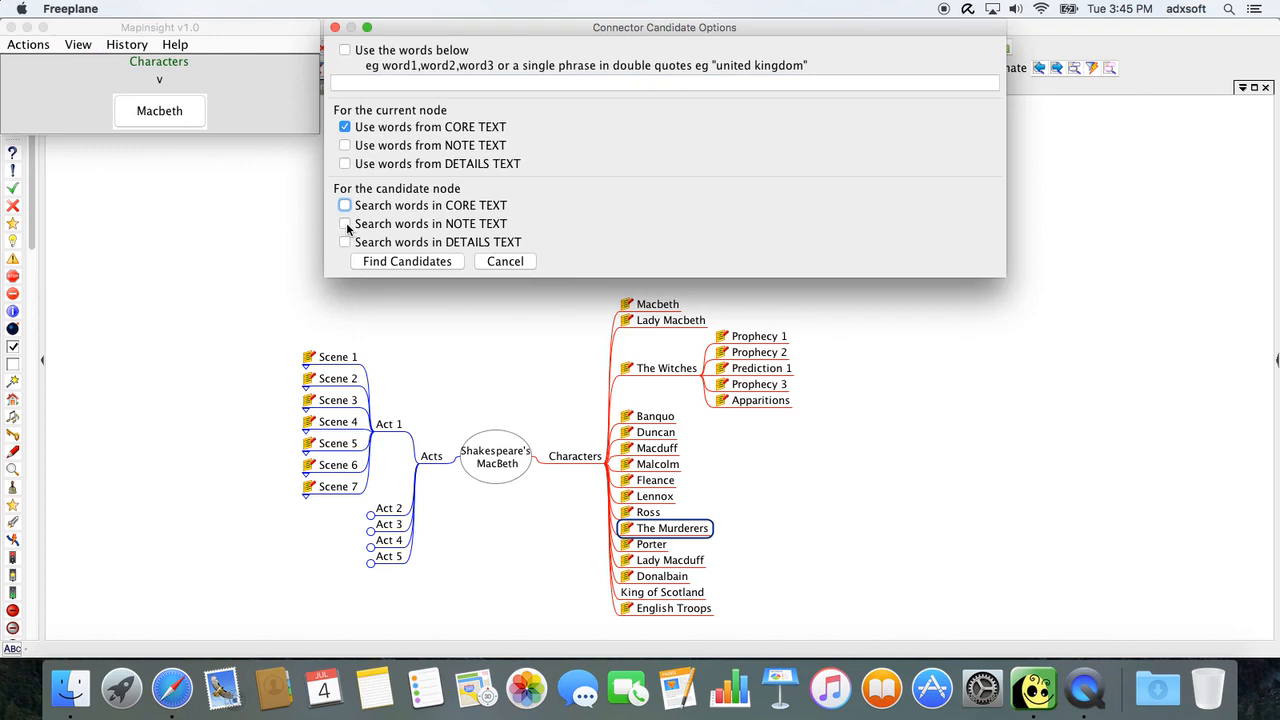
{"action": "left_click", "coordinate": [345, 226]}
{"action": "left_click", "coordinate": [405, 261]}
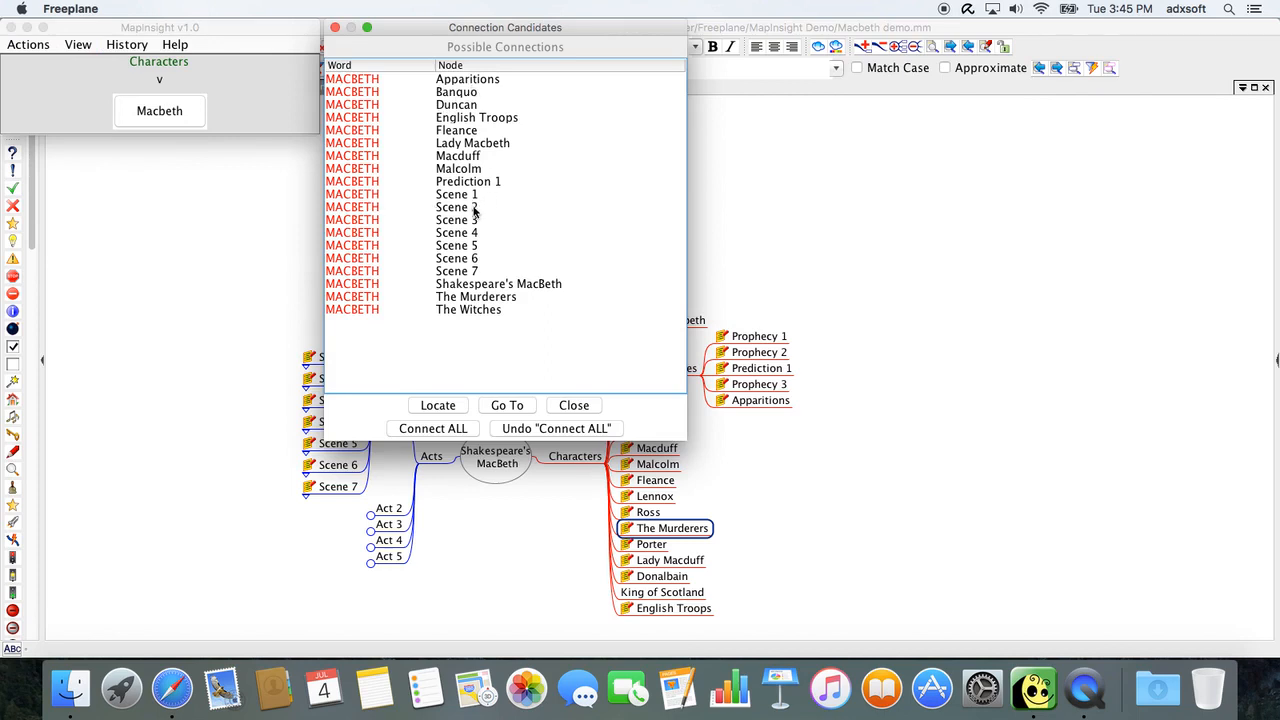
{"action": "mouse_move", "coordinate": [476, 276]}
{"action": "left_click", "coordinate": [563, 410]}
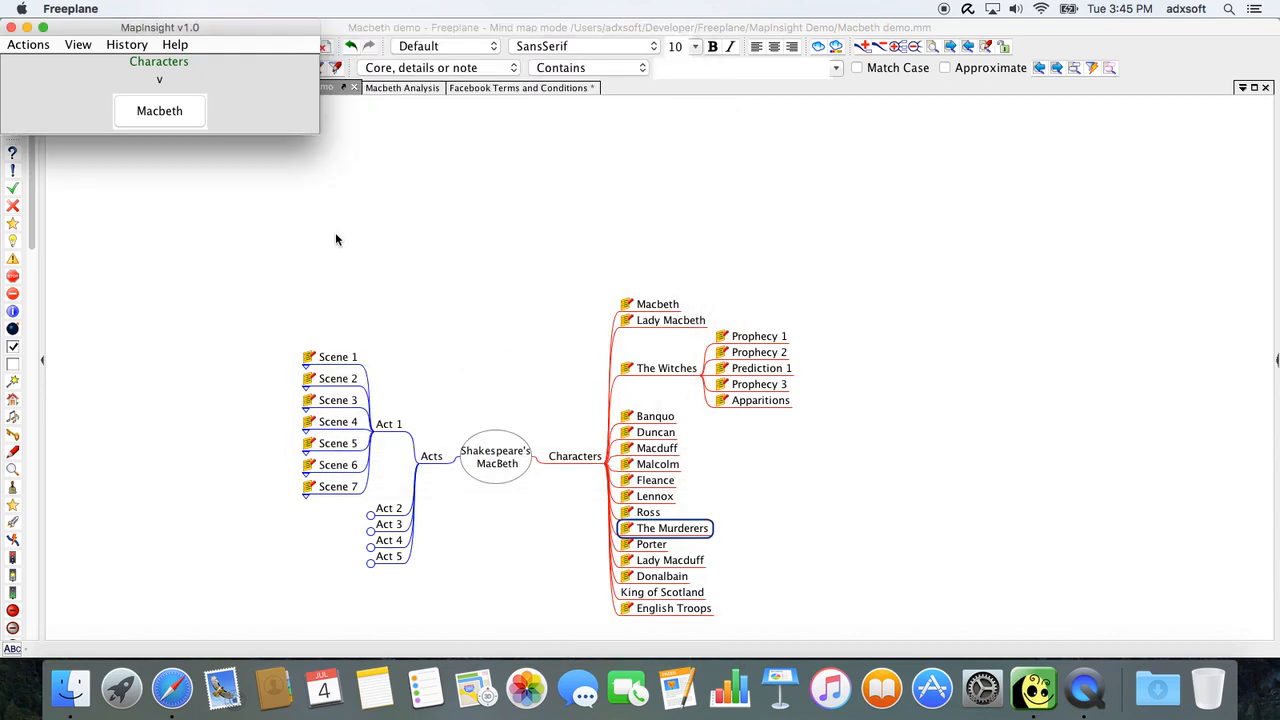
{"action": "left_click", "coordinate": [77, 46]}
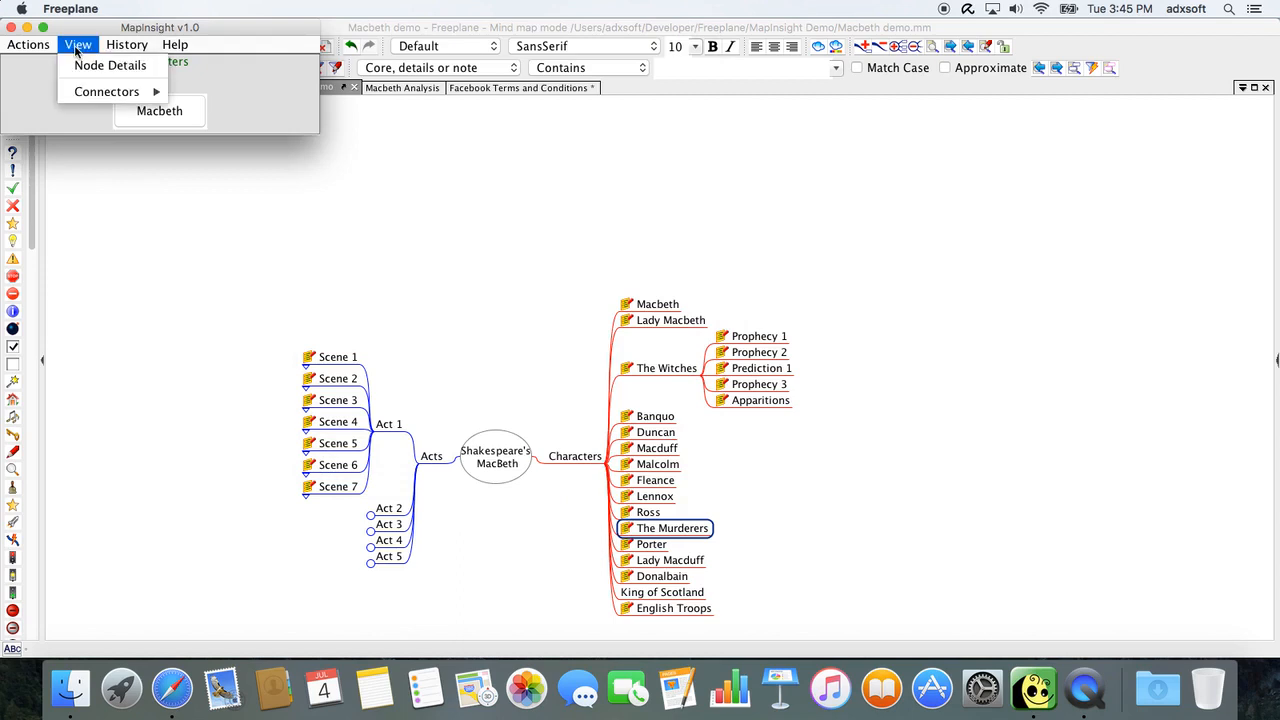
{"action": "mouse_move", "coordinate": [106, 94]}
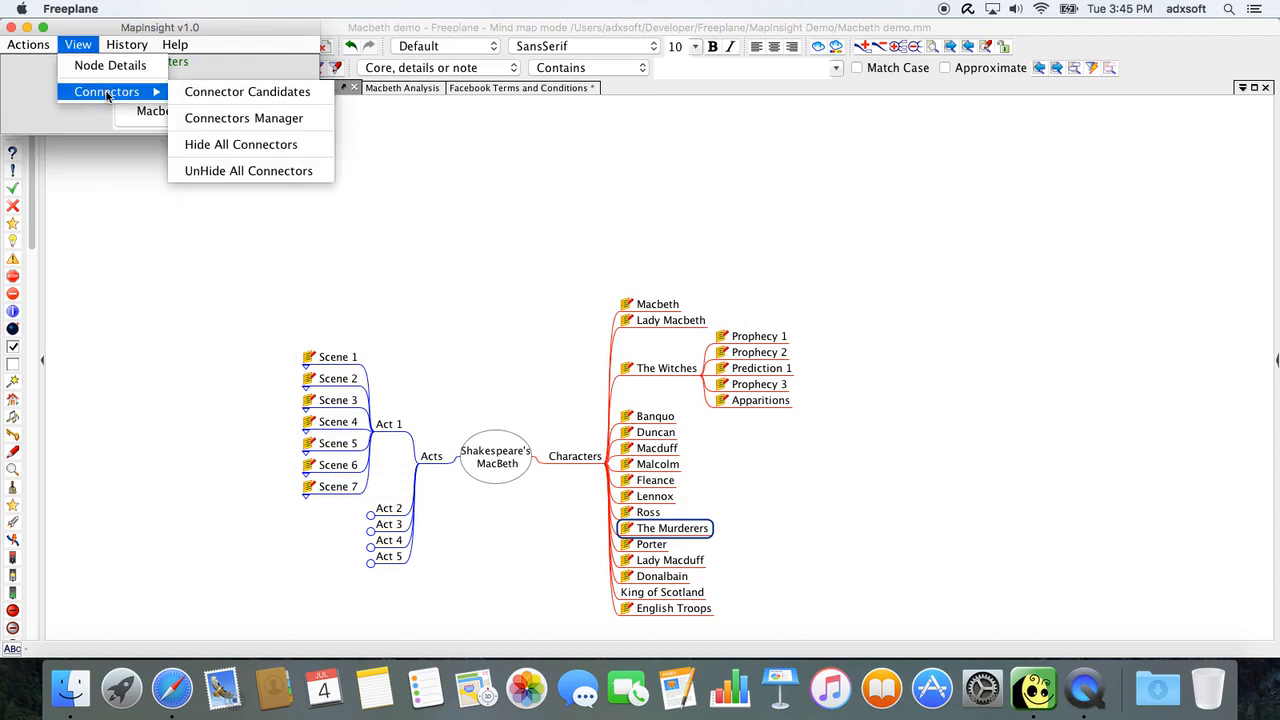
{"action": "left_click", "coordinate": [214, 93]}
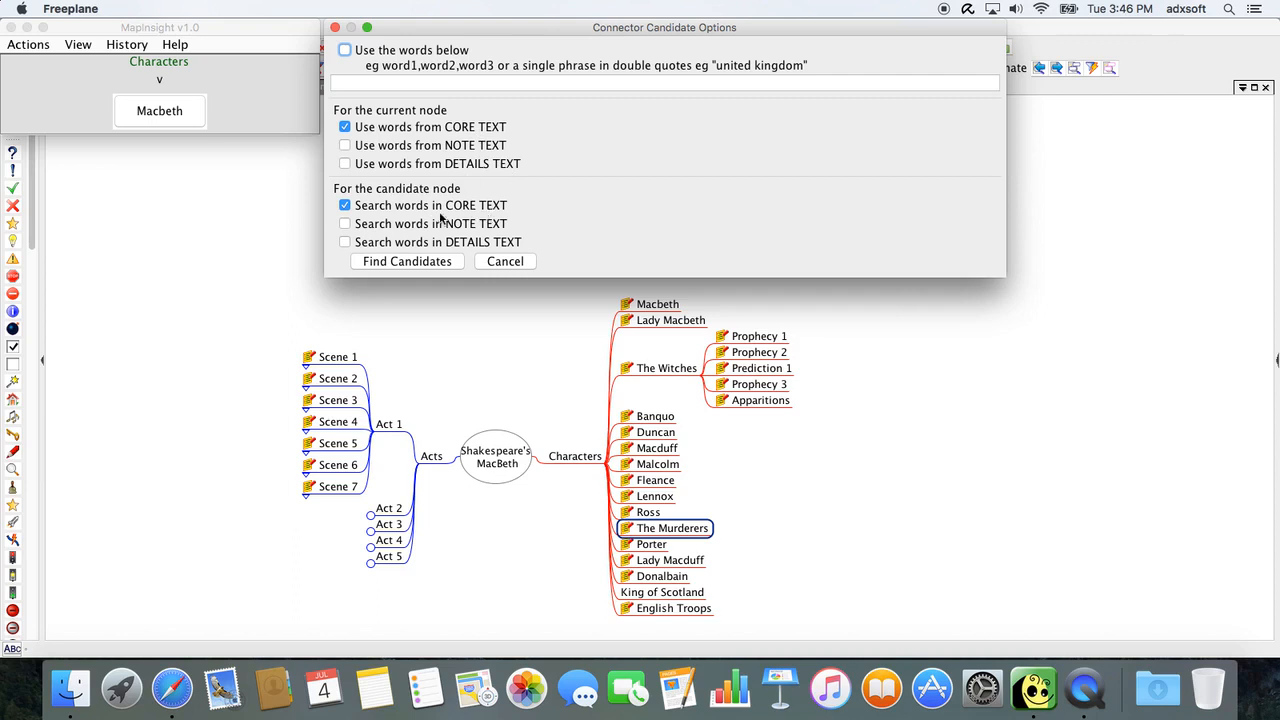
{"action": "left_click", "coordinate": [505, 263]}
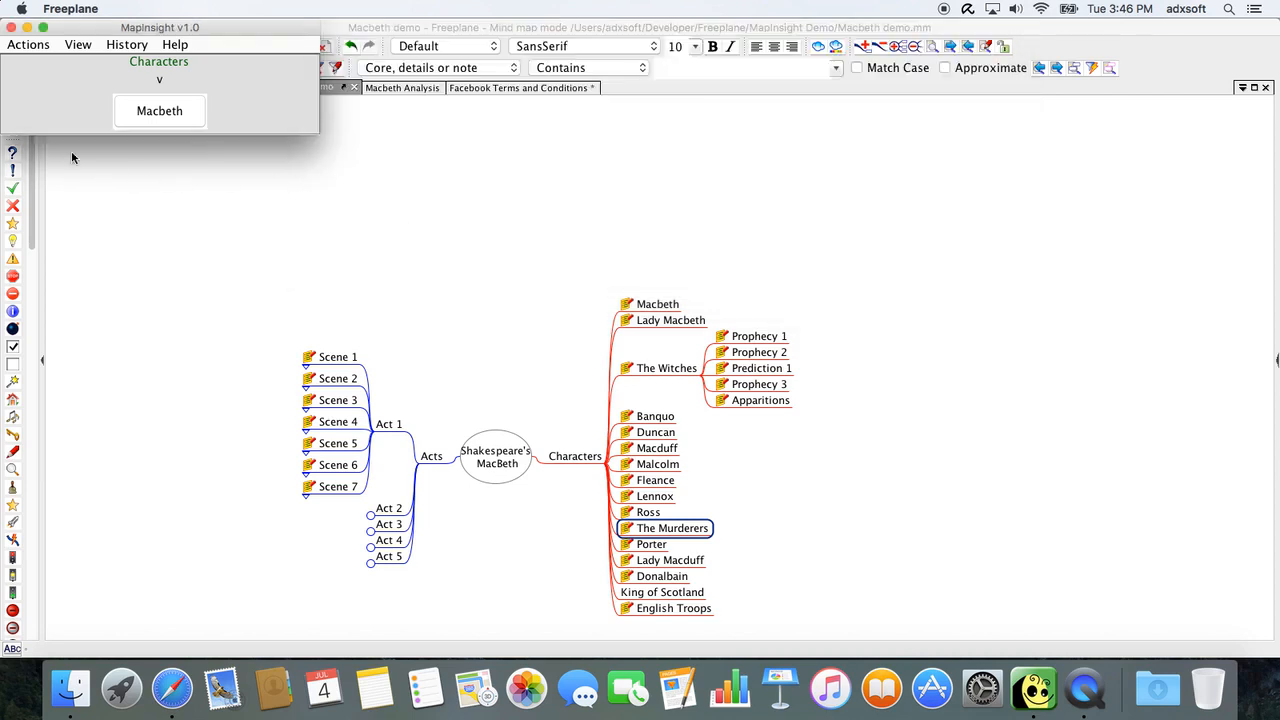
Close MapInsight, select the Macbeth node in the map, and reopen MapInsight on that node.
{"action": "left_click", "coordinate": [13, 30]}
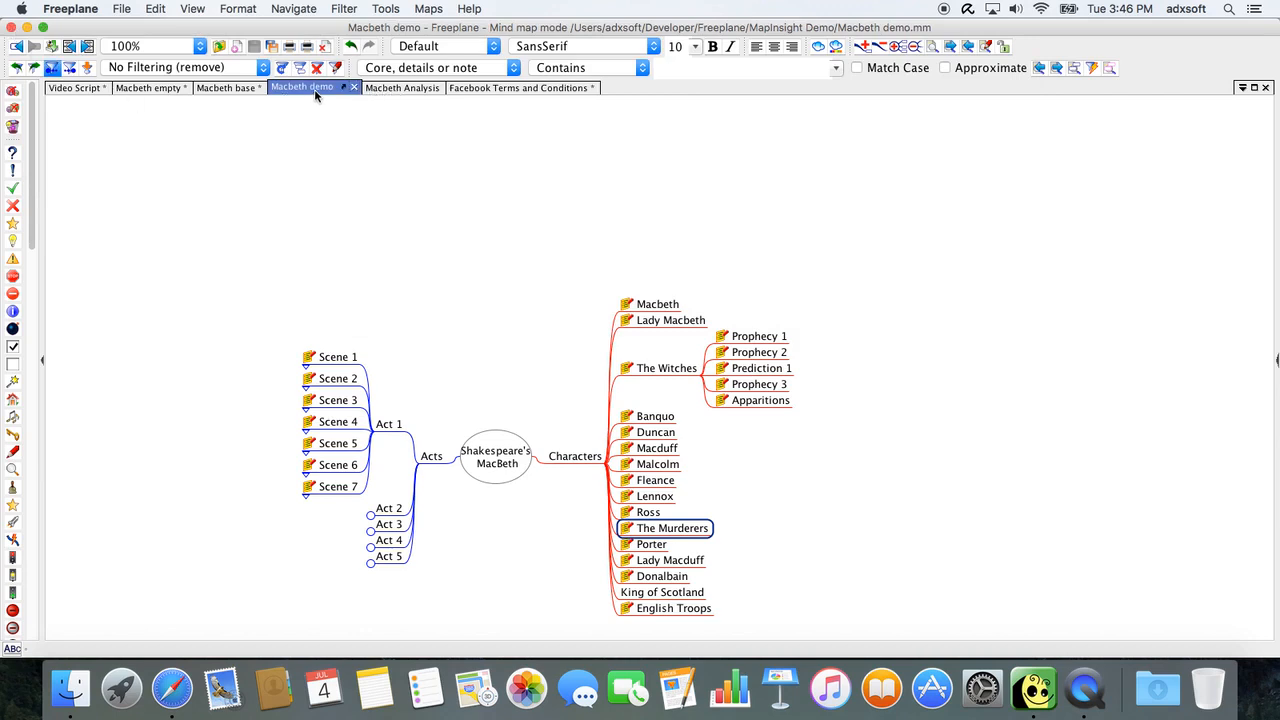
{"action": "left_click", "coordinate": [656, 305]}
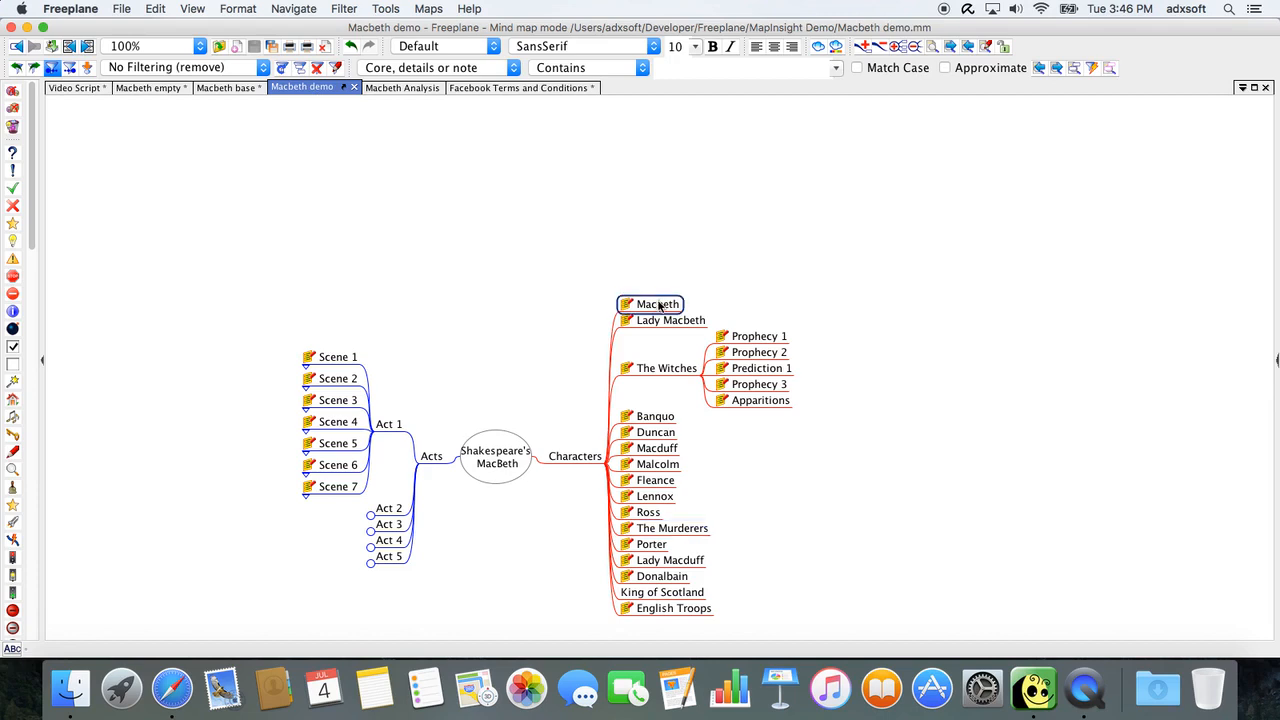
{"action": "mouse_move", "coordinate": [657, 307]}
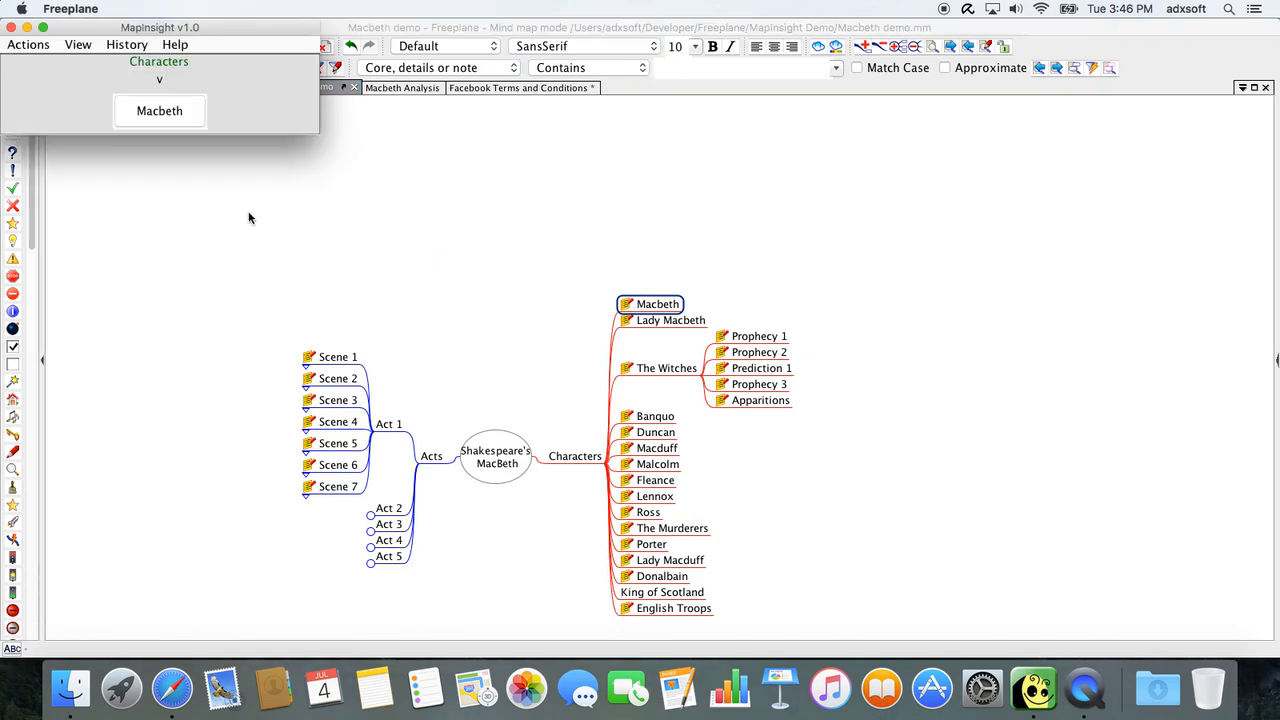
List Macbeth's connector candidates with the default core text options for both the current and candidate nodes.
{"action": "left_click", "coordinate": [78, 45]}
{"action": "mouse_move", "coordinate": [110, 92]}
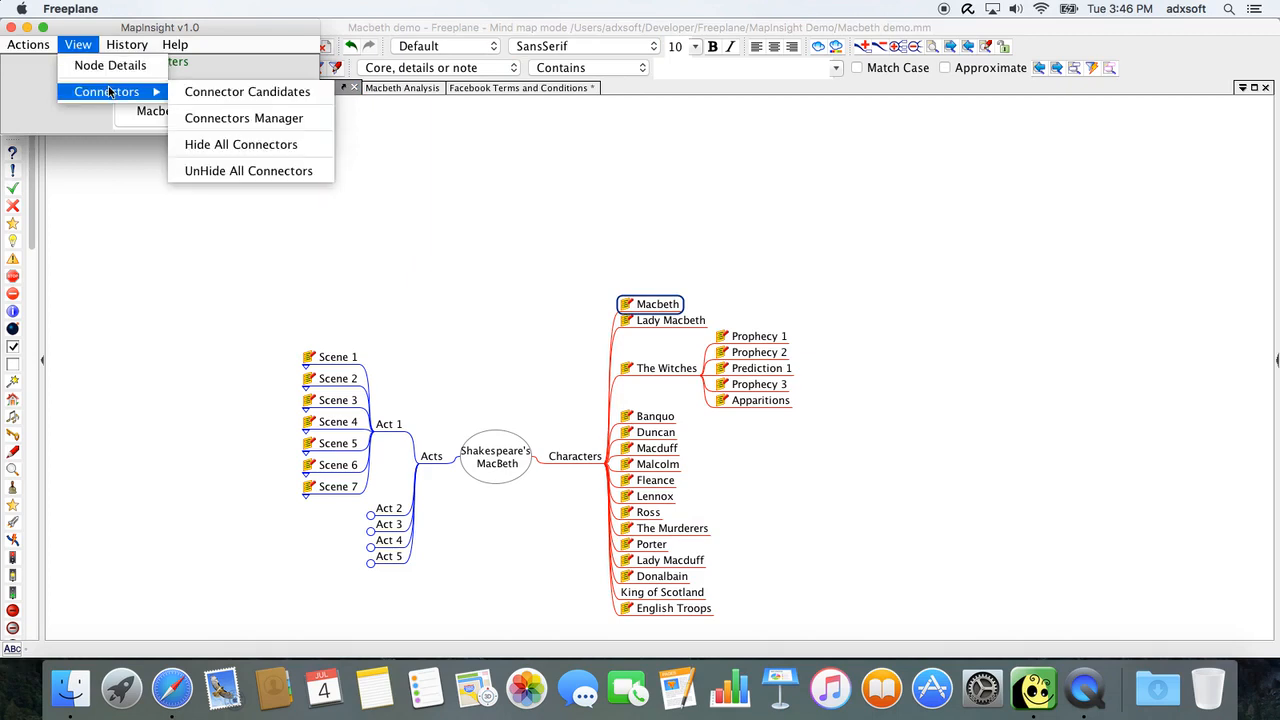
{"action": "left_click", "coordinate": [230, 92]}
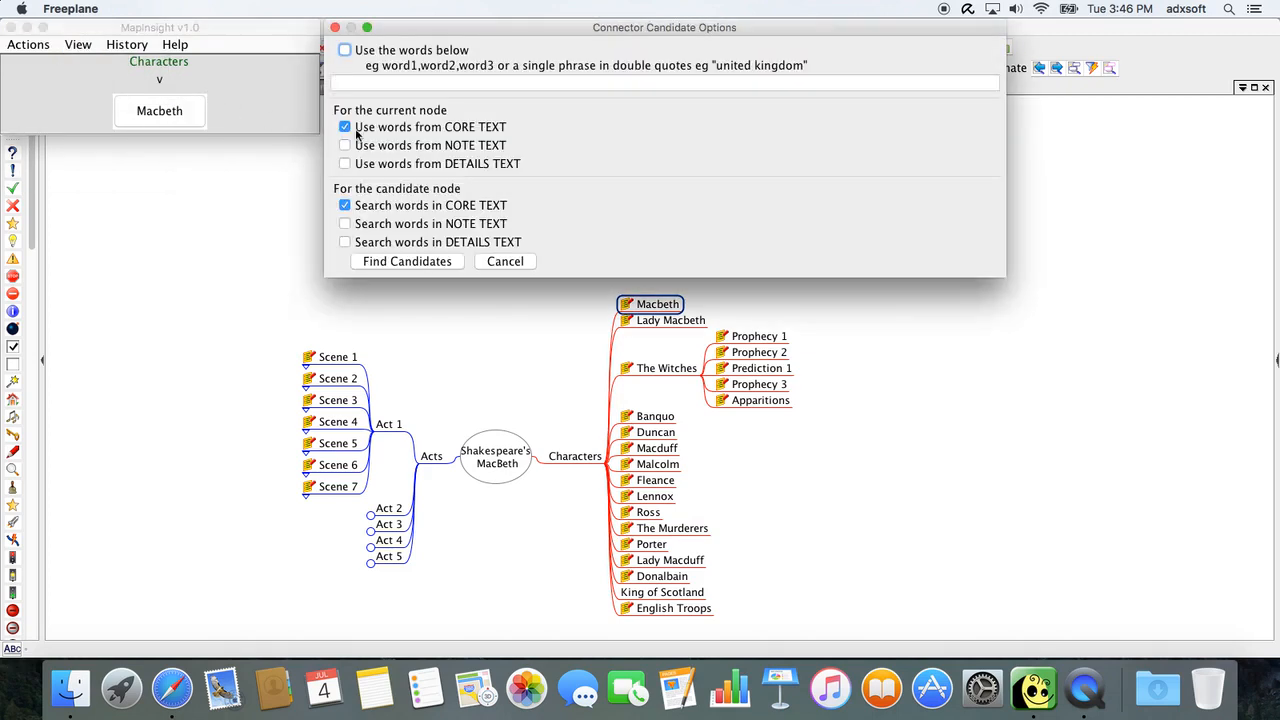
{"action": "left_click", "coordinate": [427, 262]}
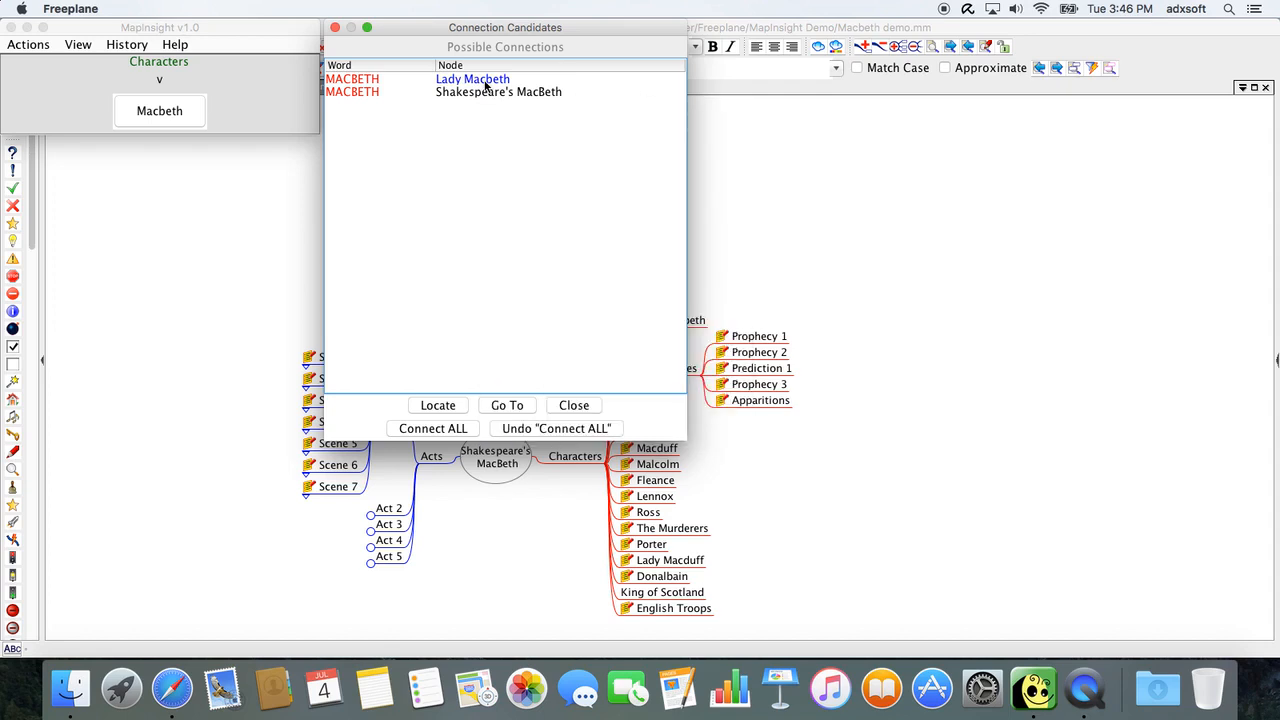
Locate the Lady Macbeth candidate in the map, move the candidate list clear of it, and go to that node in MapInsight.
{"action": "left_click", "coordinate": [450, 408]}
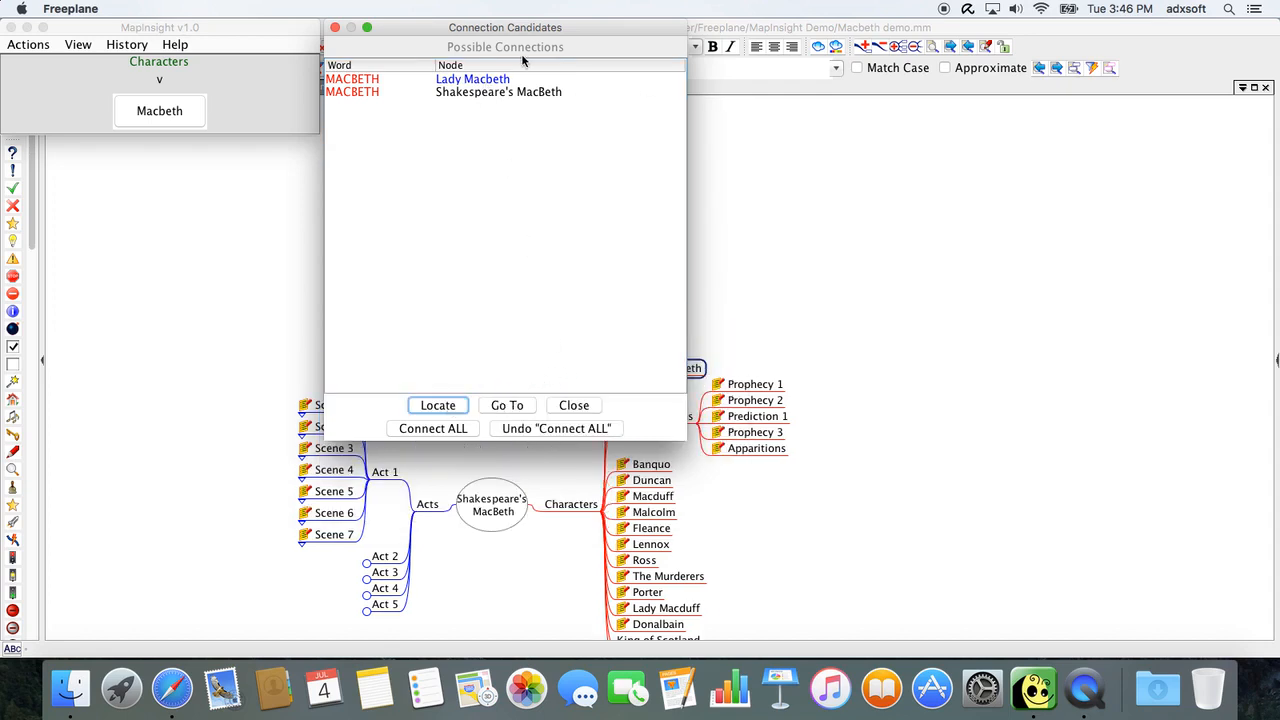
{"action": "left_click_drag", "start_coordinate": [525, 31], "coordinate": [970, 64]}
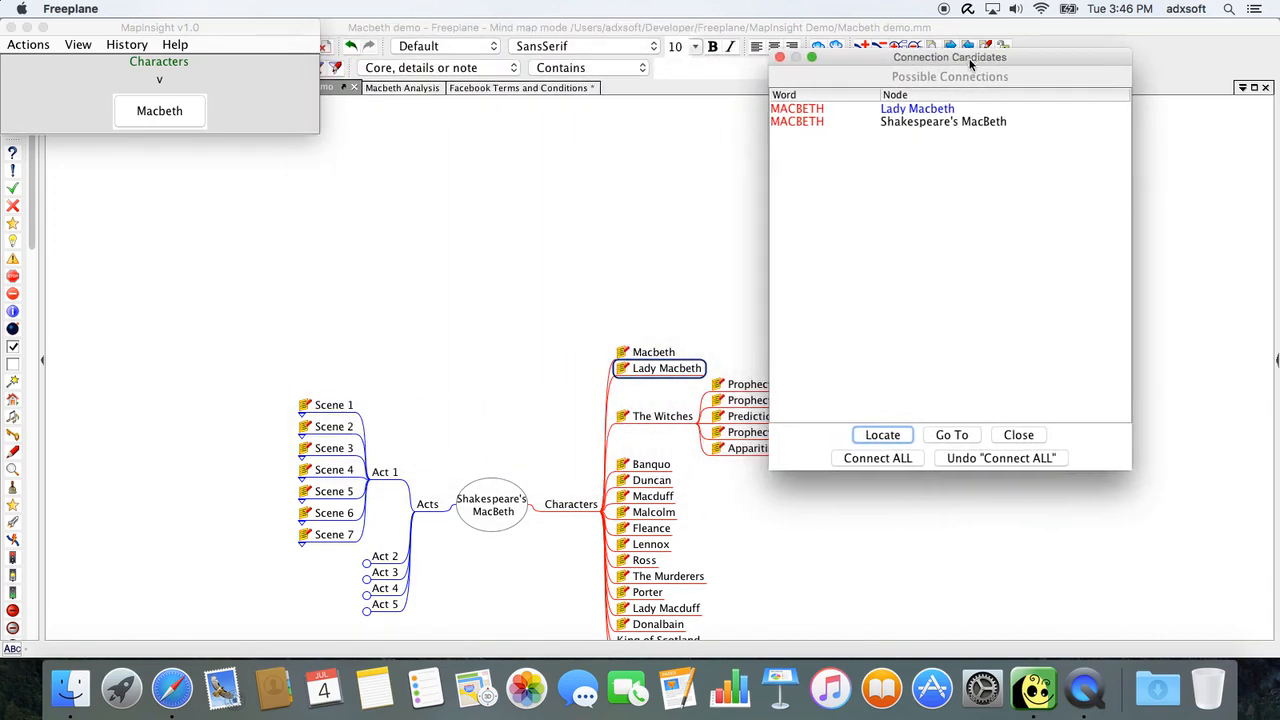
{"action": "left_click", "coordinate": [668, 372]}
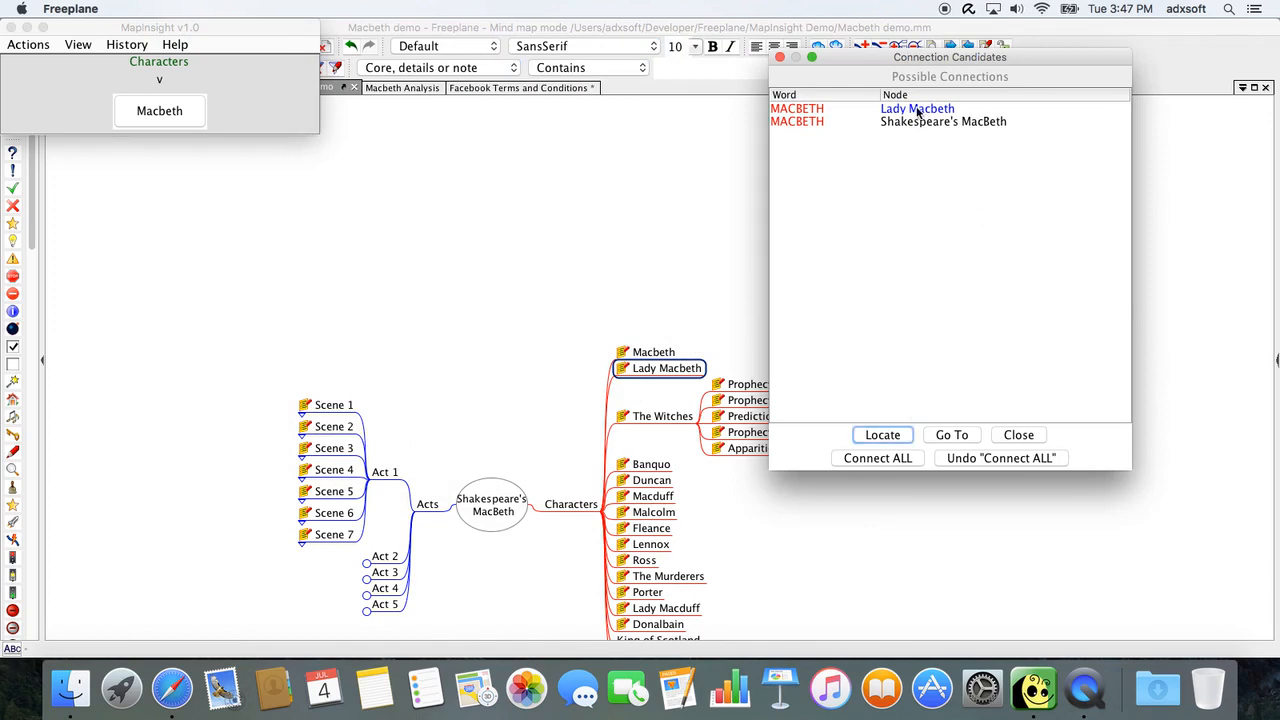
{"action": "mouse_move", "coordinate": [900, 112]}
{"action": "left_click", "coordinate": [951, 435]}
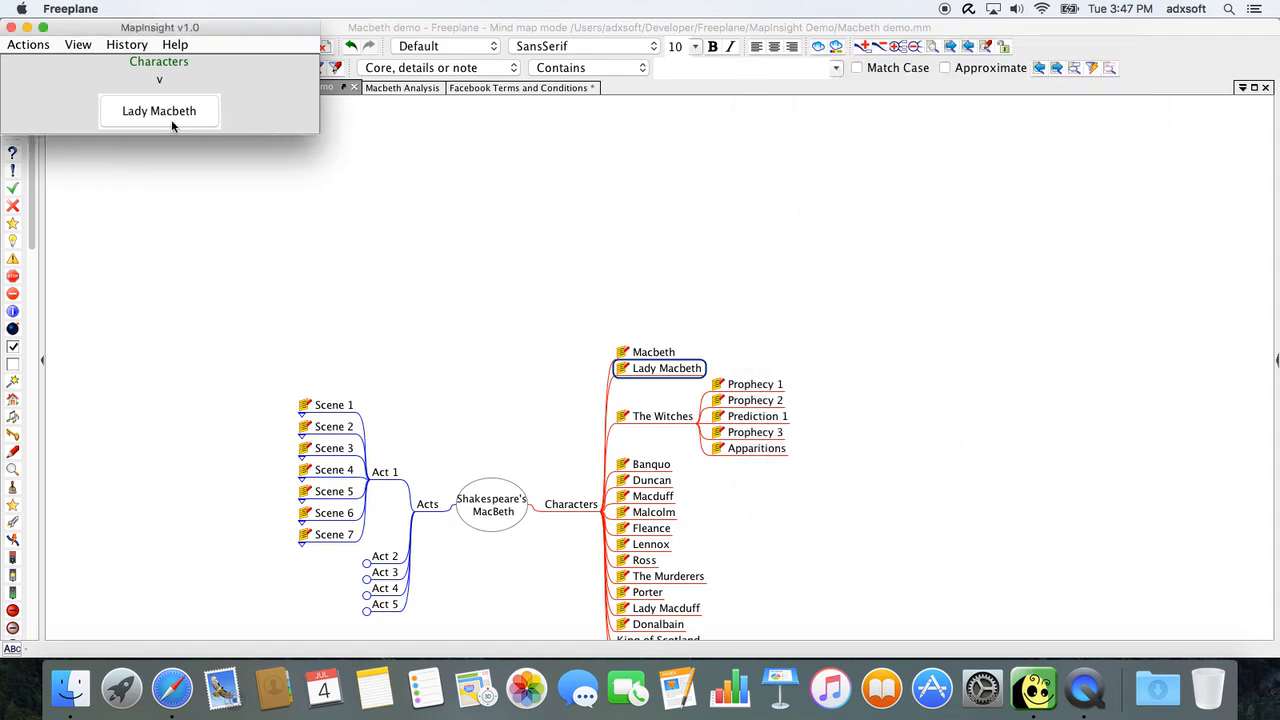
{"action": "left_click", "coordinate": [78, 45]}
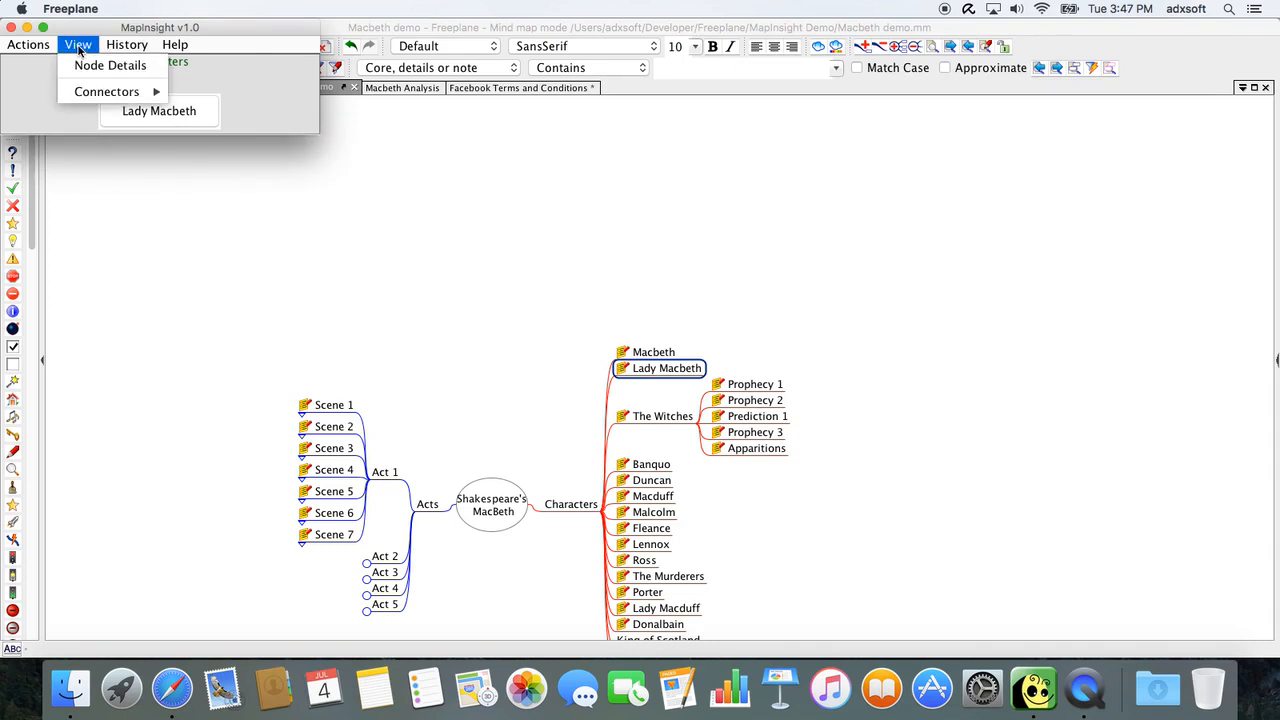
{"action": "left_click", "coordinate": [196, 65]}
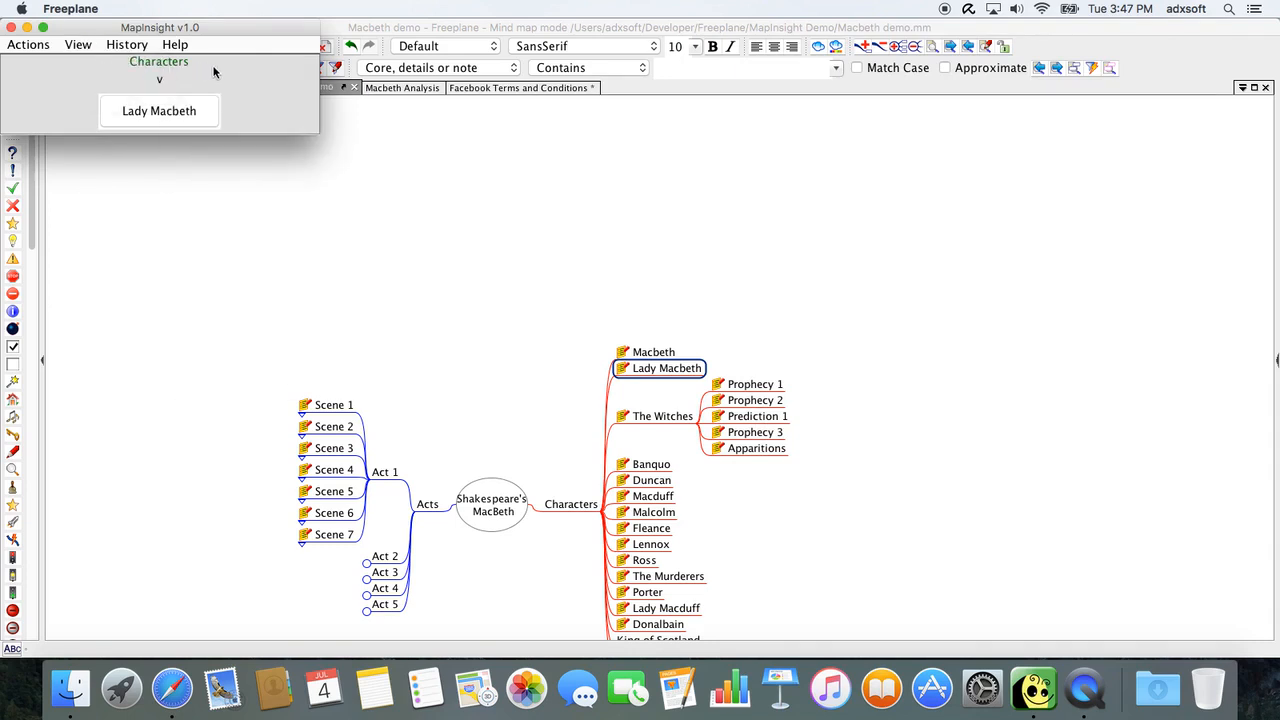
Select the Macbeth character node in the map and open it in MapInsight.
{"action": "left_click", "coordinate": [652, 352]}
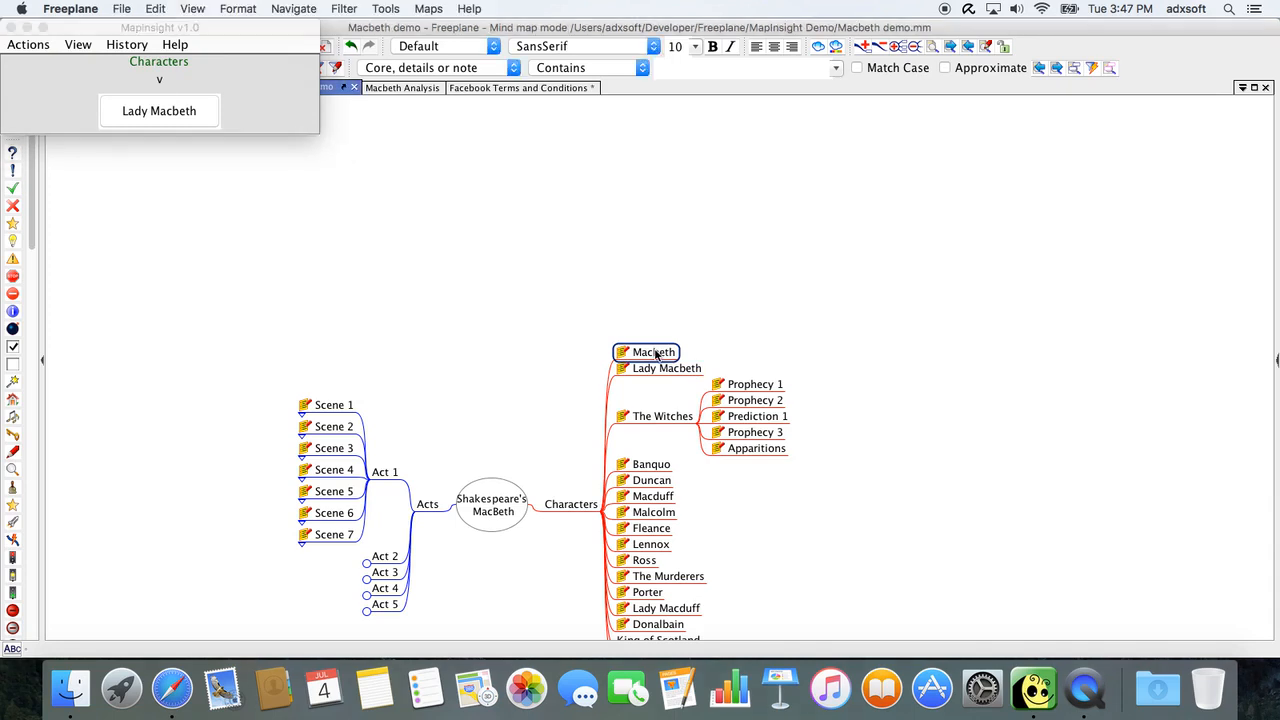
{"action": "left_click", "coordinate": [70, 46]}
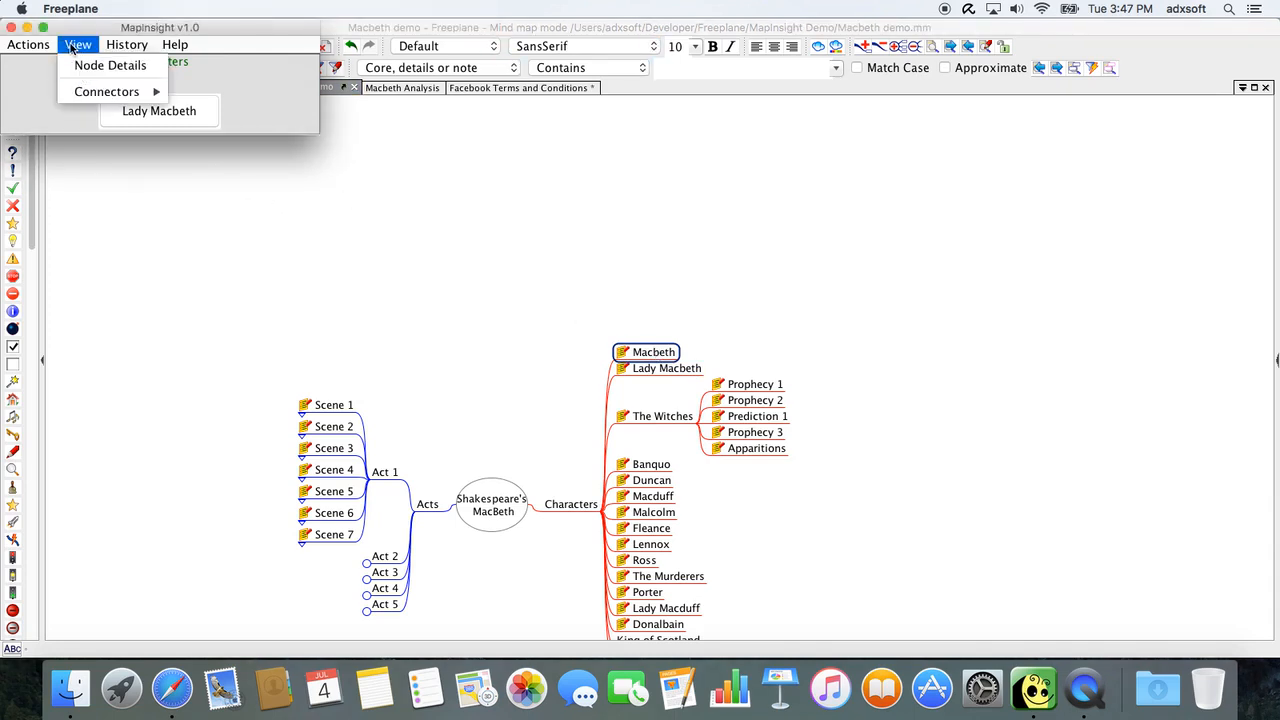
{"action": "left_click", "coordinate": [28, 44]}
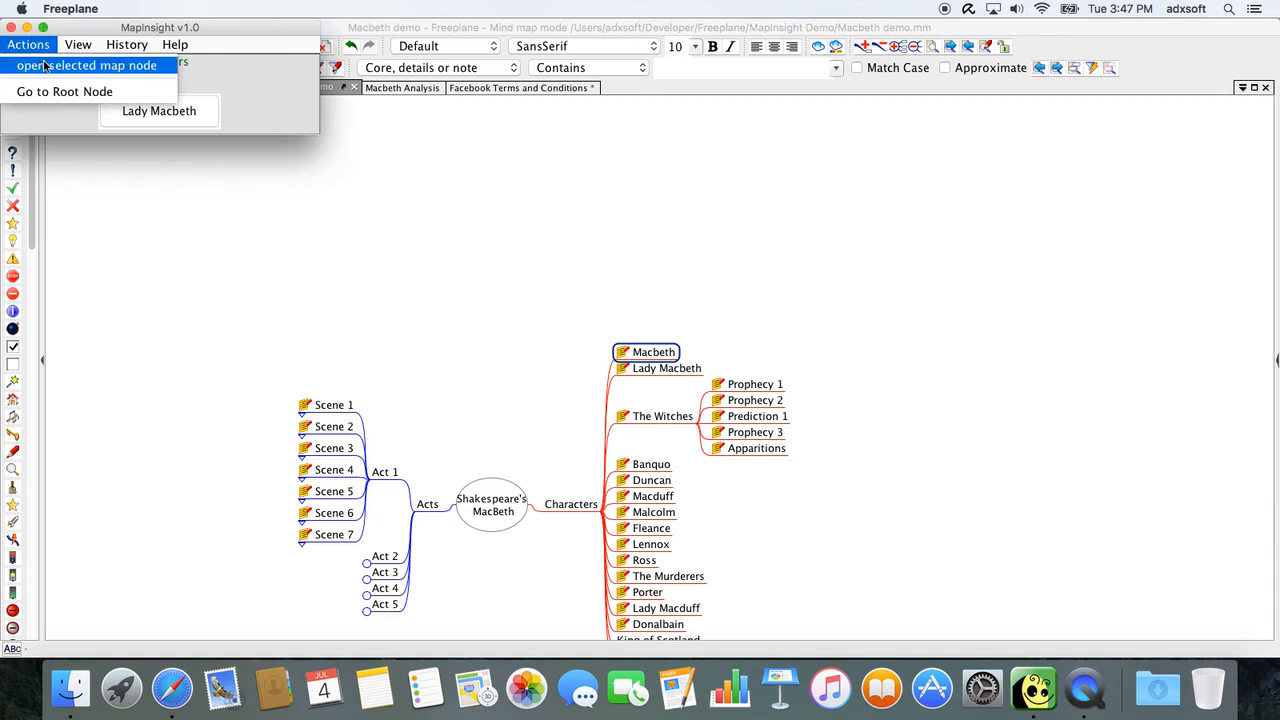
{"action": "left_click", "coordinate": [44, 65]}
Find Macbeth's connector candidates, using core text for both the current node and the candidate nodes.
{"action": "left_click", "coordinate": [80, 50]}
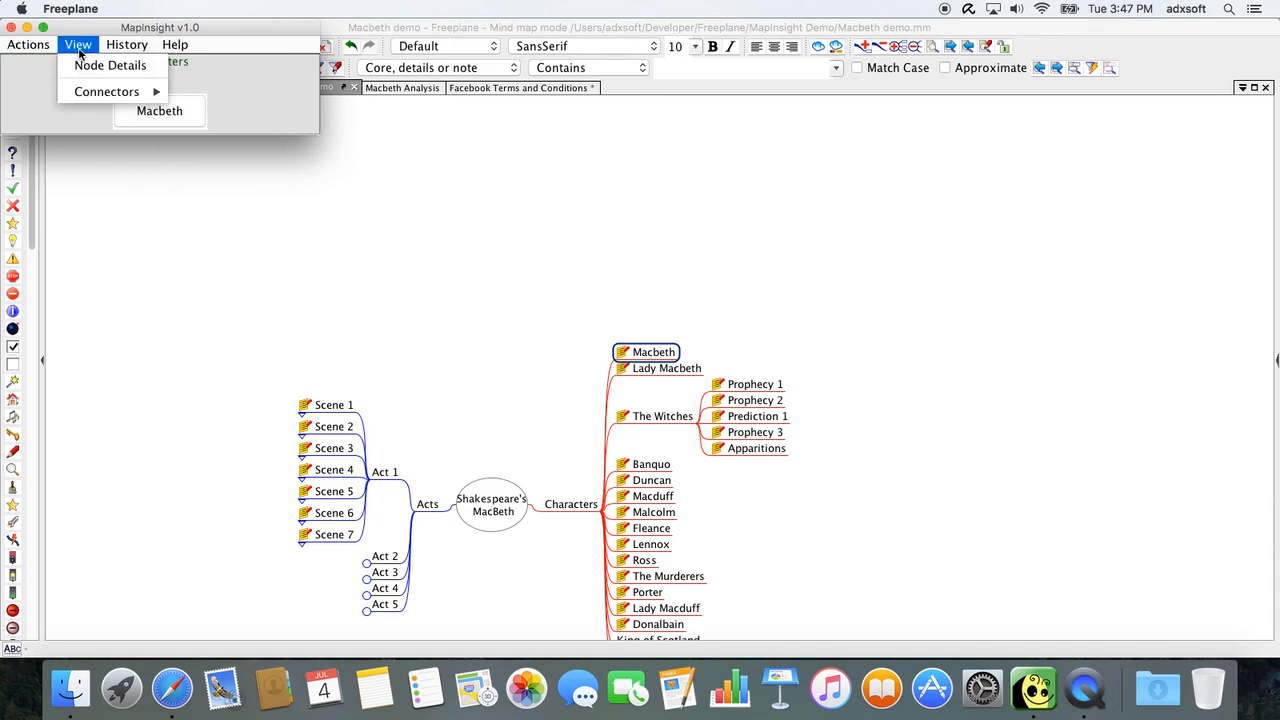
{"action": "mouse_move", "coordinate": [110, 91]}
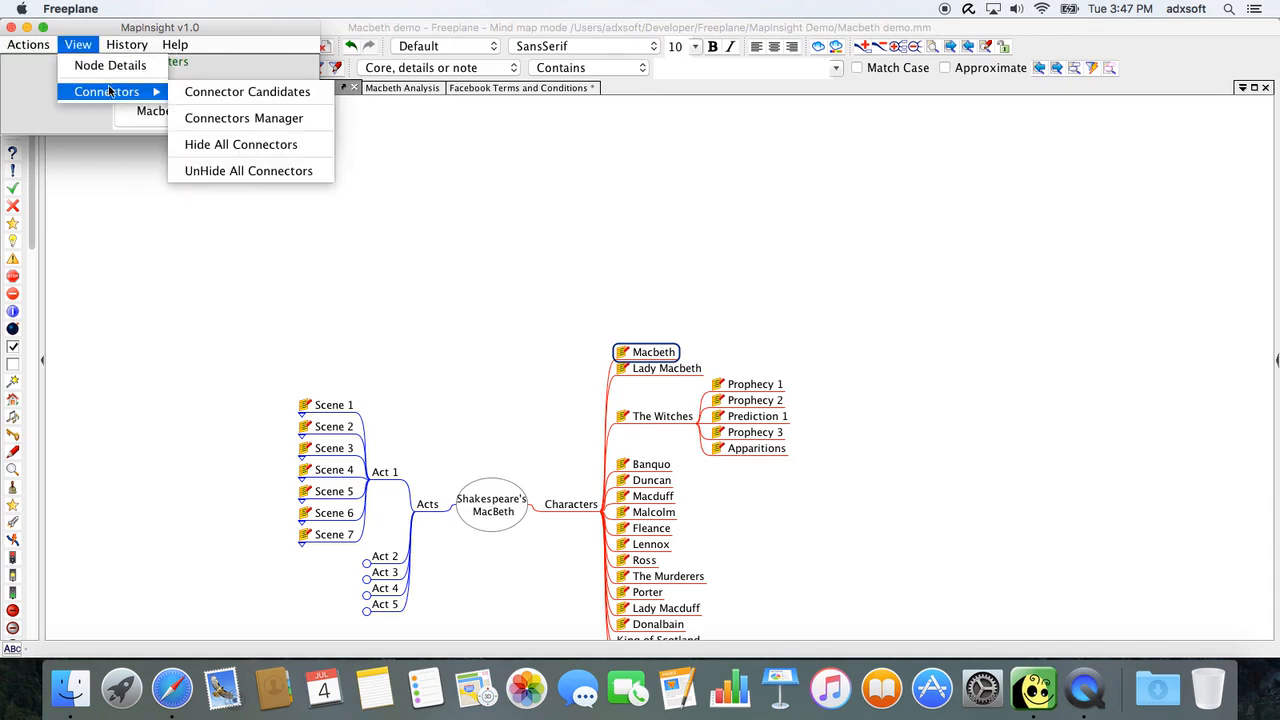
{"action": "left_click", "coordinate": [240, 97]}
{"action": "left_click", "coordinate": [416, 265]}
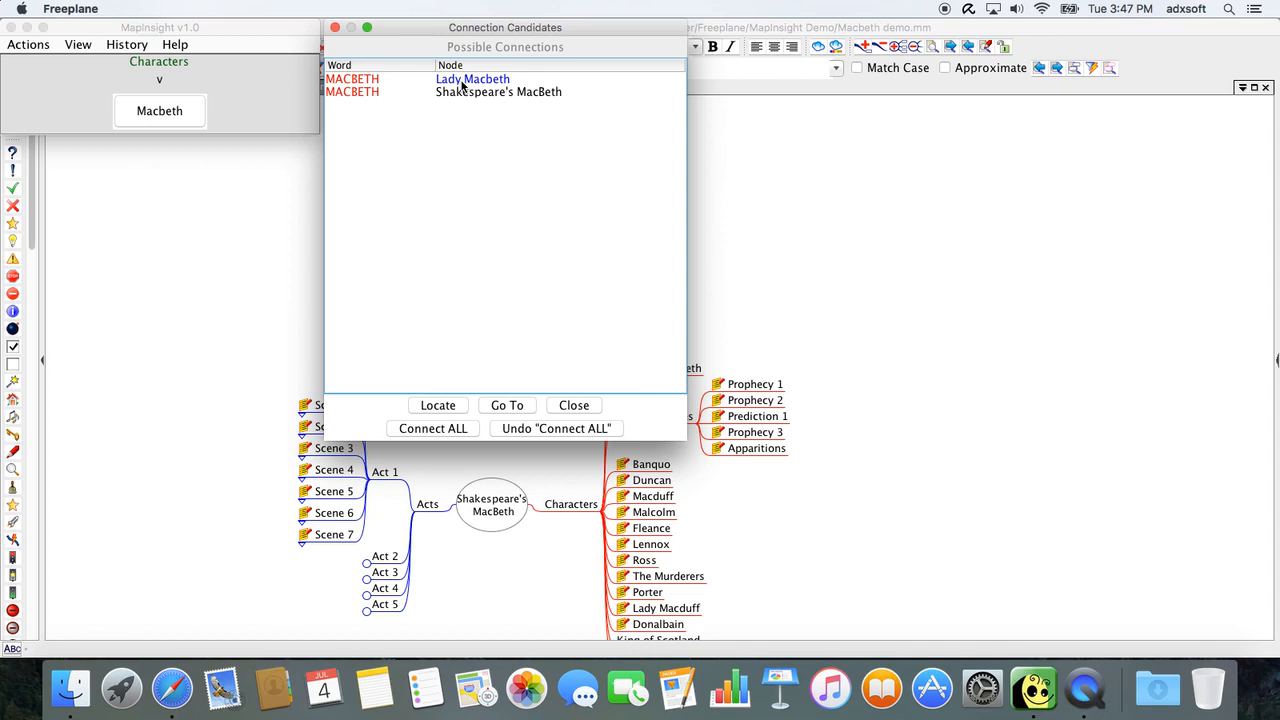
Add a connector from Macbeth to the Lady Macbeth candidate with the middle label "wife".
{"action": "left_click", "coordinate": [461, 85]}
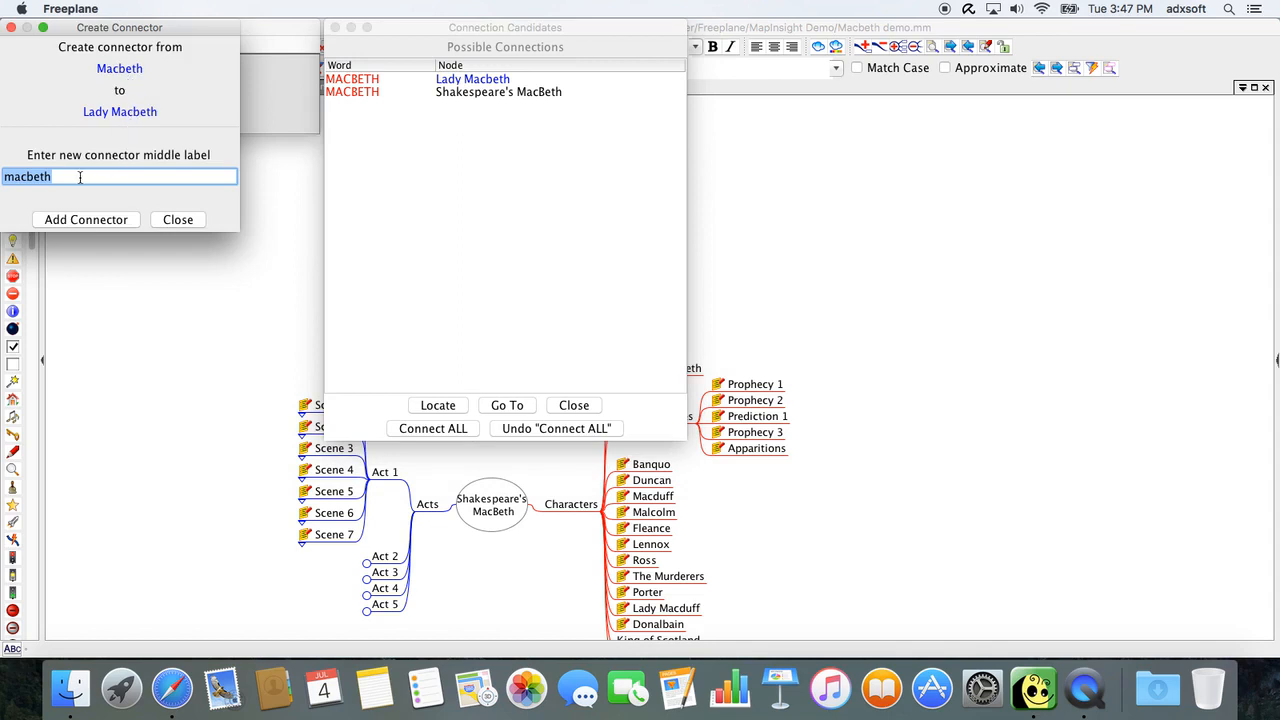
{"action": "key", "text": "BackSpace"}
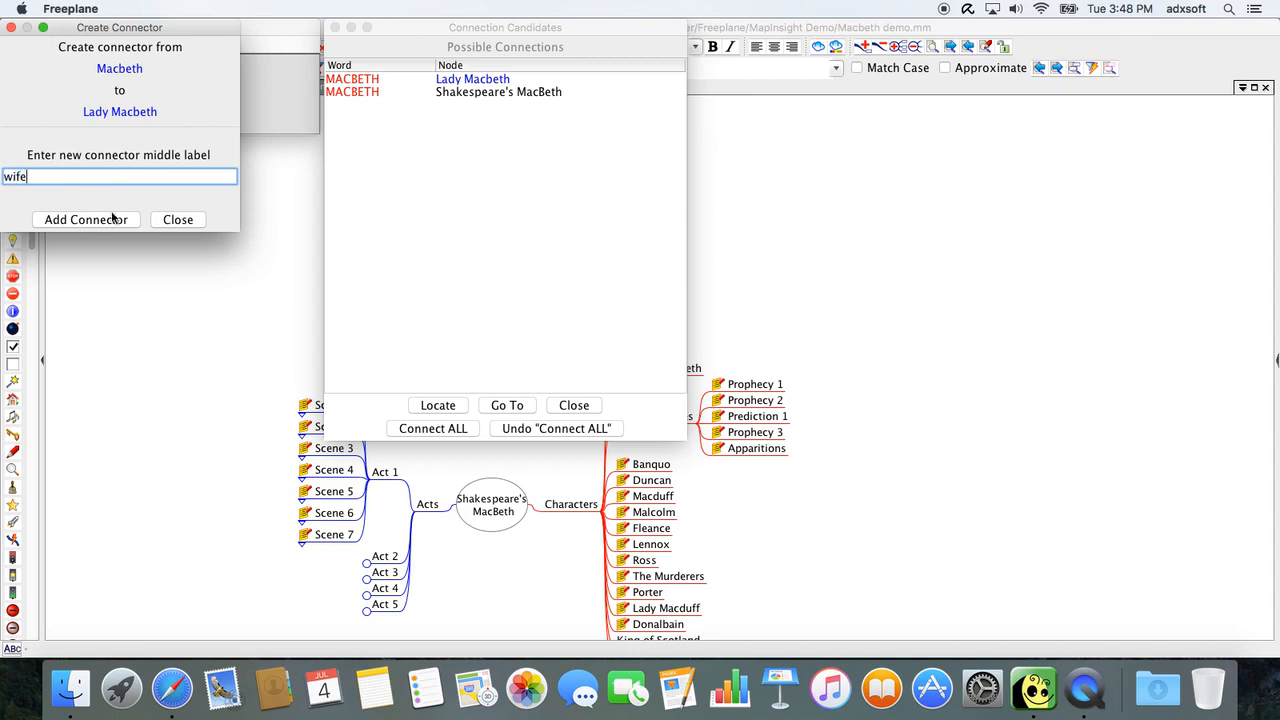
{"action": "left_click", "coordinate": [113, 220]}
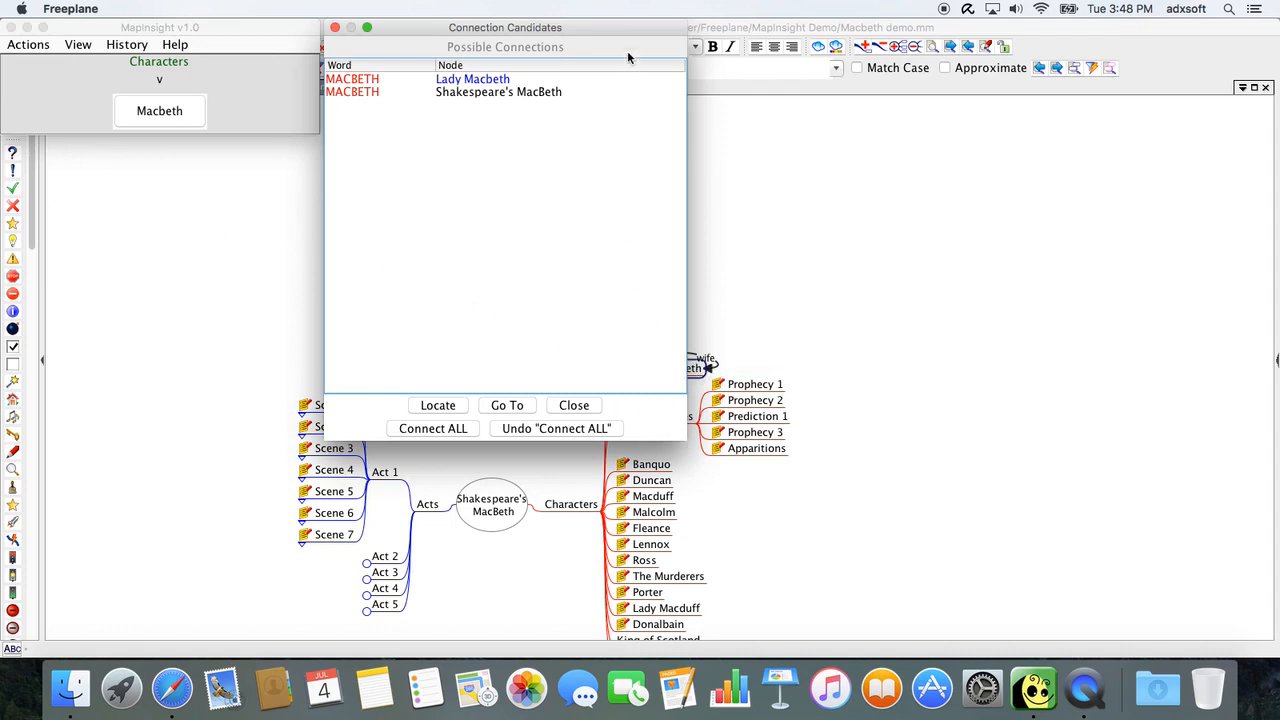
Move the candidate list clear of the map and enlarge the connector between Macbeth and Lady Macbeth to inspect it.
{"action": "left_click_drag", "start_coordinate": [616, 34], "coordinate": [1093, 86]}
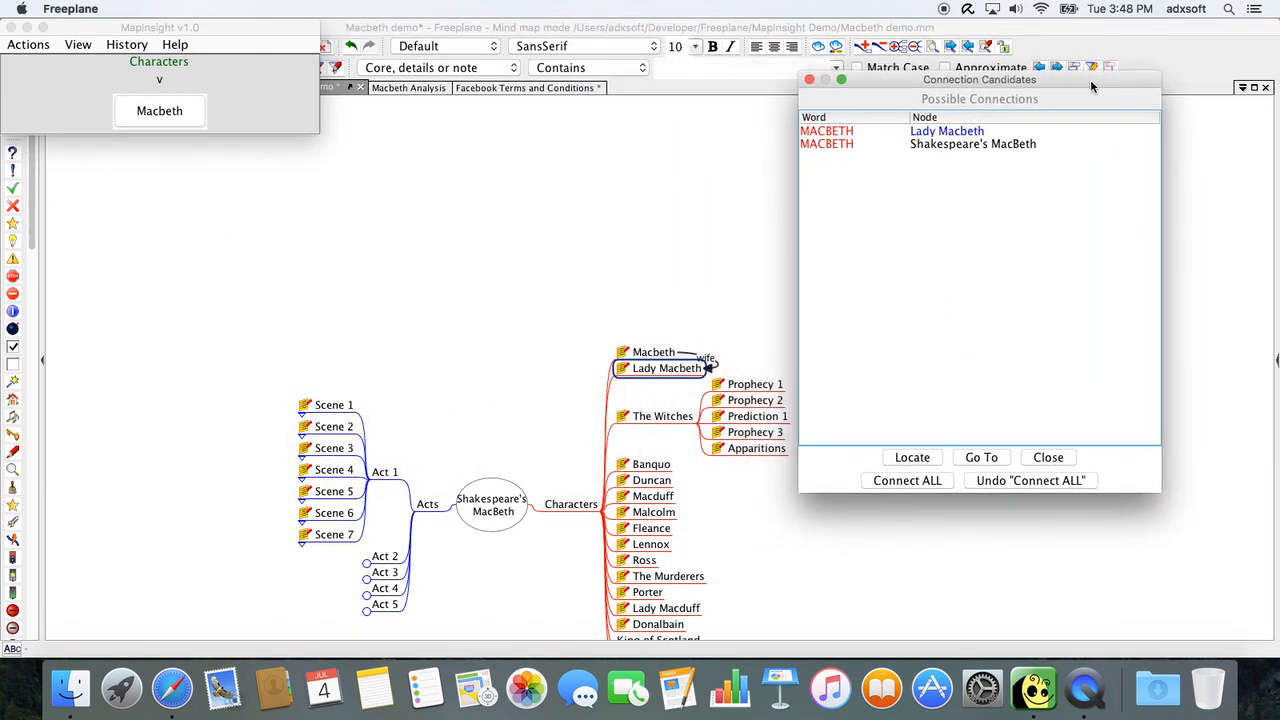
{"action": "scroll", "coordinate": [699, 354], "scroll_direction": "down", "scroll_amount": 20}
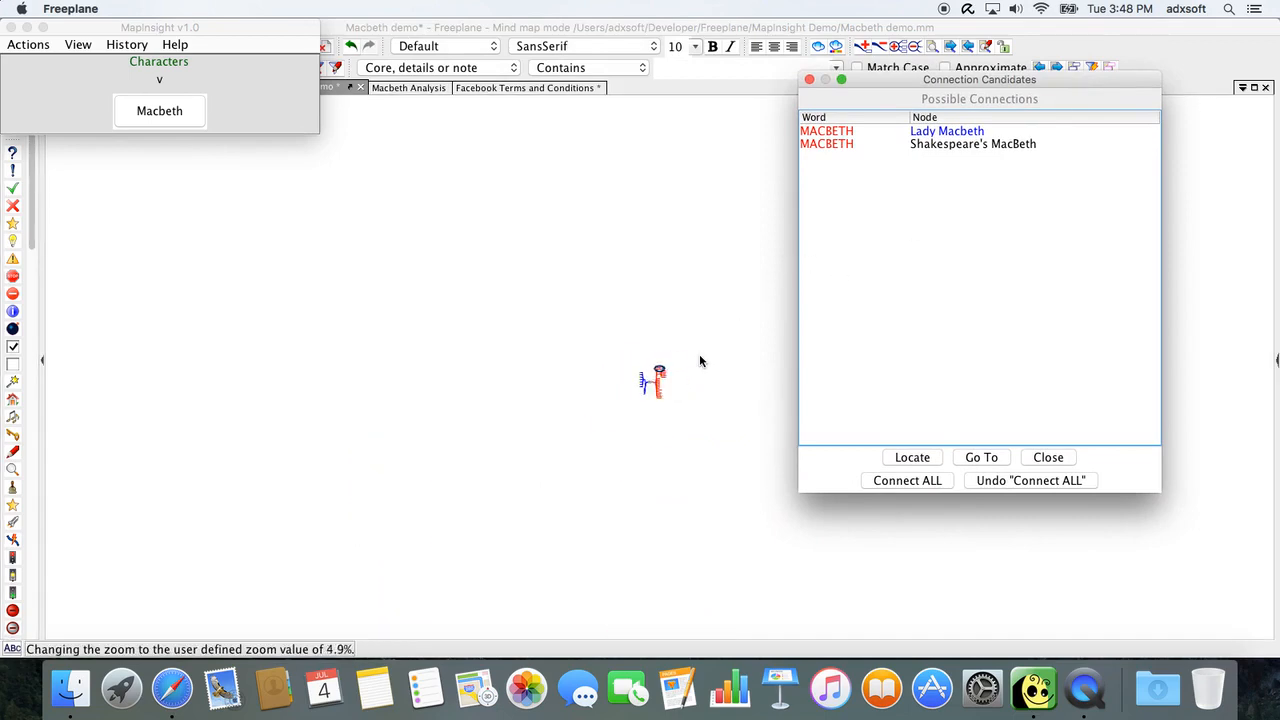
{"action": "scroll", "coordinate": [699, 354], "scroll_direction": "up", "scroll_amount": 20}
{"action": "scroll", "coordinate": [699, 354], "scroll_direction": "up", "scroll_amount": 10}
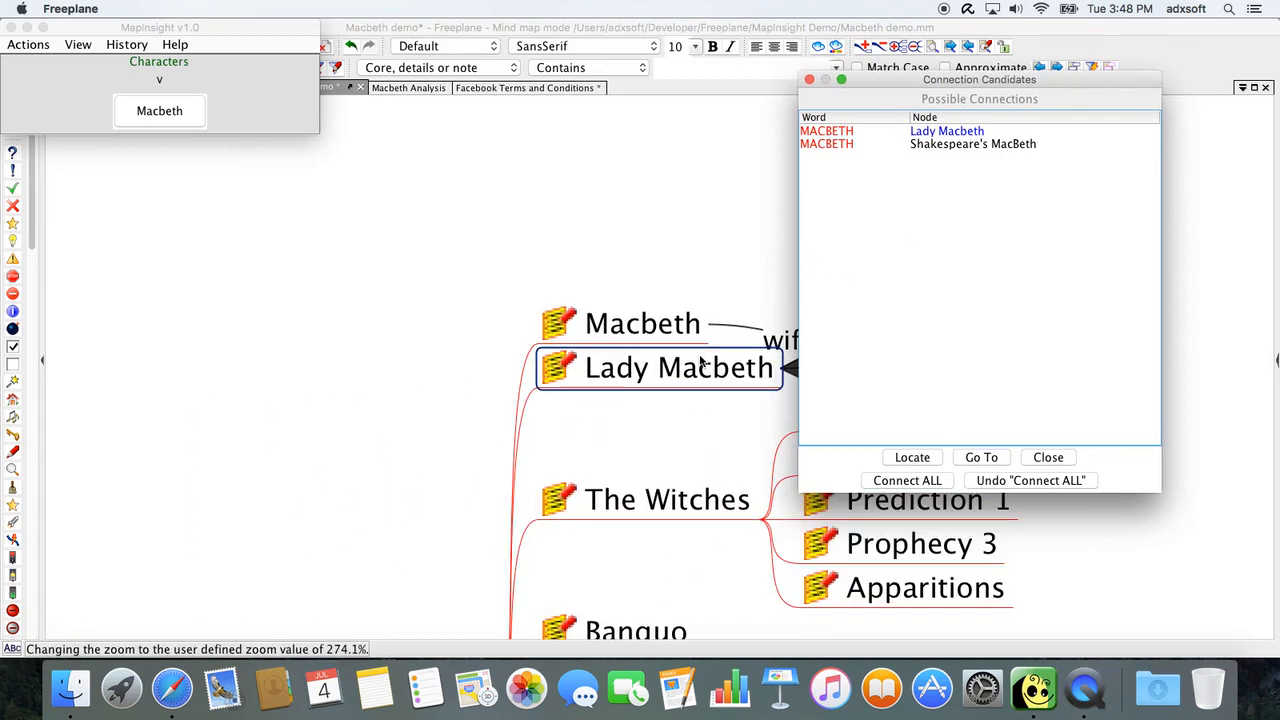
{"action": "left_click_drag", "start_coordinate": [910, 92], "coordinate": [1003, 87]}
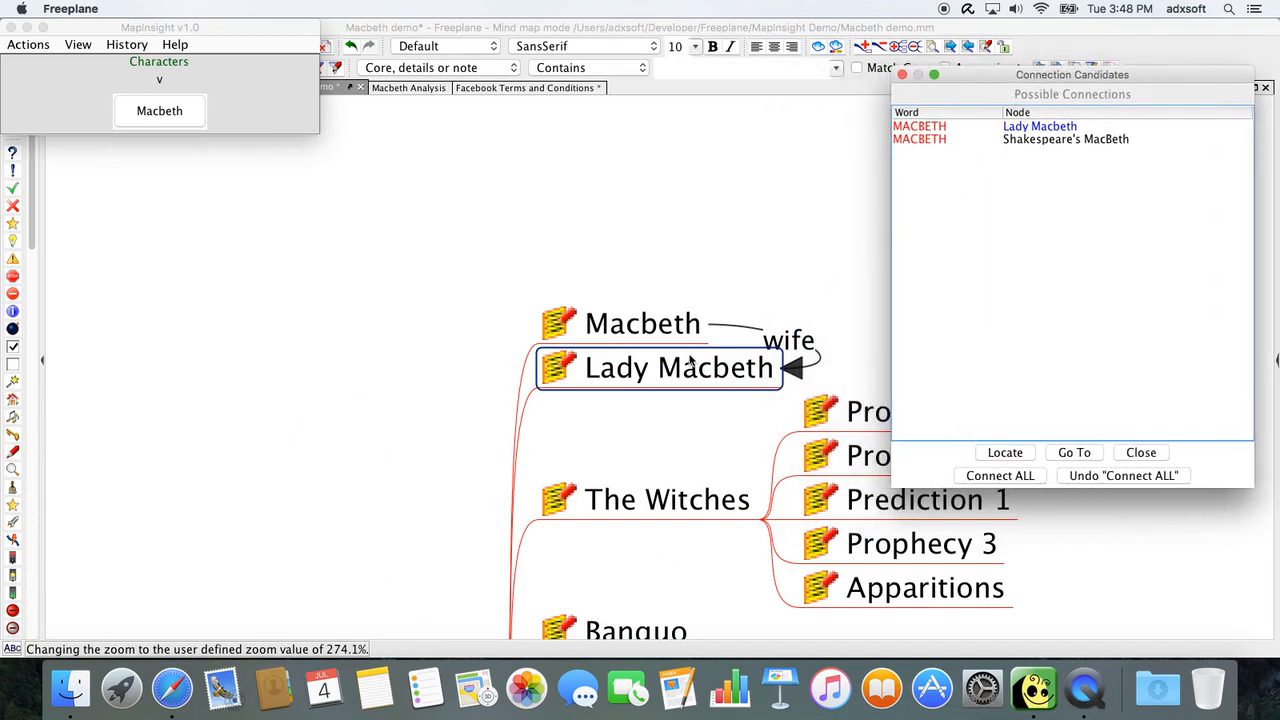
Select the Lady Macbeth node in the map and open it in MapInsight.
{"action": "left_click", "coordinate": [645, 381]}
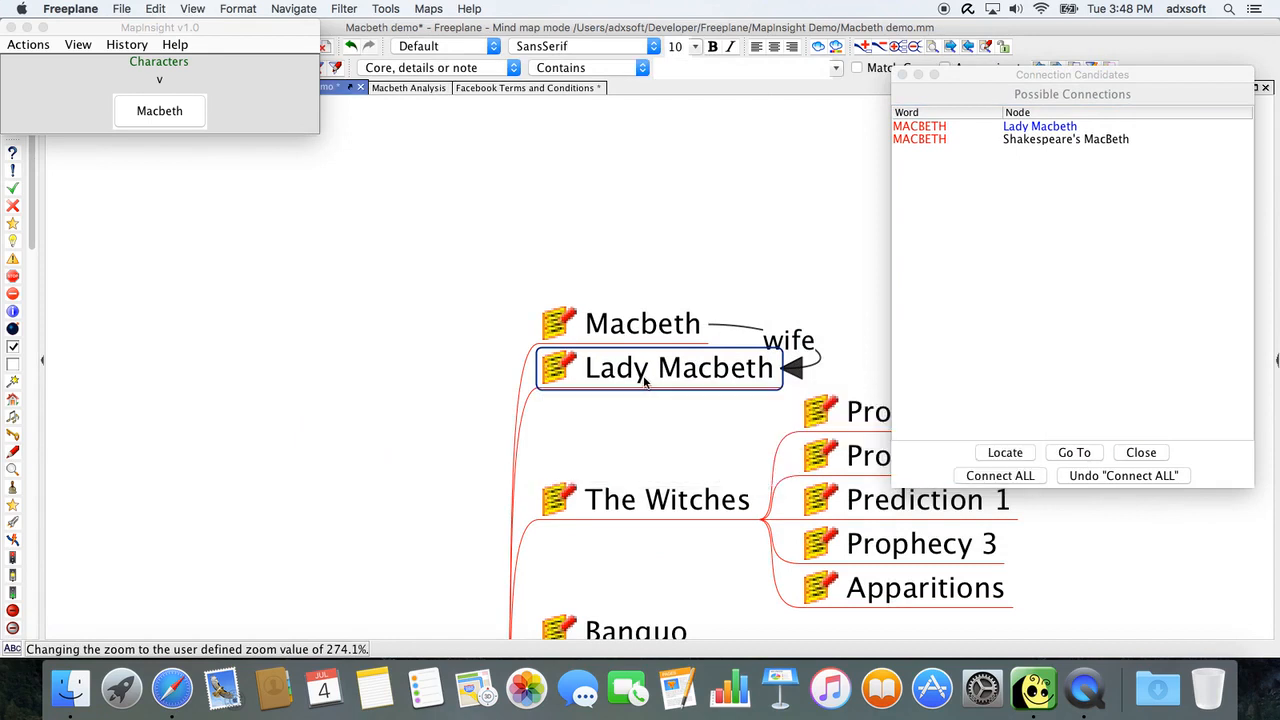
{"action": "left_click", "coordinate": [28, 45]}
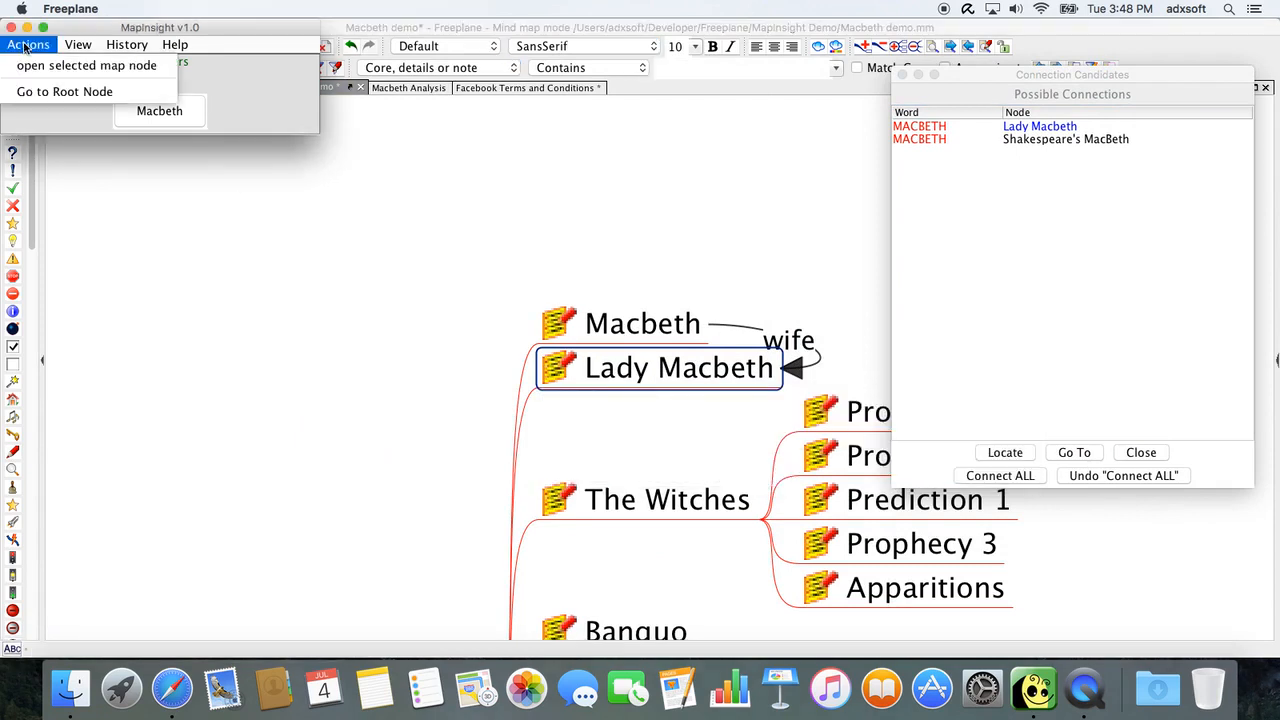
{"action": "left_click", "coordinate": [51, 65]}
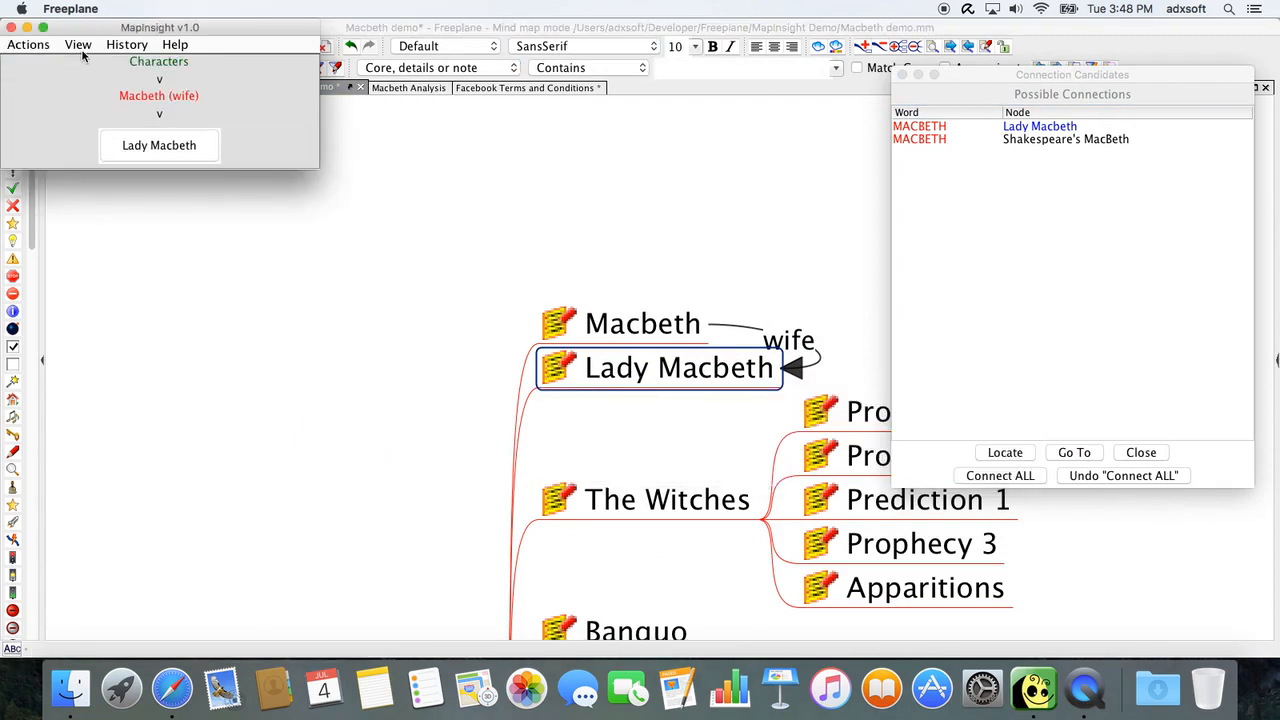
Find Lady Macbeth's connector candidates with the default core text options for the current and candidate nodes.
{"action": "left_click", "coordinate": [79, 46]}
{"action": "mouse_move", "coordinate": [140, 91]}
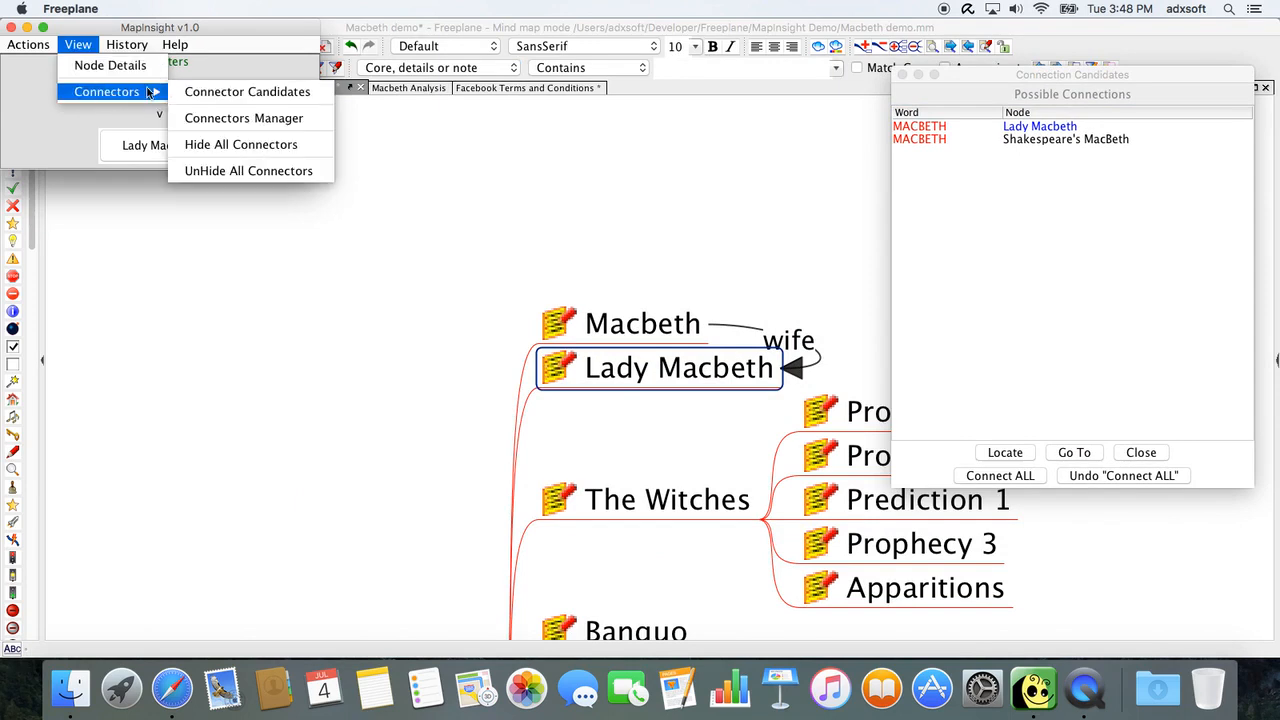
{"action": "left_click", "coordinate": [206, 91]}
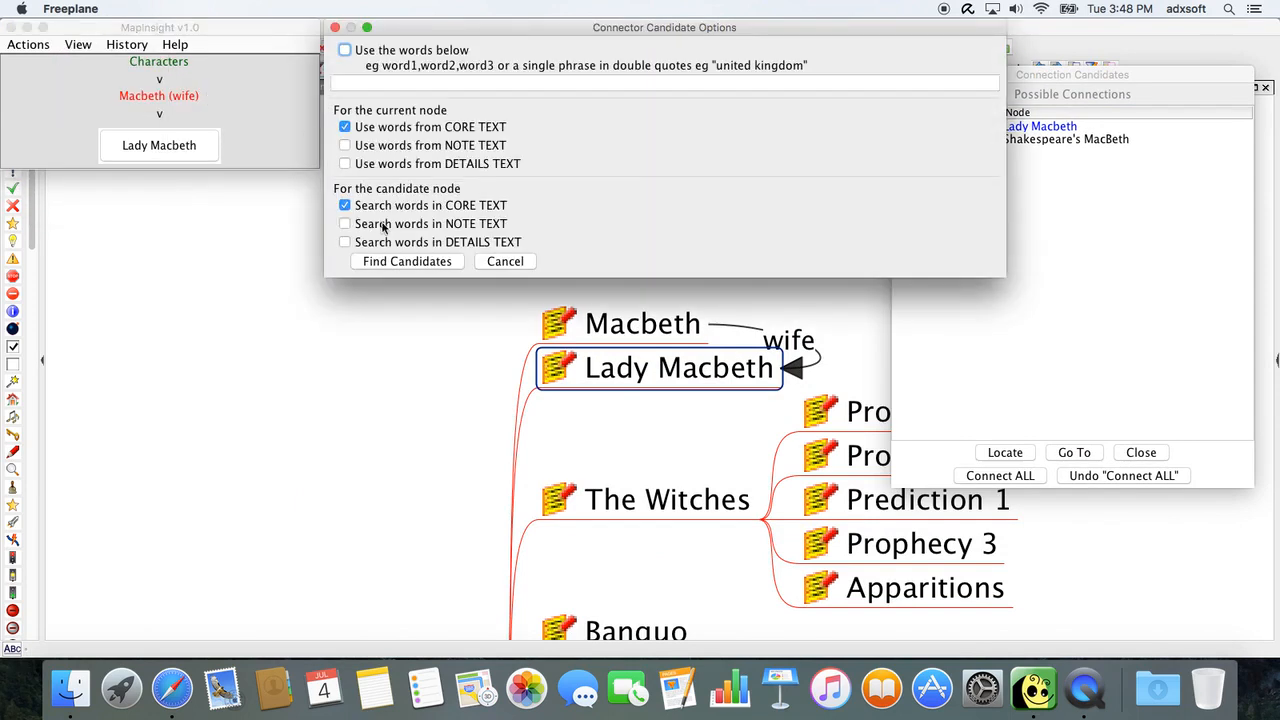
{"action": "left_click", "coordinate": [418, 261]}
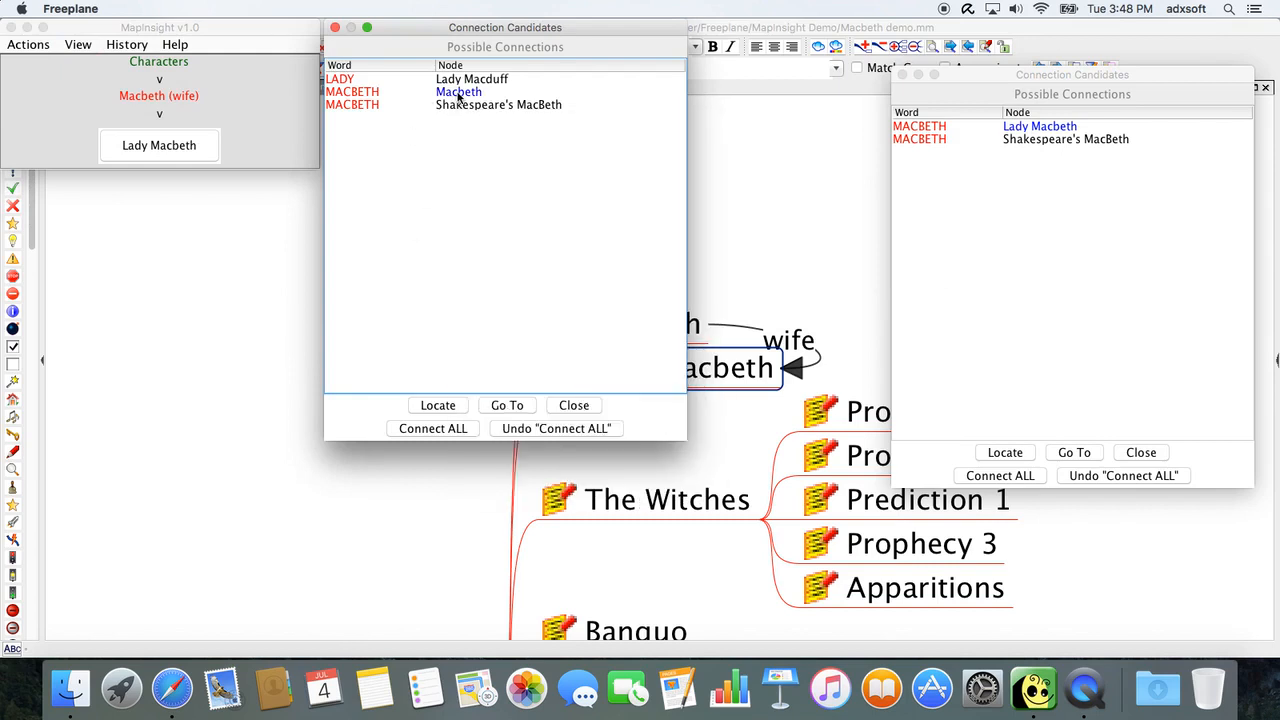
Add a connector from Lady Macbeth to Macbeth with the middle label "husband" and close both candidate lists.
{"action": "double_click", "coordinate": [458, 92]}
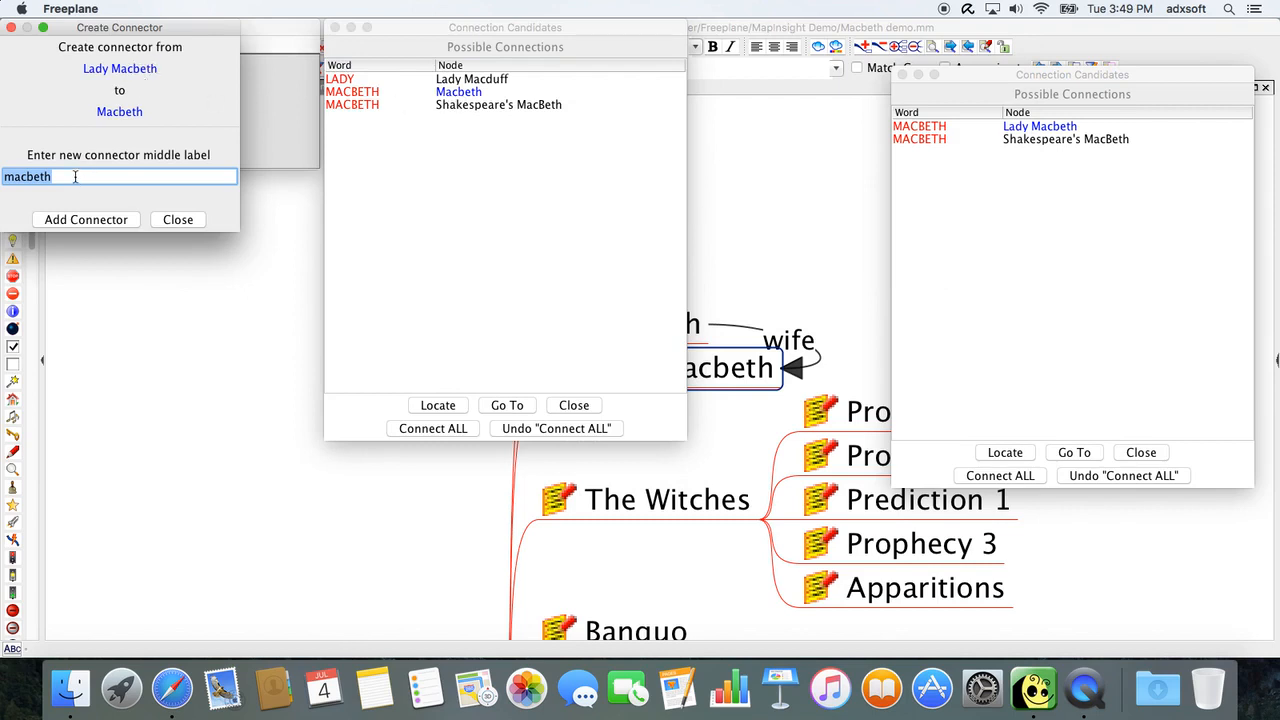
{"action": "key", "text": "BackSpace"}
{"action": "type", "text": "husband"}
{"action": "left_click", "coordinate": [116, 220]}
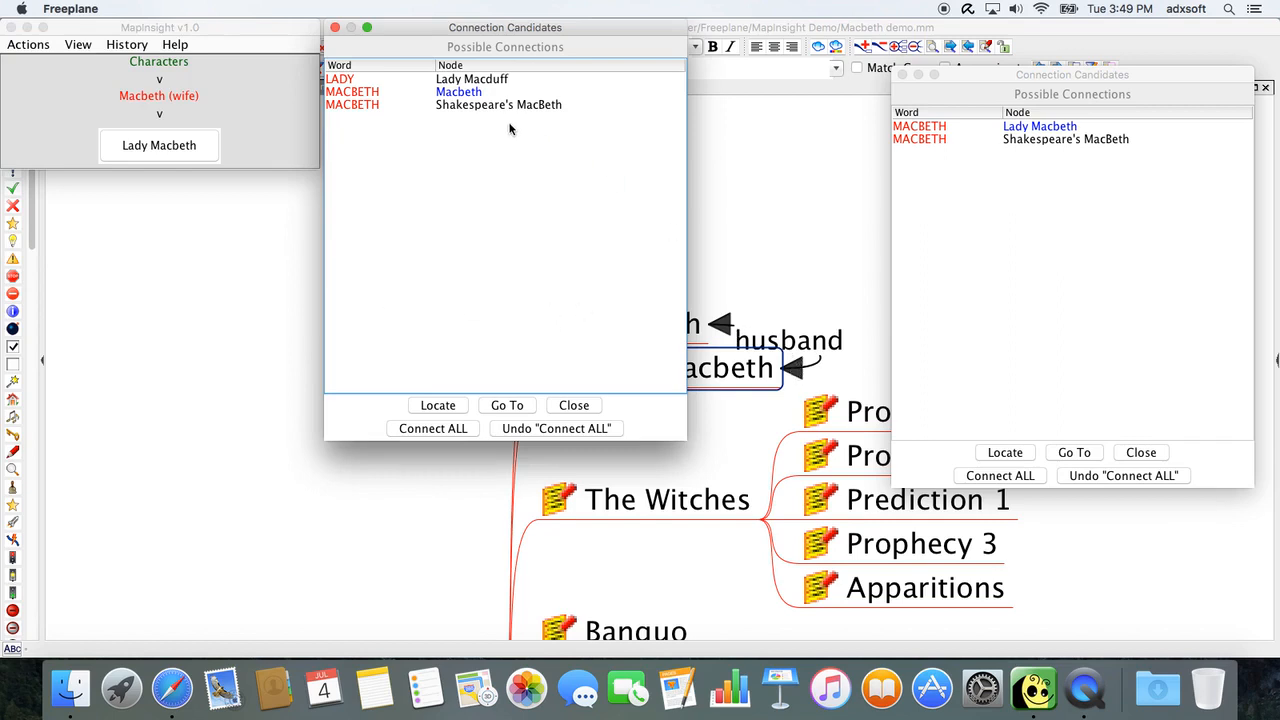
{"action": "left_click", "coordinate": [335, 27]}
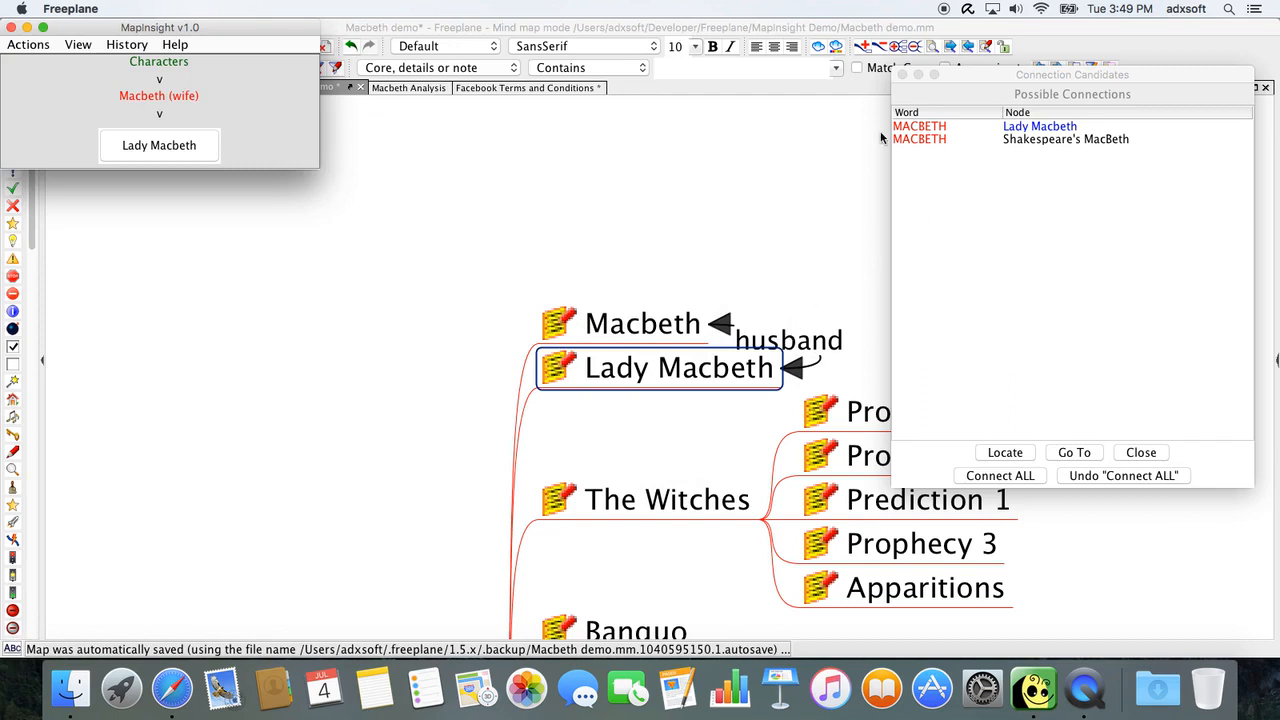
{"action": "left_click", "coordinate": [901, 74]}
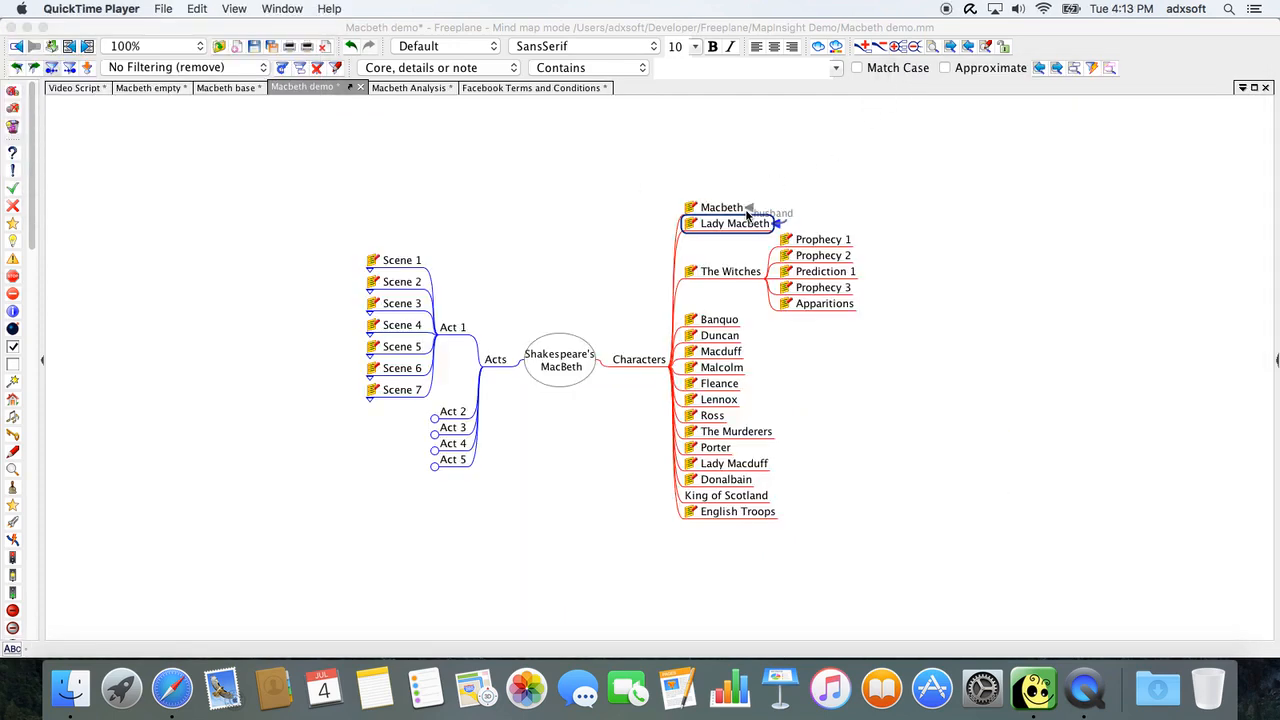
Select the root node Shakespeare's MacBeth in the map and open it in MapInsight.
{"action": "left_click", "coordinate": [585, 368]}
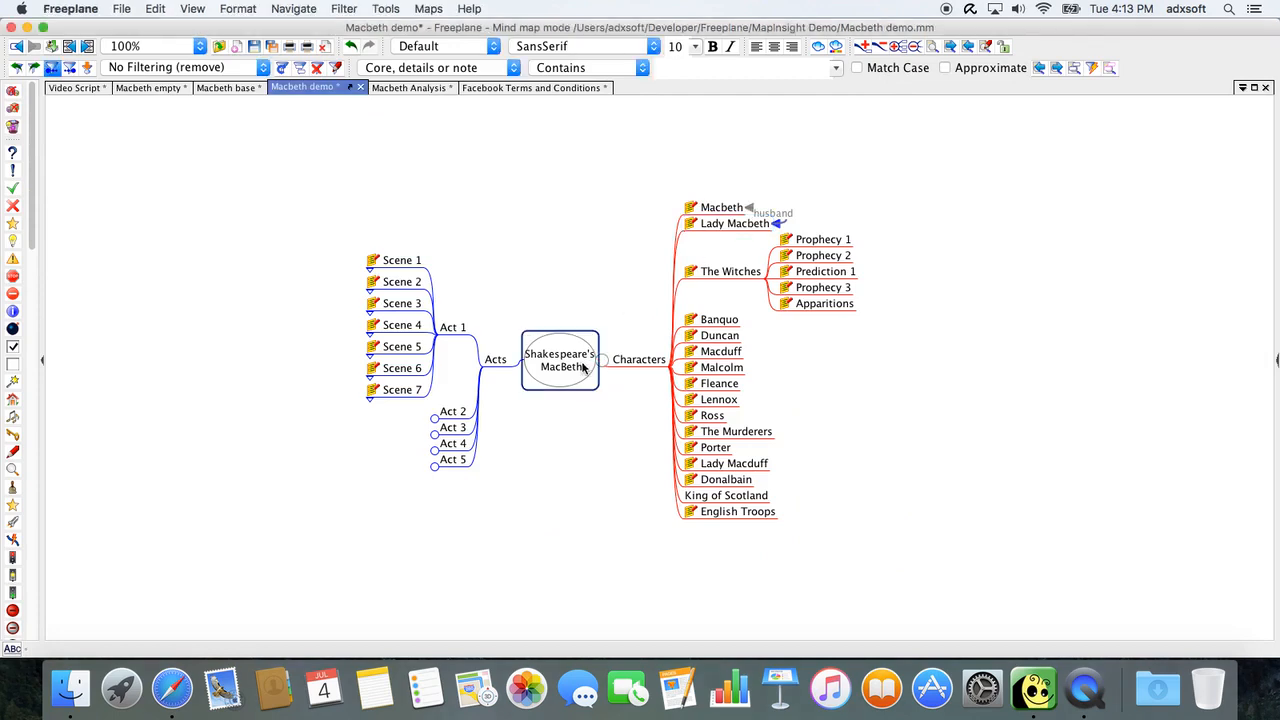
{"action": "key", "text": "ctrl+alt+m"}
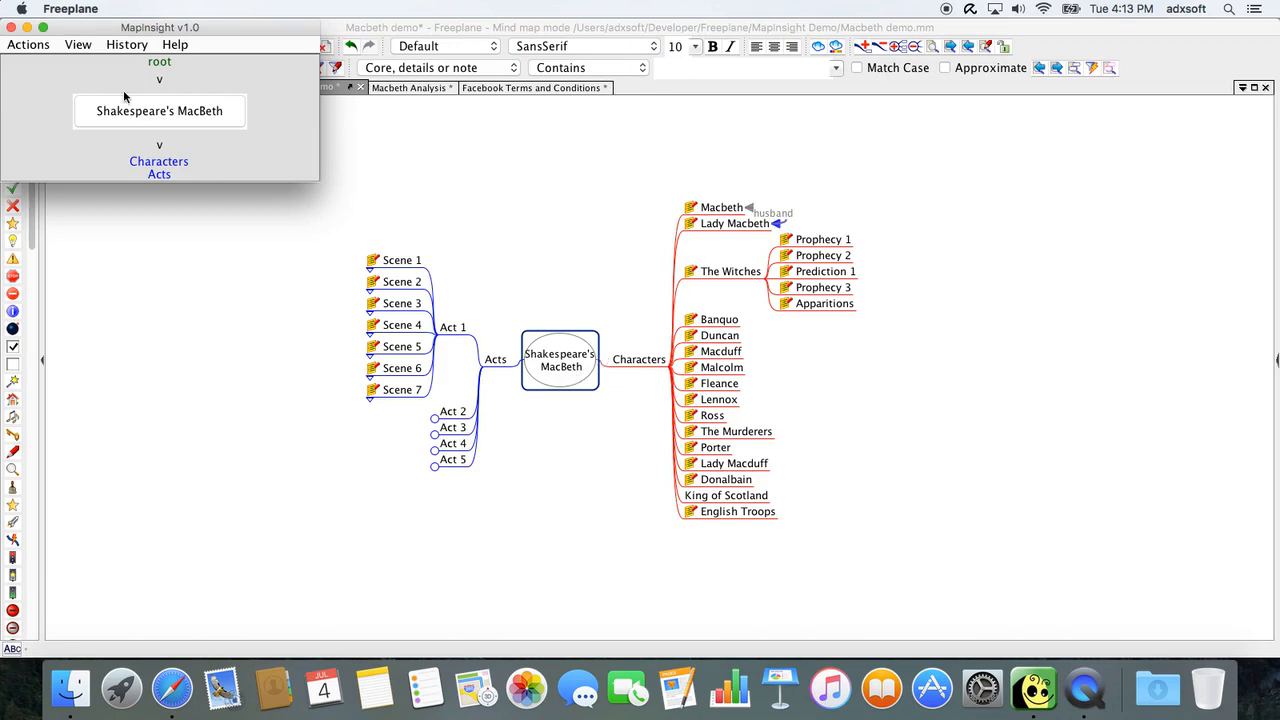
{"action": "left_click", "coordinate": [27, 45]}
{"action": "left_click", "coordinate": [58, 65]}
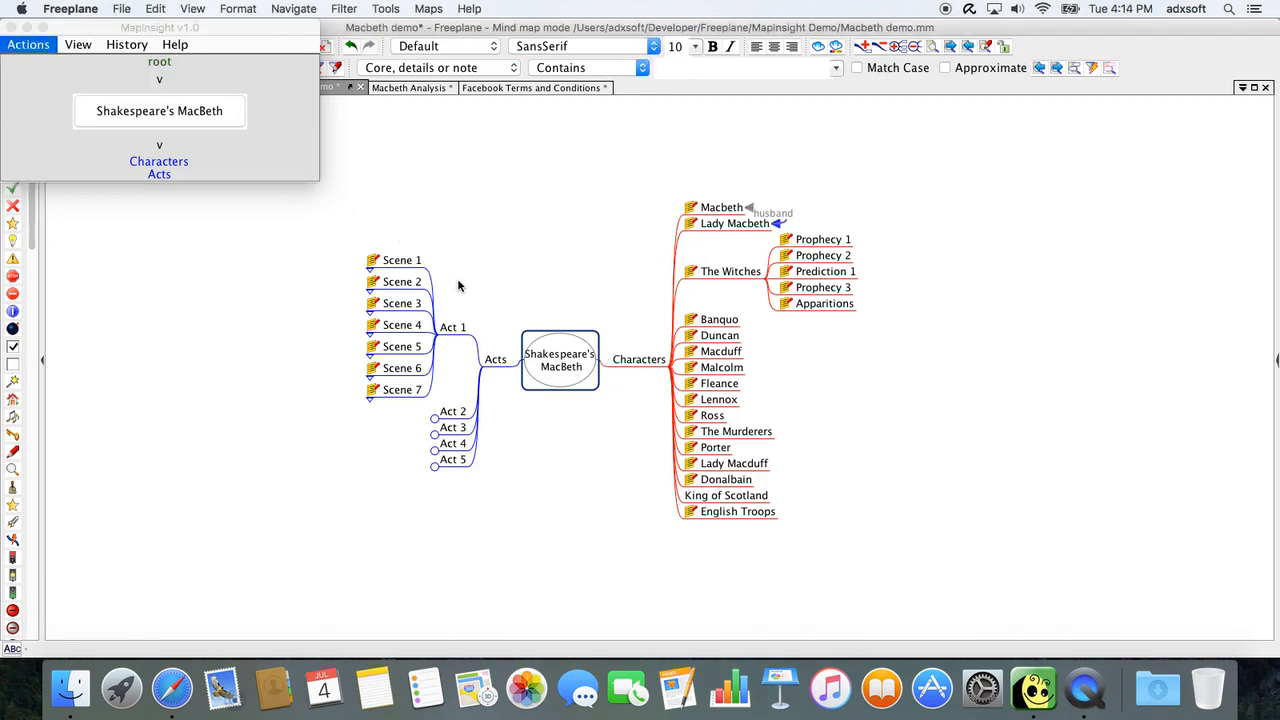
{"action": "left_click", "coordinate": [28, 45]}
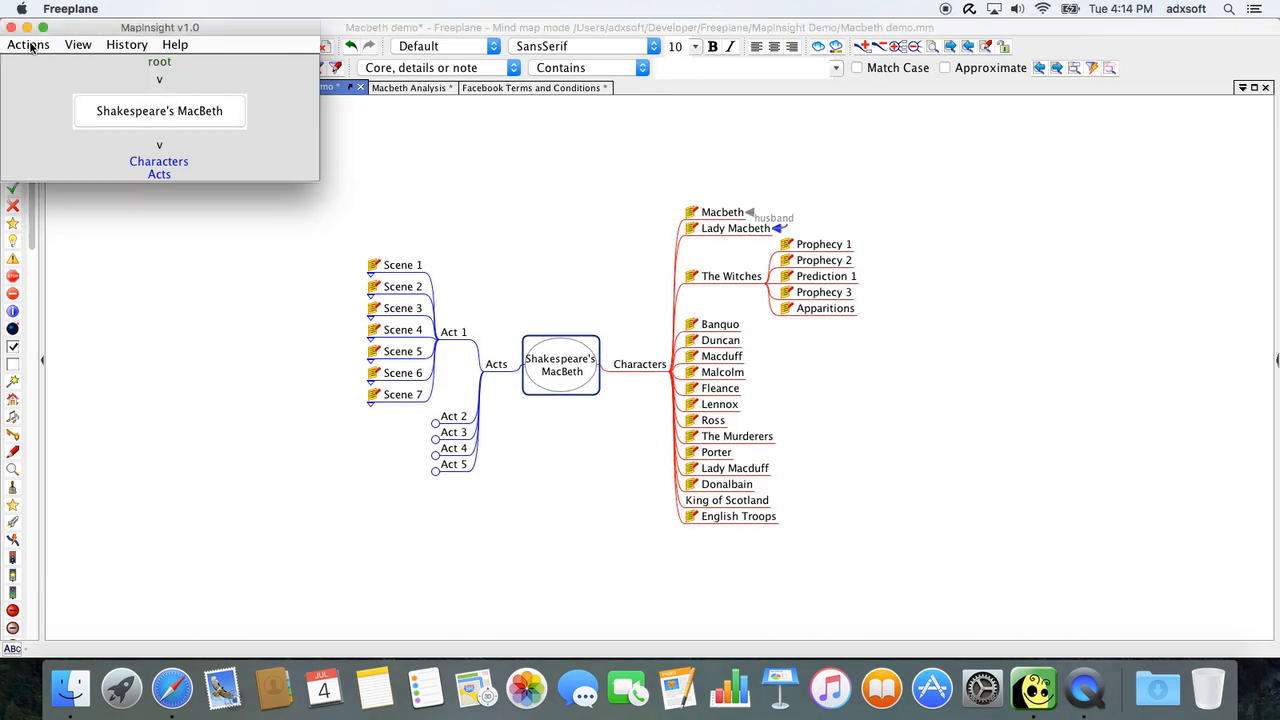
{"action": "left_click", "coordinate": [48, 70]}
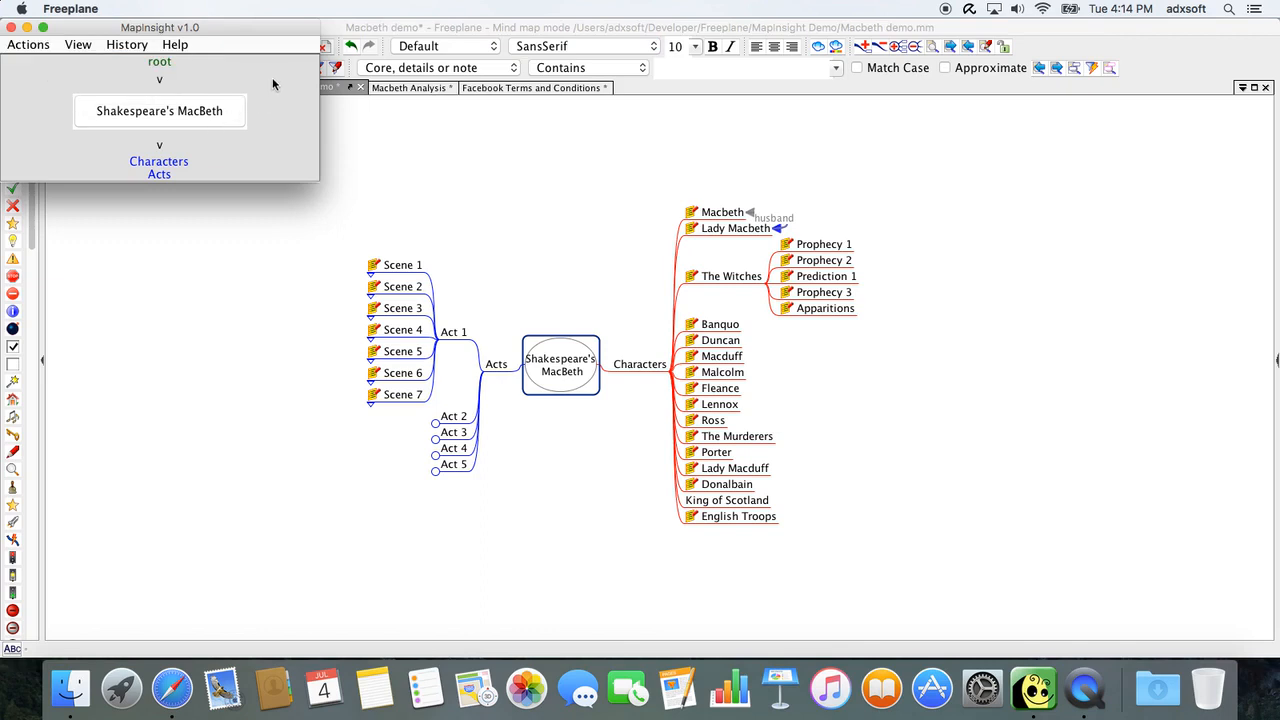
Open the Connectors Manager, place it clear of the map, and highlight the "wife" and "husband" connectors in turn.
{"action": "left_click", "coordinate": [718, 212]}
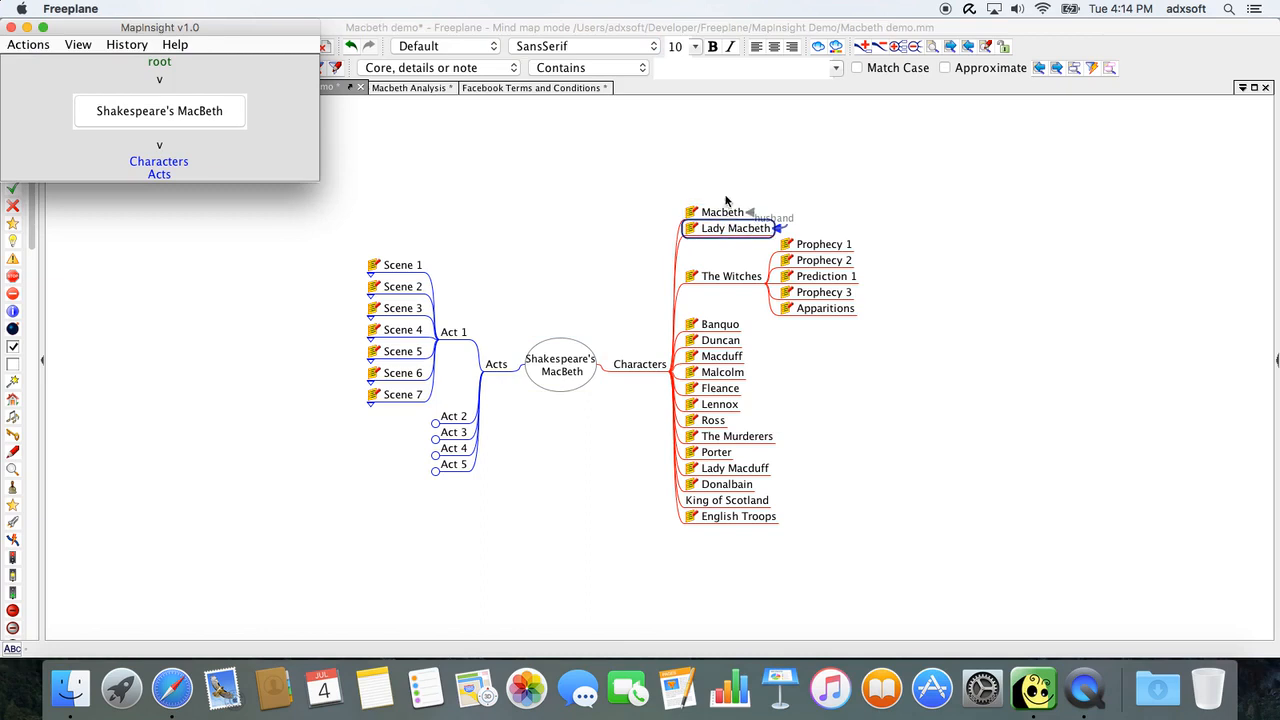
{"action": "left_click", "coordinate": [768, 229]}
{"action": "left_click", "coordinate": [78, 50]}
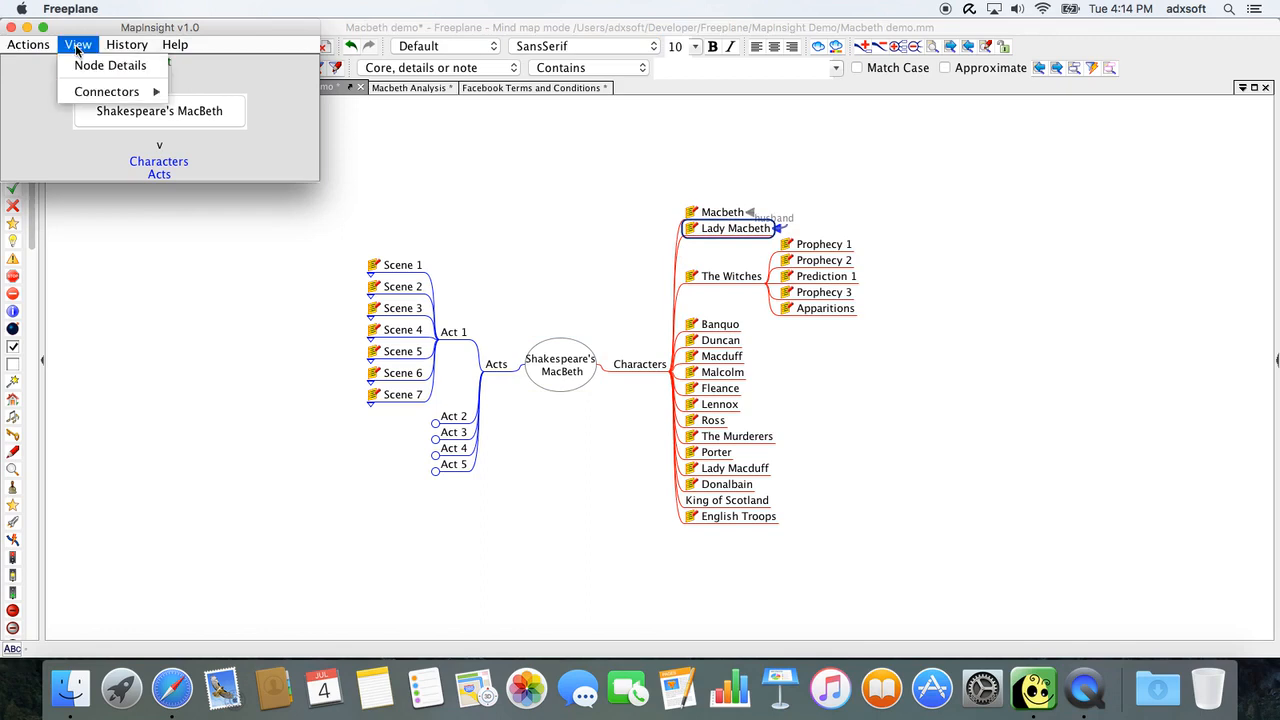
{"action": "mouse_move", "coordinate": [102, 91]}
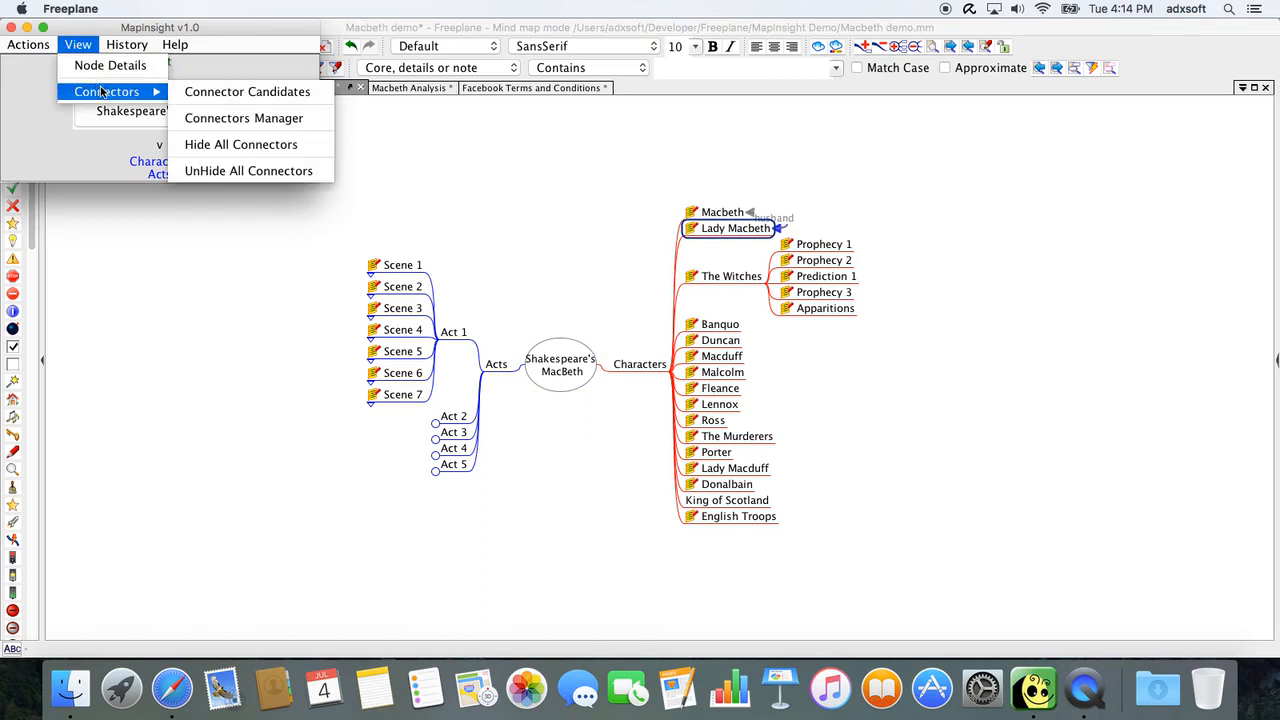
{"action": "left_click", "coordinate": [245, 115]}
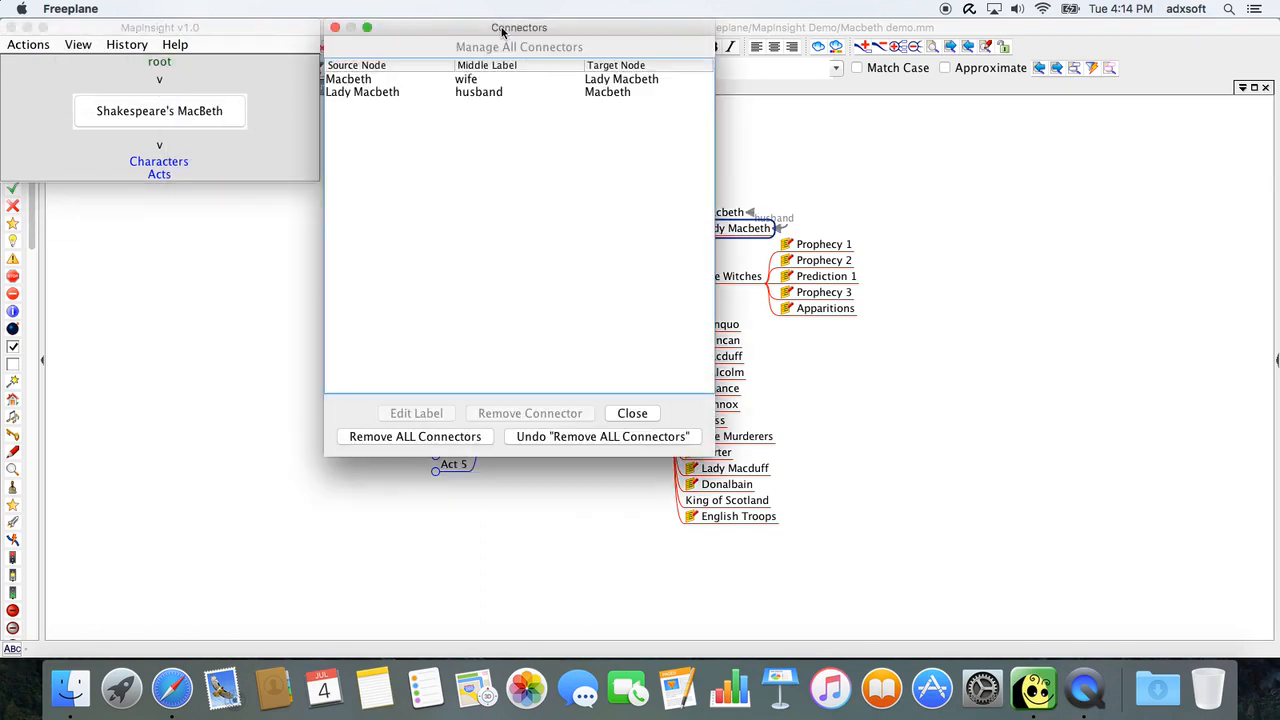
{"action": "left_click_drag", "start_coordinate": [503, 31], "coordinate": [1075, 88]}
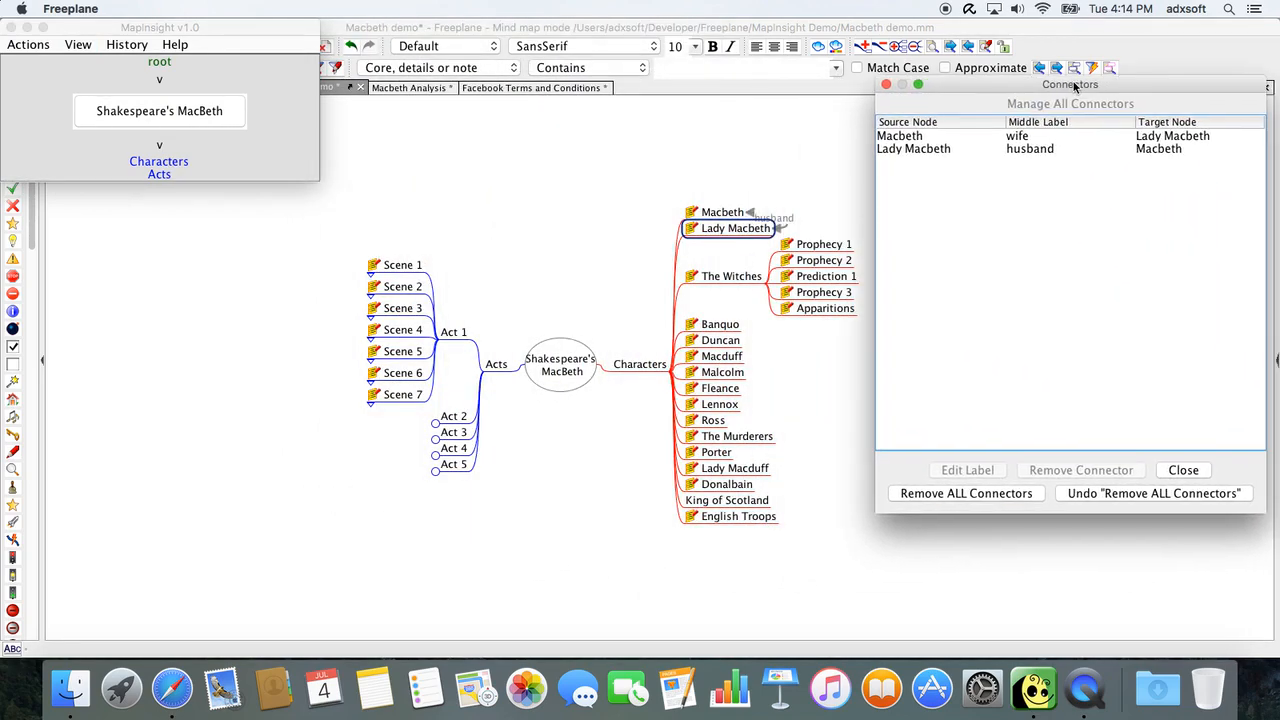
{"action": "left_click", "coordinate": [1036, 138]}
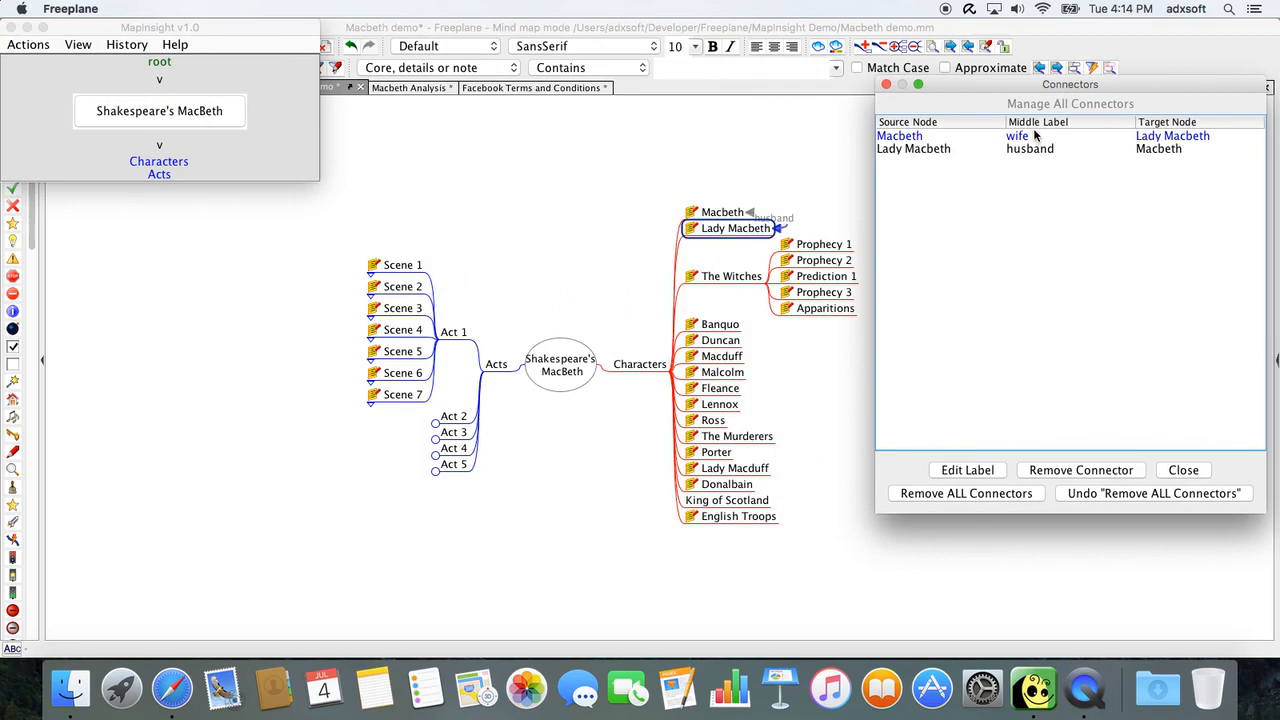
{"action": "left_click", "coordinate": [1036, 150]}
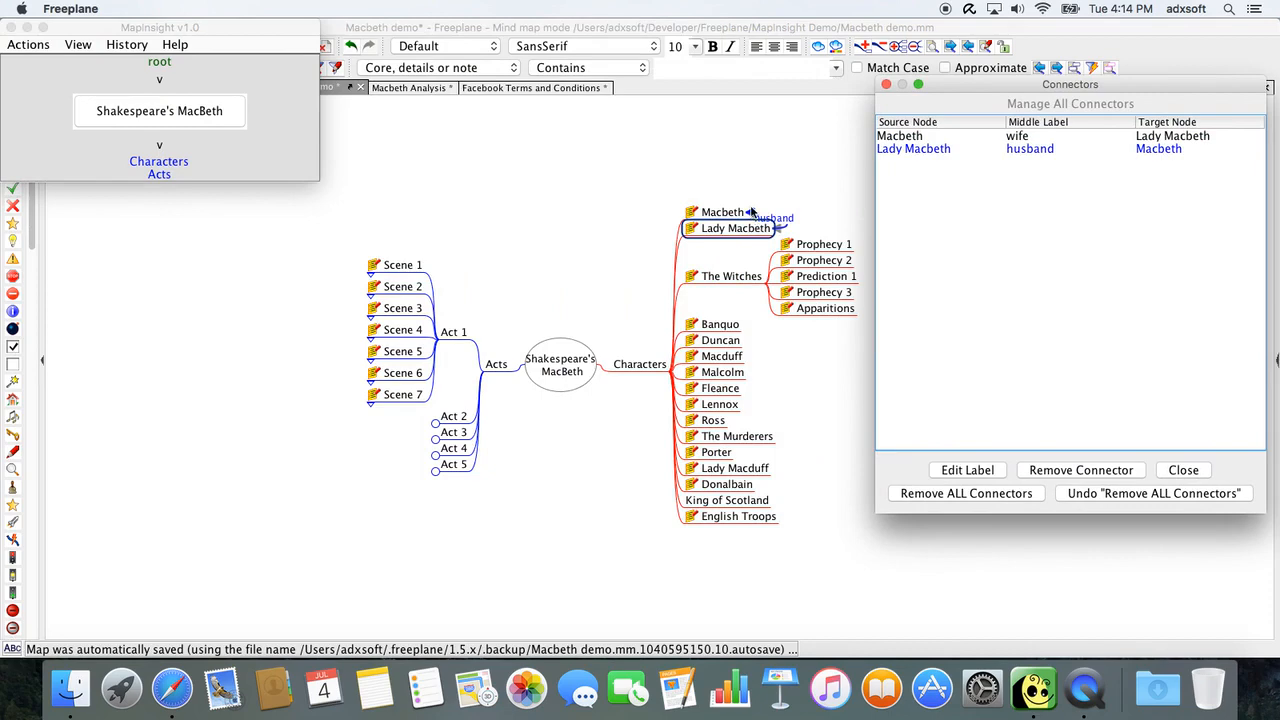
Inspect the "husband" connector on the map up close, and close the Connectors Manager and MapInsight windows.
{"action": "scroll", "coordinate": [752, 210], "scroll_direction": "up", "scroll_amount": 5}
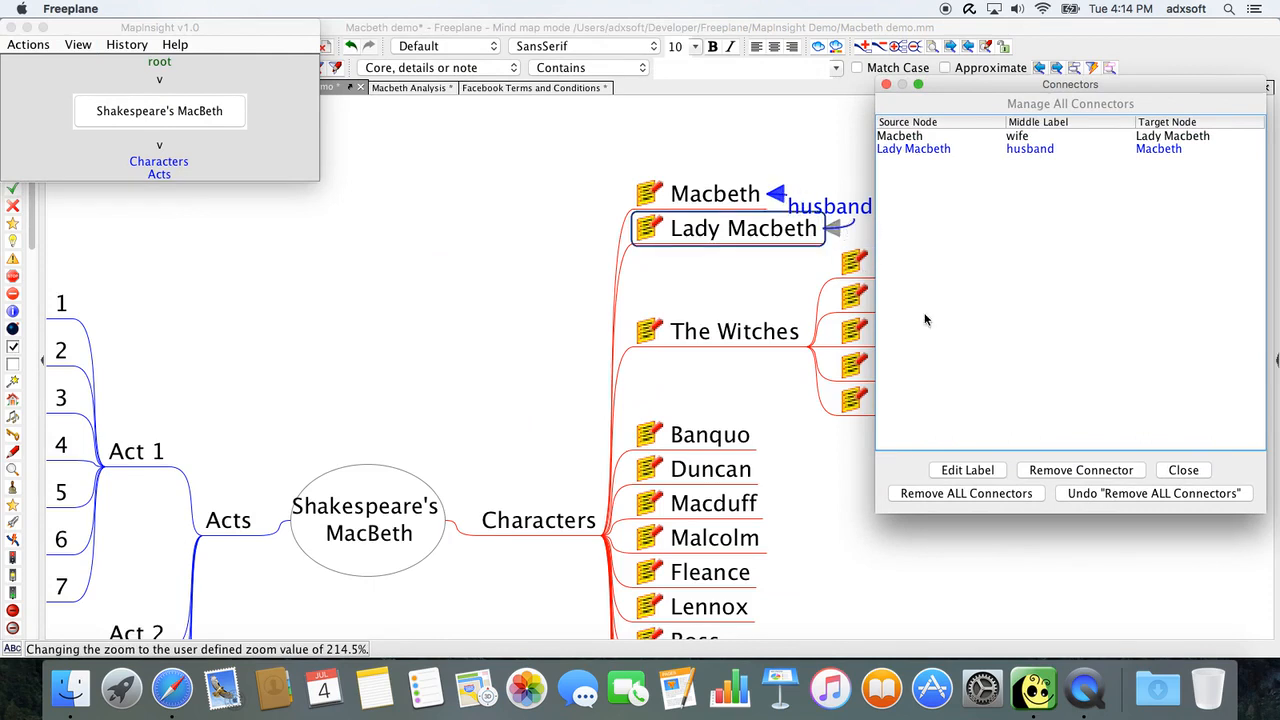
{"action": "left_click", "coordinate": [1183, 470]}
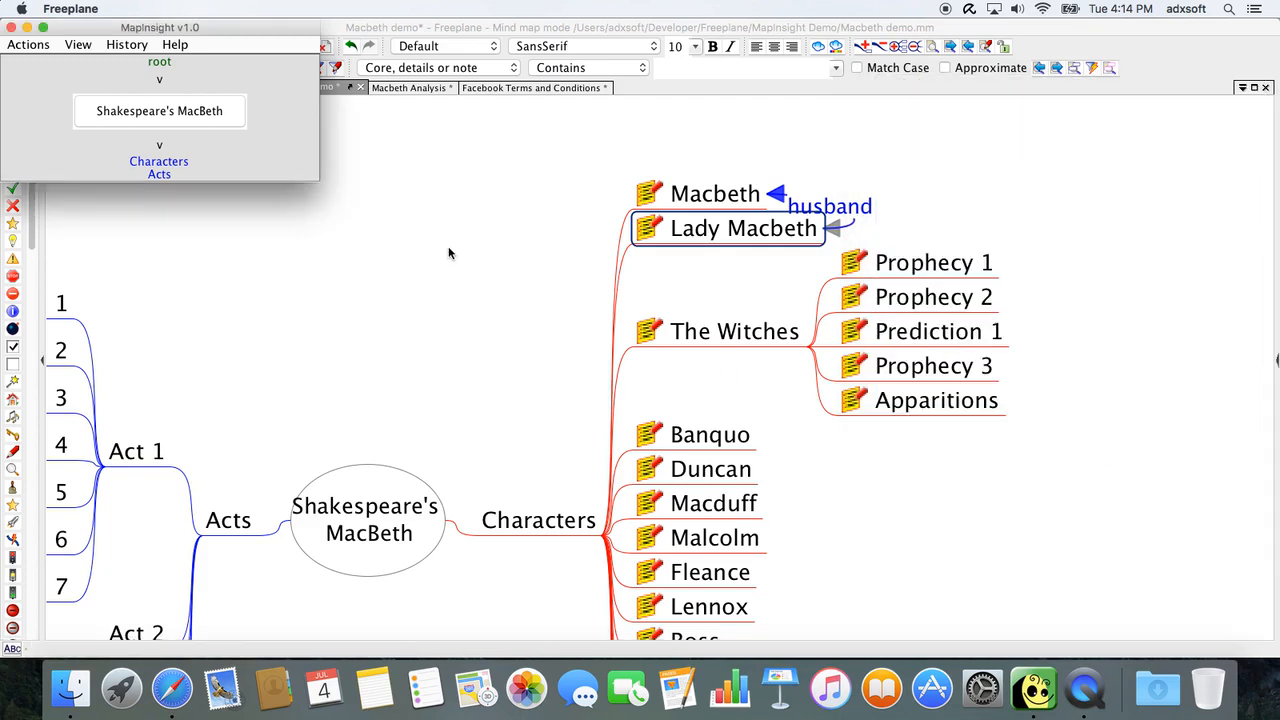
{"action": "scroll", "coordinate": [449, 253], "scroll_direction": "down", "scroll_amount": 5}
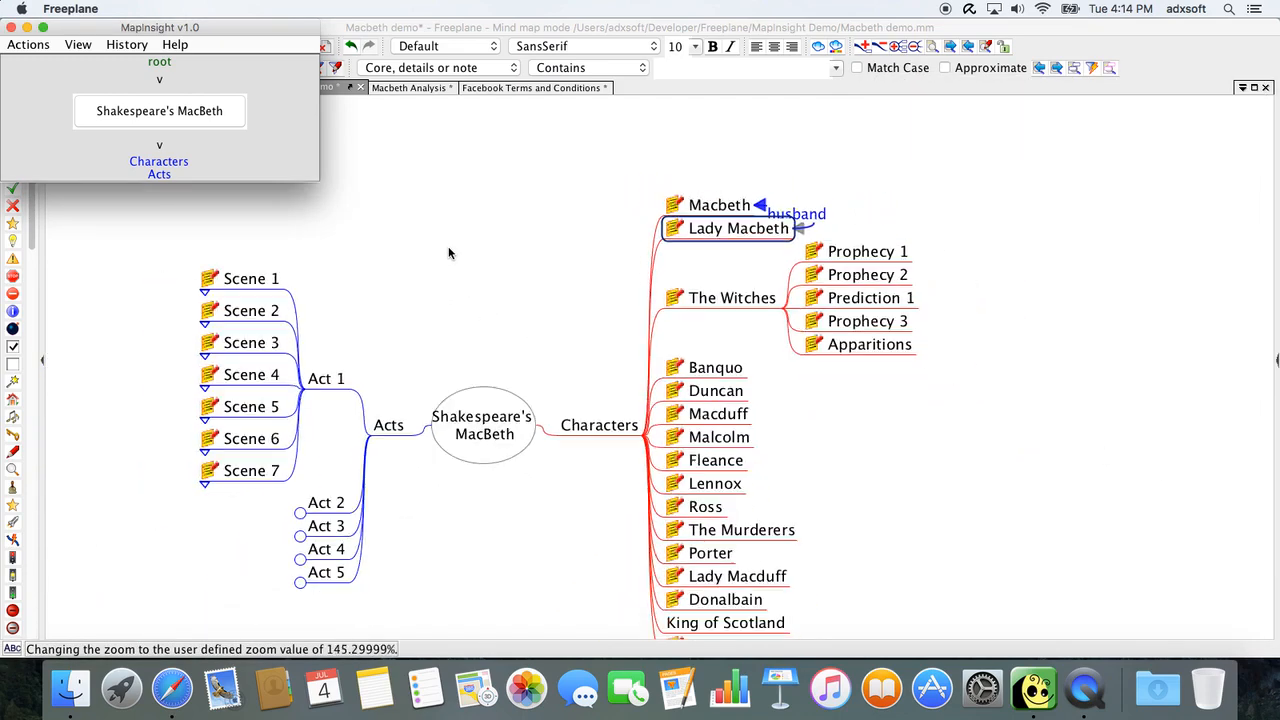
{"action": "left_click", "coordinate": [12, 27]}
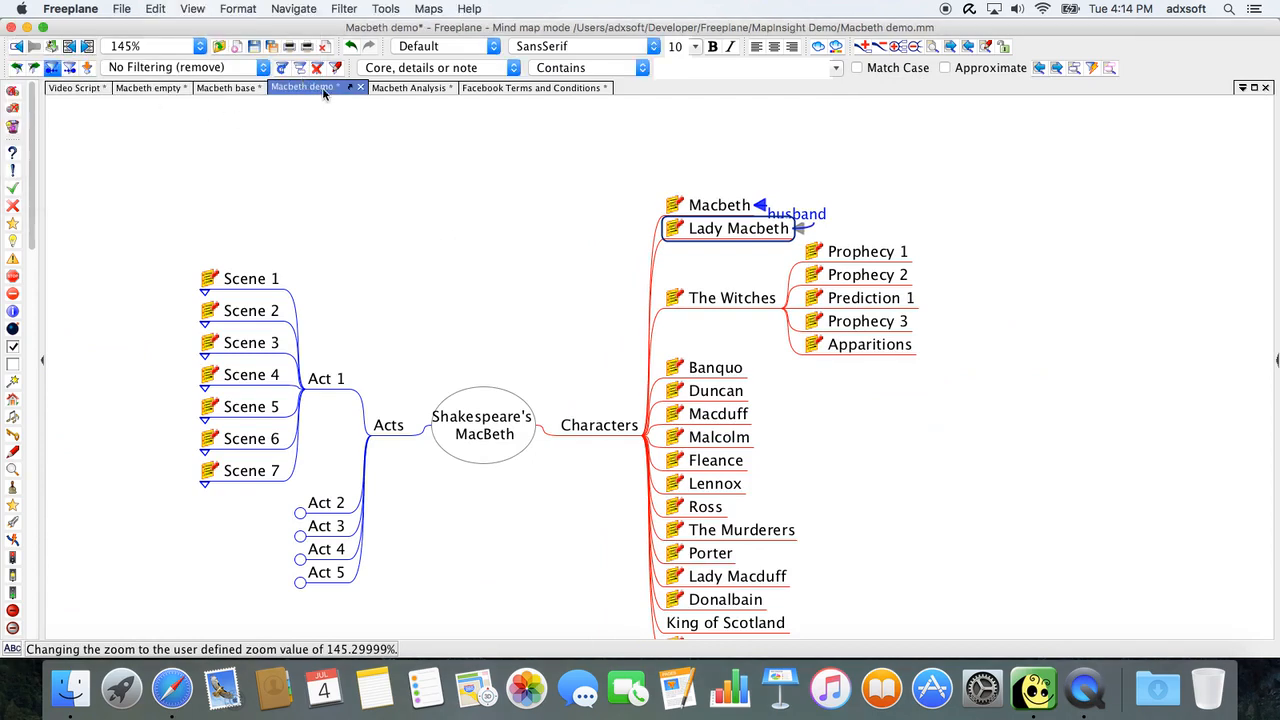
Switch to the Macbeth Analysis map and open its root node, Shakespeare's MacBeth, in MapInsight.
{"action": "left_click", "coordinate": [386, 90]}
{"action": "left_click", "coordinate": [790, 218]}
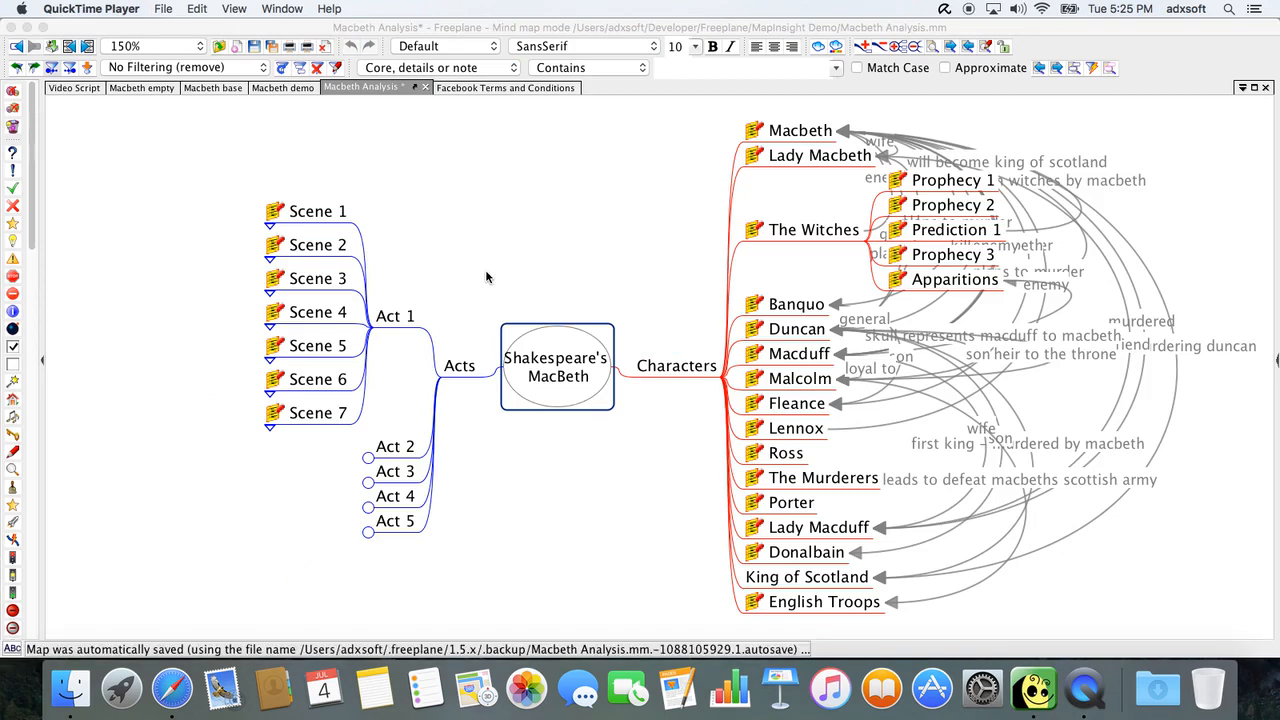
{"action": "left_click", "coordinate": [572, 350]}
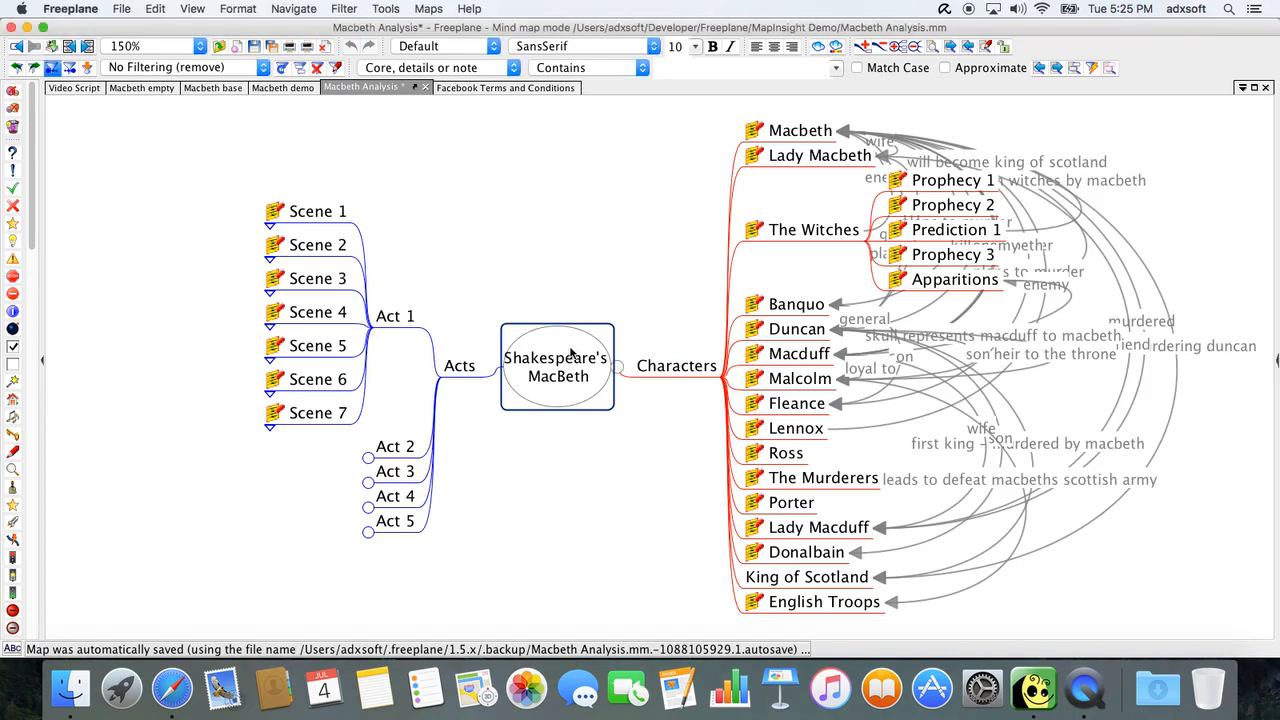
{"action": "left_click", "coordinate": [571, 352]}
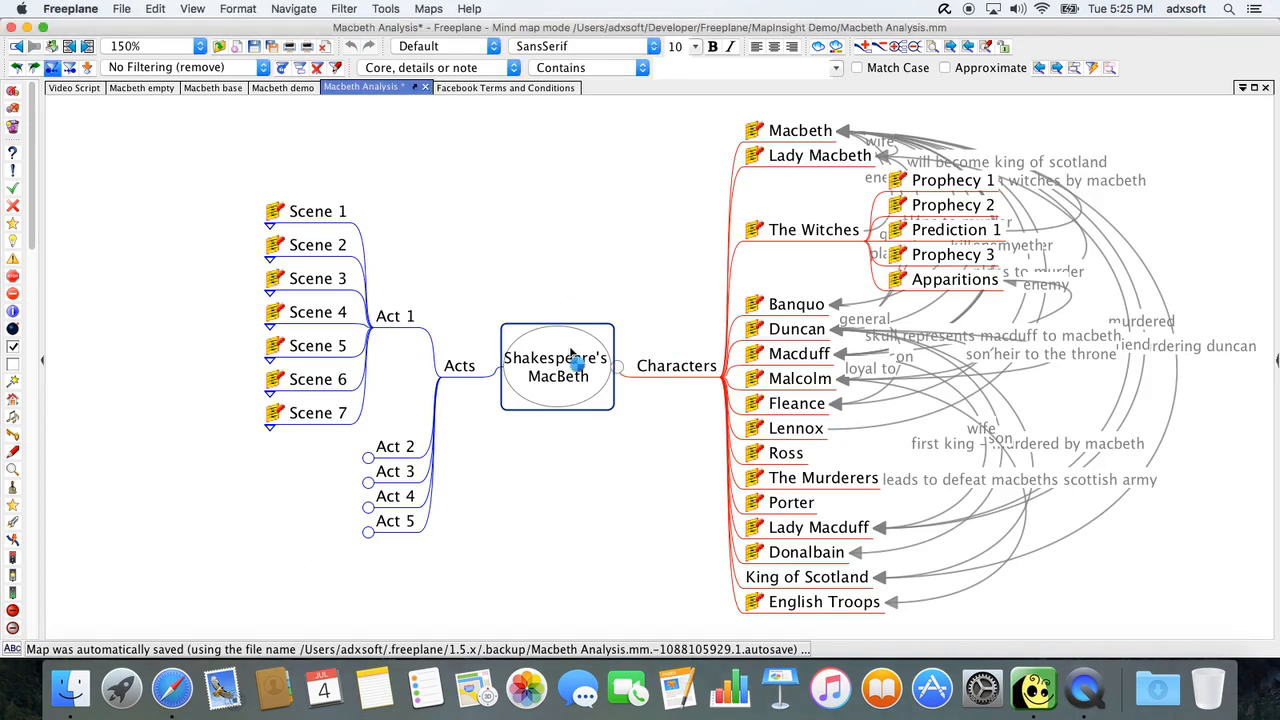
{"action": "left_click", "coordinate": [385, 332]}
{"action": "left_click", "coordinate": [531, 383]}
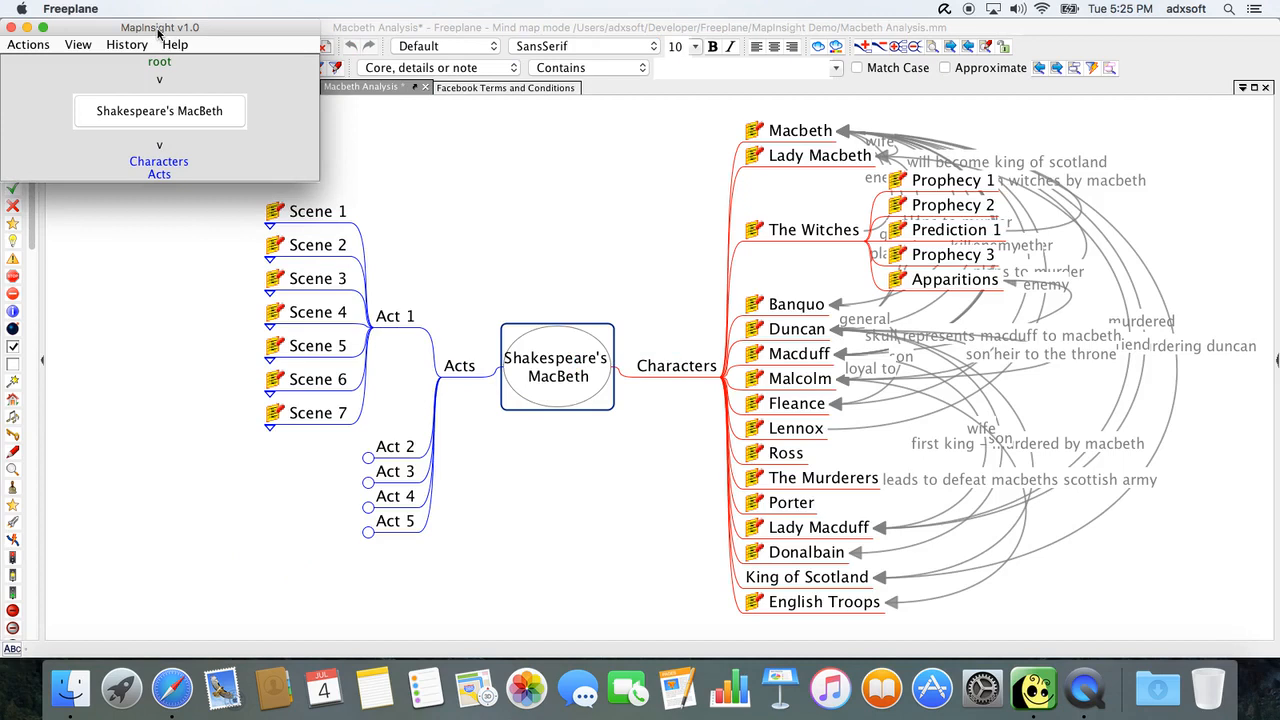
Navigate through Characters to Macbeth in MapInsight and read the details of his incoming and outgoing connectors.
{"action": "left_click", "coordinate": [158, 162]}
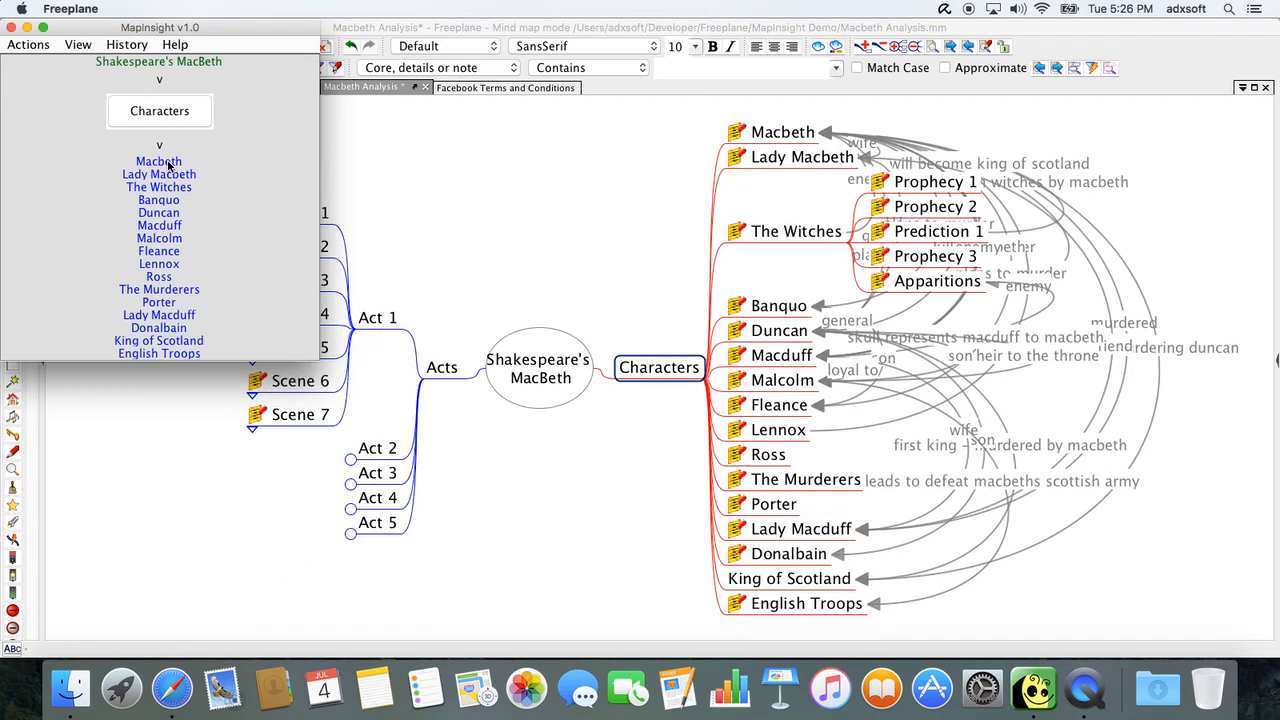
{"action": "left_click", "coordinate": [150, 163]}
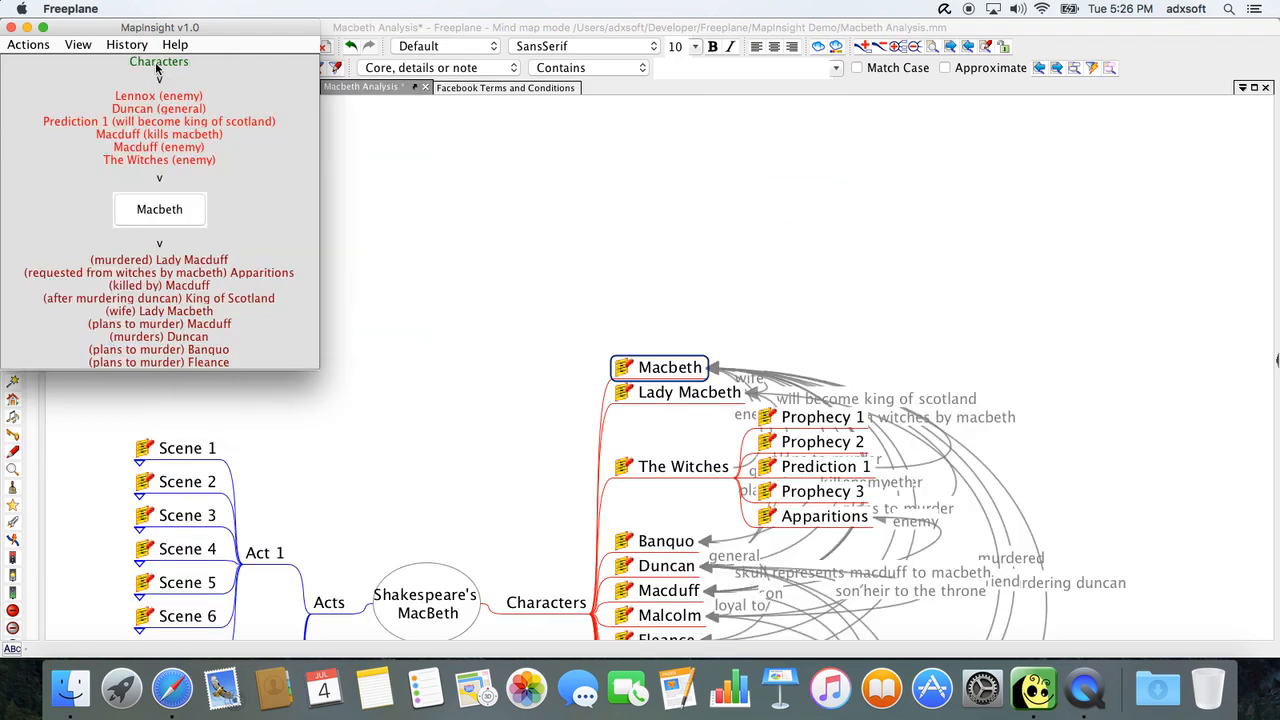
{"action": "mouse_move", "coordinate": [151, 98]}
{"action": "mouse_move", "coordinate": [151, 163]}
{"action": "mouse_move", "coordinate": [187, 121]}
{"action": "mouse_move", "coordinate": [163, 210]}
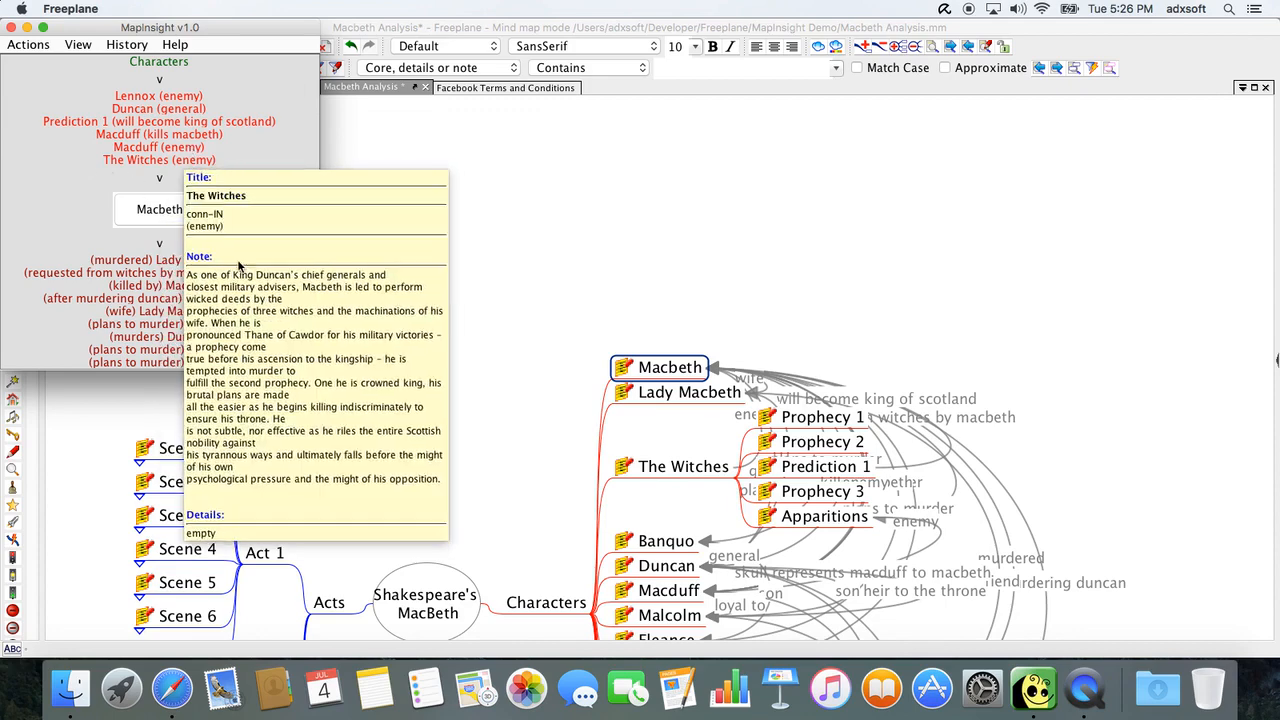
{"action": "mouse_move", "coordinate": [44, 336]}
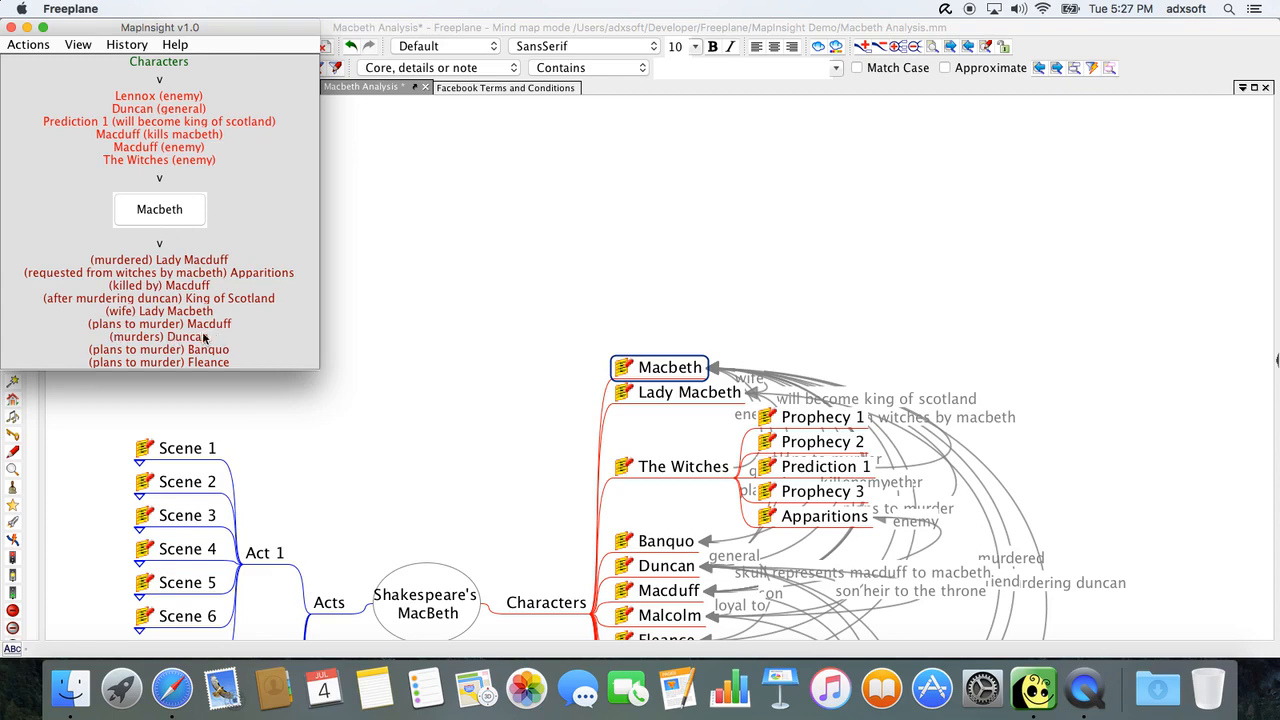
{"action": "mouse_move", "coordinate": [137, 346]}
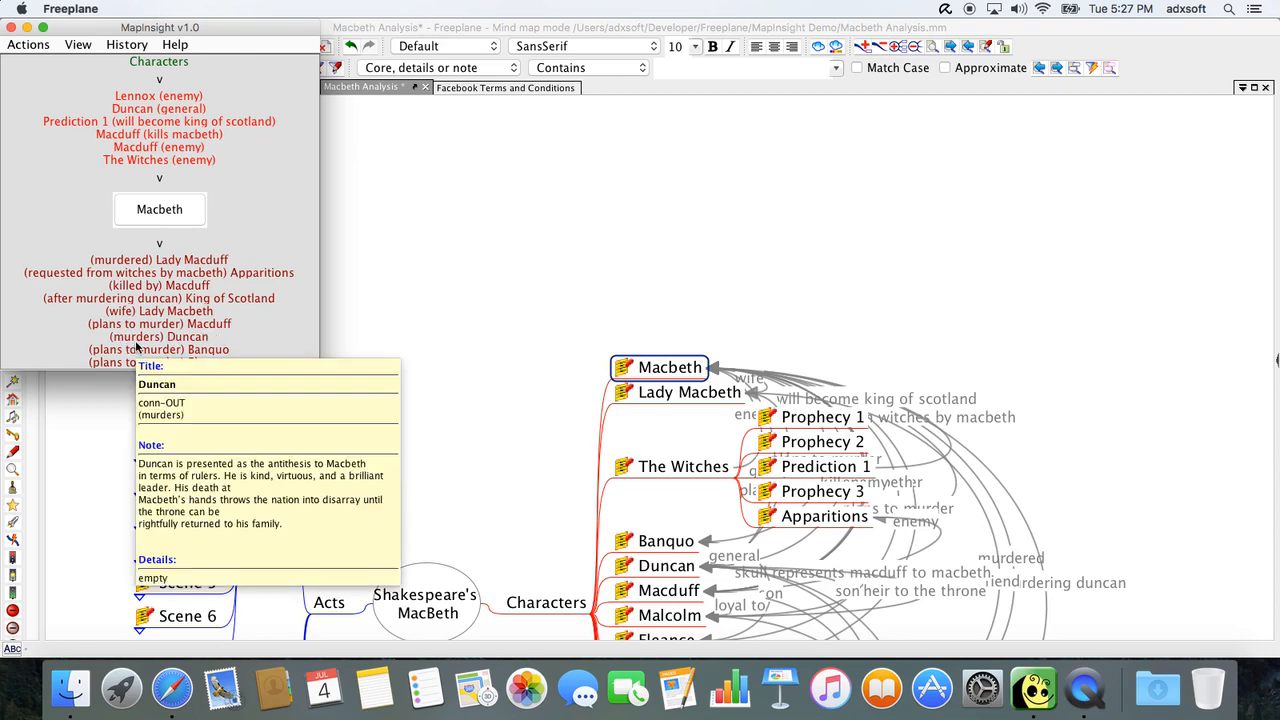
{"action": "mouse_move", "coordinate": [178, 364]}
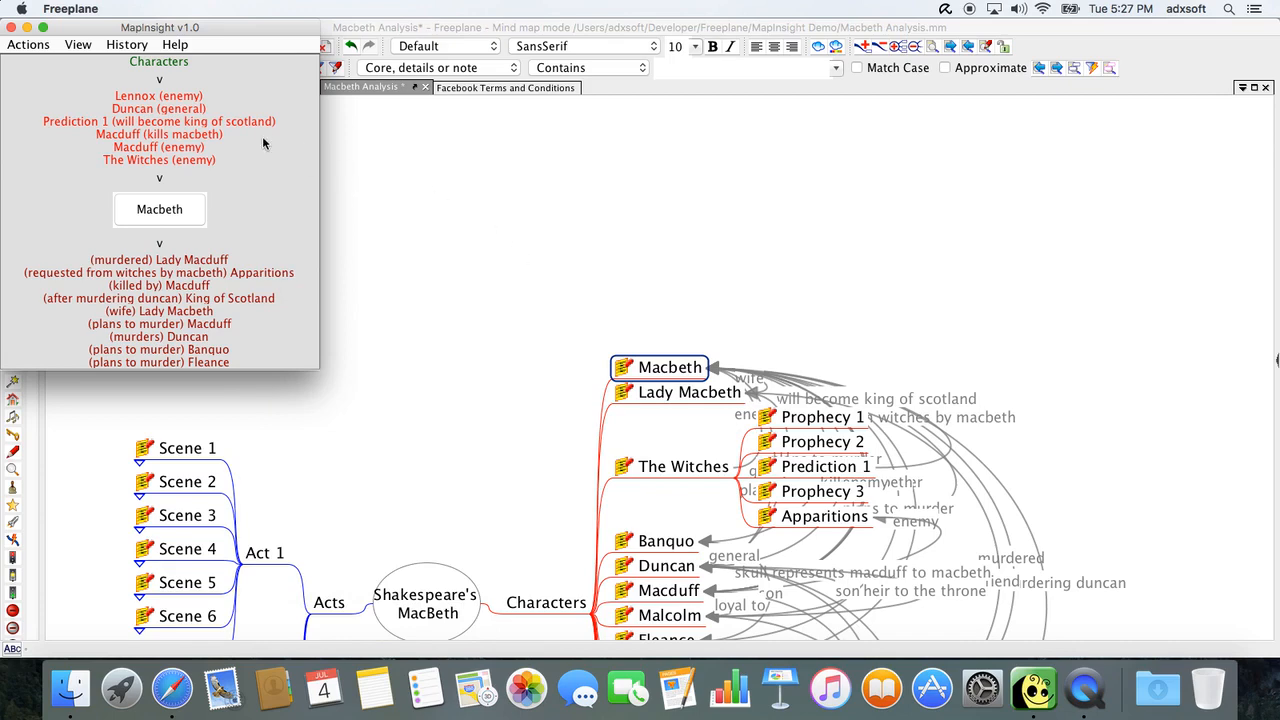
Follow Macbeth's incoming "general" connector to Duncan and examine Duncan's incoming and outgoing connectors.
{"action": "left_click", "coordinate": [132, 110]}
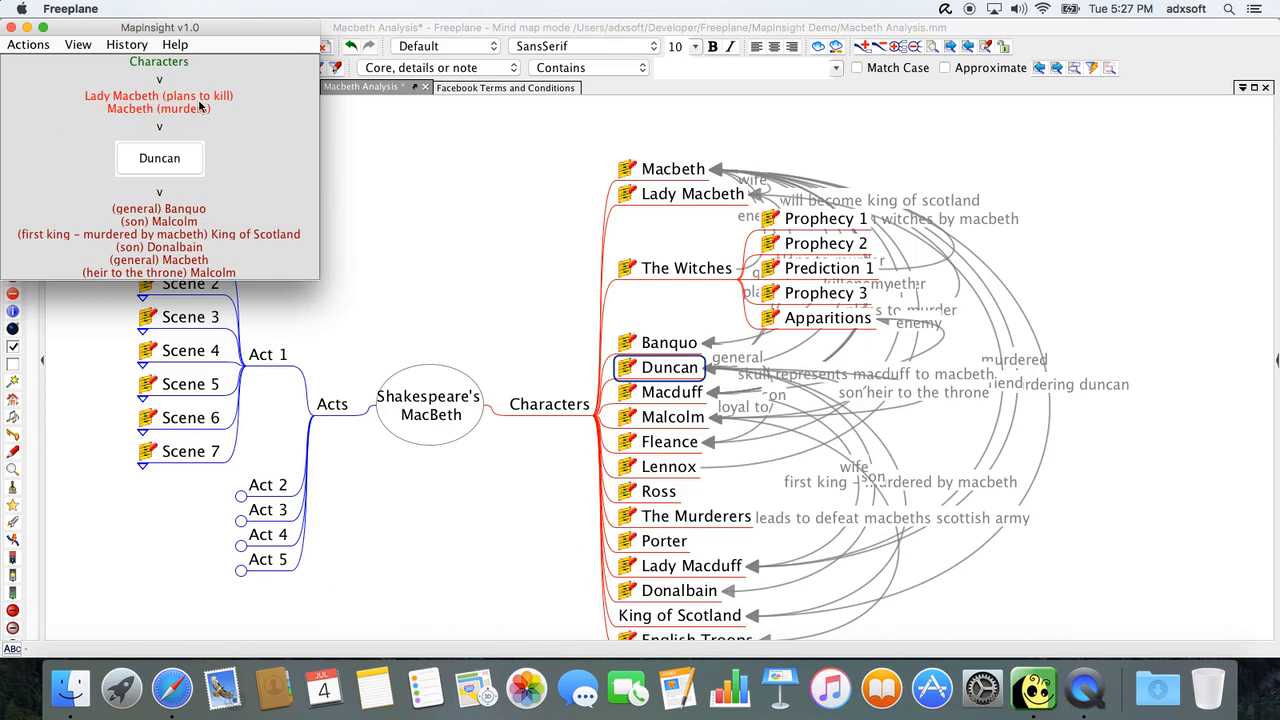
{"action": "mouse_move", "coordinate": [147, 99]}
{"action": "mouse_move", "coordinate": [228, 212]}
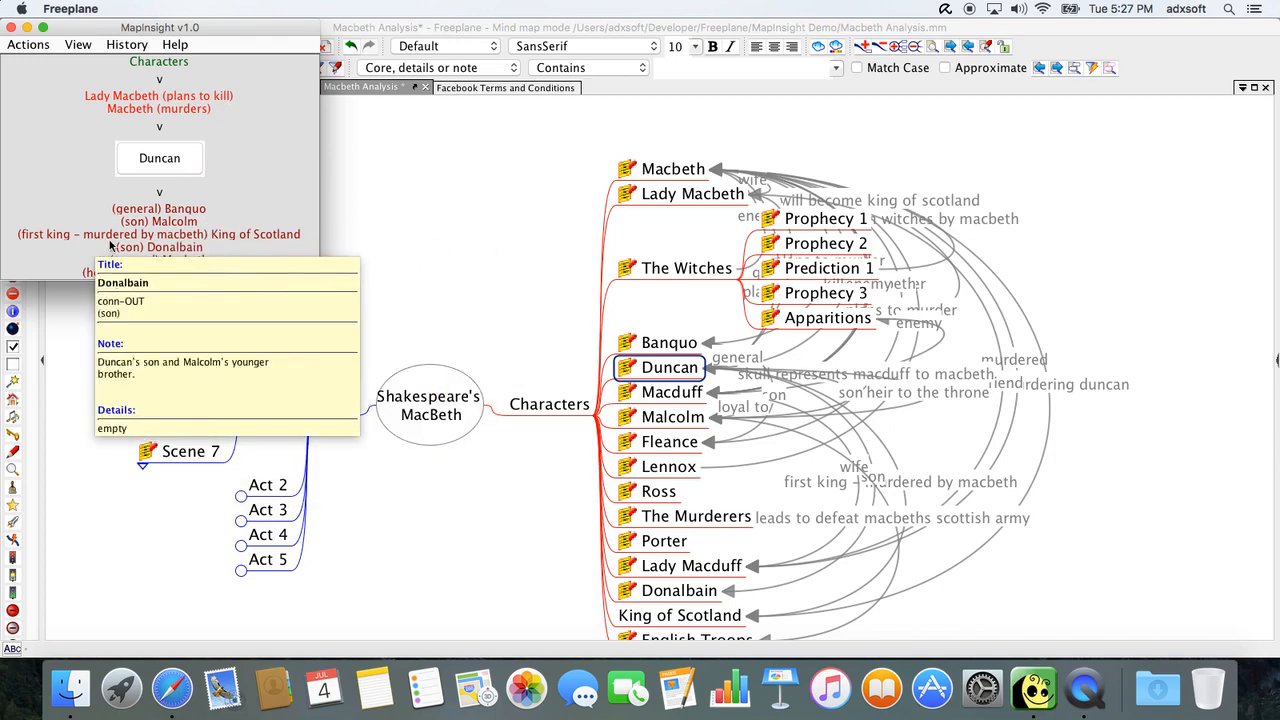
{"action": "mouse_move", "coordinate": [141, 245]}
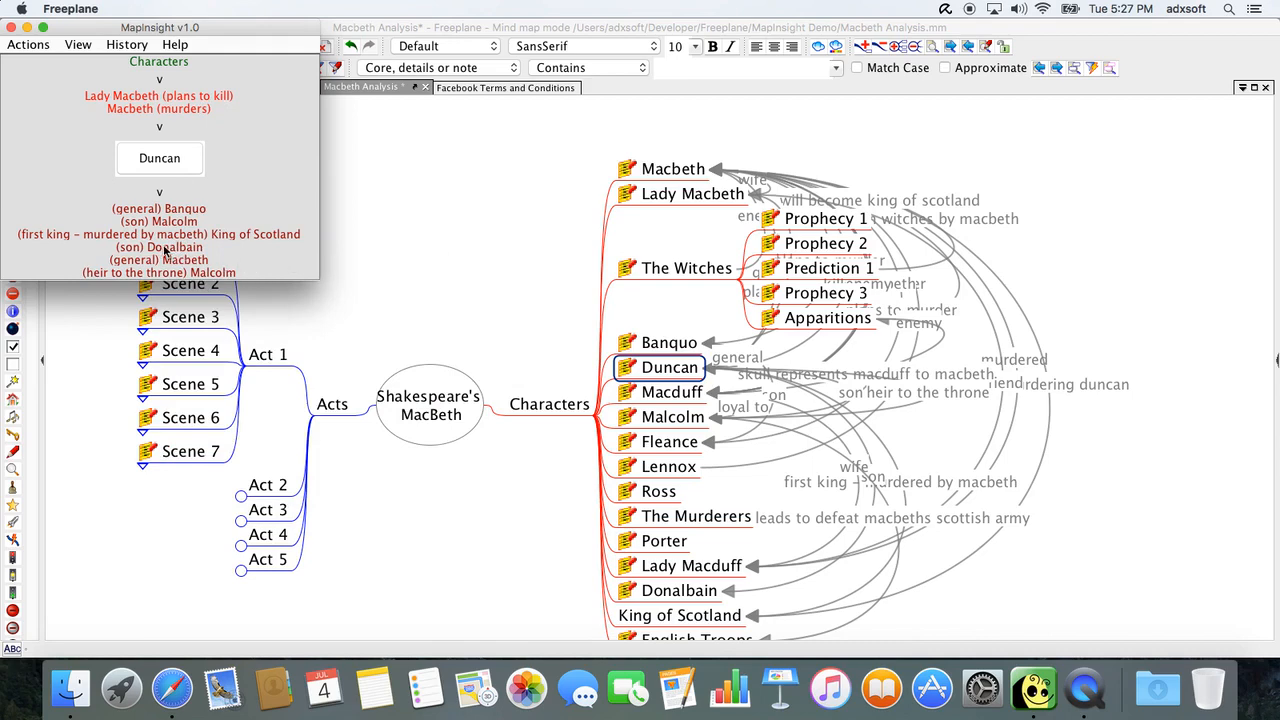
{"action": "mouse_move", "coordinate": [202, 275]}
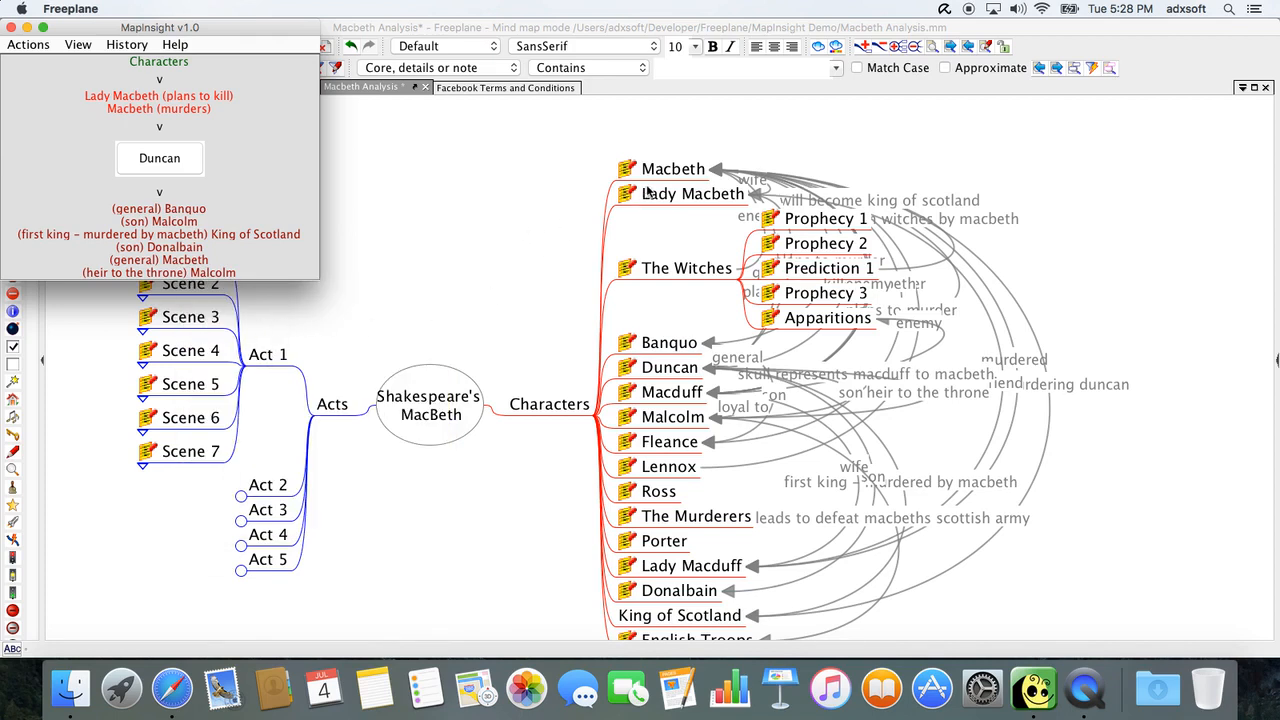
{"action": "left_click", "coordinate": [670, 343]}
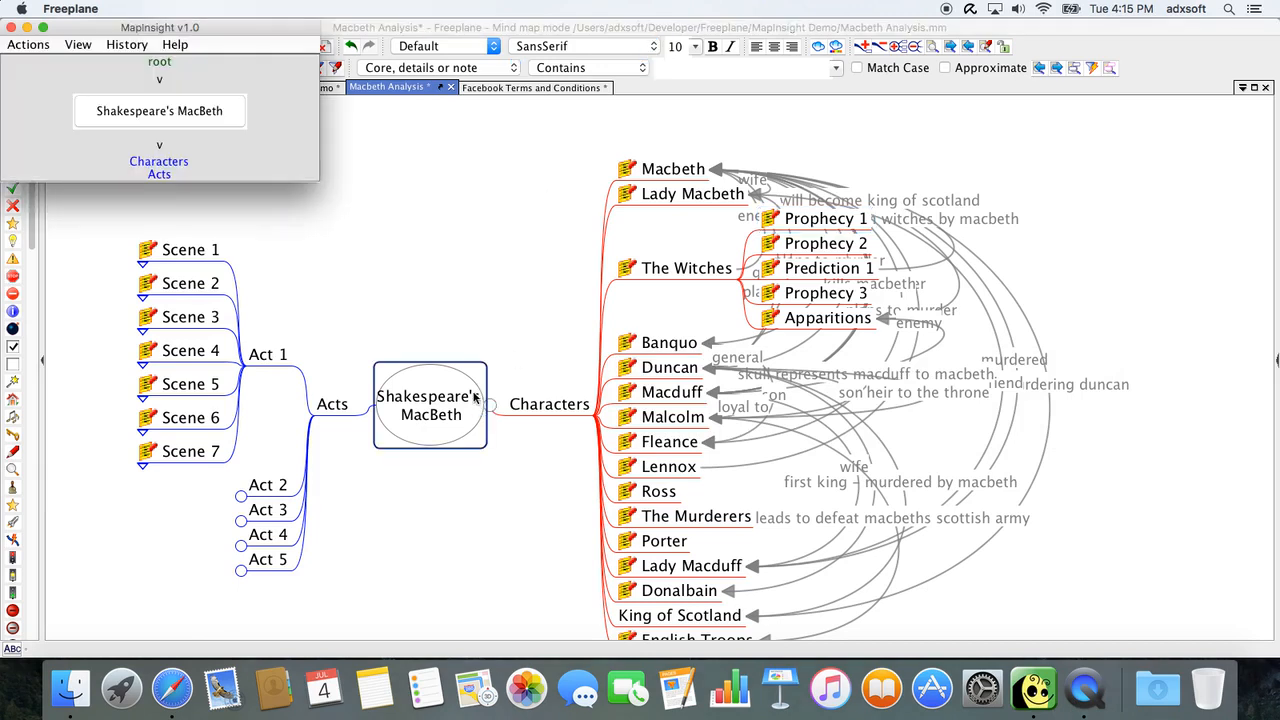
Open the Connectors Manager, place it clear of the characters, and highlight Macbeth's "plans to murder" connector to Banquo.
{"action": "left_click", "coordinate": [78, 44]}
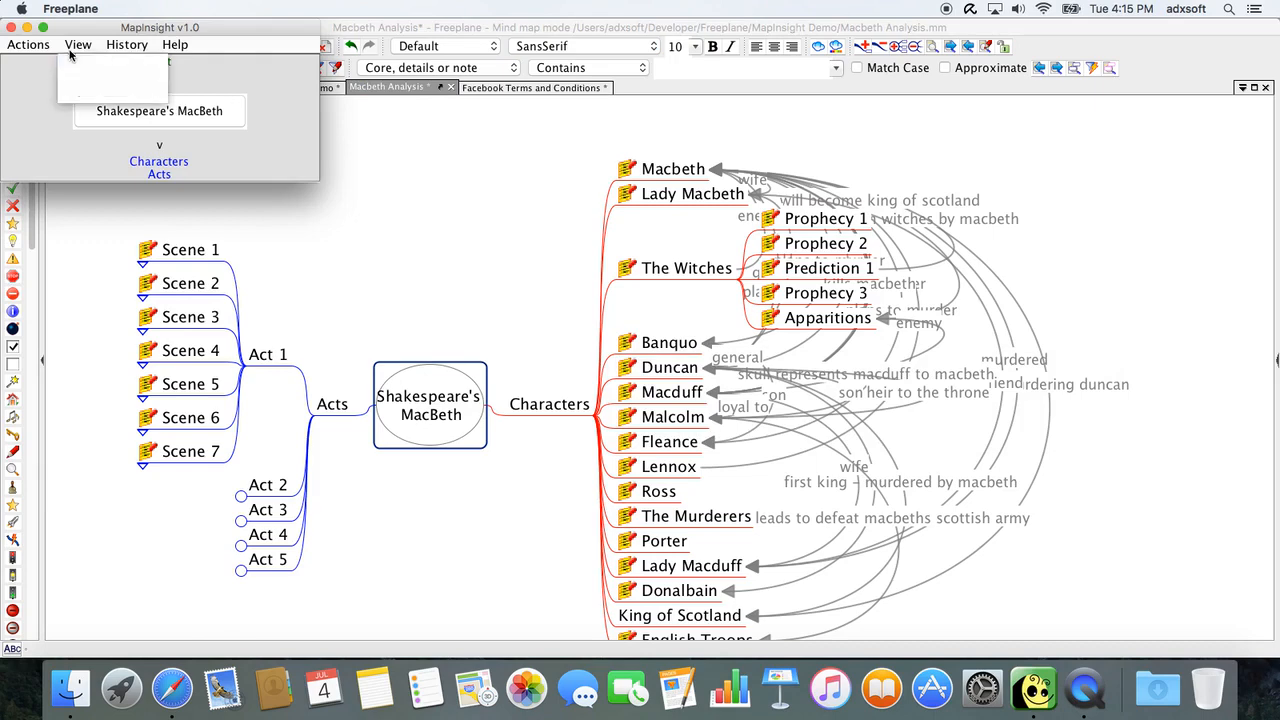
{"action": "mouse_move", "coordinate": [126, 94]}
{"action": "left_click", "coordinate": [236, 118]}
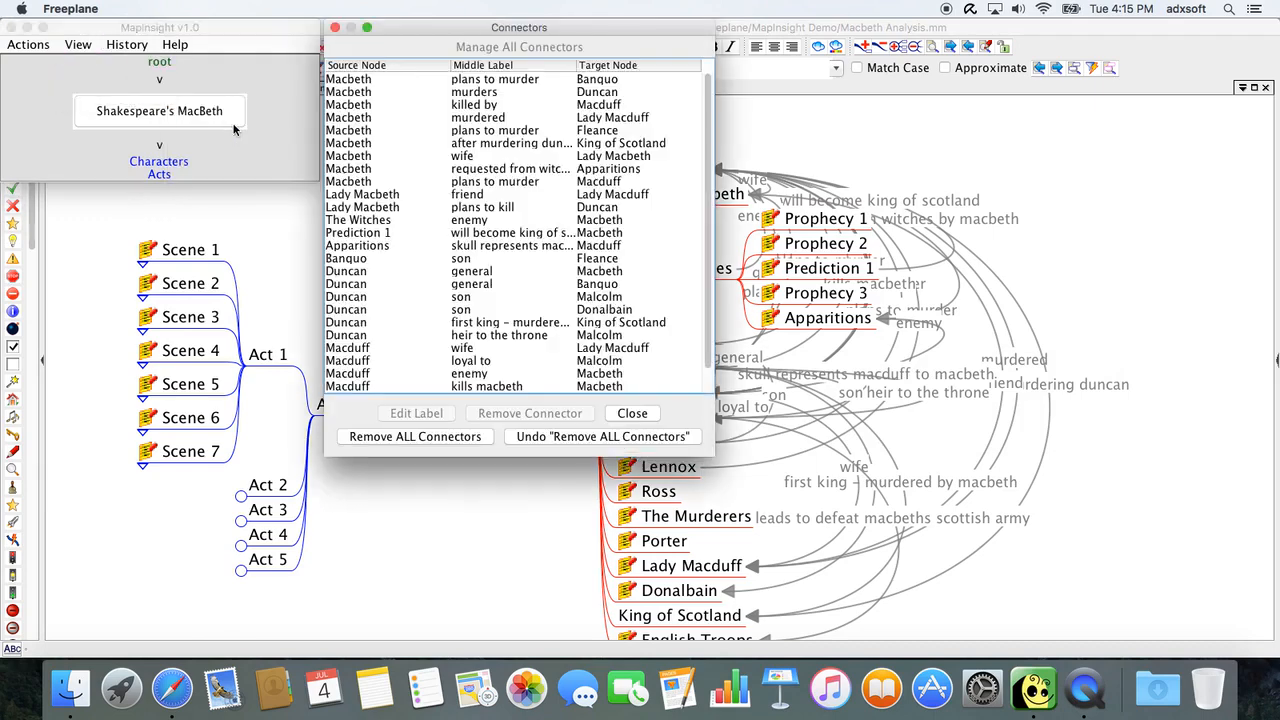
{"action": "left_click_drag", "start_coordinate": [566, 33], "coordinate": [401, 47]}
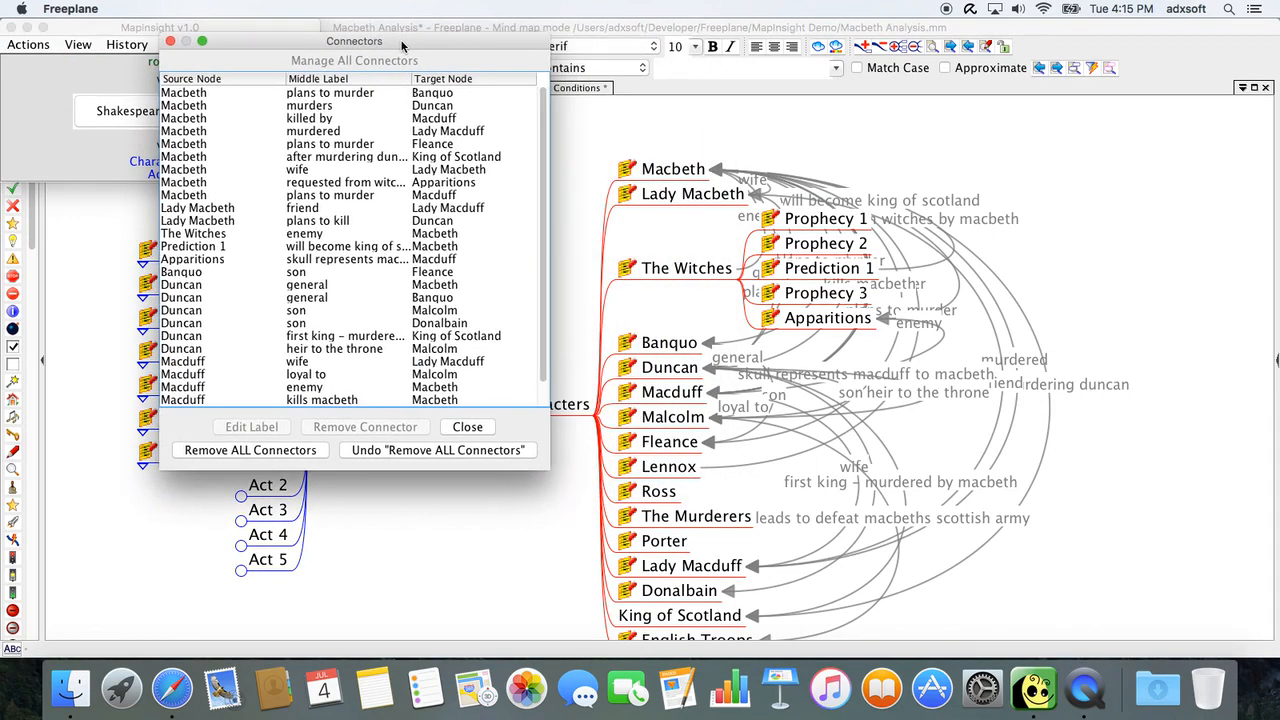
{"action": "left_click", "coordinate": [335, 95]}
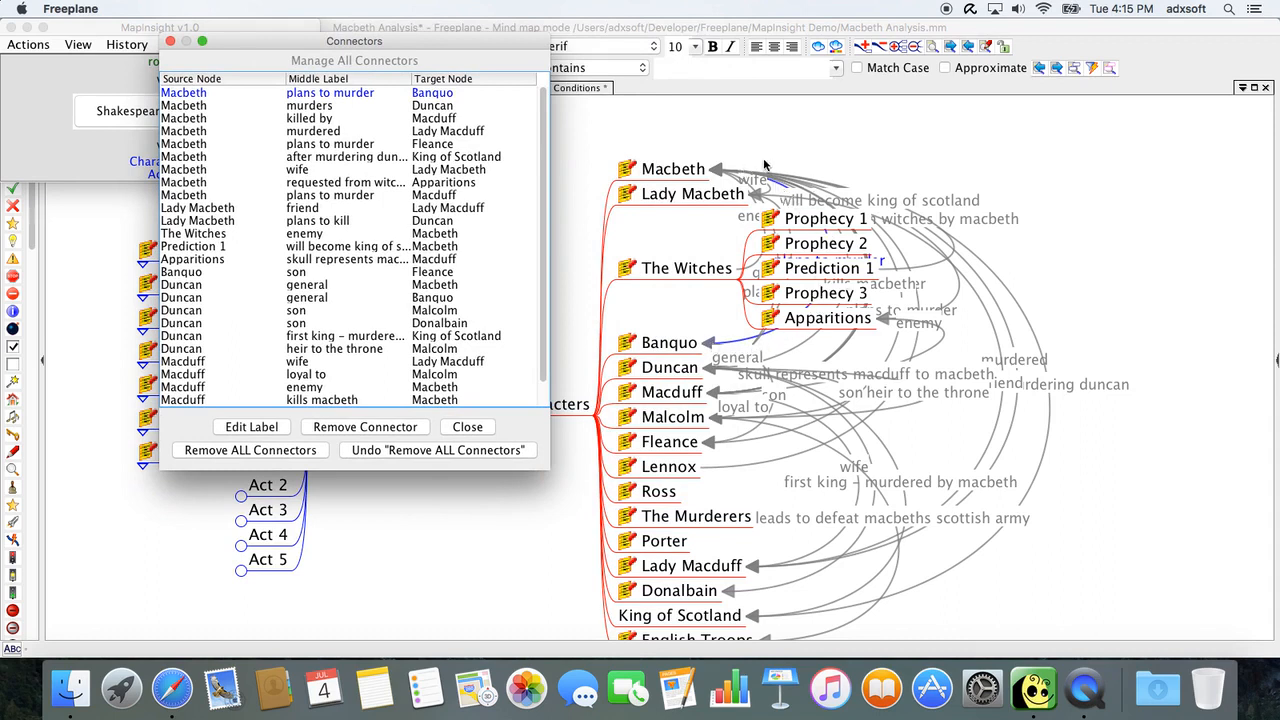
Fold The Witches branch to examine the highlighted connector on the map, and unfold the branch again.
{"action": "left_click", "coordinate": [704, 277]}
{"action": "left_click", "coordinate": [704, 277]}
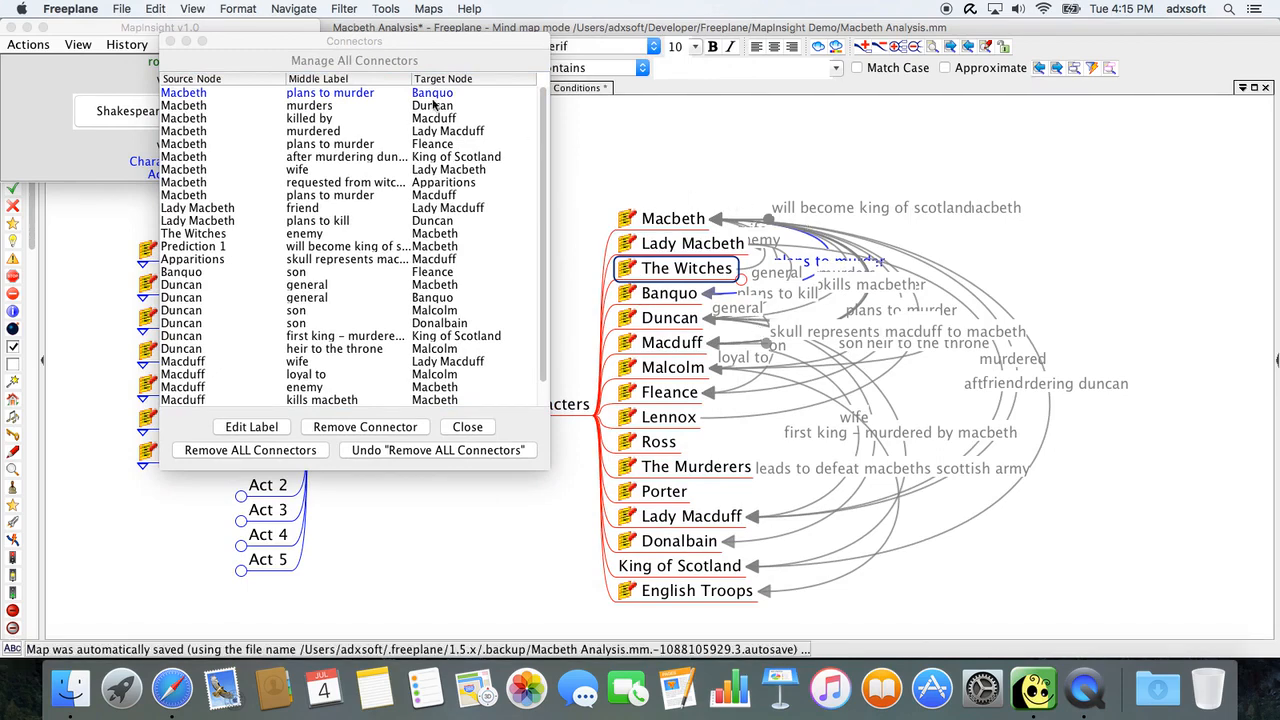
{"action": "left_click", "coordinate": [665, 220]}
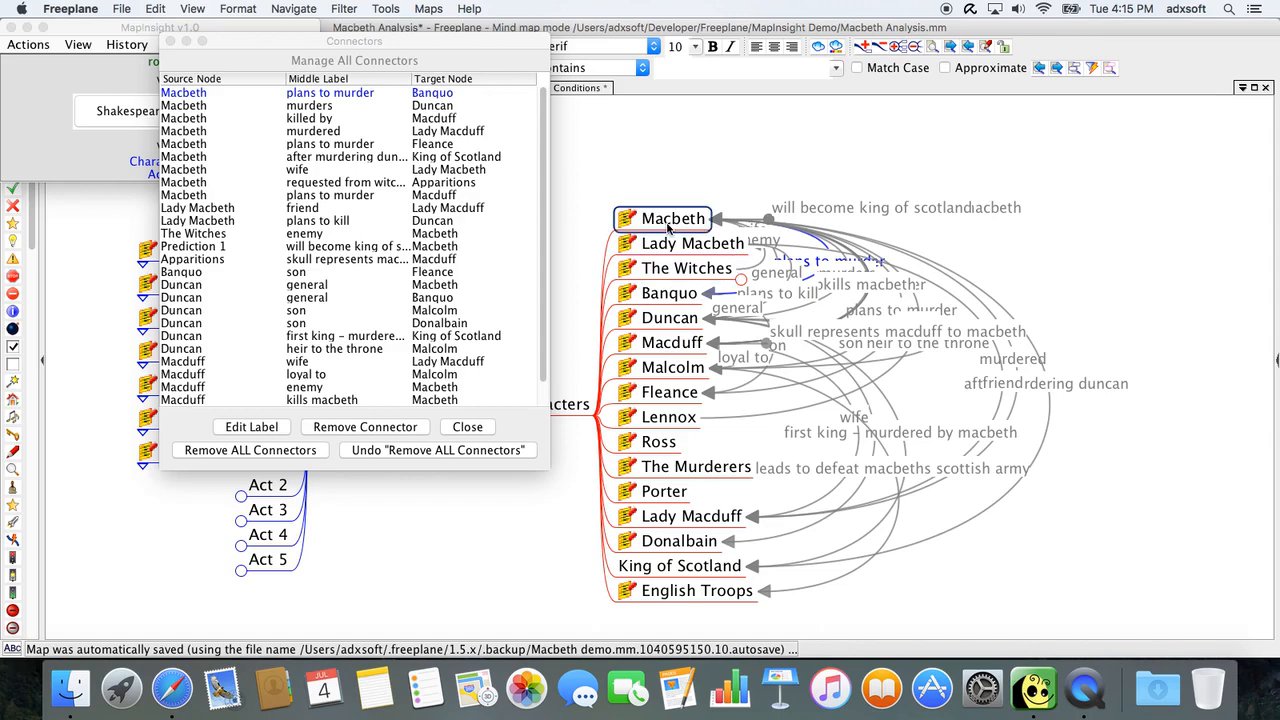
{"action": "left_click", "coordinate": [690, 276]}
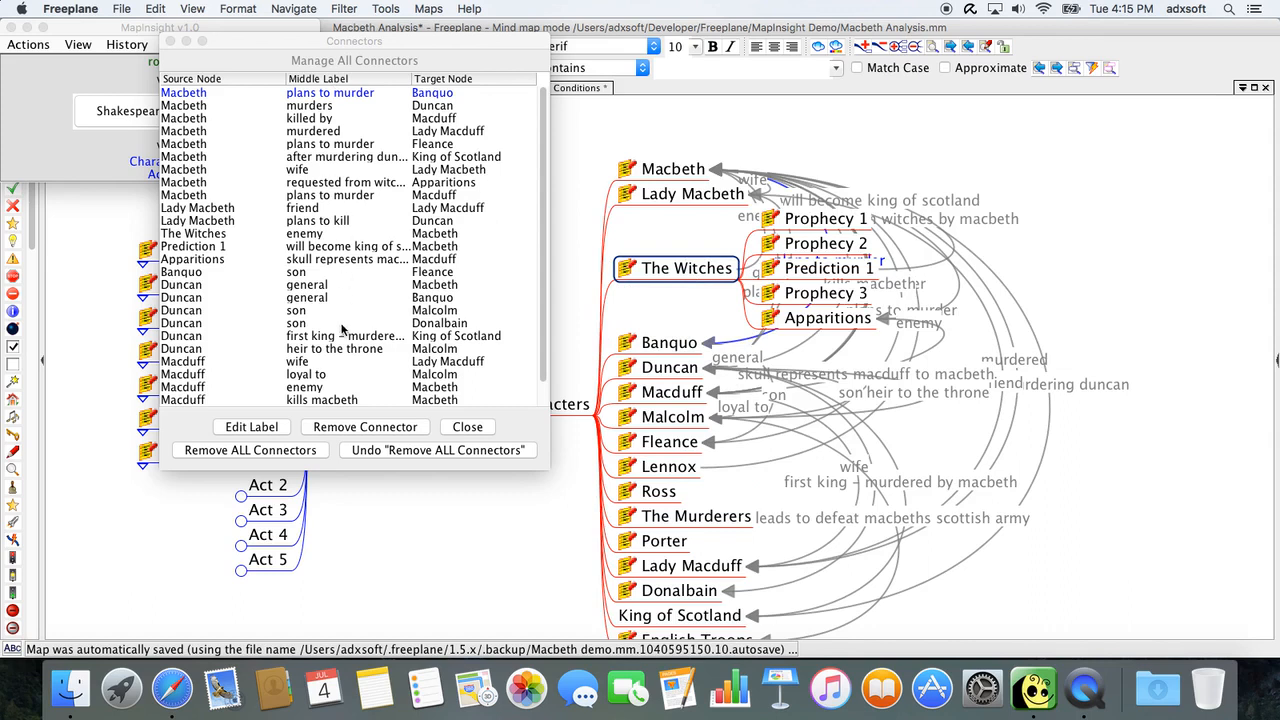
Highlight in turn Macbeth's connectors to Lady Macduff, King of Scotland and Apparitions, and the one from Apparitions to Macduff.
{"action": "left_click", "coordinate": [315, 132]}
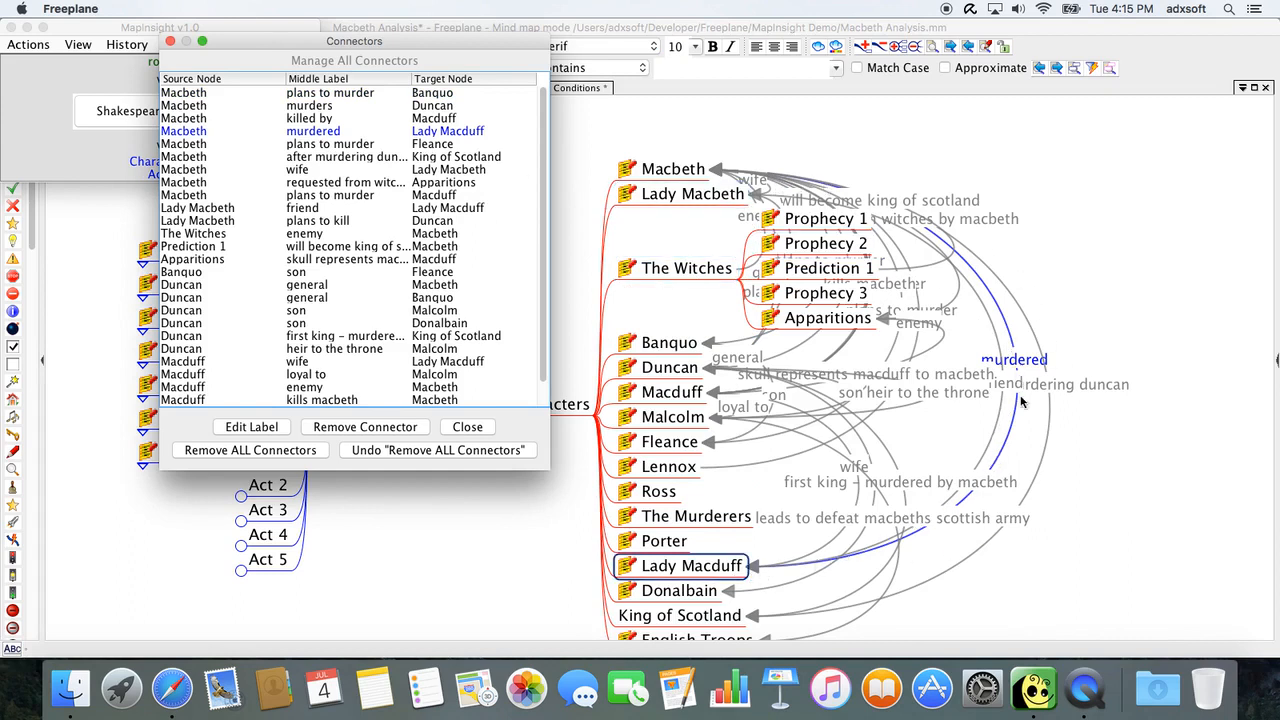
{"action": "left_click", "coordinate": [358, 157]}
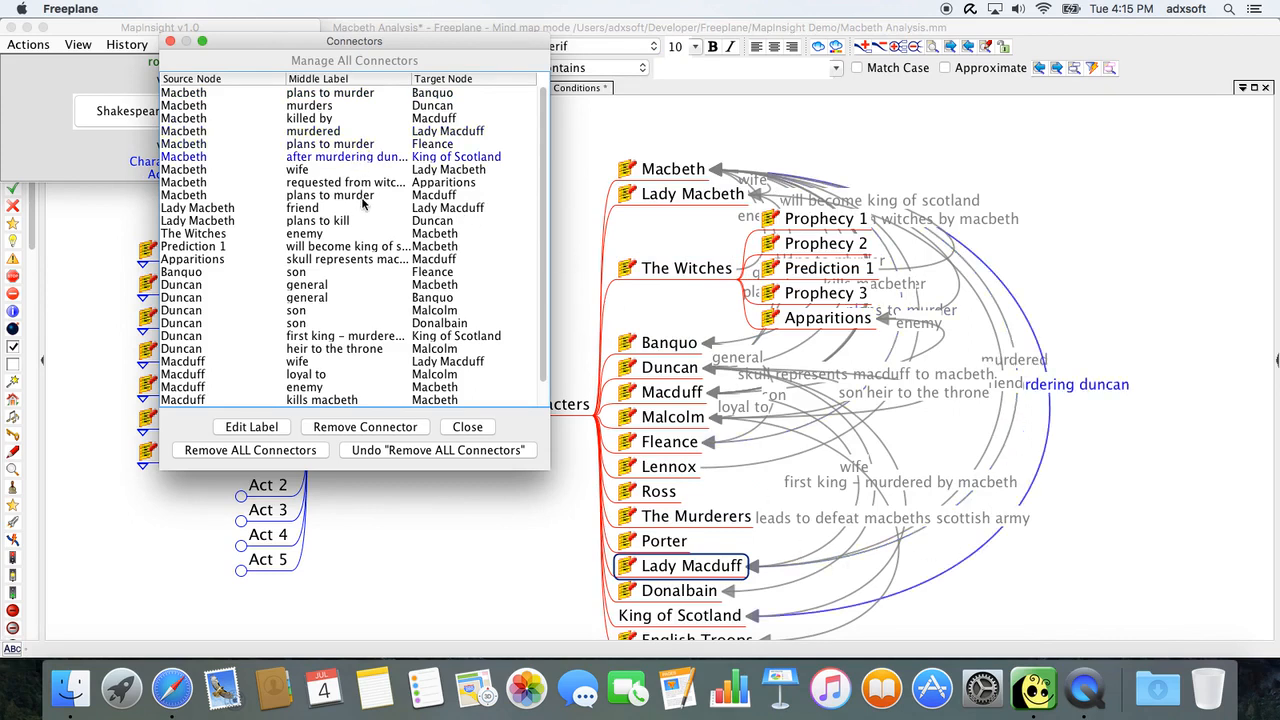
{"action": "left_click", "coordinate": [333, 183]}
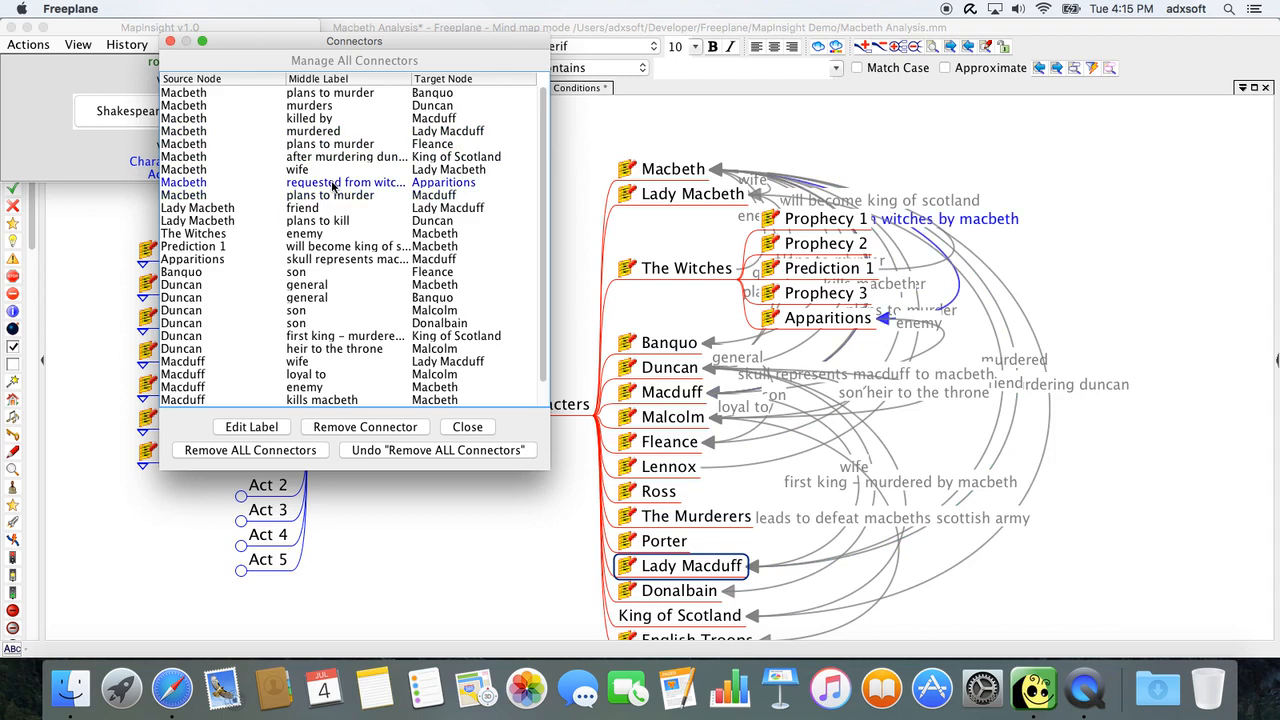
{"action": "left_click", "coordinate": [336, 259]}
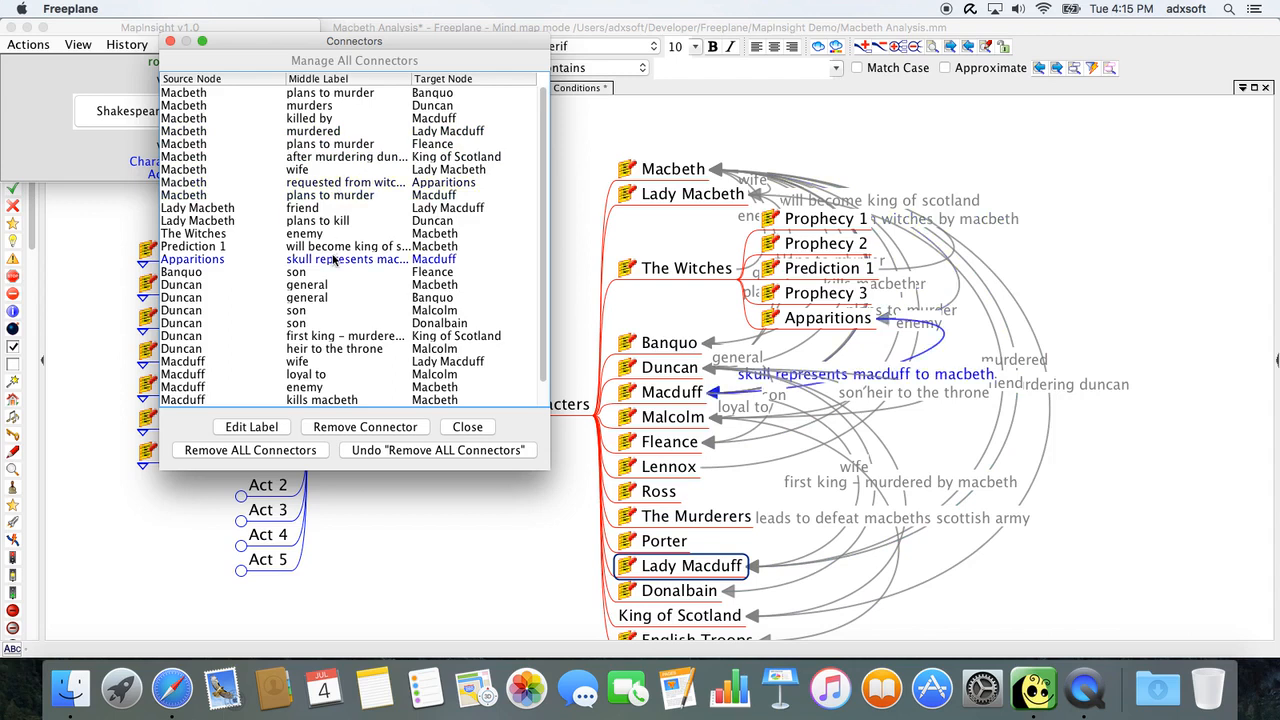
View the properties of the connector from Apparitions to Macduff, accept them as they are, and close the Connectors Manager.
{"action": "double_click", "coordinate": [940, 345]}
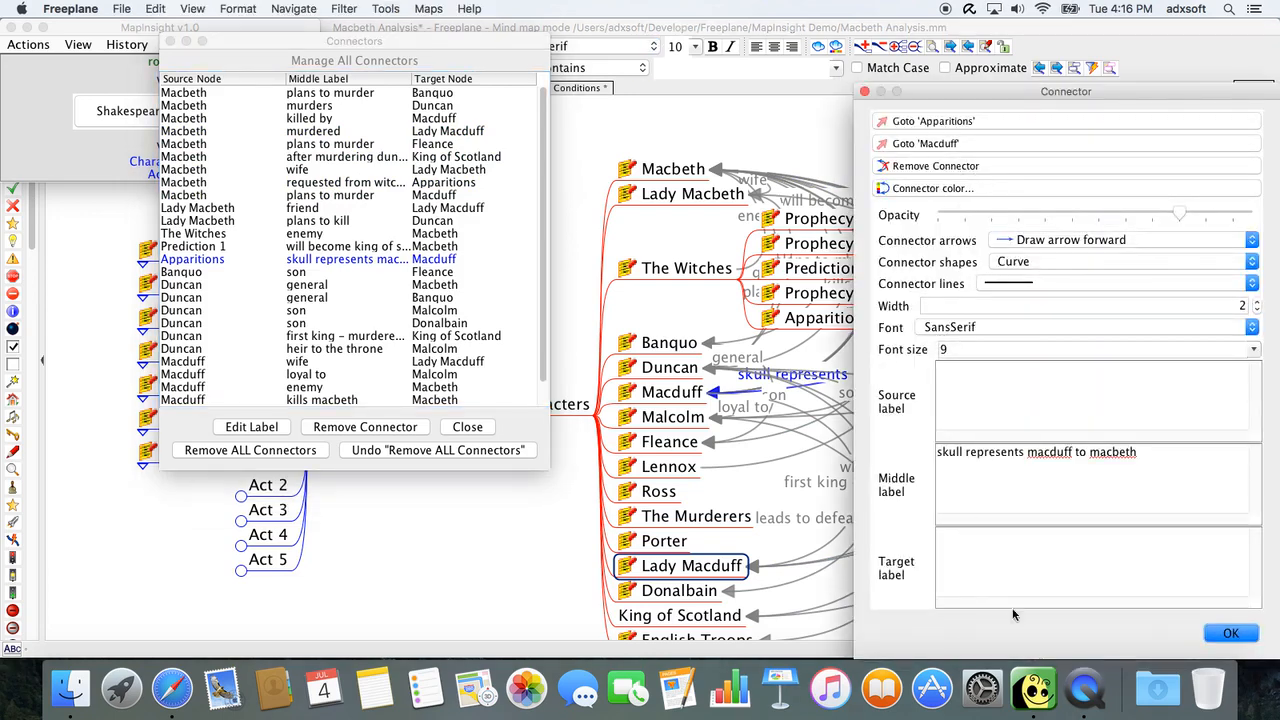
{"action": "left_click", "coordinate": [1231, 634]}
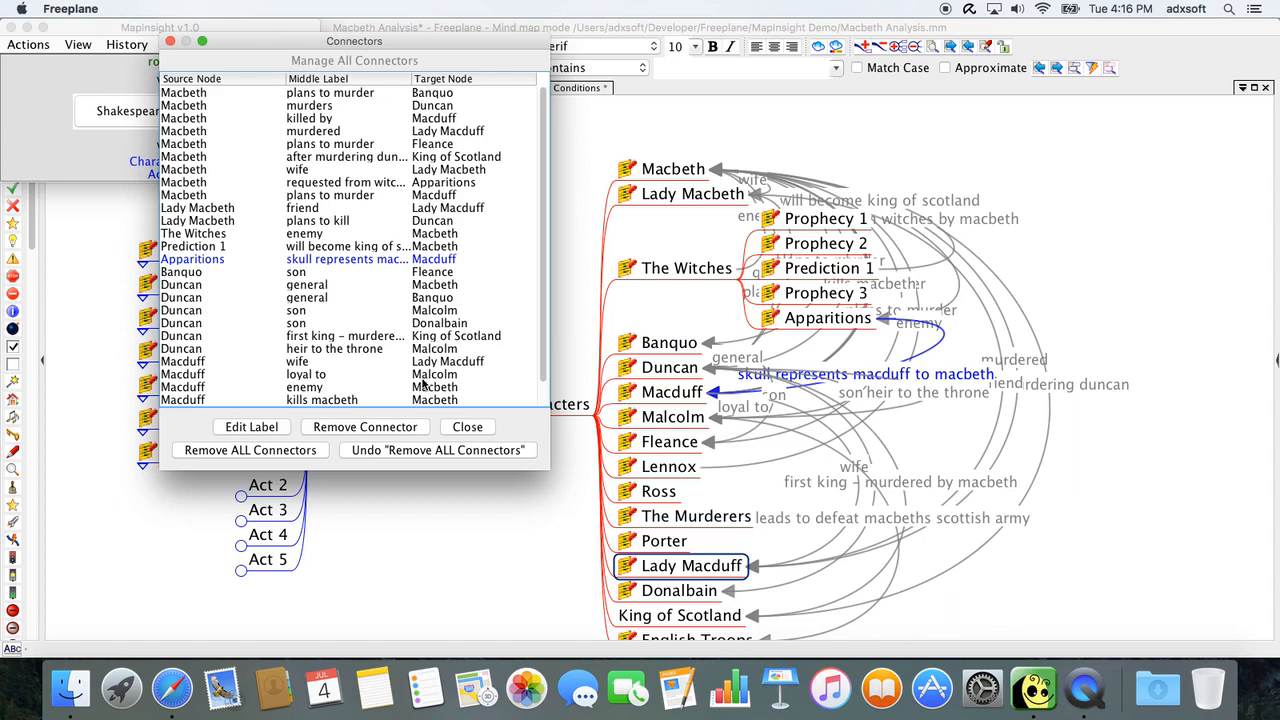
{"action": "left_click", "coordinate": [467, 427]}
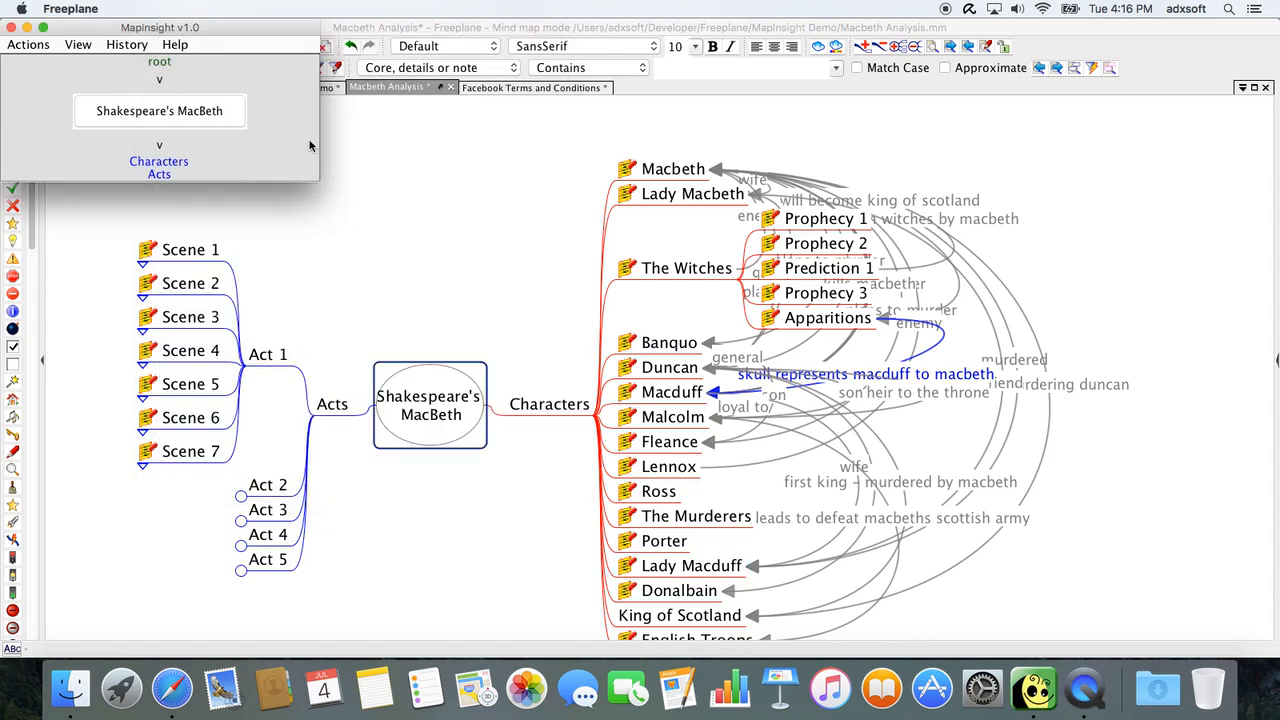
Hide all connectors on the Macbeth Analysis map, and unhide them all again.
{"action": "left_click", "coordinate": [76, 45]}
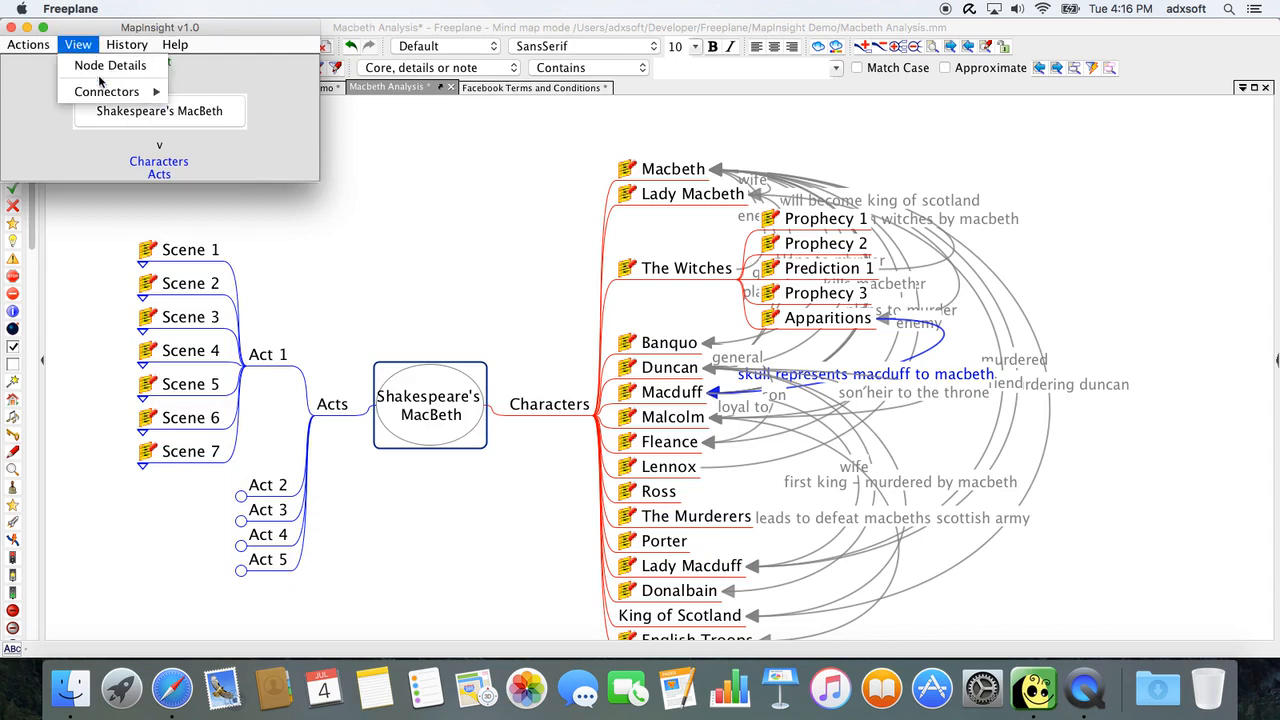
{"action": "mouse_move", "coordinate": [107, 92]}
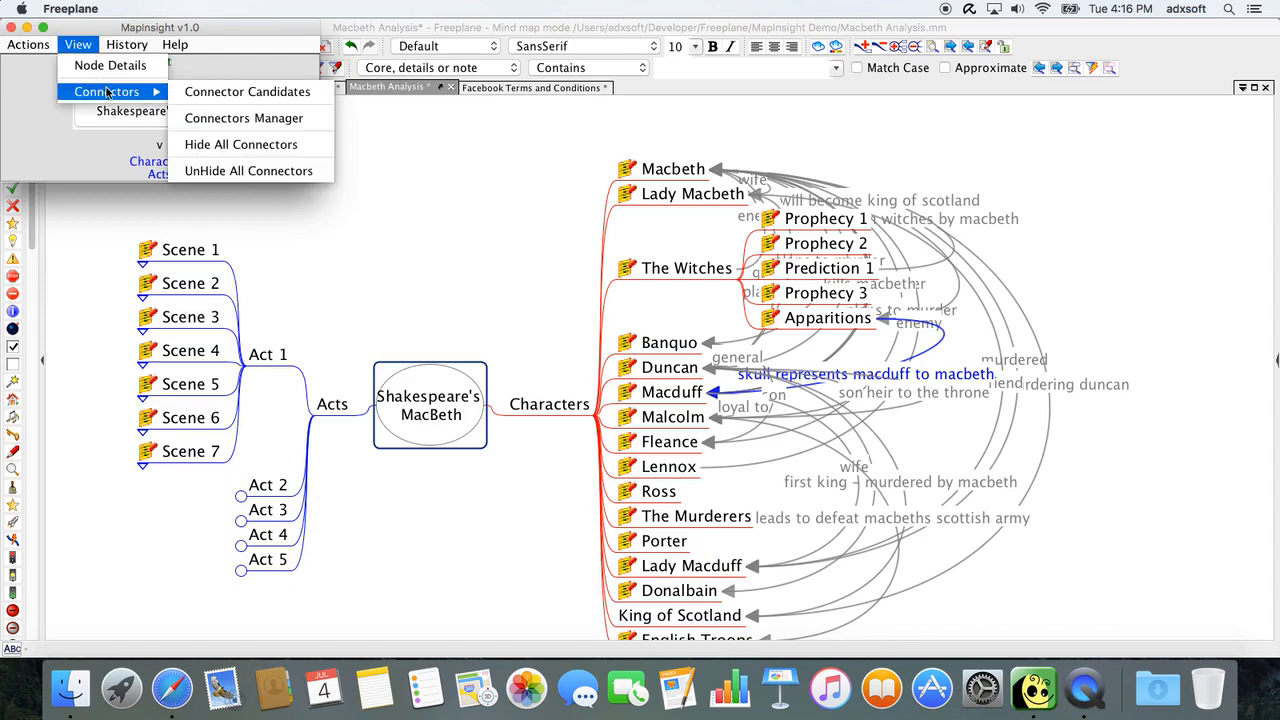
{"action": "left_click", "coordinate": [240, 144]}
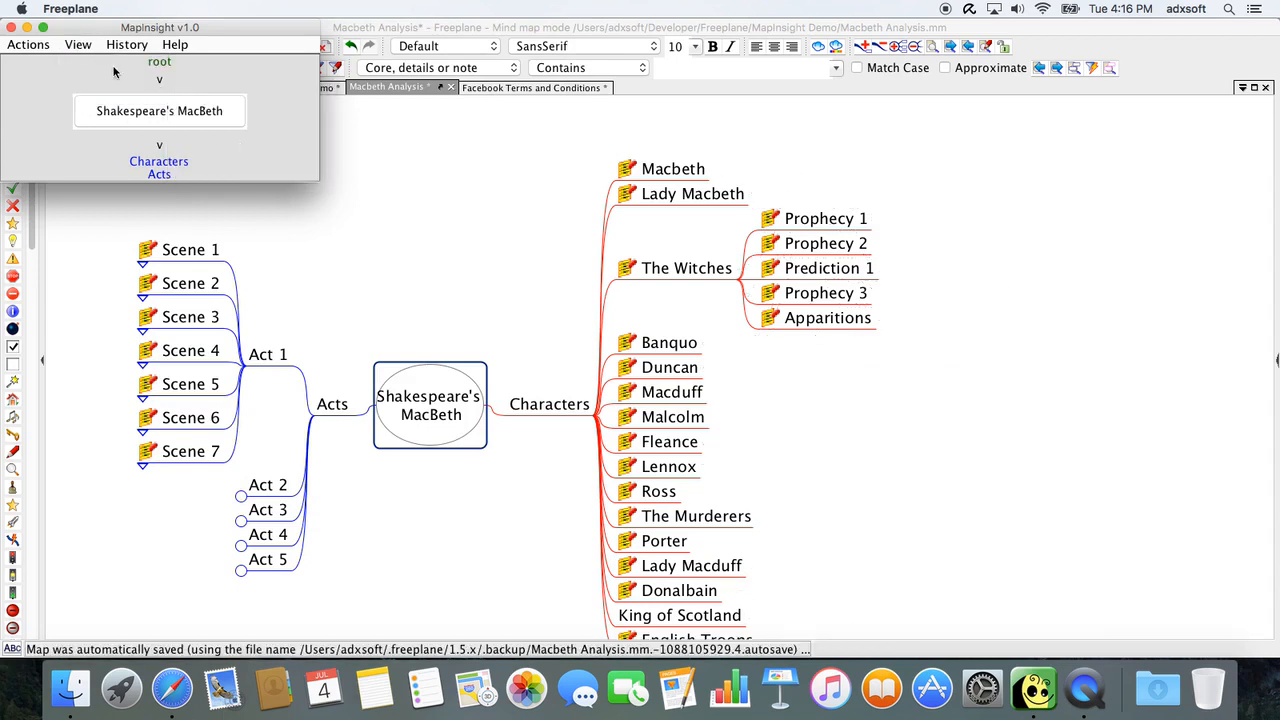
{"action": "left_click", "coordinate": [88, 47]}
{"action": "mouse_move", "coordinate": [114, 93]}
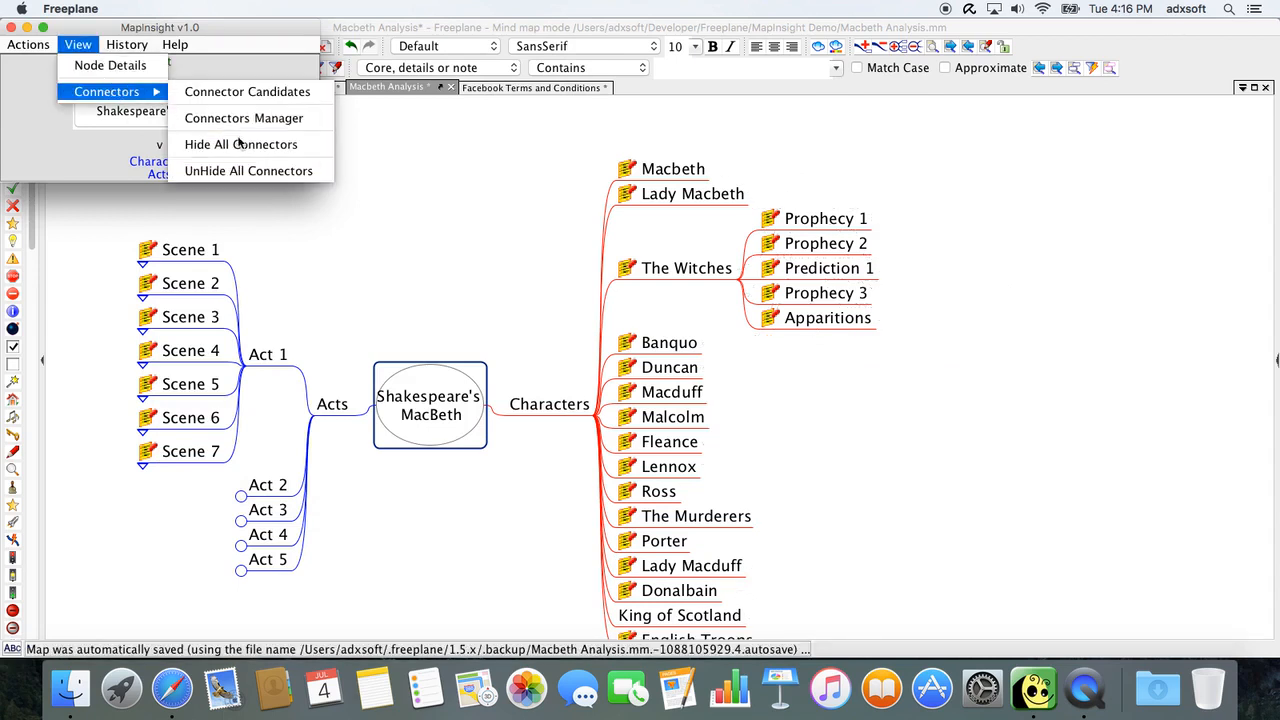
{"action": "left_click", "coordinate": [248, 171]}
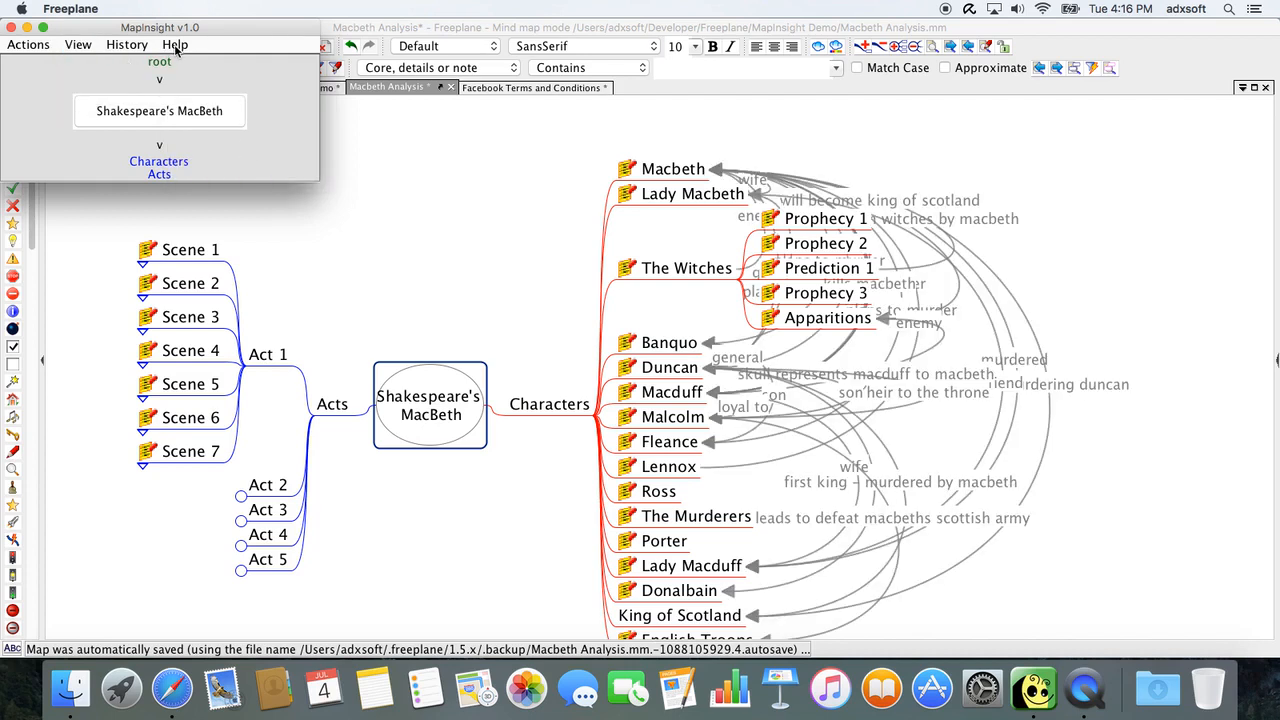
Close MapInsight and review the first three demonstration items in the Video Script map, ending at "Show full analysis".
{"action": "left_click", "coordinate": [13, 28]}
{"action": "left_click", "coordinate": [68, 88]}
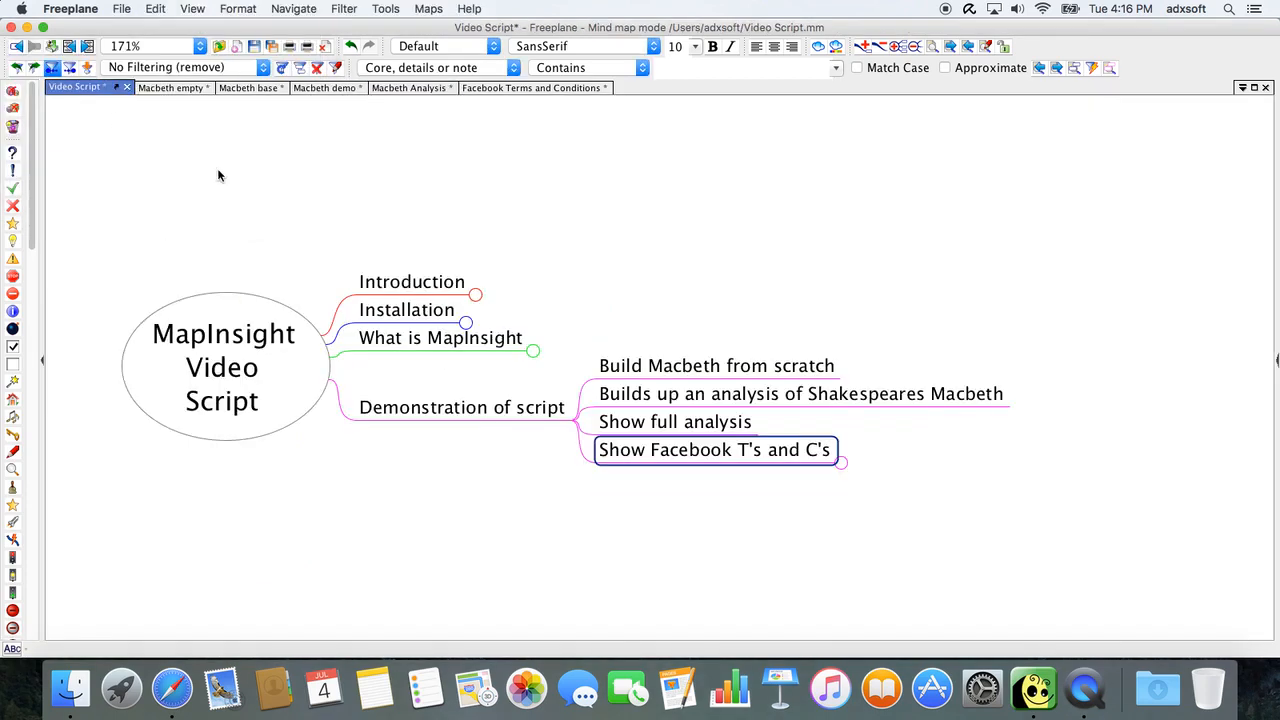
{"action": "left_click", "coordinate": [632, 364]}
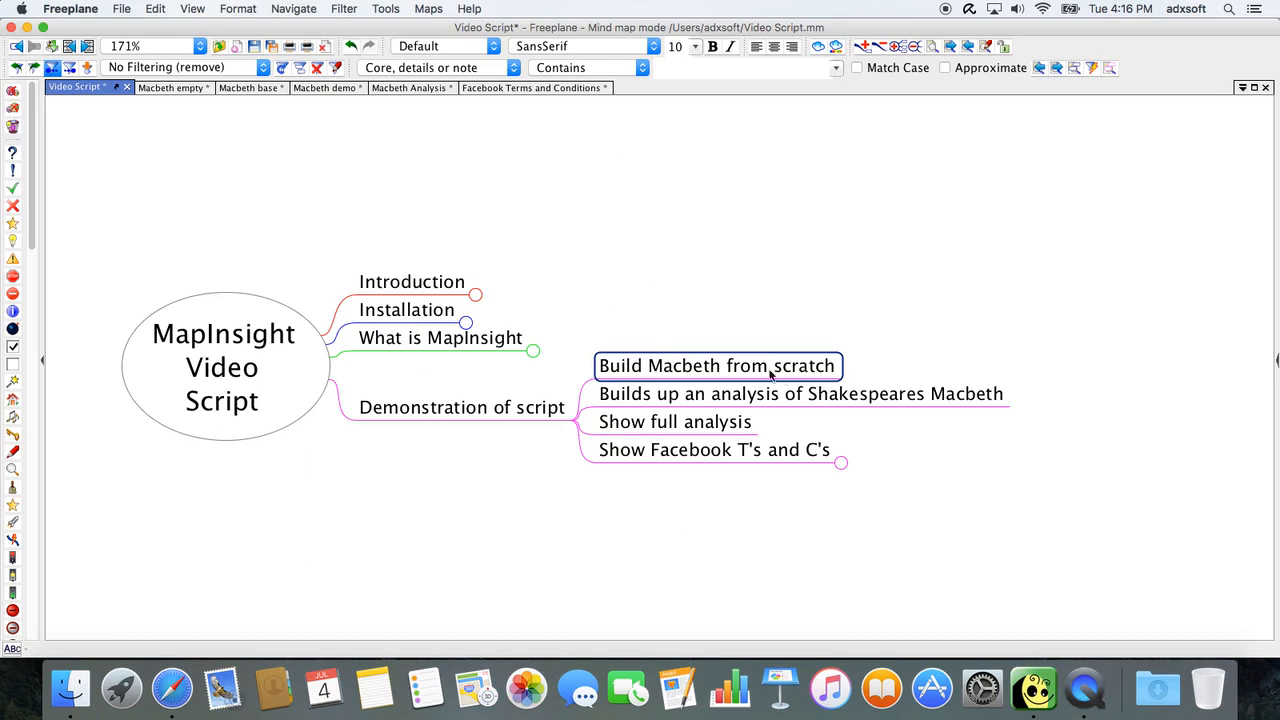
{"action": "left_click", "coordinate": [736, 397]}
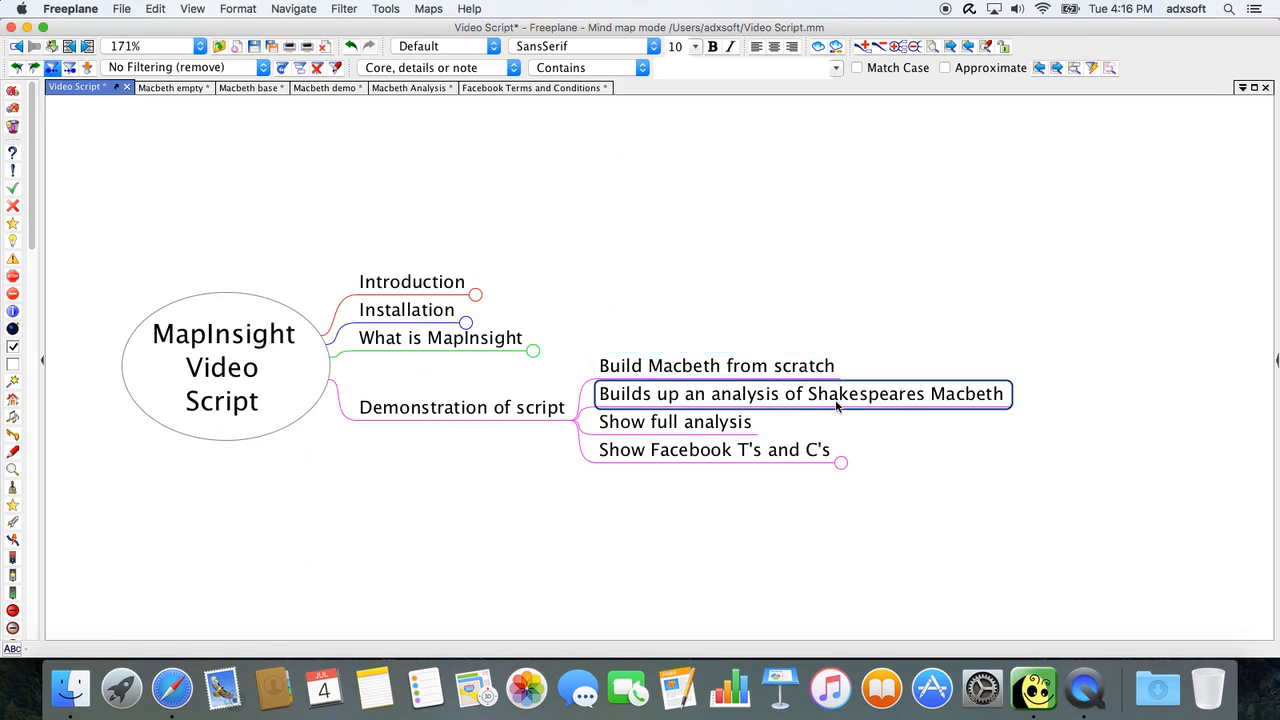
{"action": "left_click", "coordinate": [720, 424]}
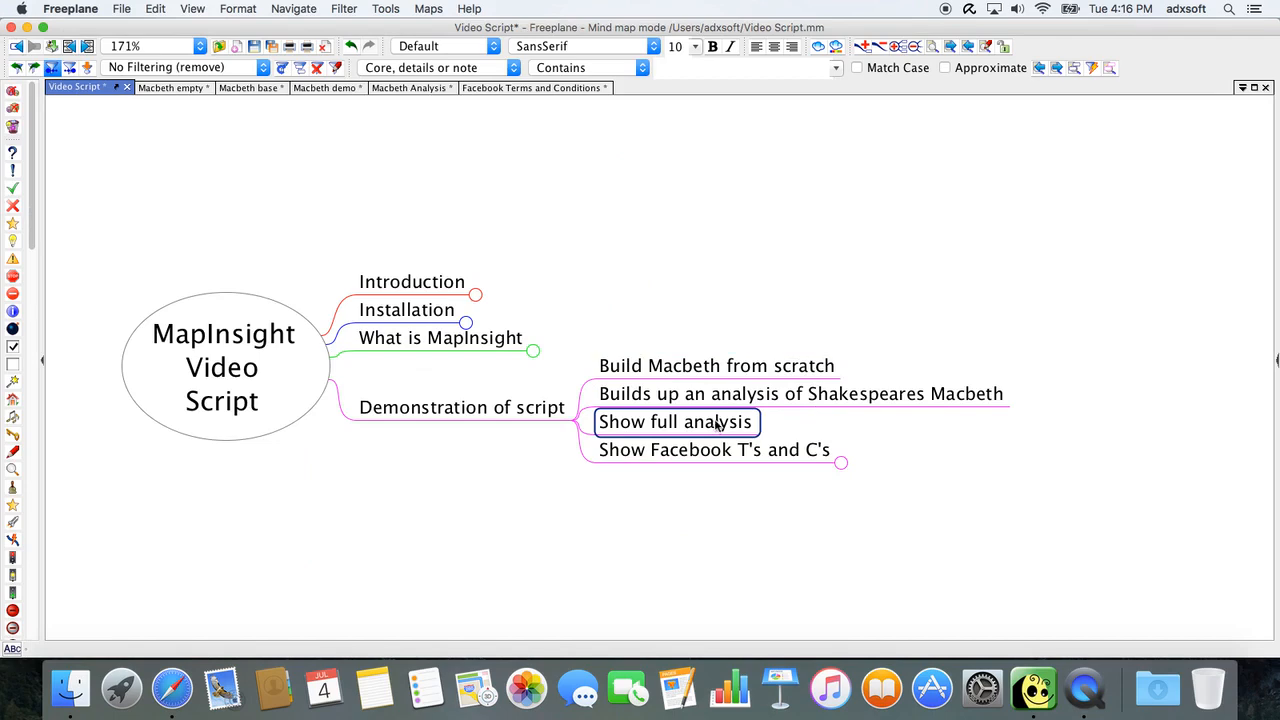
Return to the Macbeth Analysis map and open the Macbeth character node in MapInsight.
{"action": "left_click", "coordinate": [419, 87]}
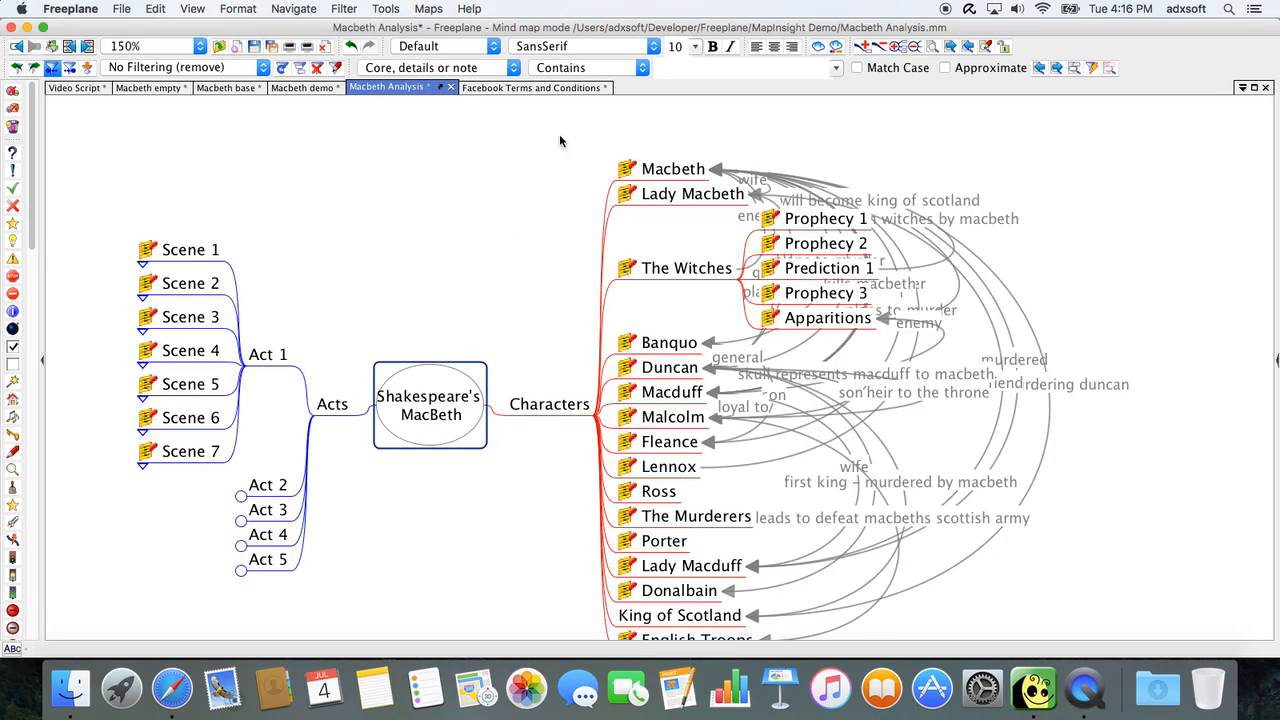
{"action": "left_click", "coordinate": [790, 218]}
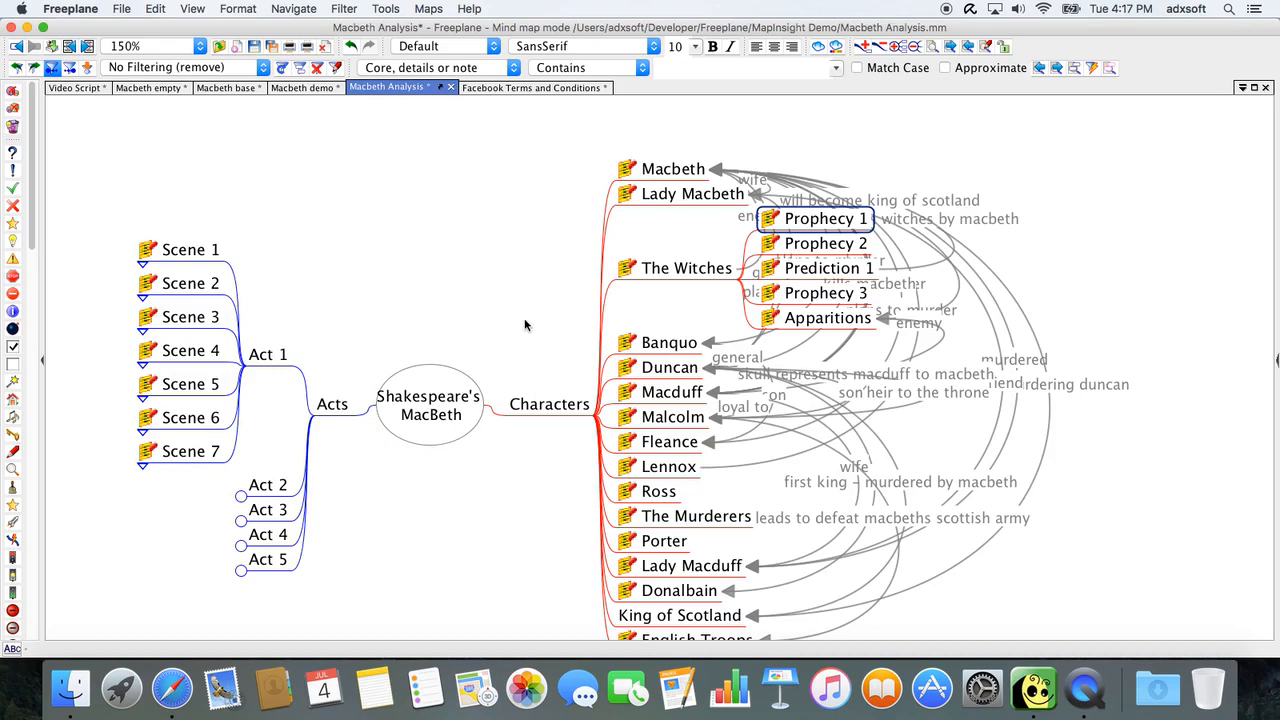
{"action": "scroll", "coordinate": [524, 324], "scroll_direction": "down", "scroll_amount": 3}
{"action": "scroll", "coordinate": [524, 324], "scroll_direction": "up", "scroll_amount": 2}
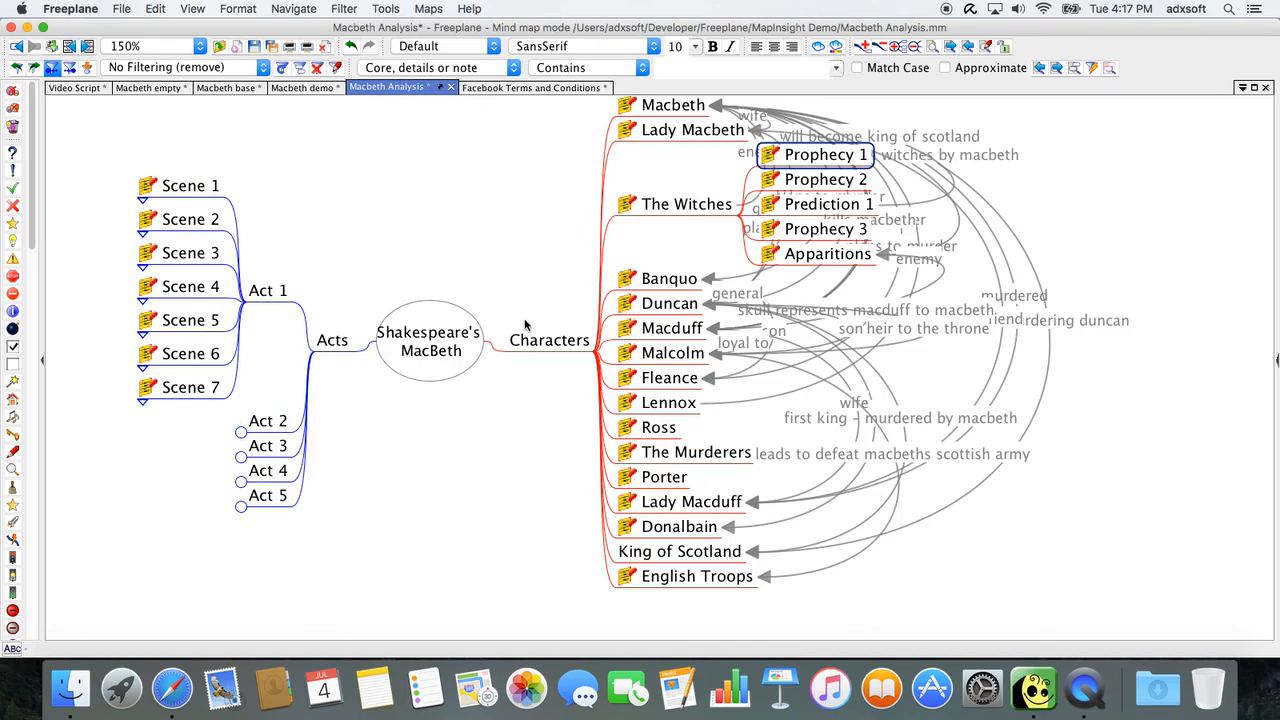
{"action": "left_click", "coordinate": [670, 108]}
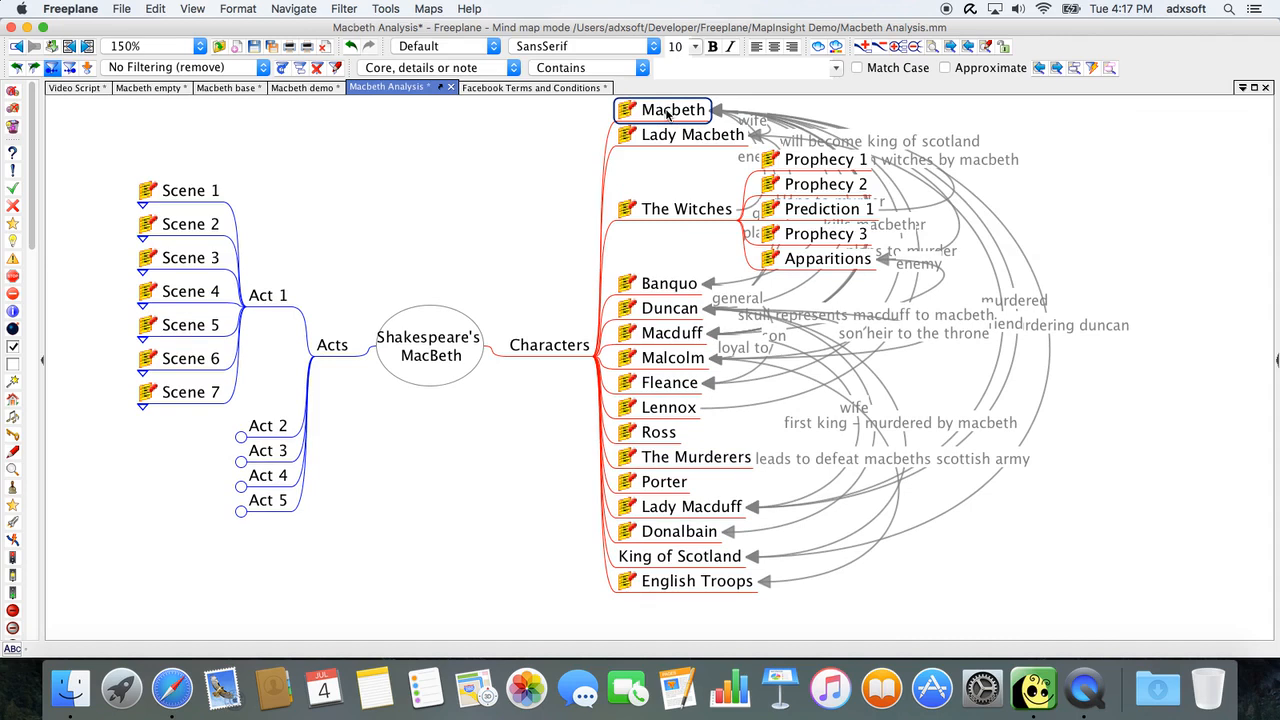
{"action": "key", "text": "ctrl+i"}
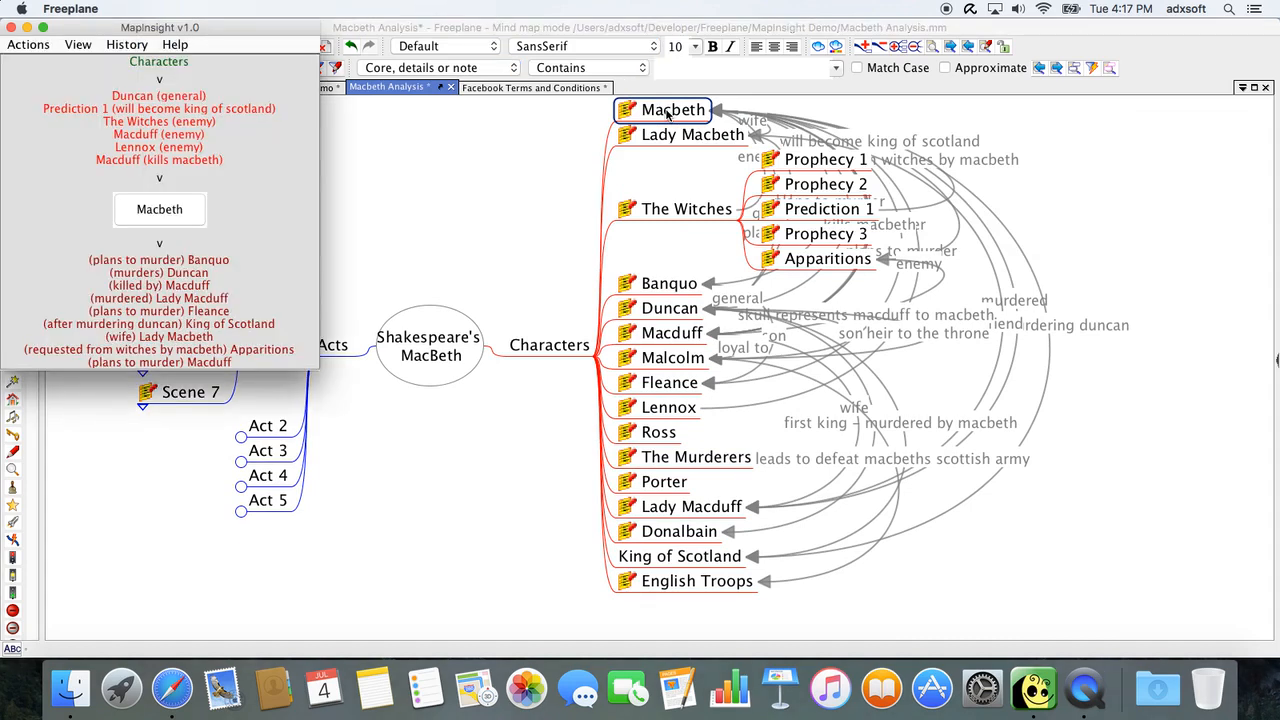
Find connector candidates for Macbeth using its core text, searching candidates' note and details text but not their core text.
{"action": "left_click", "coordinate": [78, 45]}
{"action": "mouse_move", "coordinate": [110, 91]}
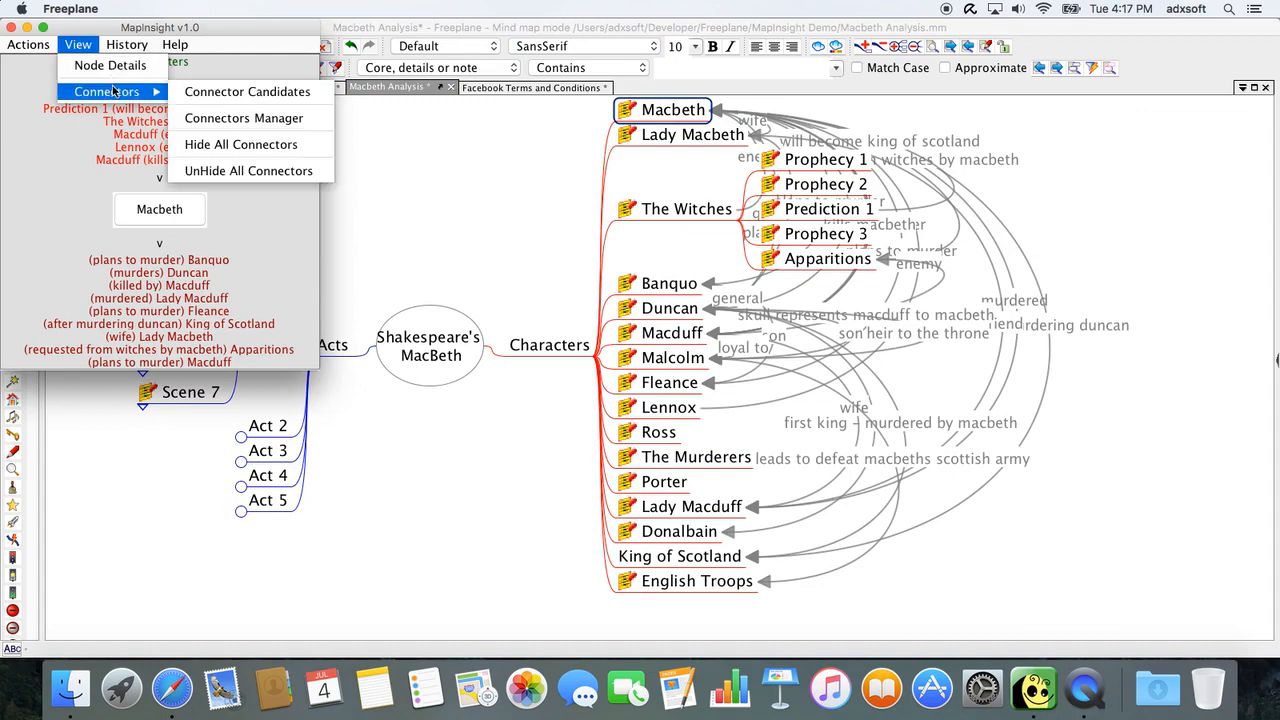
{"action": "left_click", "coordinate": [212, 90]}
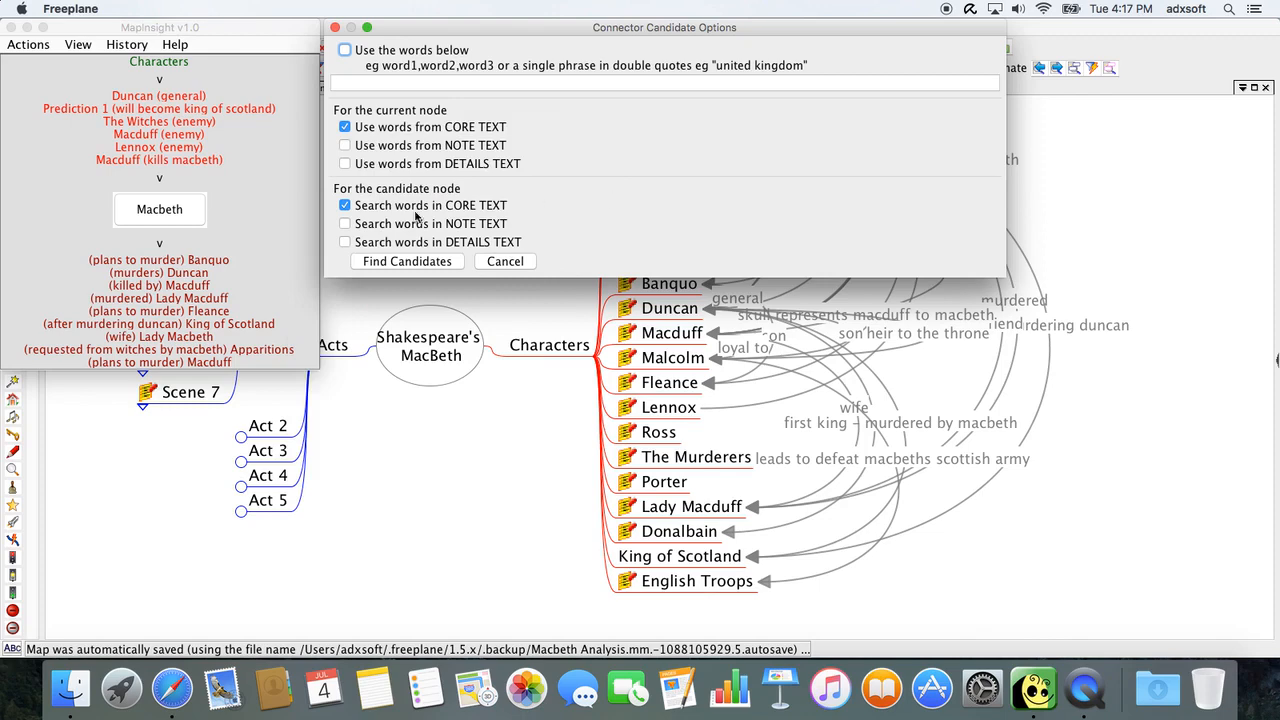
{"action": "left_click", "coordinate": [398, 208]}
{"action": "left_click", "coordinate": [366, 226]}
{"action": "left_click", "coordinate": [393, 246]}
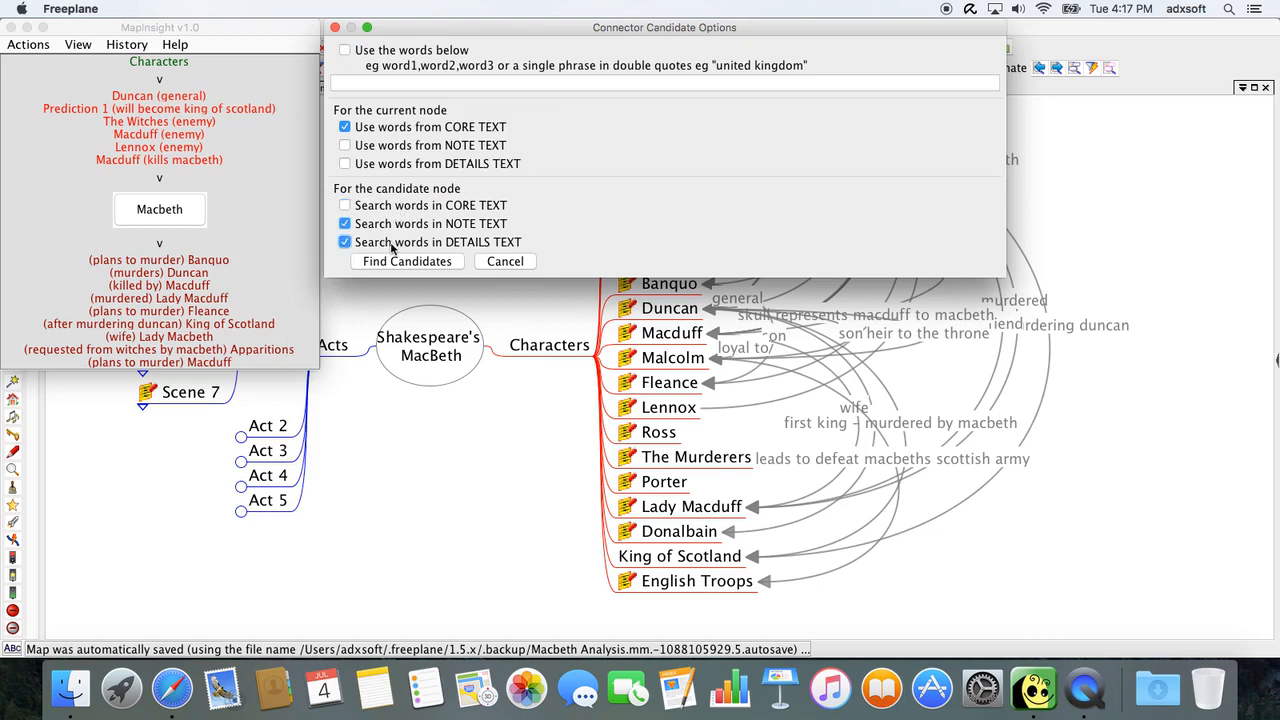
{"action": "left_click", "coordinate": [157, 393]}
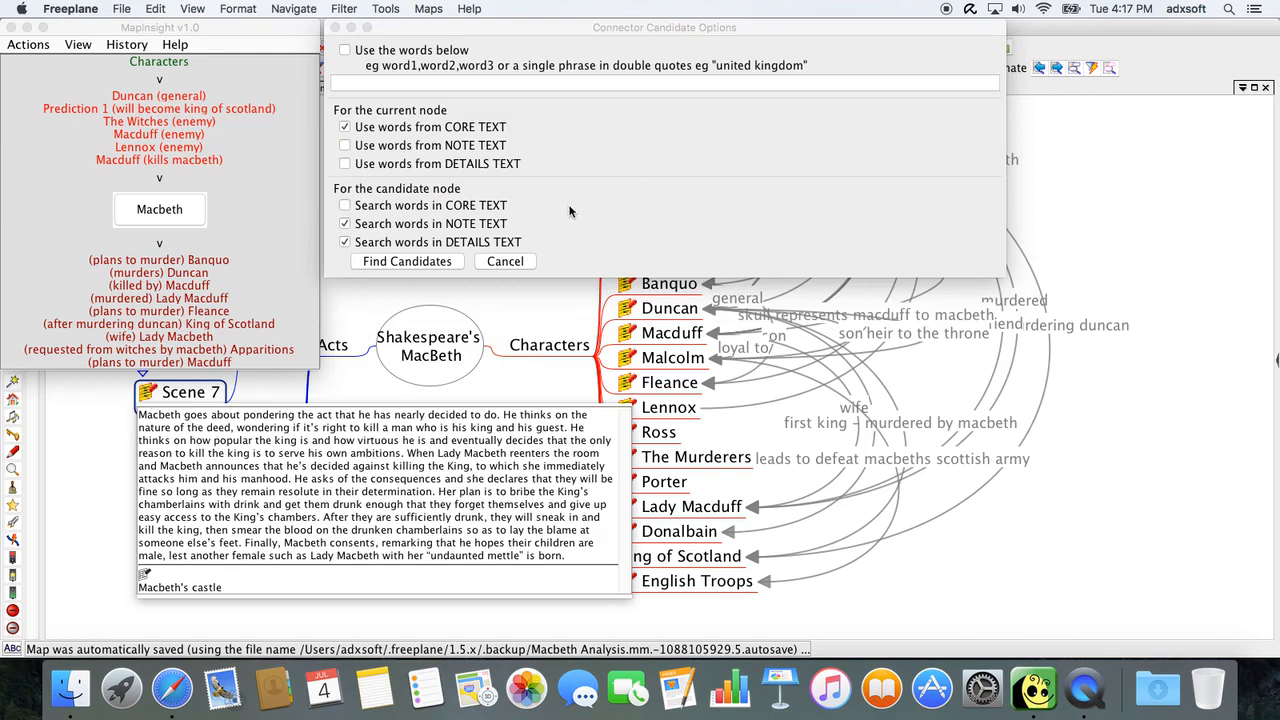
{"action": "left_click", "coordinate": [436, 265]}
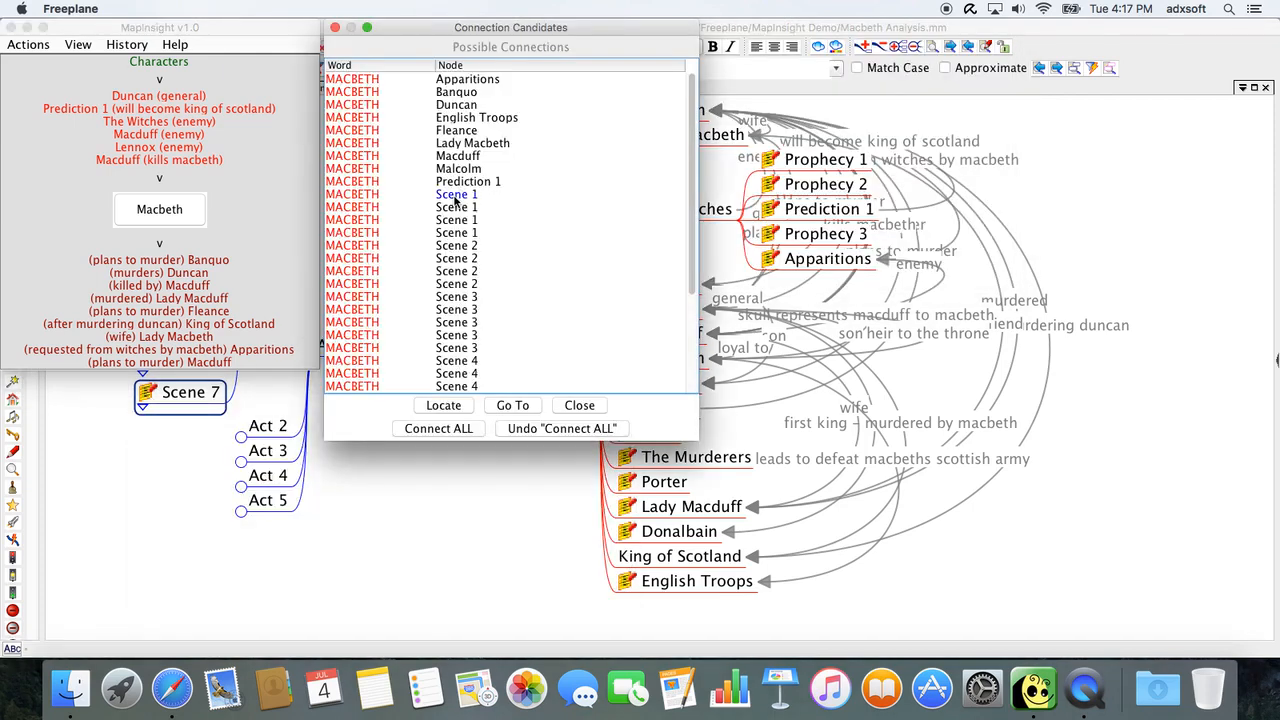
Look through the candidate list, preview Act 2's Scene 1, and open its connector creation dialog without adding a connector.
{"action": "scroll", "coordinate": [455, 200], "scroll_direction": "down", "scroll_amount": 5}
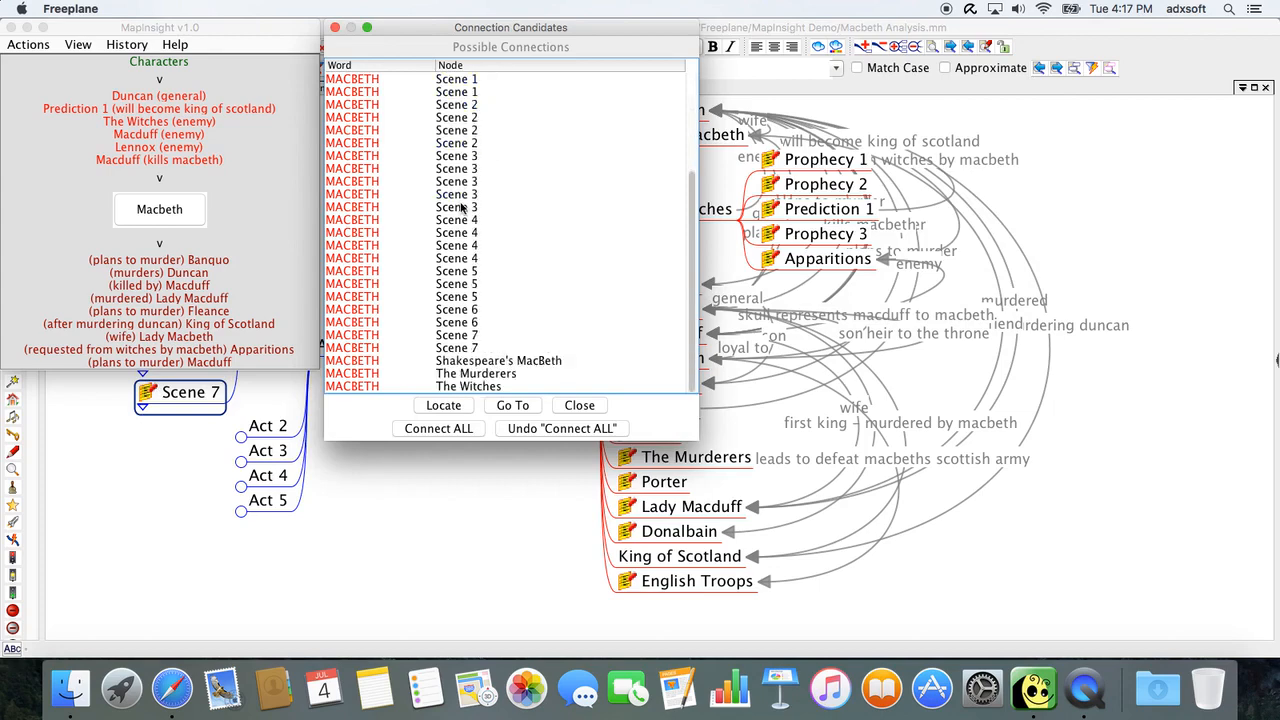
{"action": "scroll", "coordinate": [455, 200], "scroll_direction": "up", "scroll_amount": 5}
{"action": "mouse_move", "coordinate": [448, 100]}
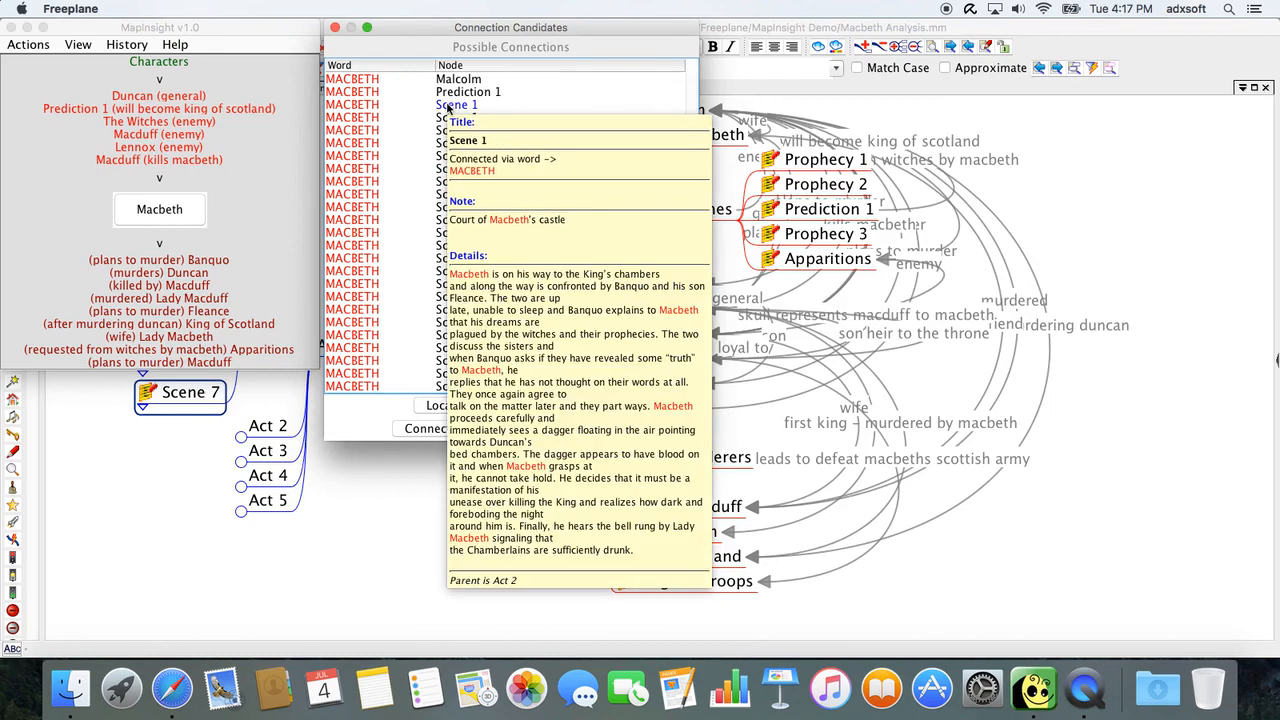
{"action": "double_click", "coordinate": [448, 107]}
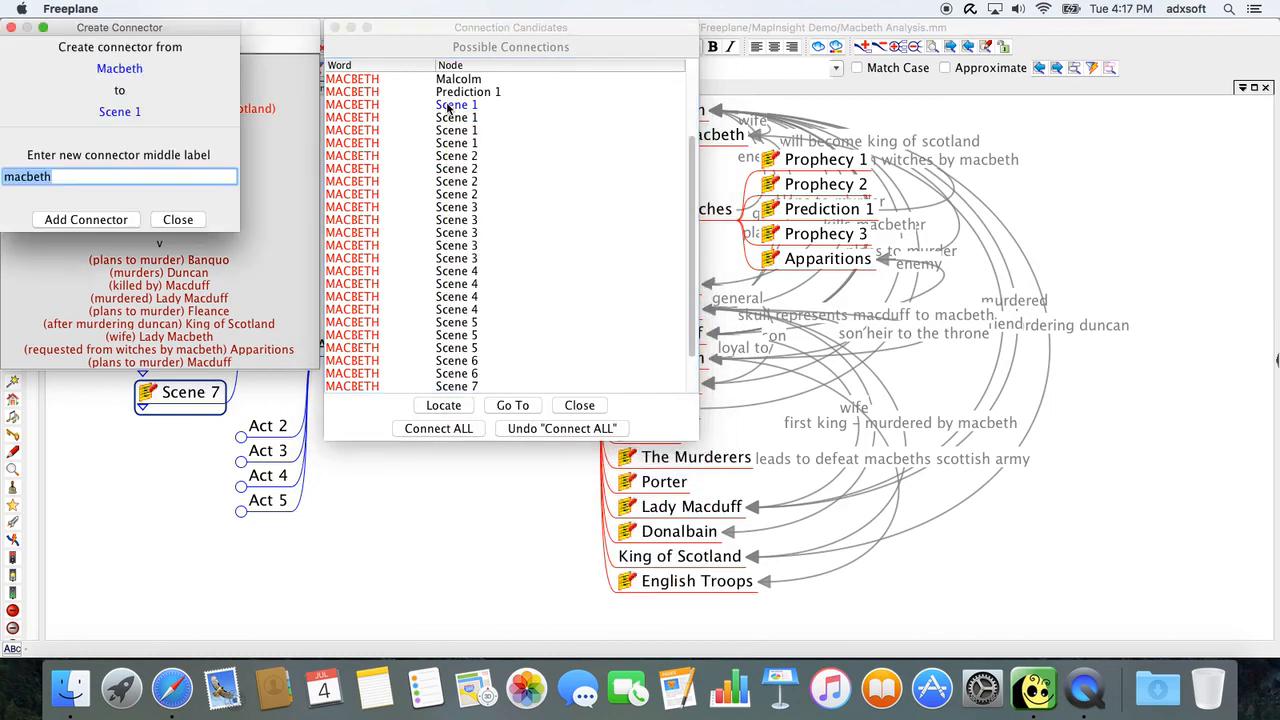
{"action": "left_click", "coordinate": [184, 223]}
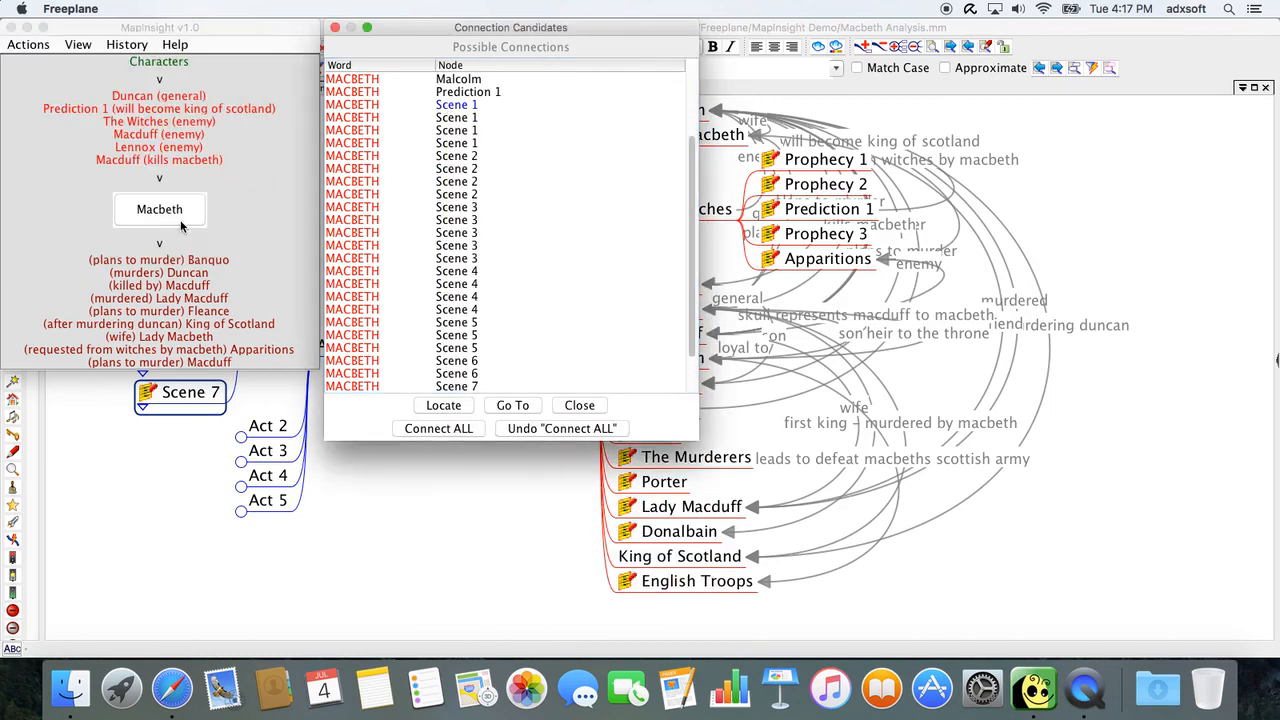
Connect Macbeth to all of the listed candidates, and close the candidate list and MapInsight.
{"action": "left_click", "coordinate": [446, 429]}
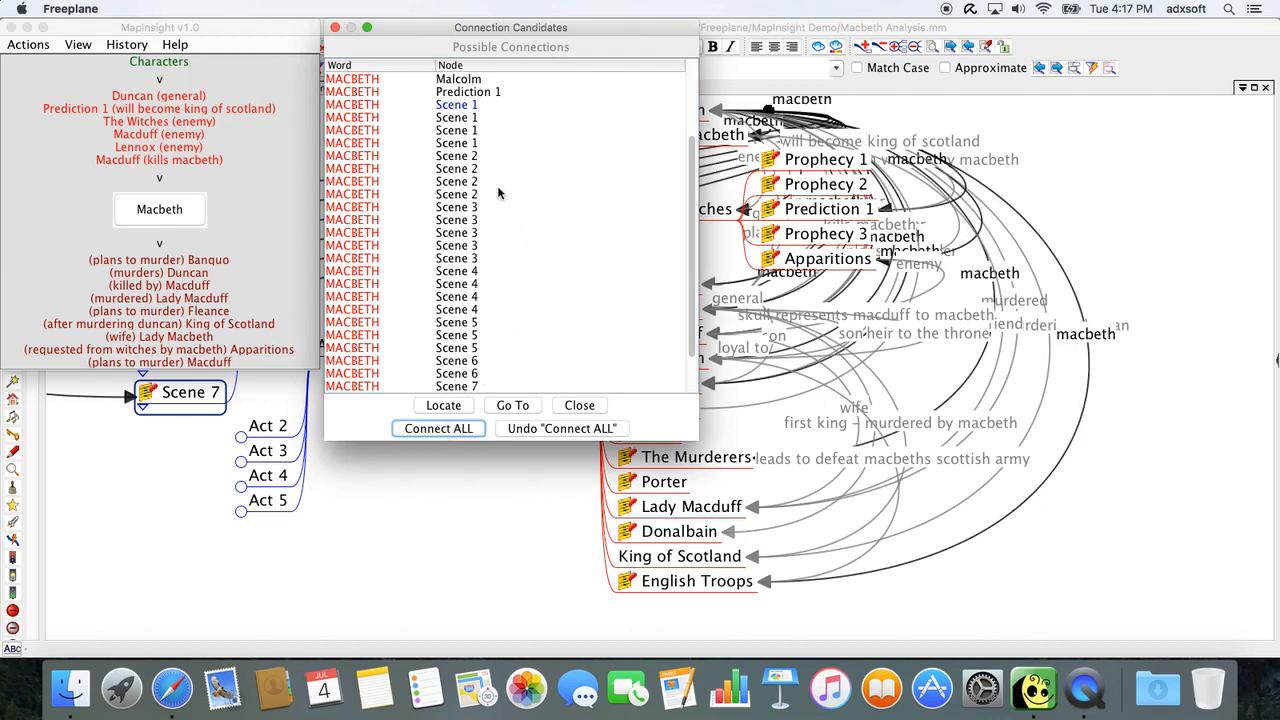
{"action": "left_click", "coordinate": [579, 405]}
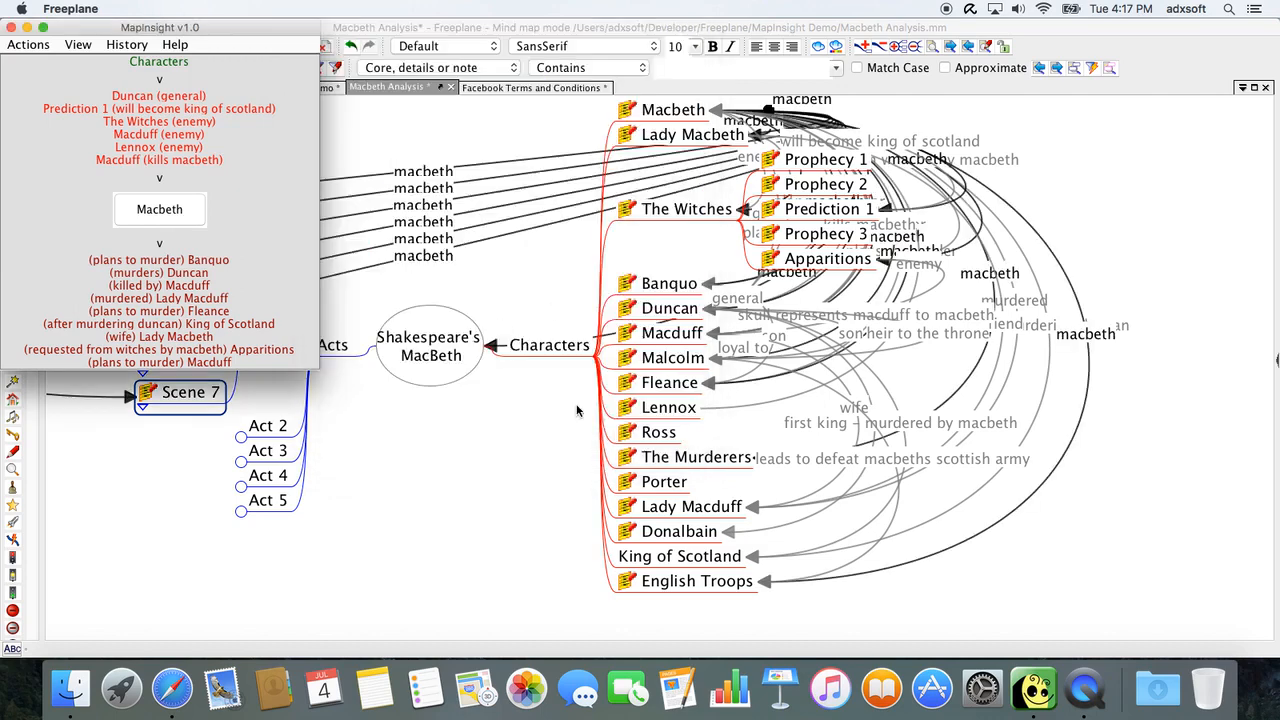
{"action": "left_click", "coordinate": [13, 27]}
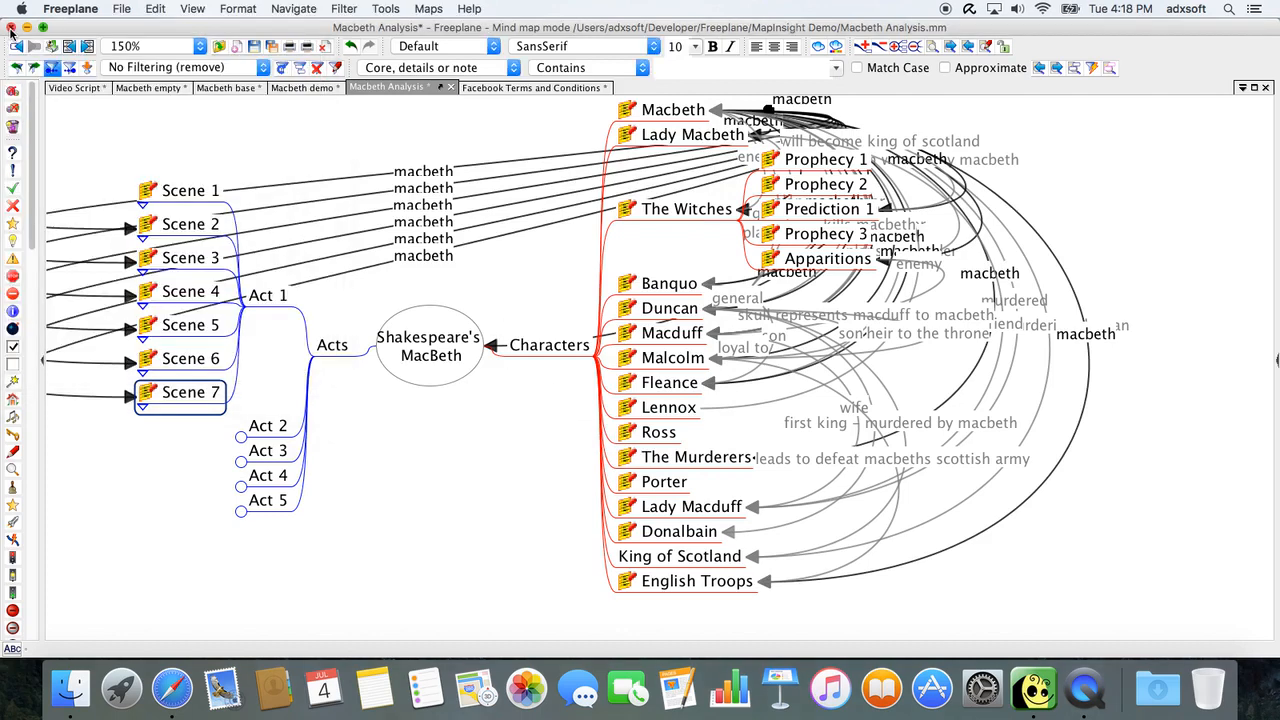
Unfold Act 2, Act 3, Act 4 and Act 5 to show the connectors reaching their scenes.
{"action": "left_click", "coordinate": [192, 230]}
{"action": "left_click", "coordinate": [334, 350]}
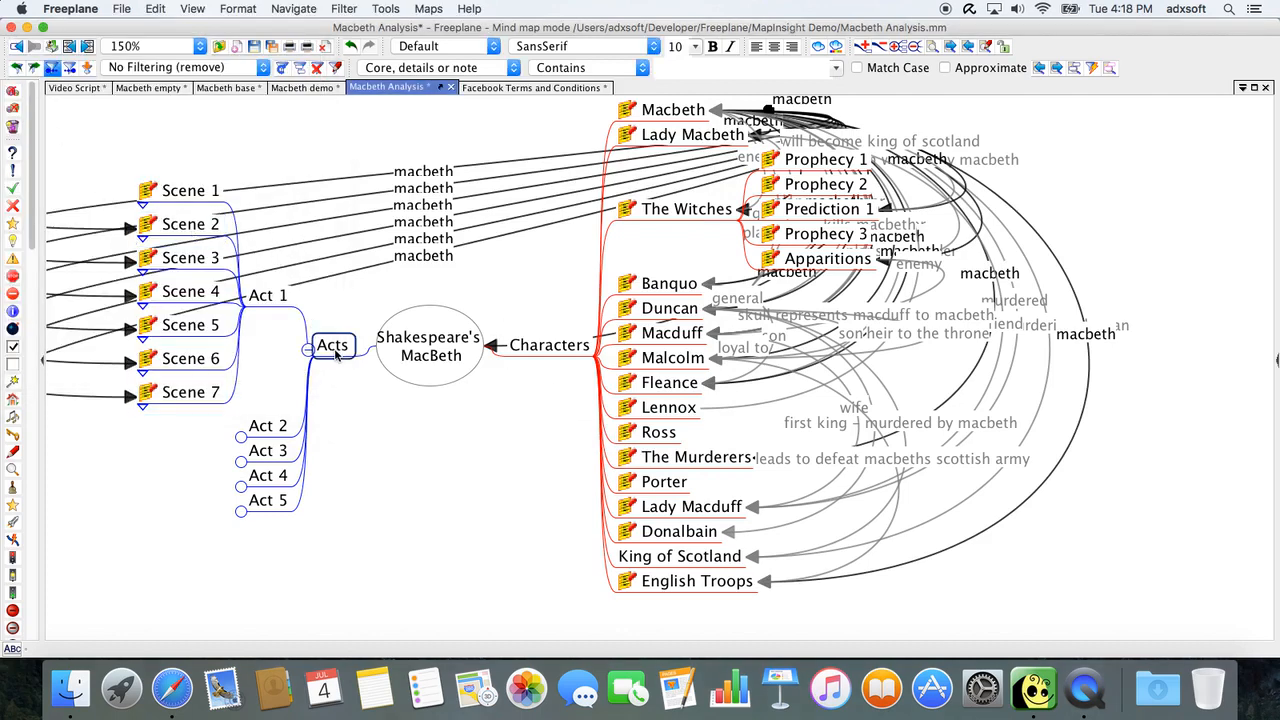
{"action": "left_click", "coordinate": [280, 430]}
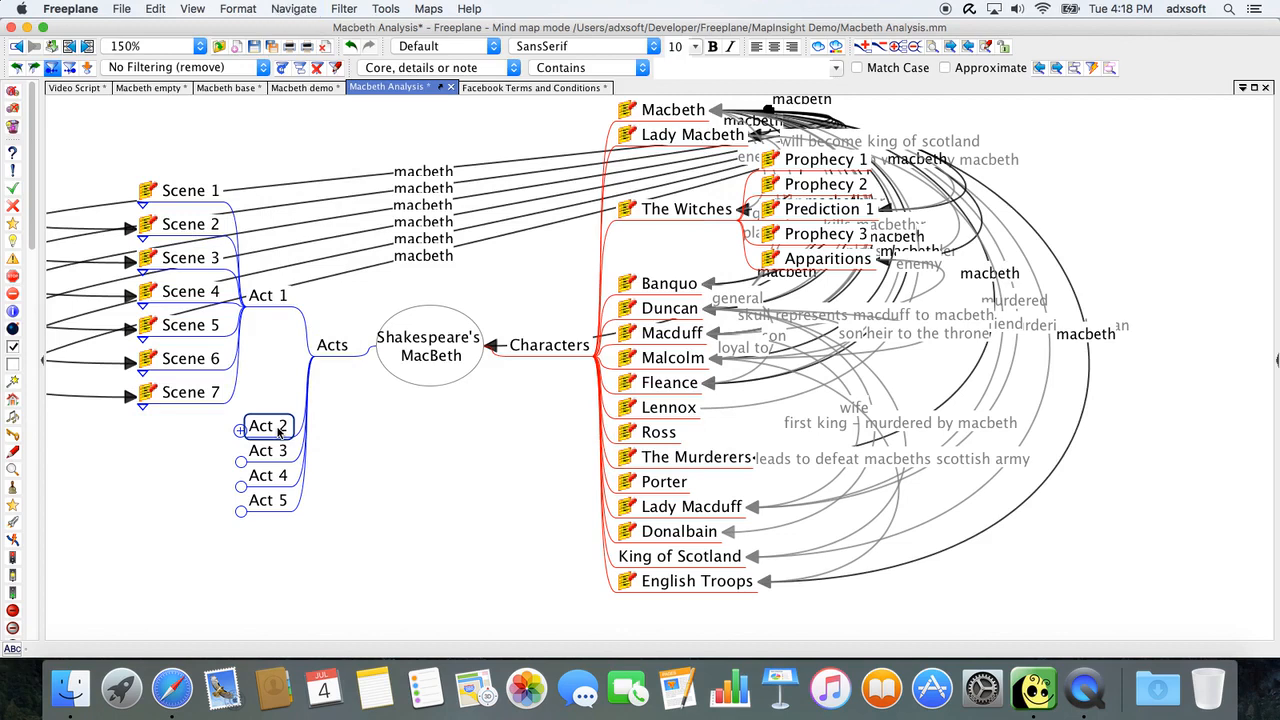
{"action": "key", "text": "Down"}
{"action": "left_click", "coordinate": [272, 428]}
{"action": "left_click", "coordinate": [241, 430]}
{"action": "left_click", "coordinate": [260, 577]}
{"action": "left_click", "coordinate": [241, 589]}
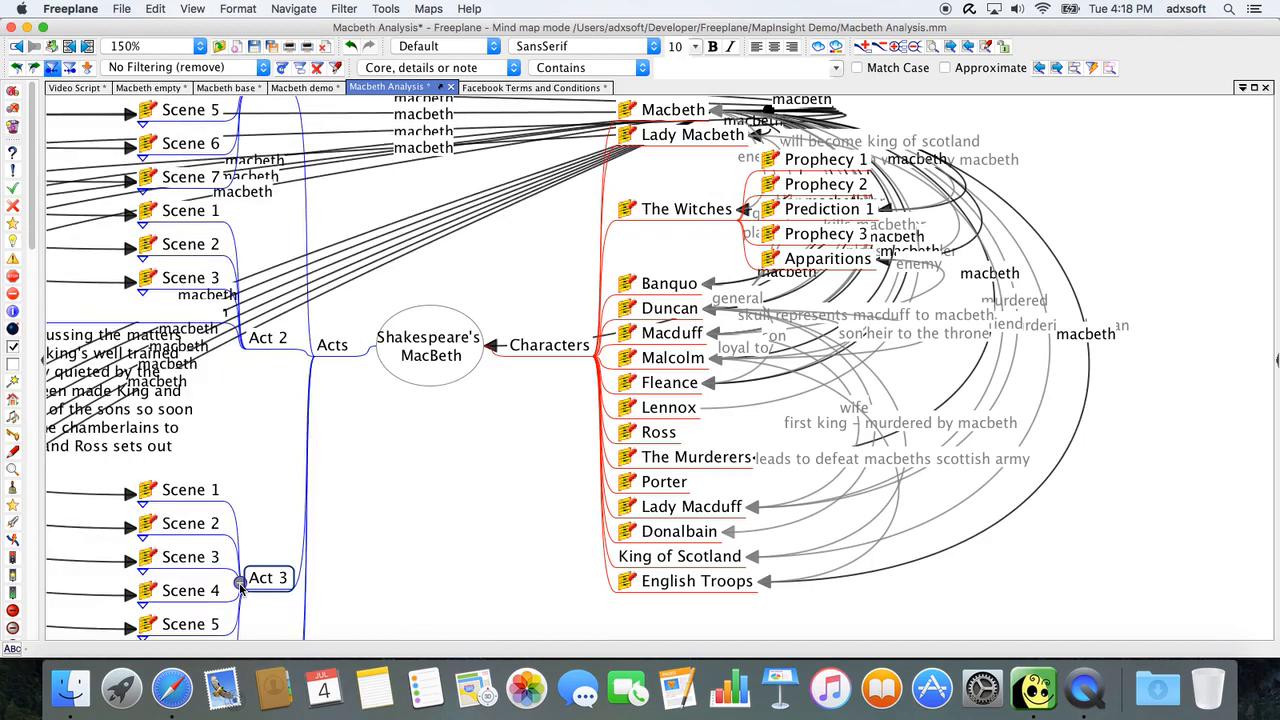
{"action": "left_click", "coordinate": [260, 590]}
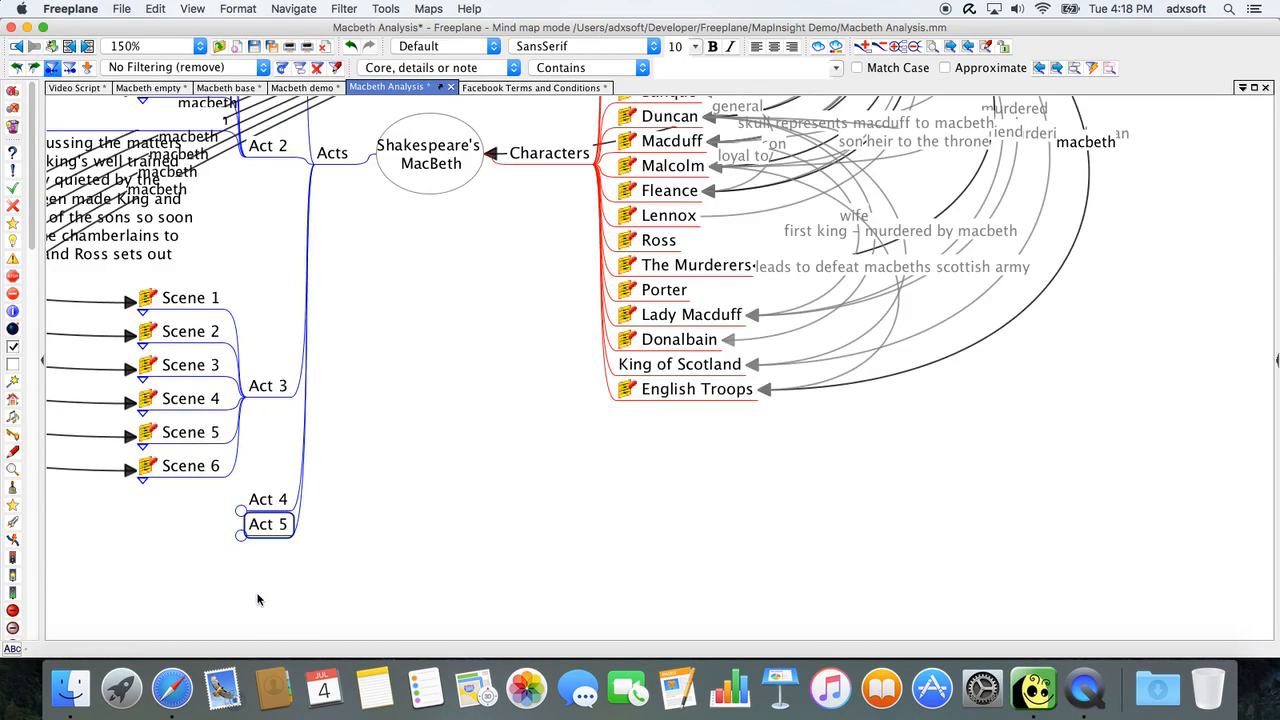
{"action": "left_click", "coordinate": [240, 505]}
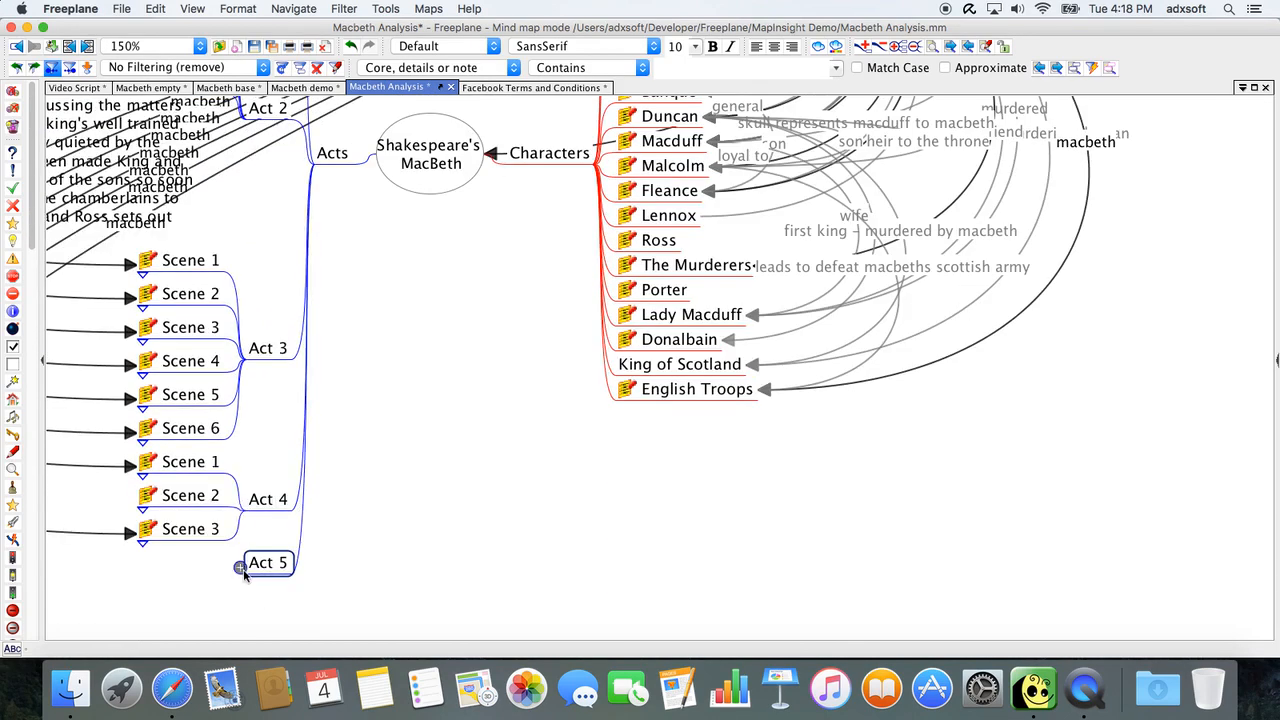
{"action": "left_click", "coordinate": [242, 569]}
Zoom the map out to 100% to examine Macbeth's new connectors across the acts and scenes.
{"action": "left_click", "coordinate": [194, 9]}
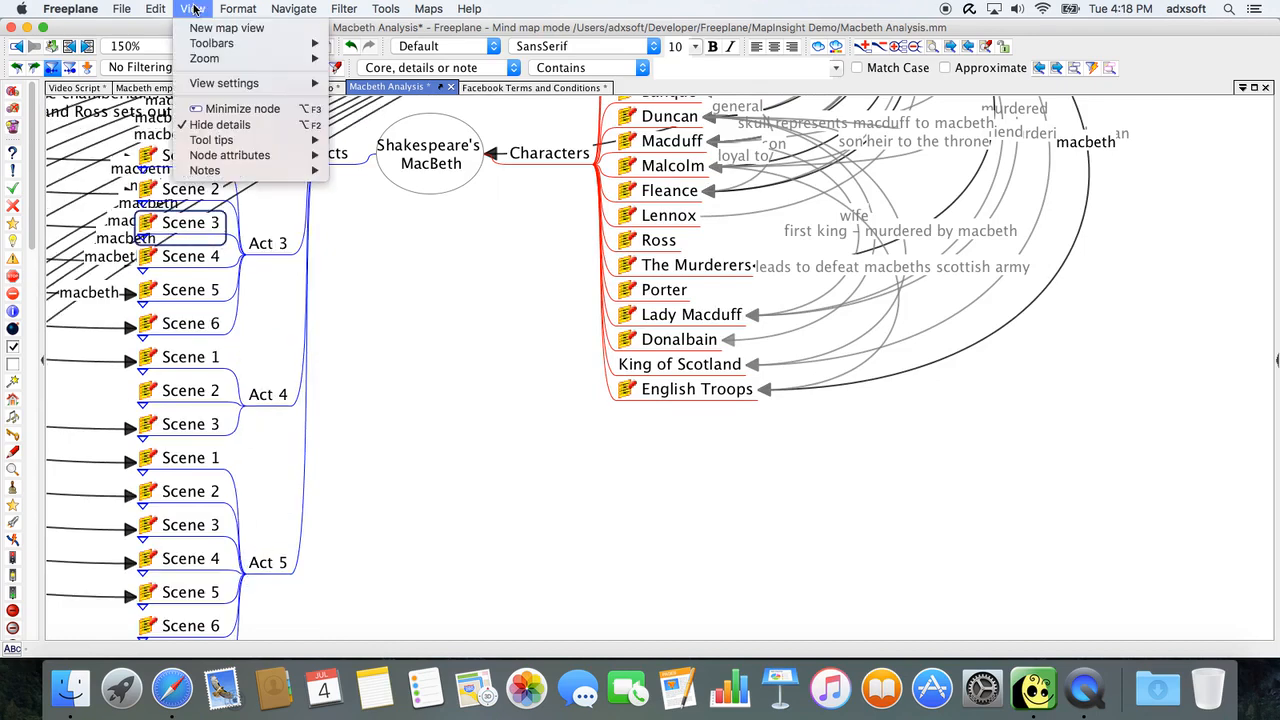
{"action": "mouse_move", "coordinate": [265, 60]}
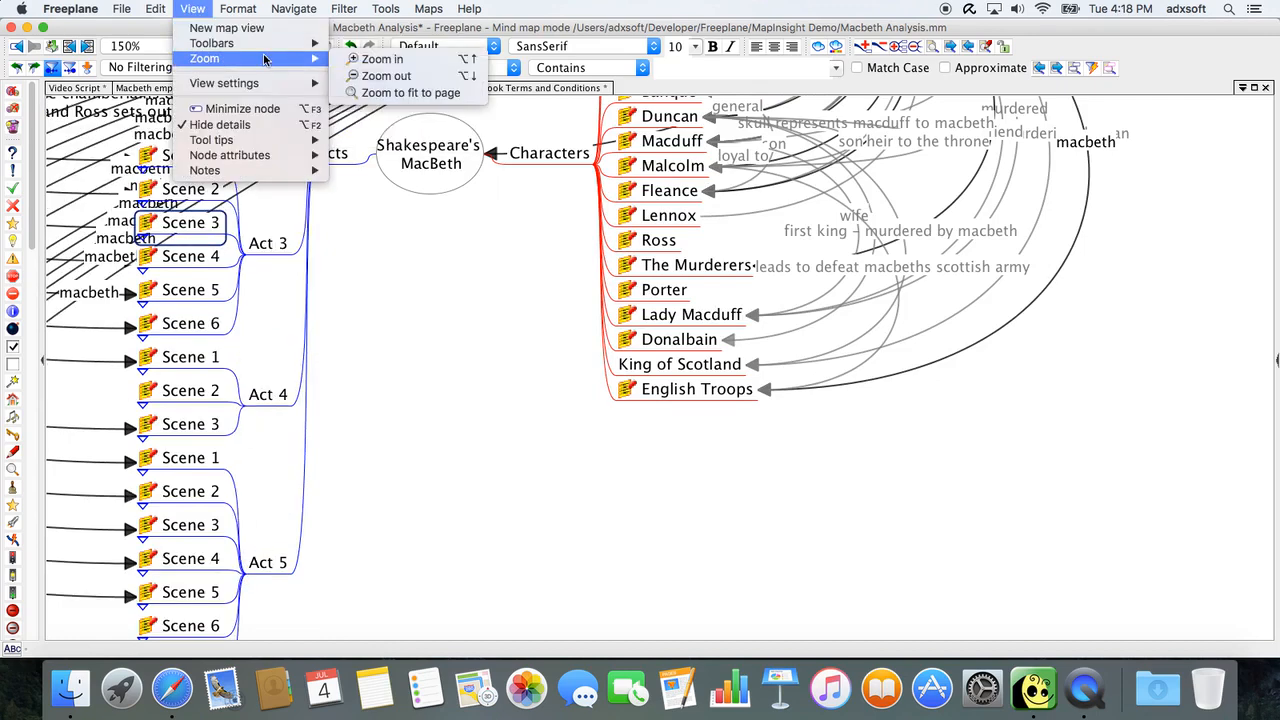
{"action": "left_click", "coordinate": [398, 77]}
{"action": "left_click", "coordinate": [503, 186]}
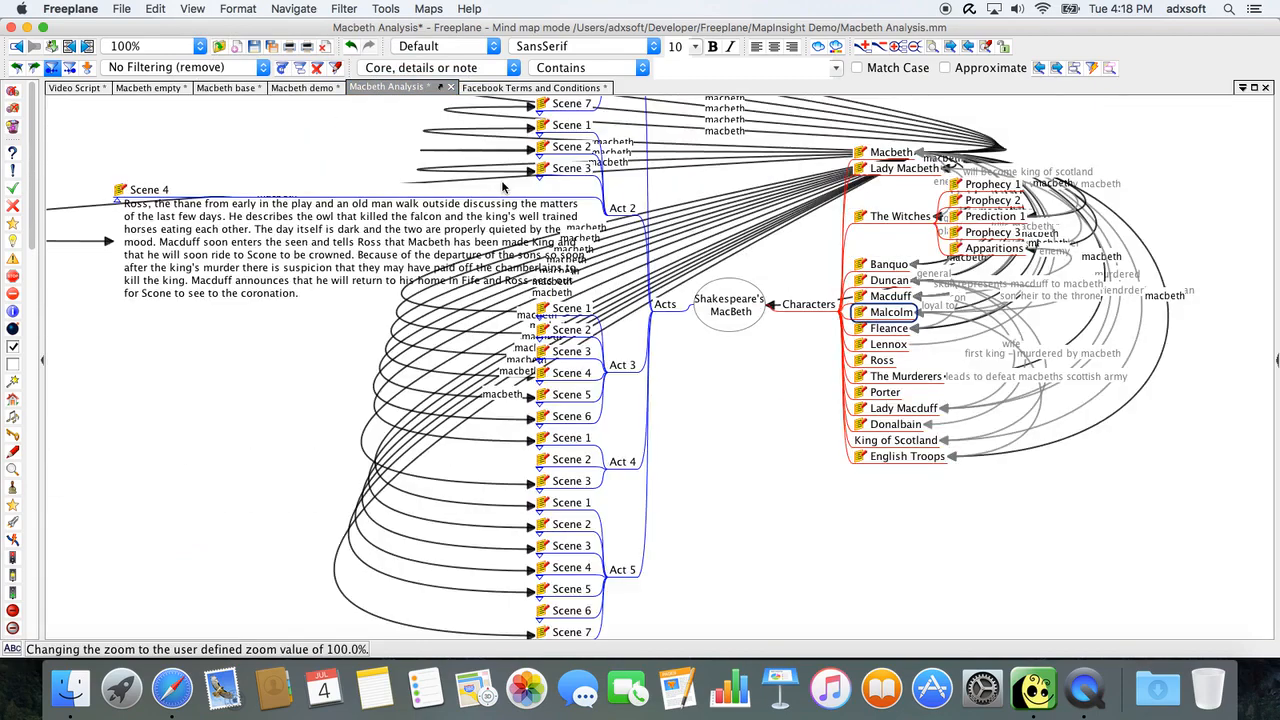
{"action": "left_click", "coordinate": [503, 186]}
{"action": "left_click", "coordinate": [381, 181]}
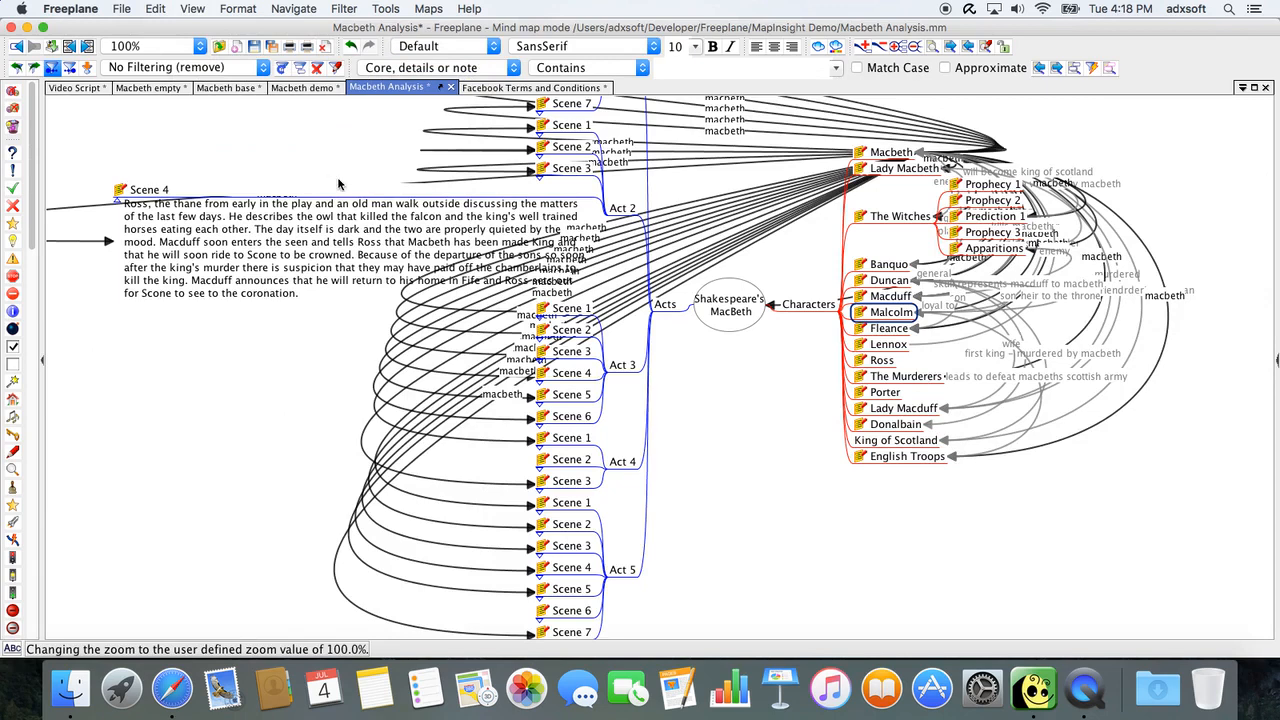
Zoom the map out to 50% and back to 75% to examine Macbeth's connectors, selecting Act 1's Scene 3 and Act 2's Scene 4.
{"action": "key", "text": "alt+Up"}
{"action": "key", "text": "alt+Up"}
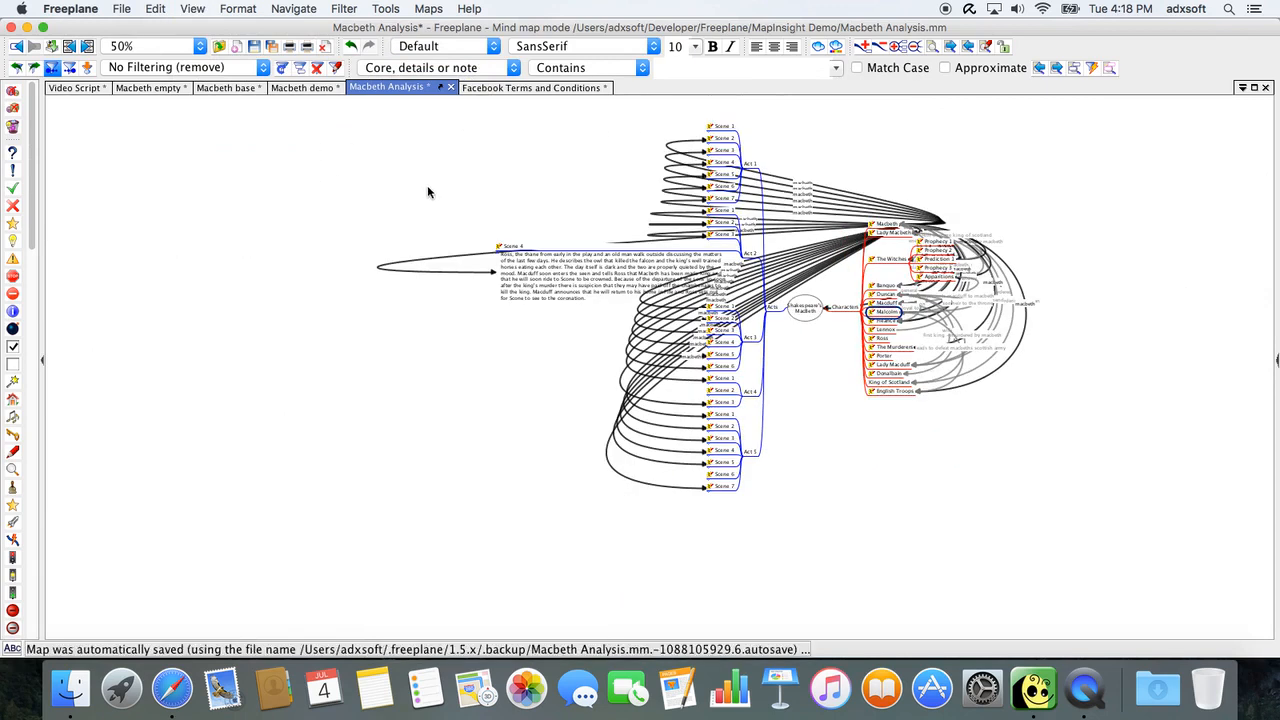
{"action": "left_click_drag", "start_coordinate": [427, 185], "coordinate": [286, 208]}
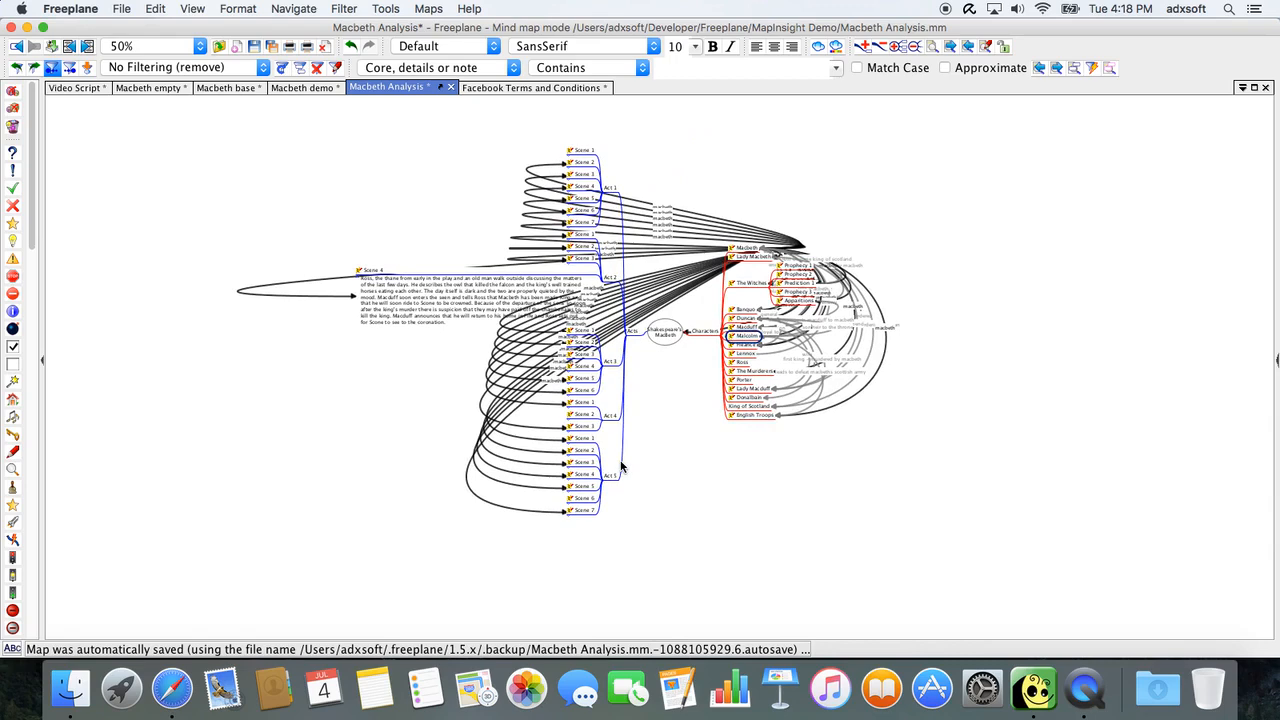
{"action": "key", "text": "super+equal"}
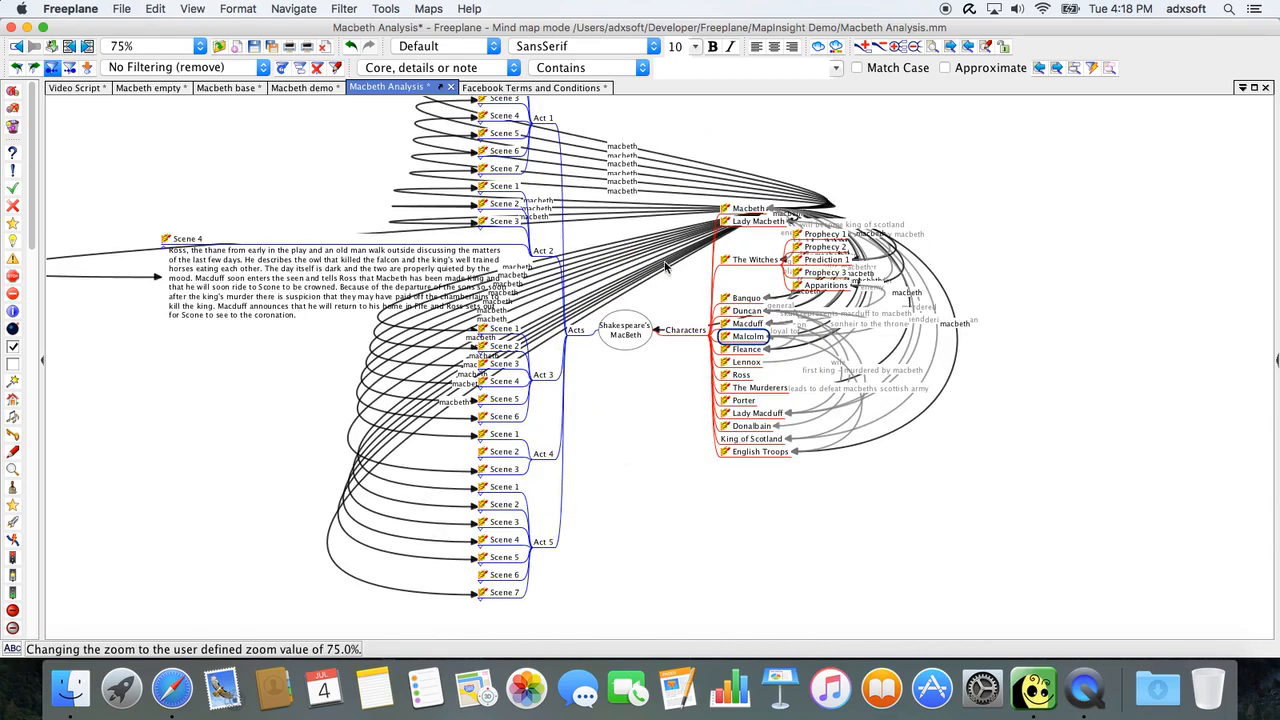
{"action": "left_click", "coordinate": [505, 100]}
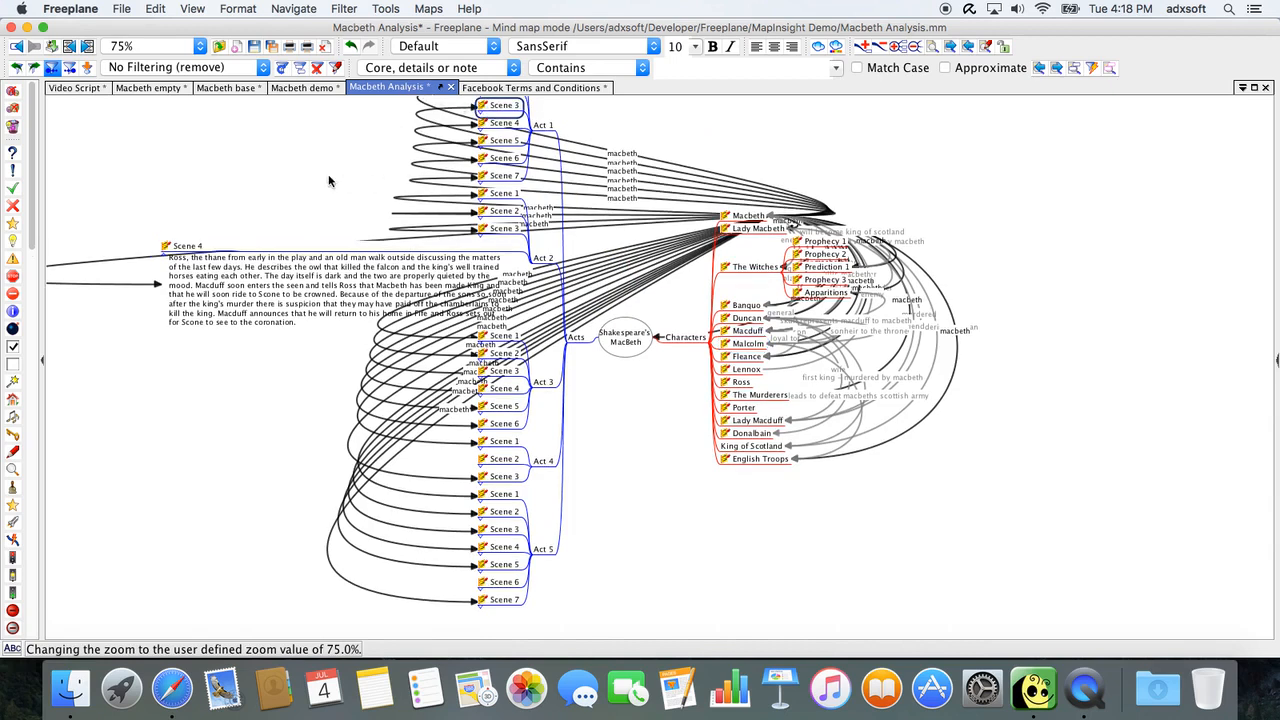
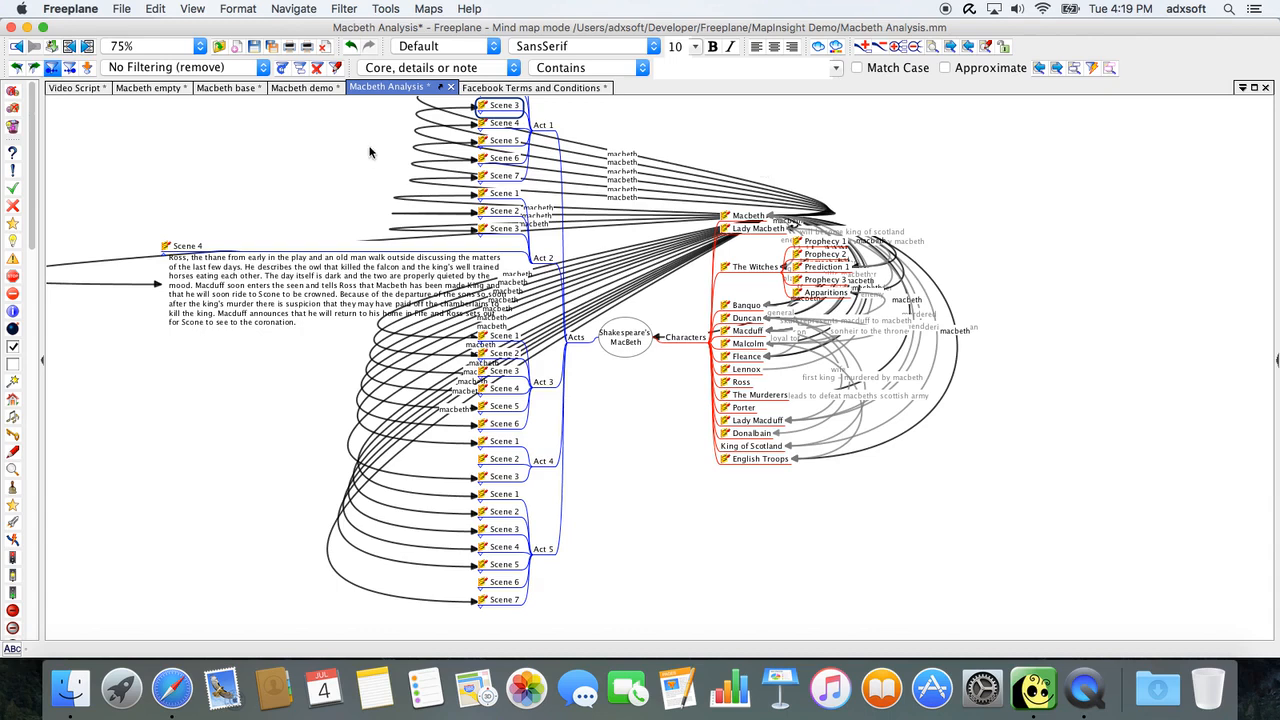
{"action": "left_click", "coordinate": [373, 249]}
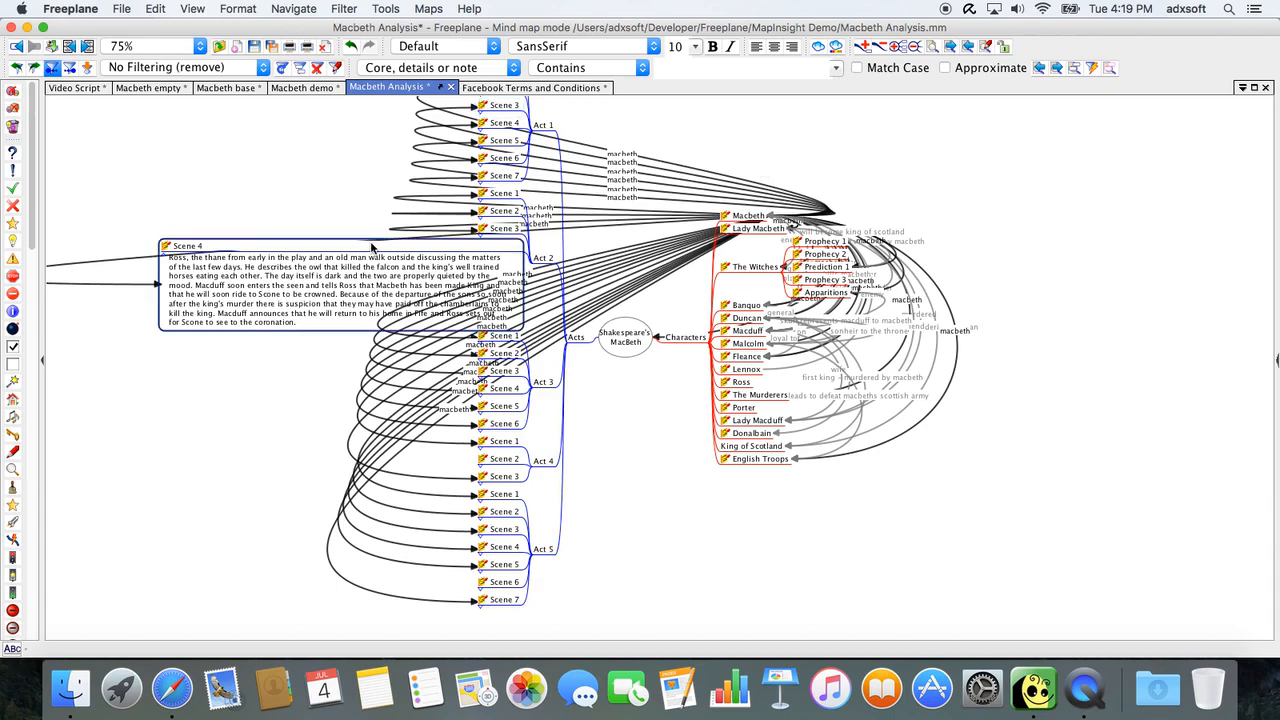
{"action": "right_click", "coordinate": [1088, 691]}
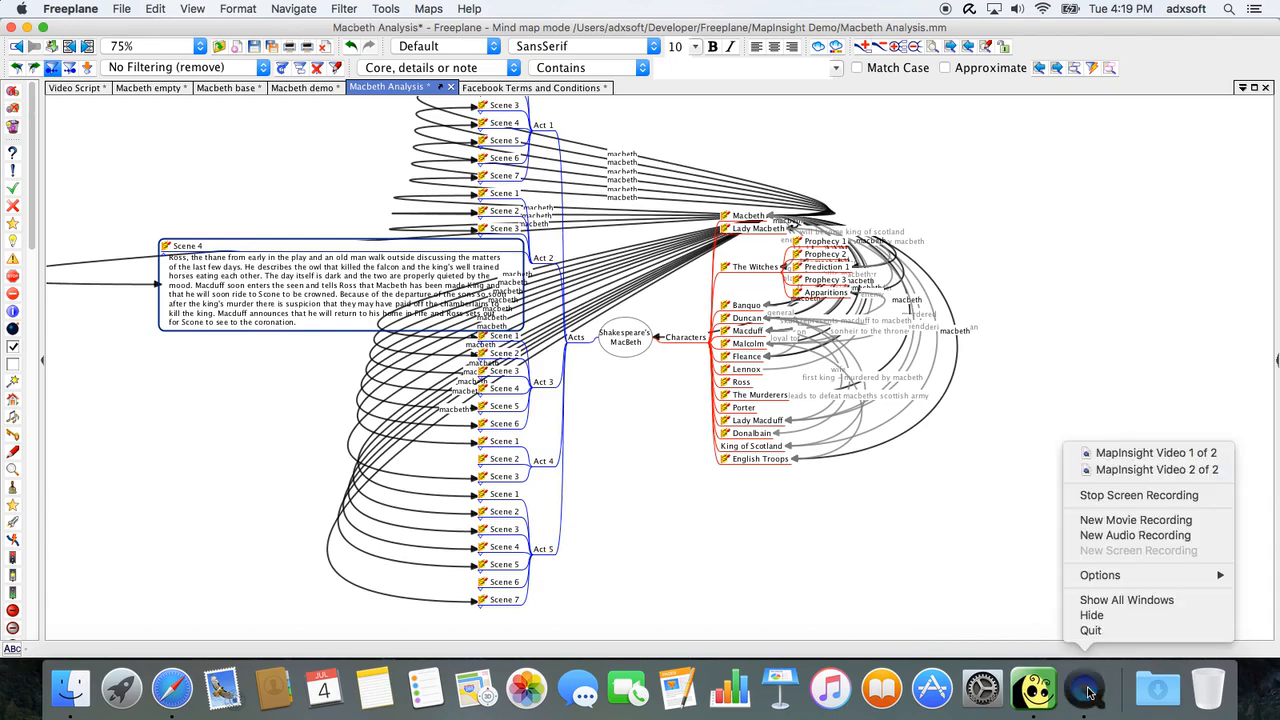
{"action": "left_click", "coordinate": [1131, 496]}
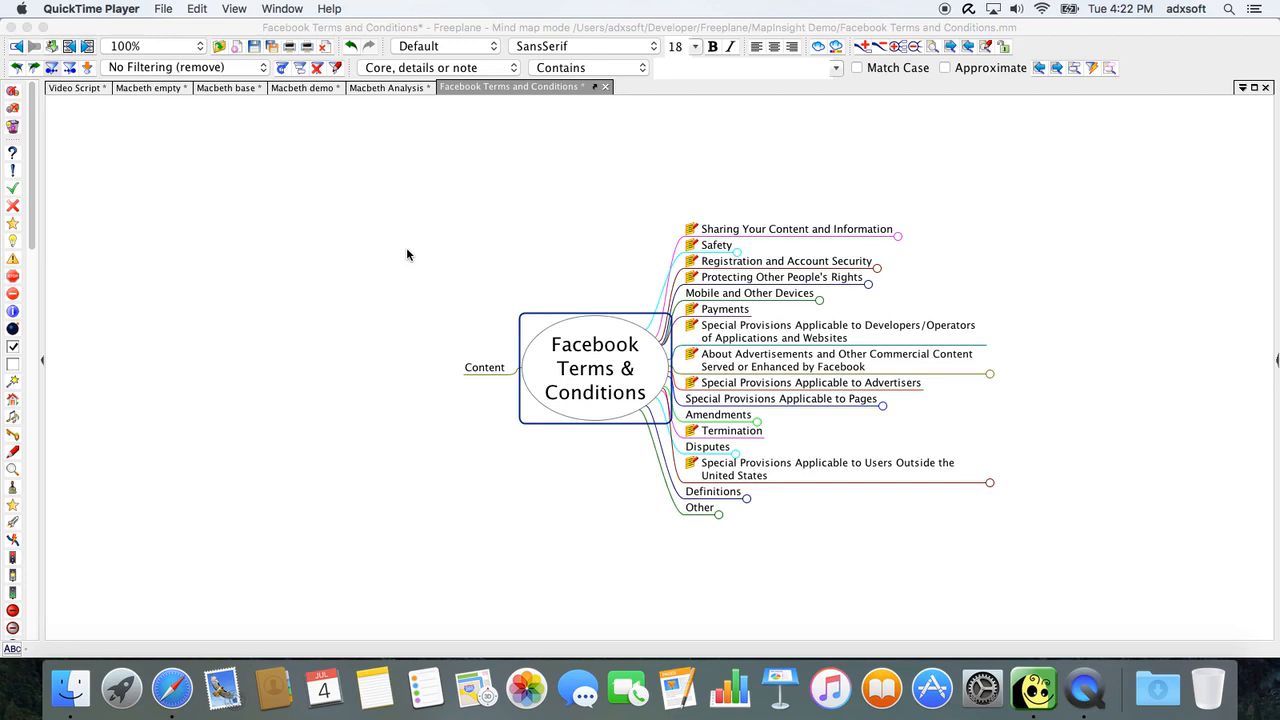
Move from the Facebook Terms & Conditions root up through its sections and unfold Sharing Your Content and Information.
{"action": "left_click", "coordinate": [527, 334]}
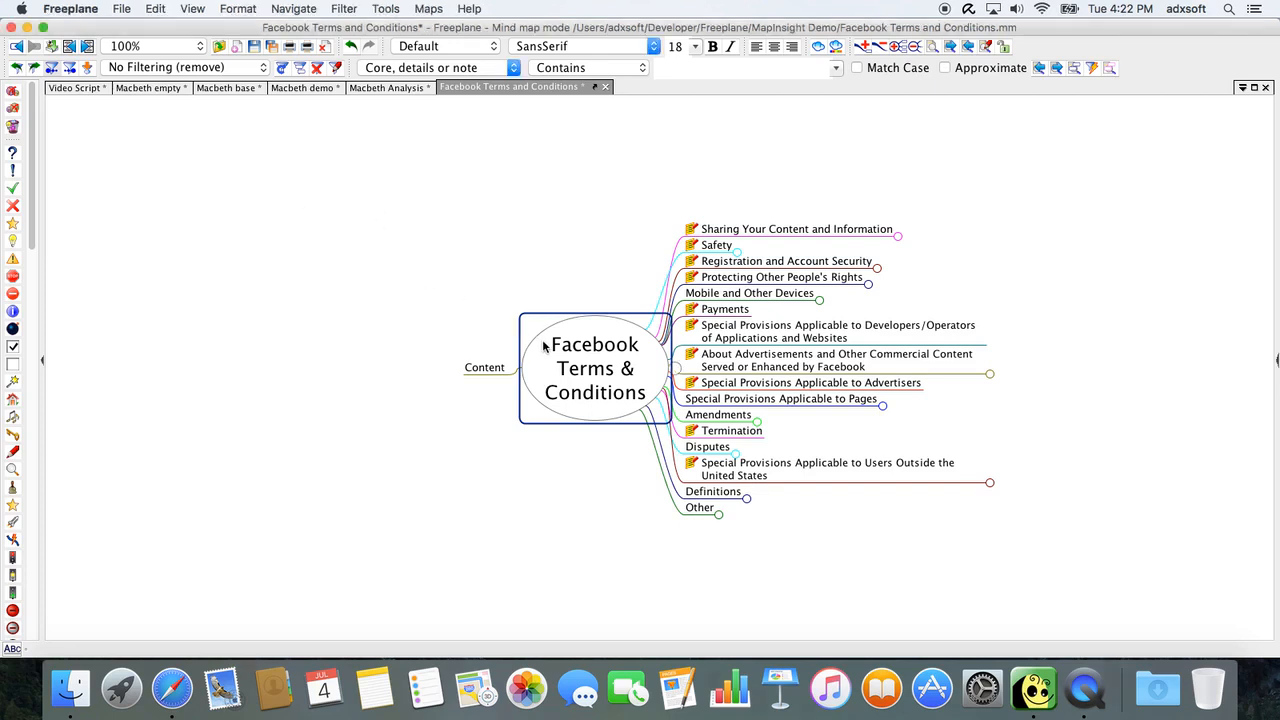
{"action": "key", "text": "Right"}
{"action": "key", "text": "Up"}
{"action": "key", "text": "Up"}
{"action": "key", "text": "Up"}
{"action": "key", "text": "Up"}
{"action": "key", "text": "Up"}
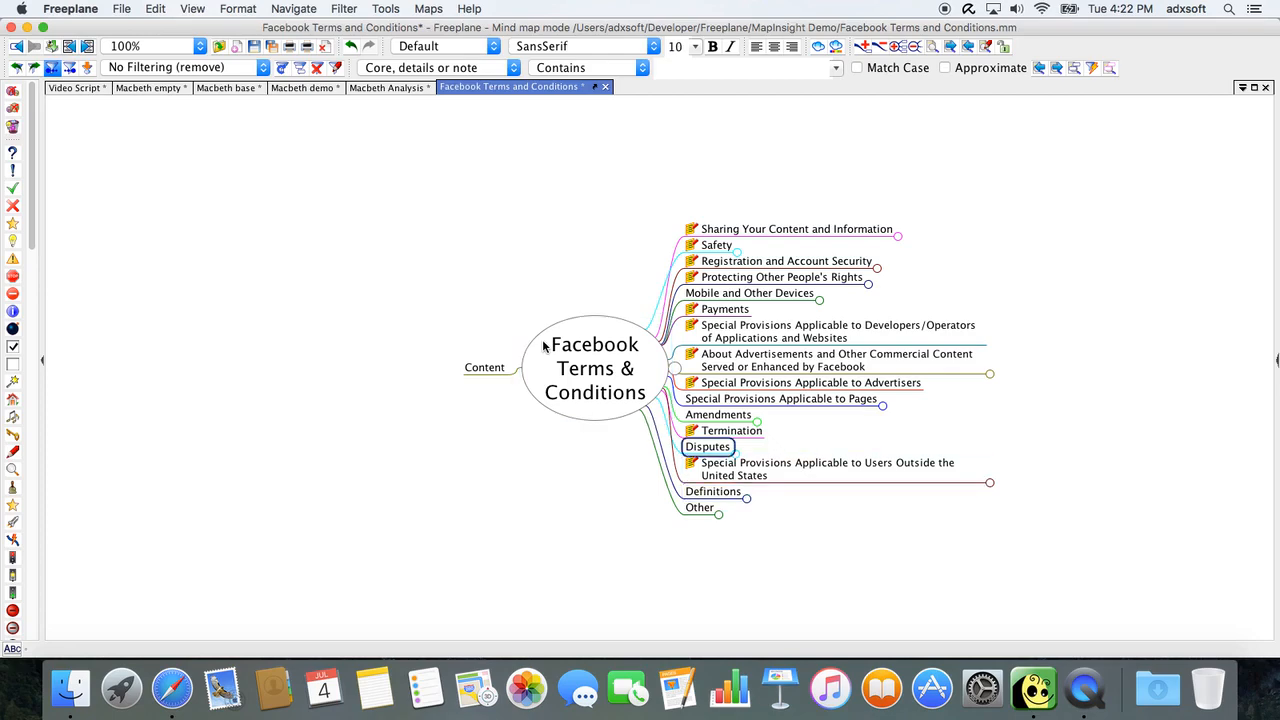
{"action": "key", "text": "Up"}
{"action": "key", "text": "Up"}
{"action": "key", "text": "Up"}
{"action": "key", "text": "Up"}
{"action": "key", "text": "Up"}
{"action": "key", "text": "Up"}
{"action": "key", "text": "Up"}
{"action": "key", "text": "Up"}
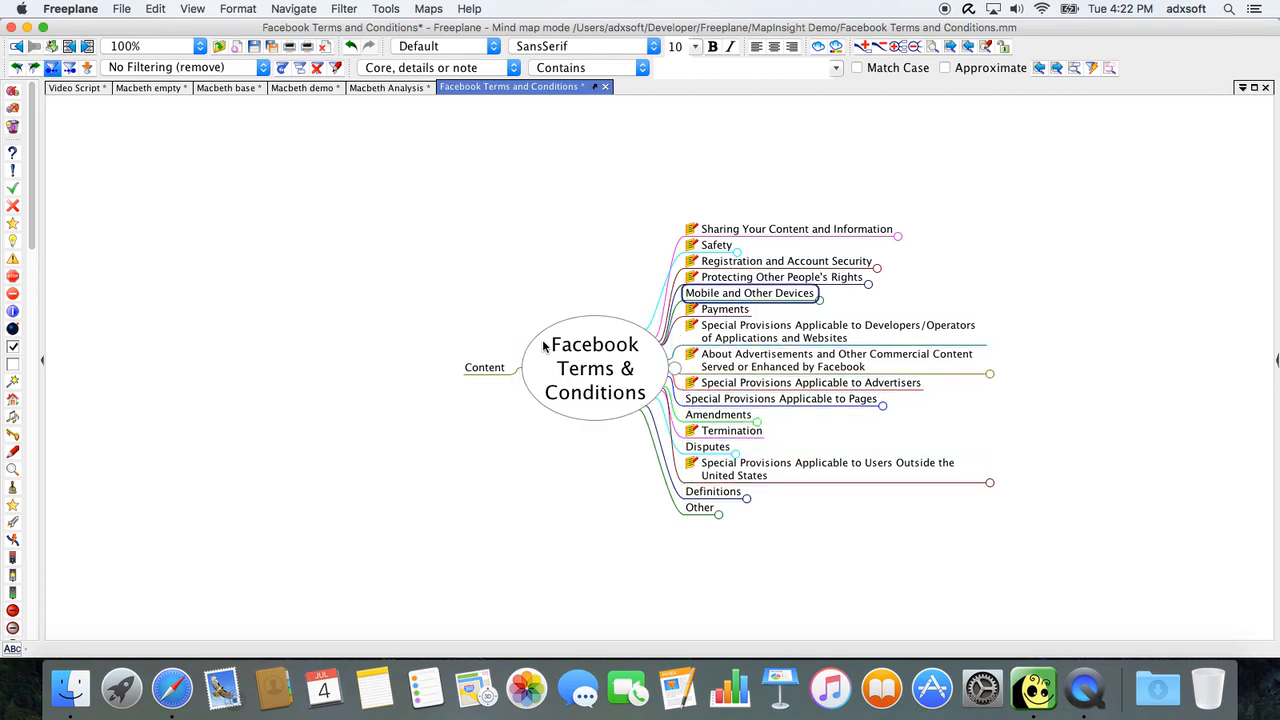
{"action": "key", "text": "Up"}
{"action": "key", "text": "space"}
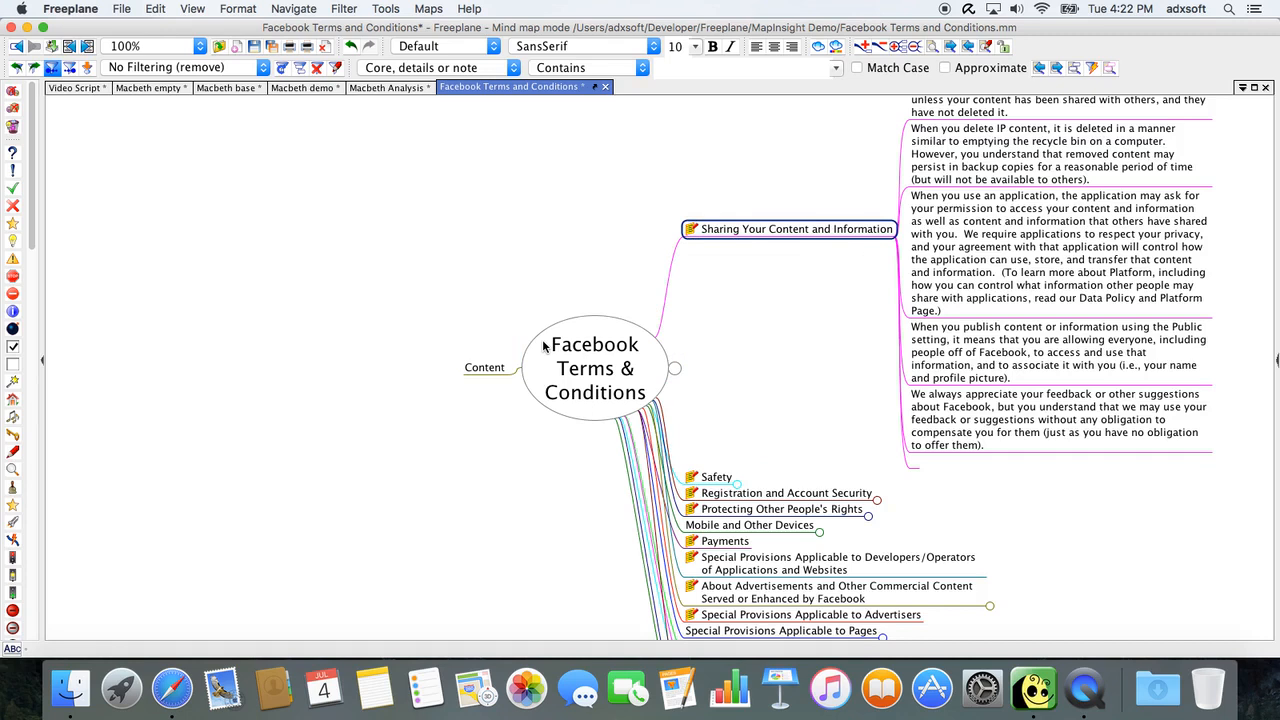
Look through the paragraphs under Sharing Your Content and Information, preview the section's note, and fold the section again.
{"action": "key", "text": "Right"}
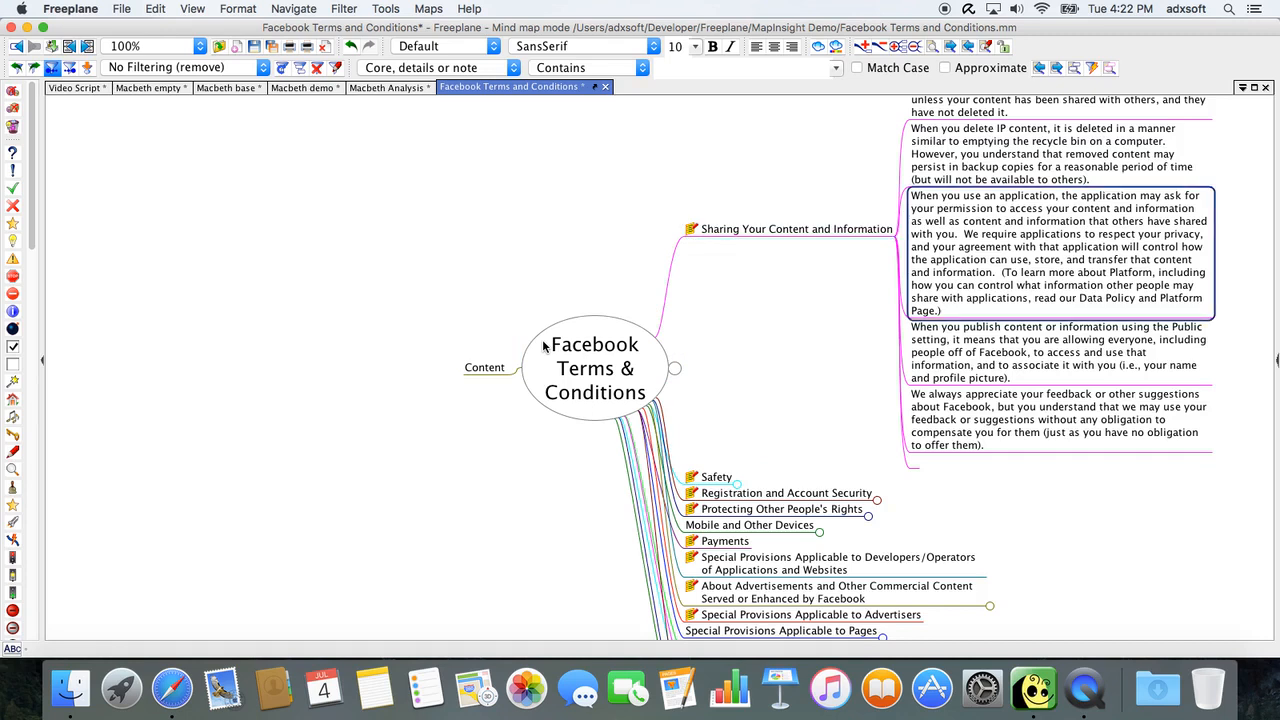
{"action": "key", "text": "Down"}
{"action": "key", "text": "Up"}
{"action": "key", "text": "Left"}
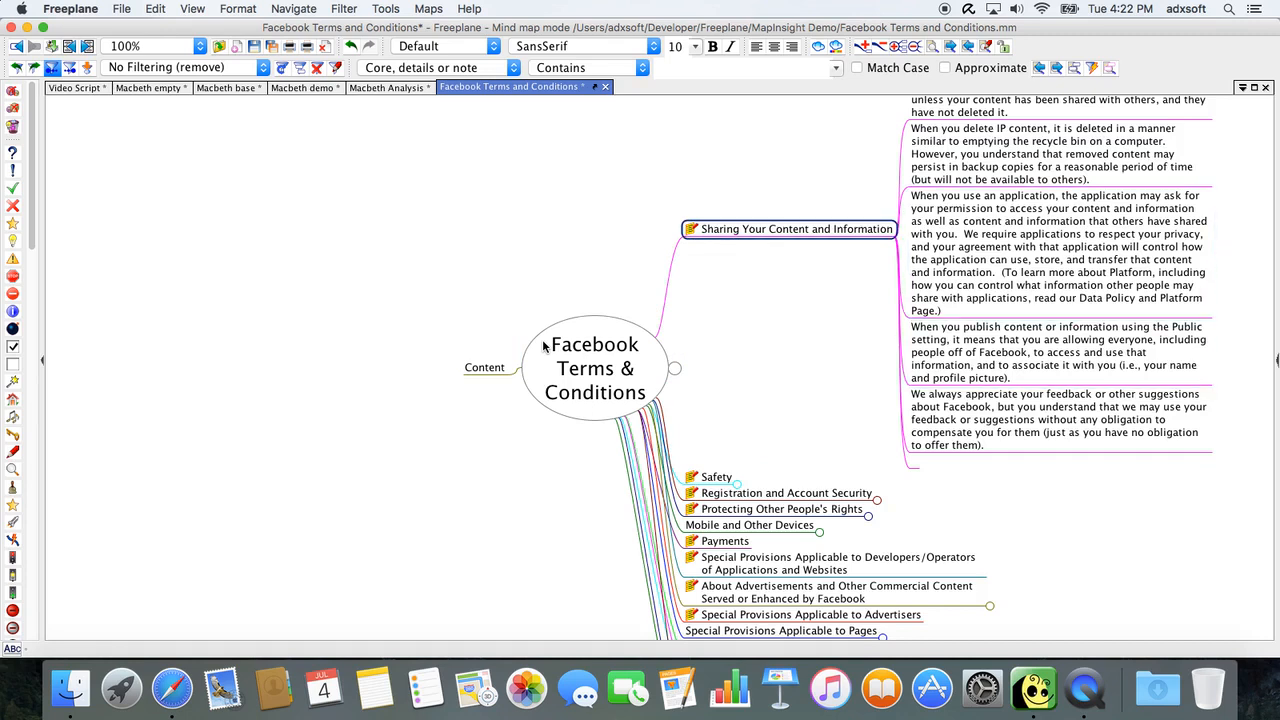
{"action": "key", "text": "Left"}
{"action": "key", "text": "Right"}
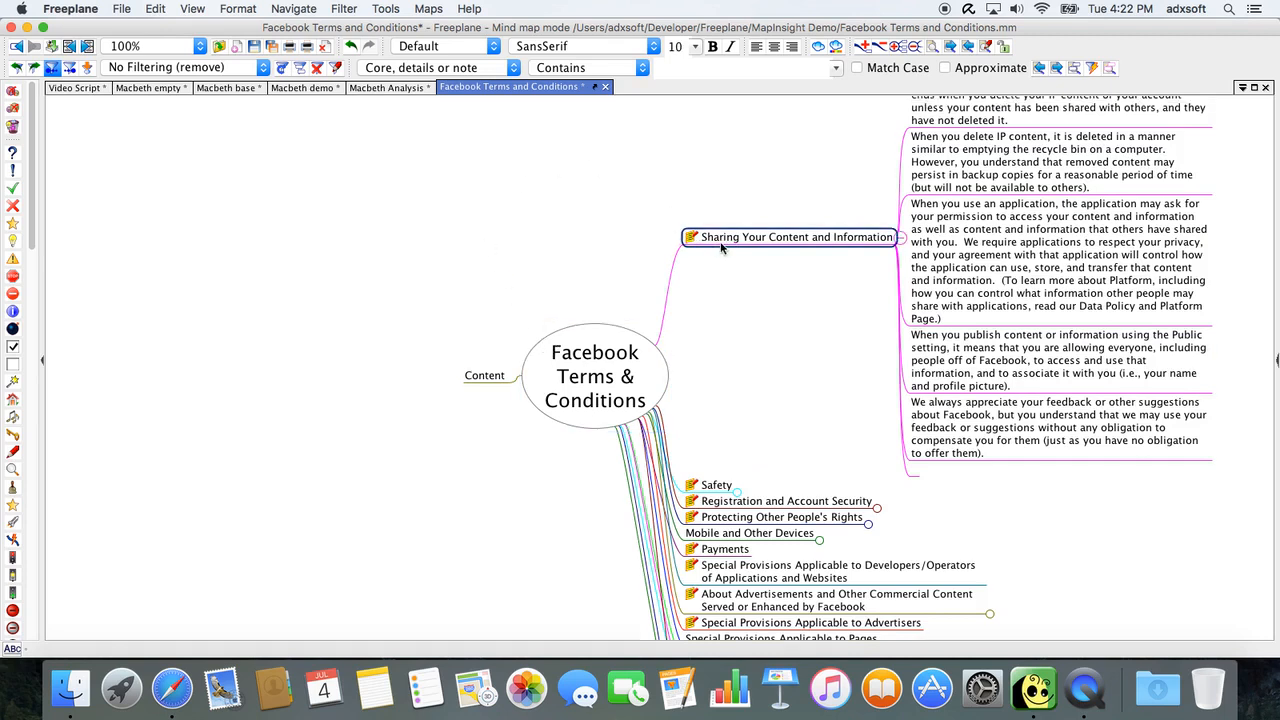
{"action": "mouse_move", "coordinate": [720, 243]}
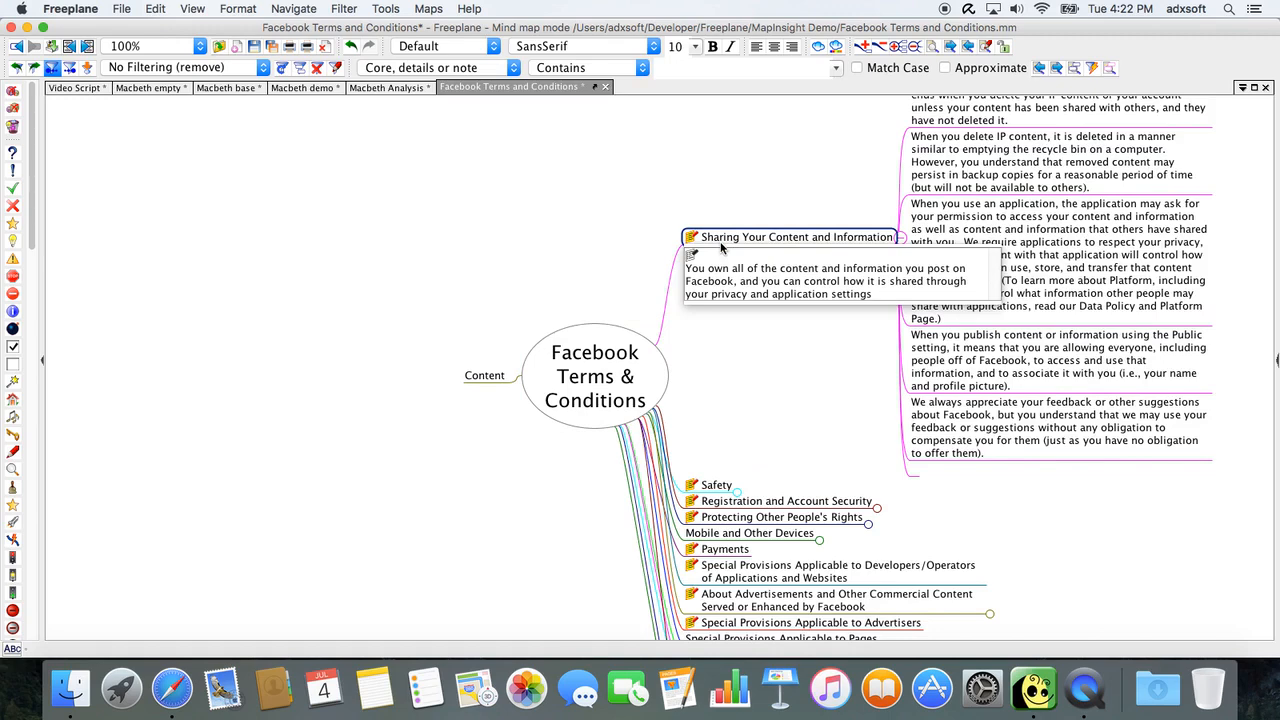
{"action": "left_click", "coordinate": [716, 242]}
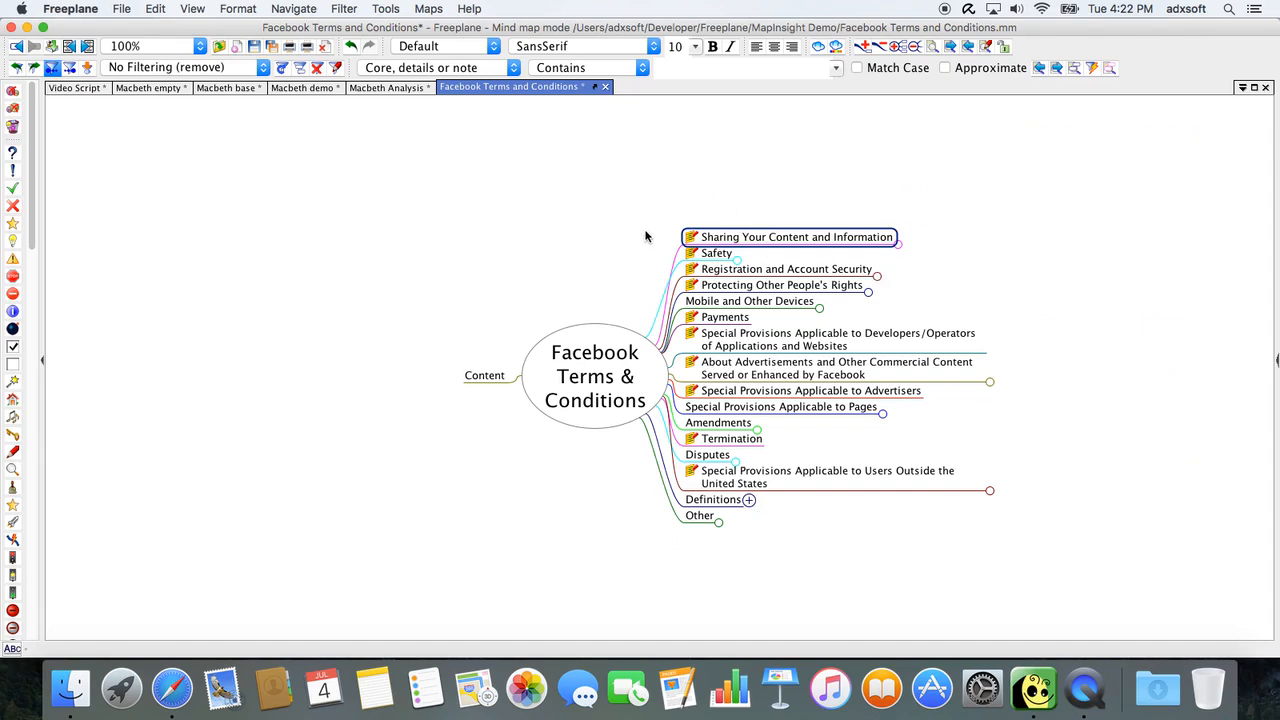
Unfold all sections from the root node to look over the full terms text, and fold them back to the section headings.
{"action": "left_click", "coordinate": [615, 354]}
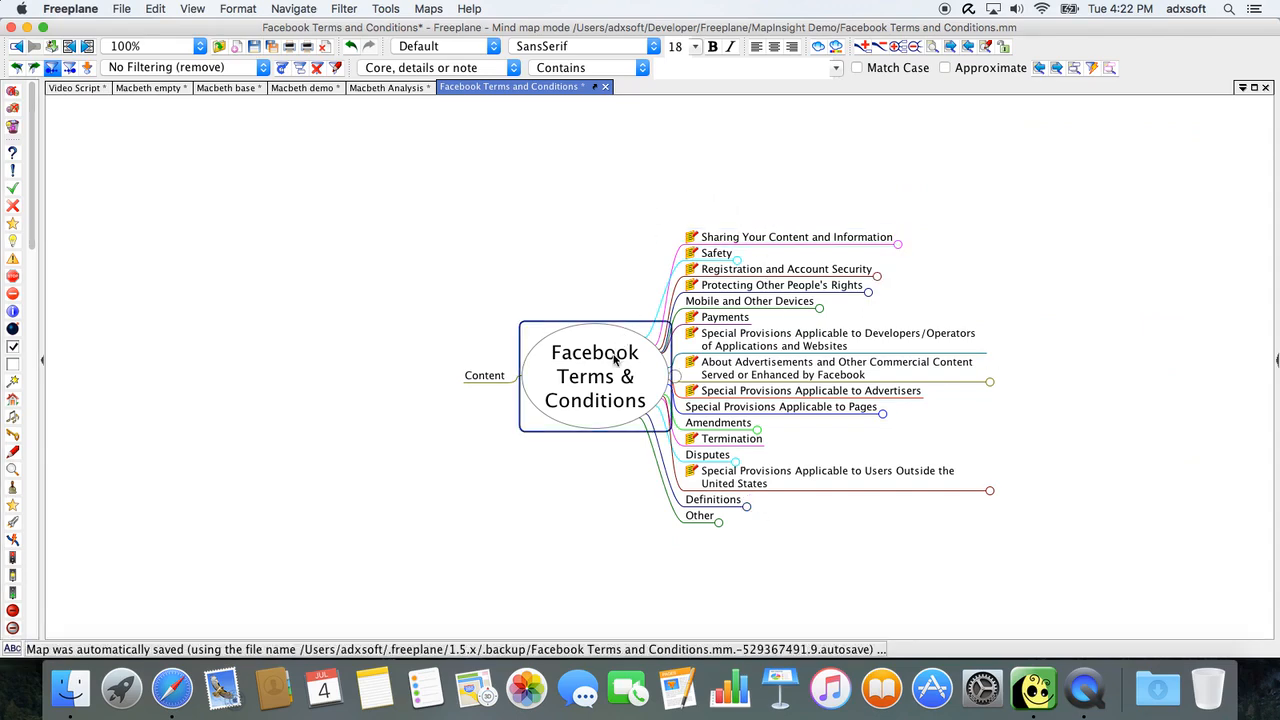
{"action": "key", "text": "alt+Page_Down"}
{"action": "scroll", "coordinate": [731, 306], "scroll_direction": "up", "scroll_amount": 15}
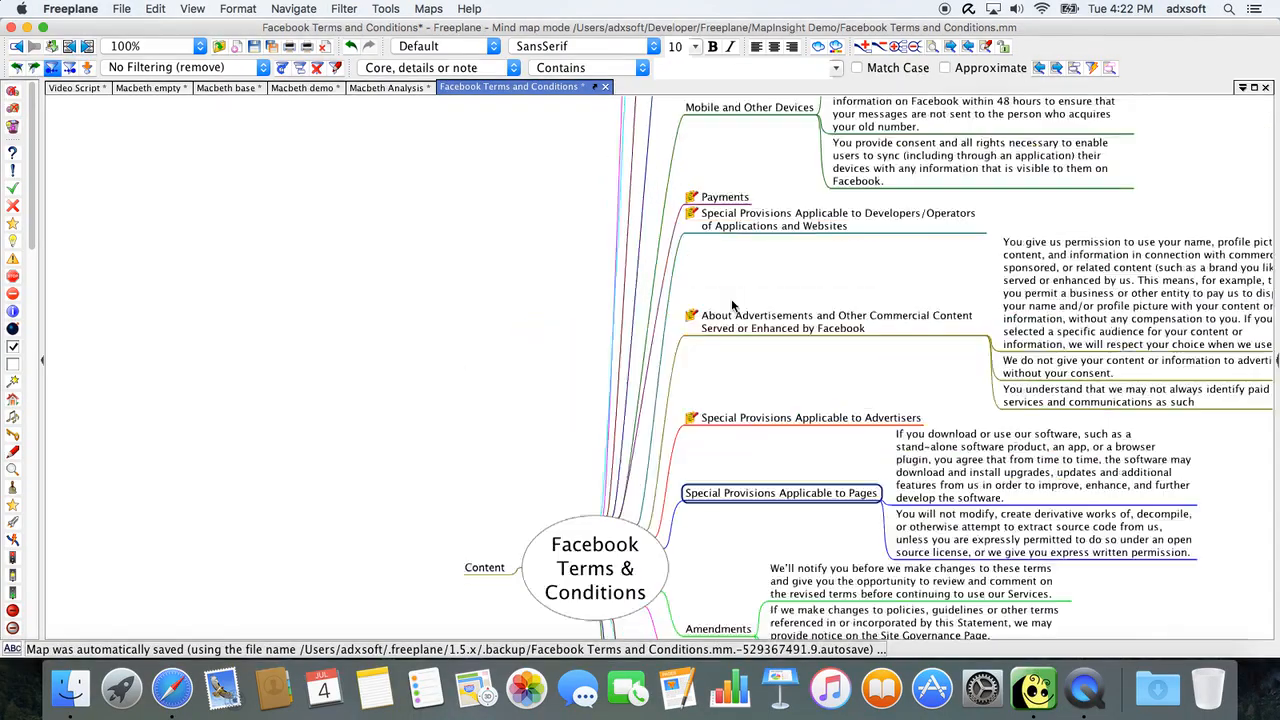
{"action": "scroll", "coordinate": [732, 306], "scroll_direction": "down", "scroll_amount": 20}
{"action": "scroll", "coordinate": [731, 306], "scroll_direction": "up", "scroll_amount": 20}
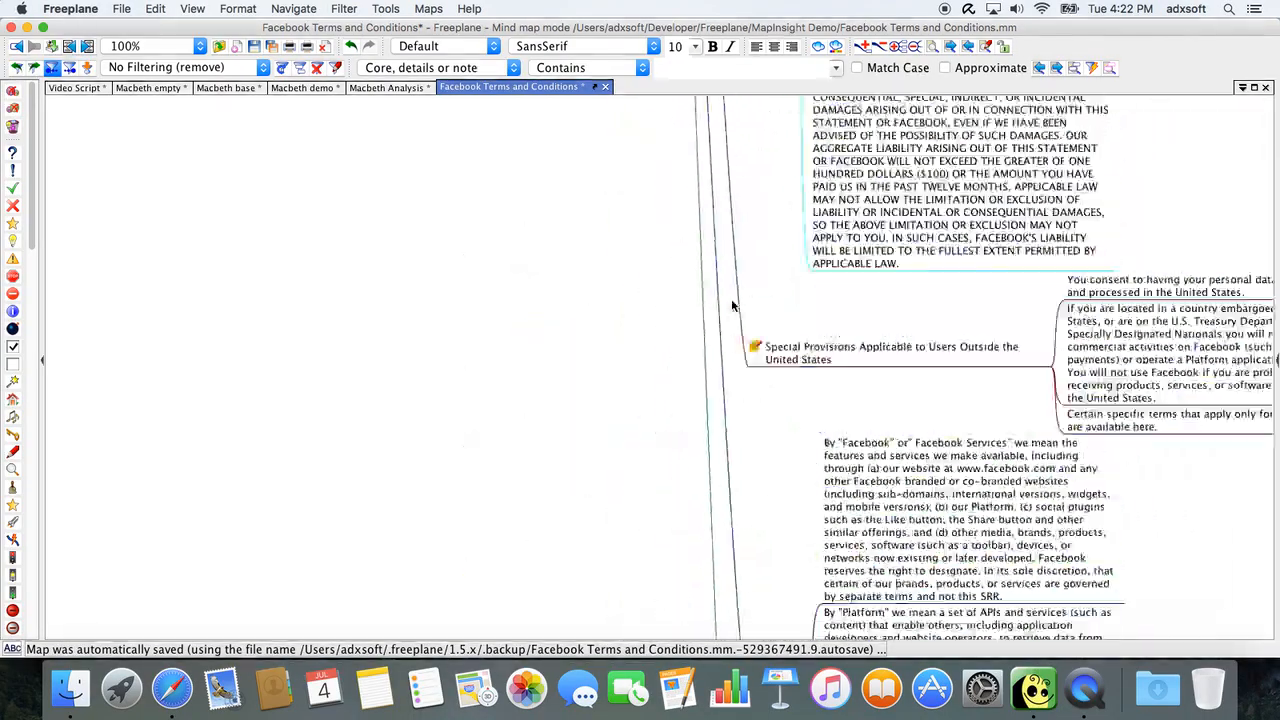
{"action": "scroll", "coordinate": [732, 306], "scroll_direction": "down", "scroll_amount": 20}
{"action": "scroll", "coordinate": [732, 306], "scroll_direction": "up", "scroll_amount": 6}
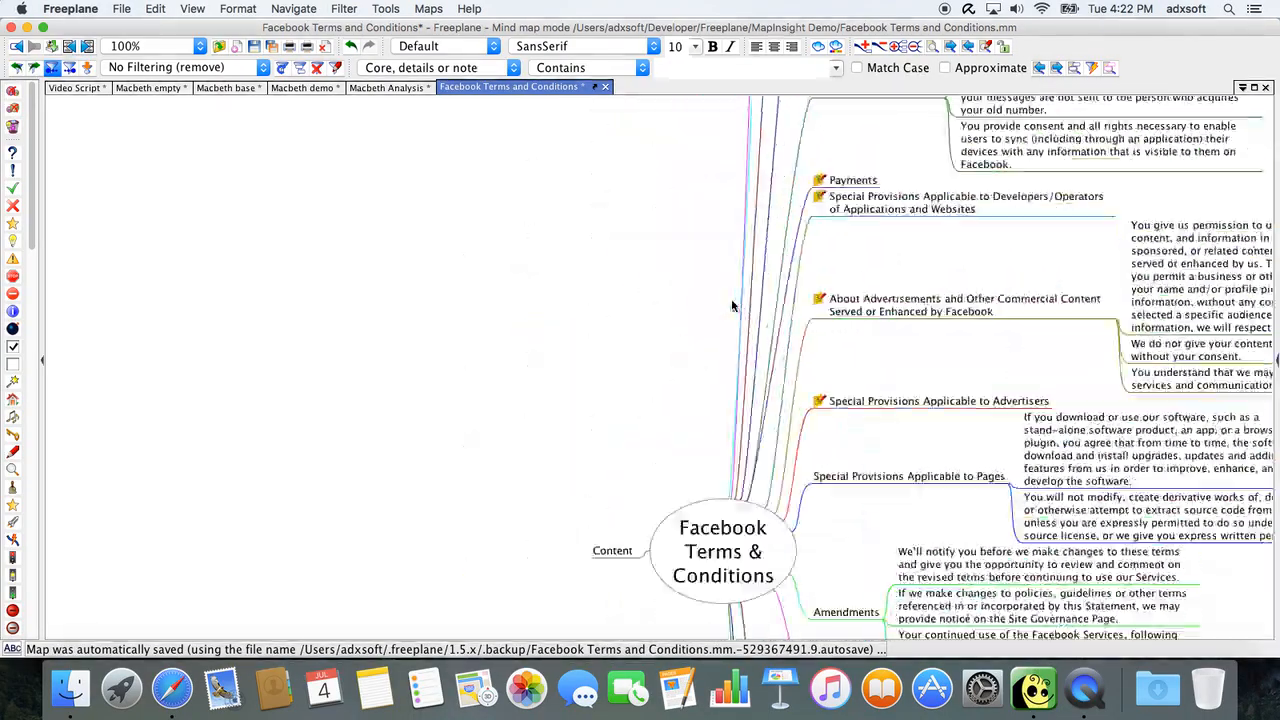
{"action": "scroll", "coordinate": [732, 306], "scroll_direction": "down", "scroll_amount": 2}
{"action": "left_click", "coordinate": [727, 408]}
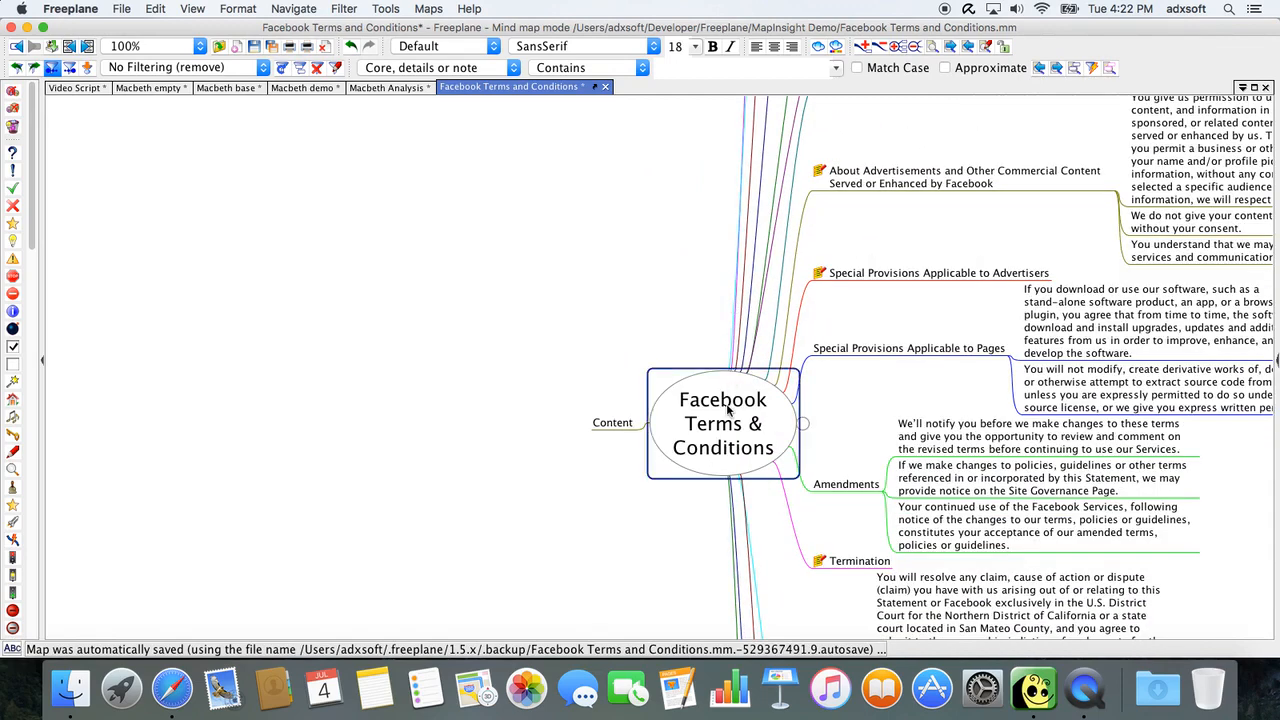
{"action": "key", "text": "alt+Home"}
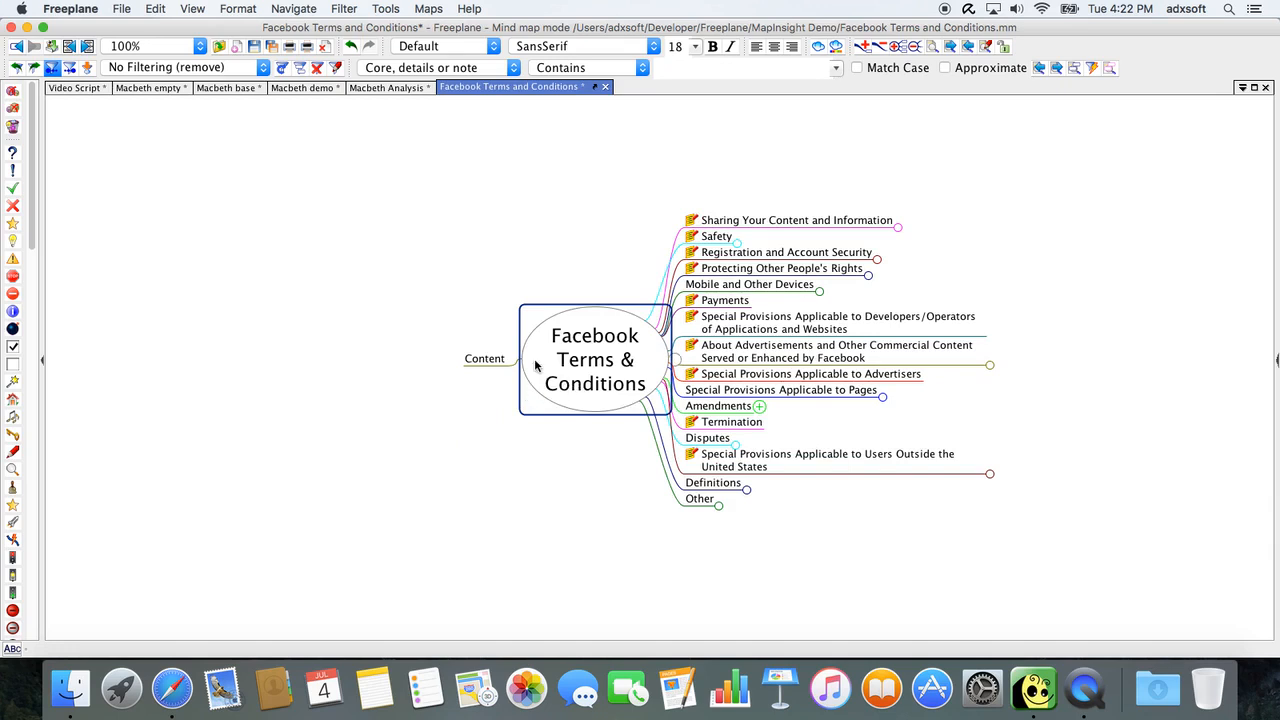
Find MapInsight connector candidates for the Content node using its core text, searching the candidates' core, note and details text.
{"action": "left_click", "coordinate": [484, 362]}
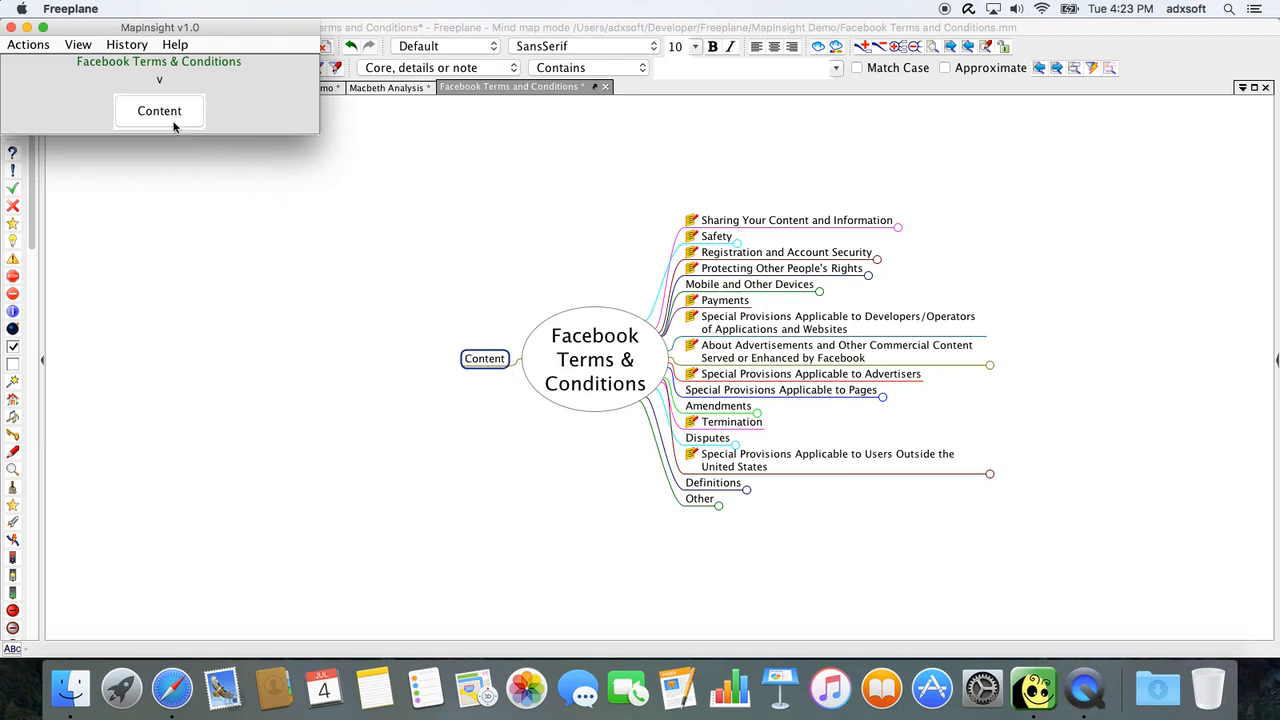
{"action": "left_click", "coordinate": [78, 45]}
{"action": "mouse_move", "coordinate": [116, 94]}
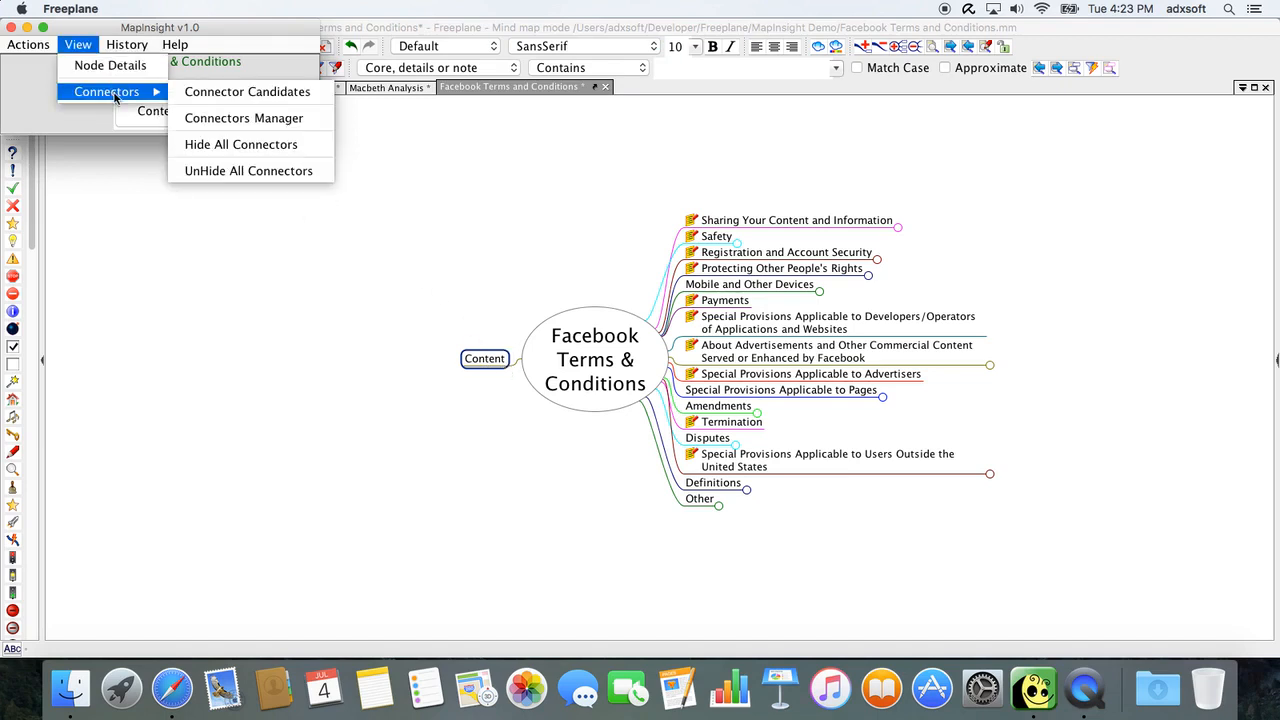
{"action": "left_click", "coordinate": [203, 92]}
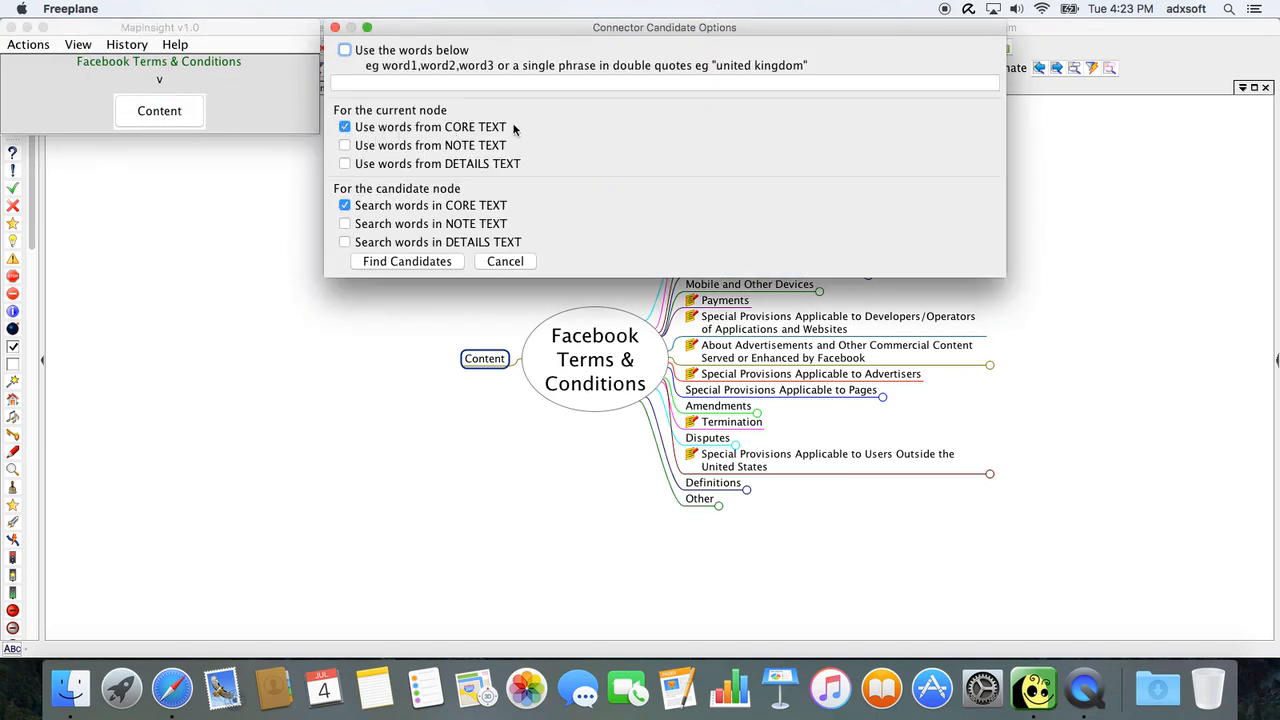
{"action": "left_click", "coordinate": [417, 230]}
{"action": "left_click", "coordinate": [421, 246]}
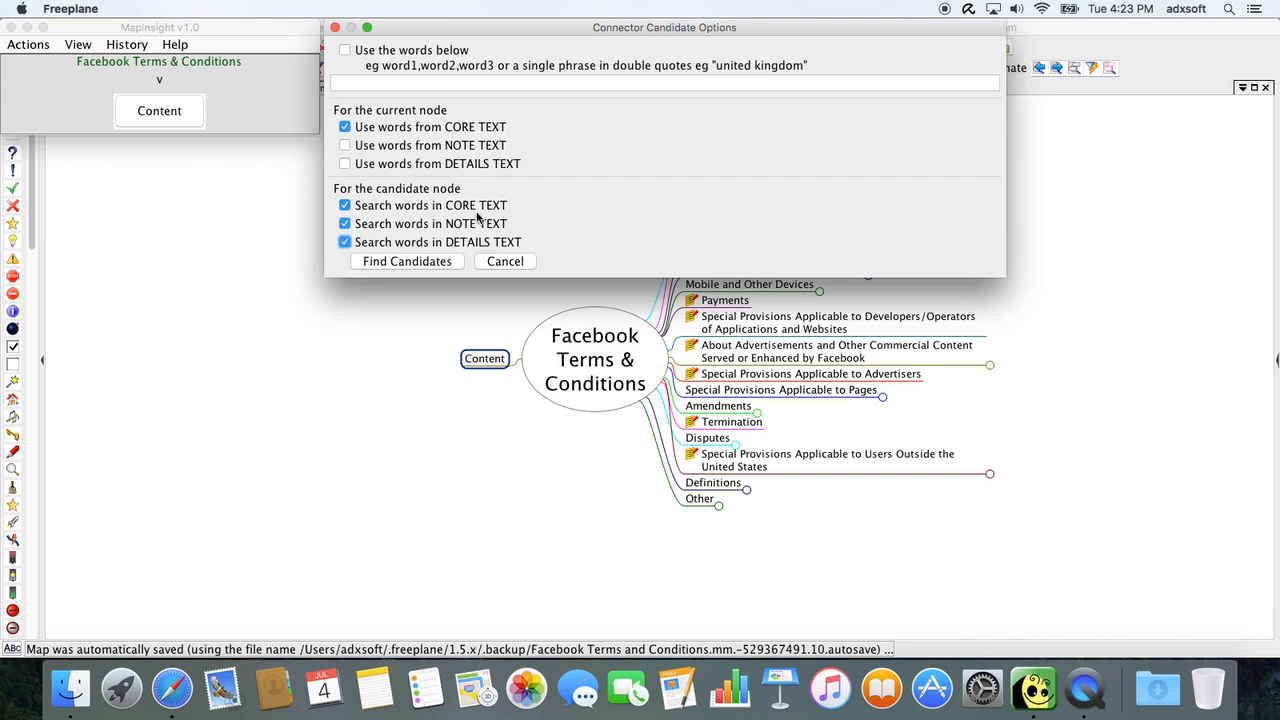
{"action": "left_click", "coordinate": [432, 263]}
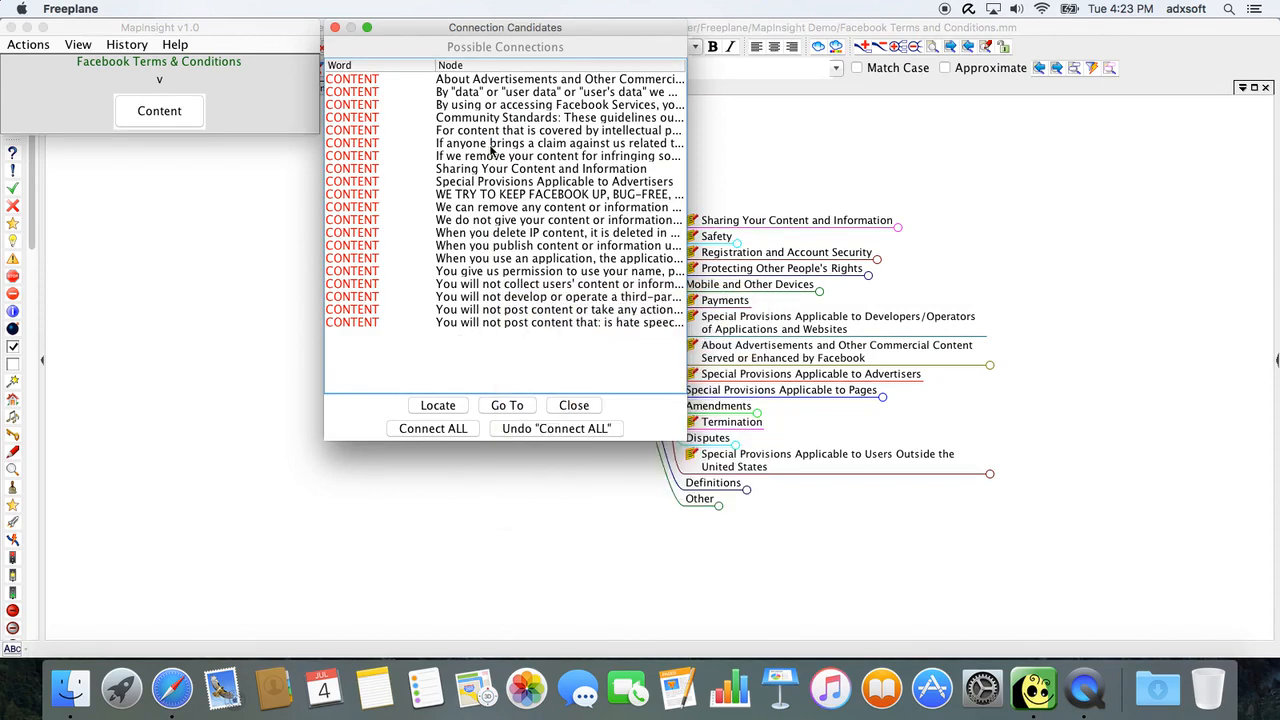
Preview entries in the candidate list, connect the Content node to all of them, and close the list.
{"action": "mouse_move", "coordinate": [490, 147]}
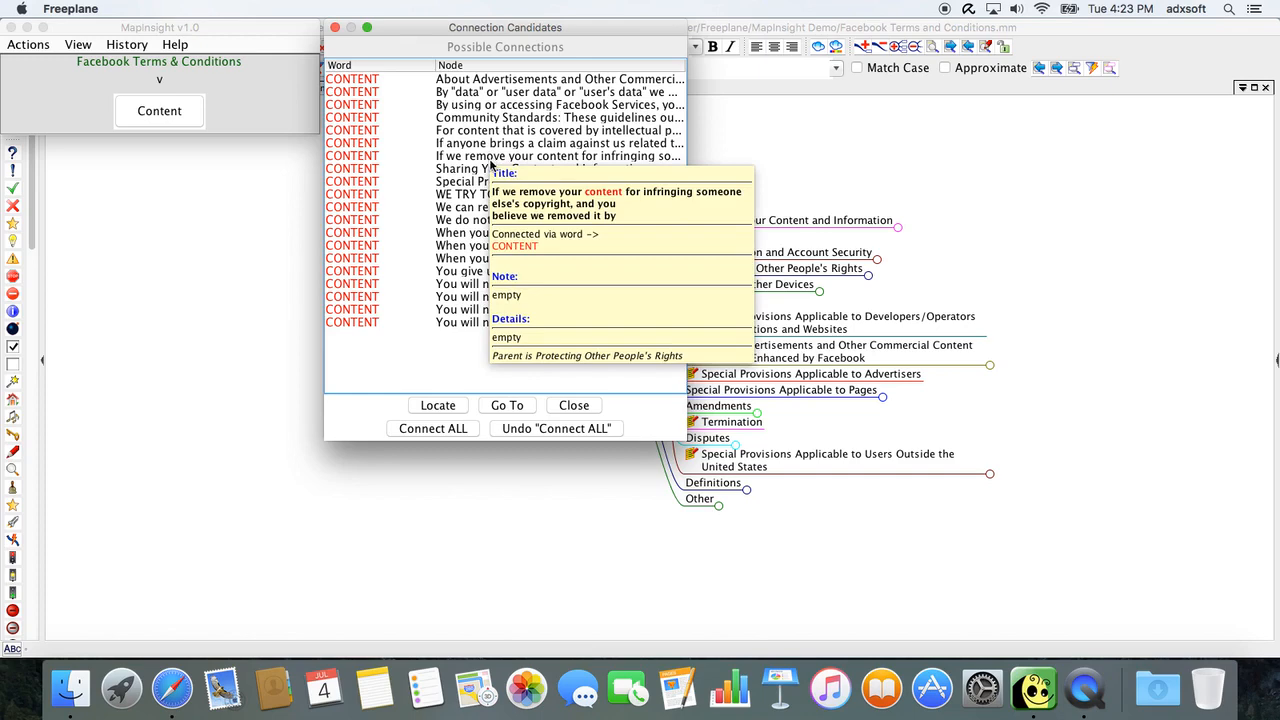
{"action": "mouse_move", "coordinate": [490, 170]}
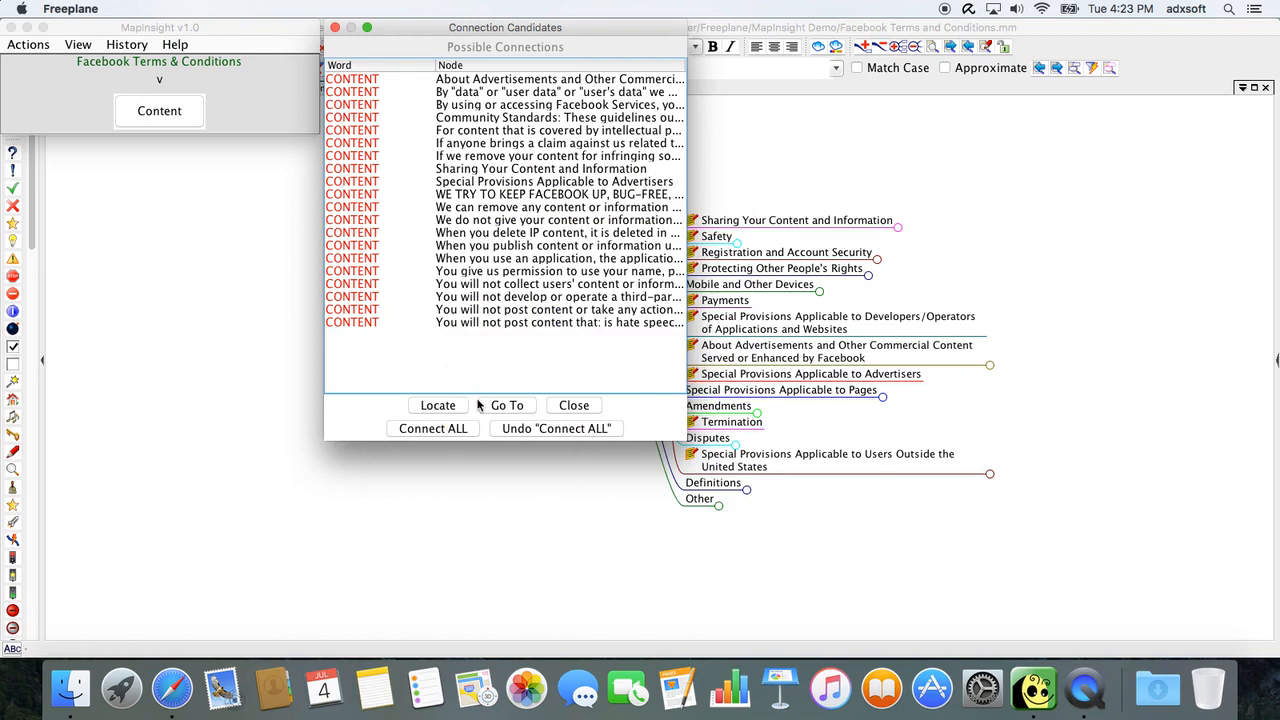
{"action": "left_click", "coordinate": [448, 431]}
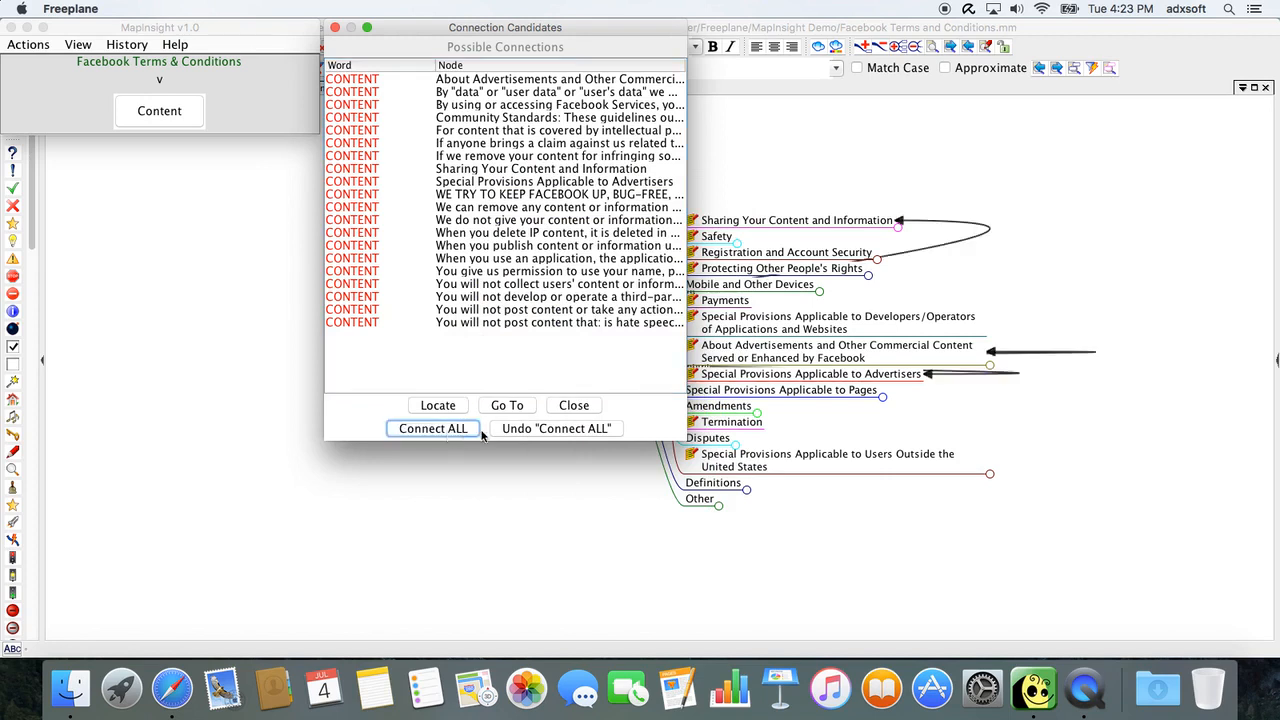
{"action": "left_click", "coordinate": [571, 406]}
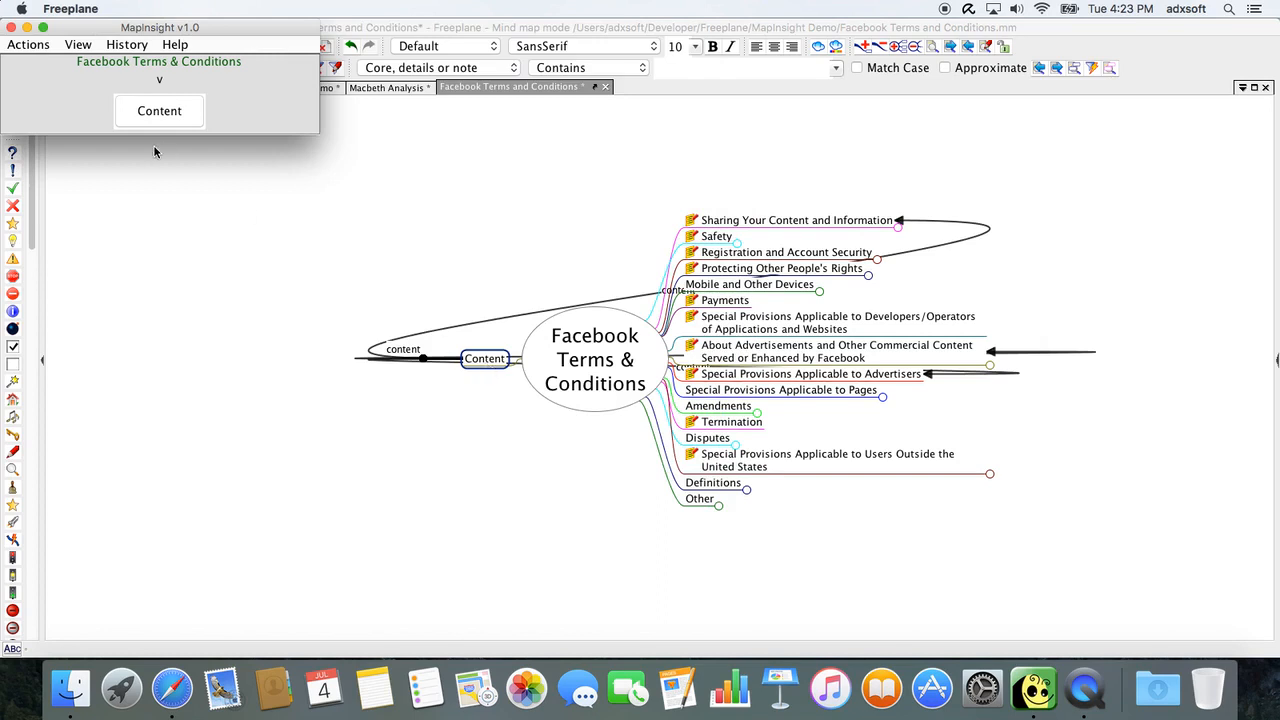
Open the selected Content node in MapInsight to list its connected nodes.
{"action": "left_click", "coordinate": [495, 362]}
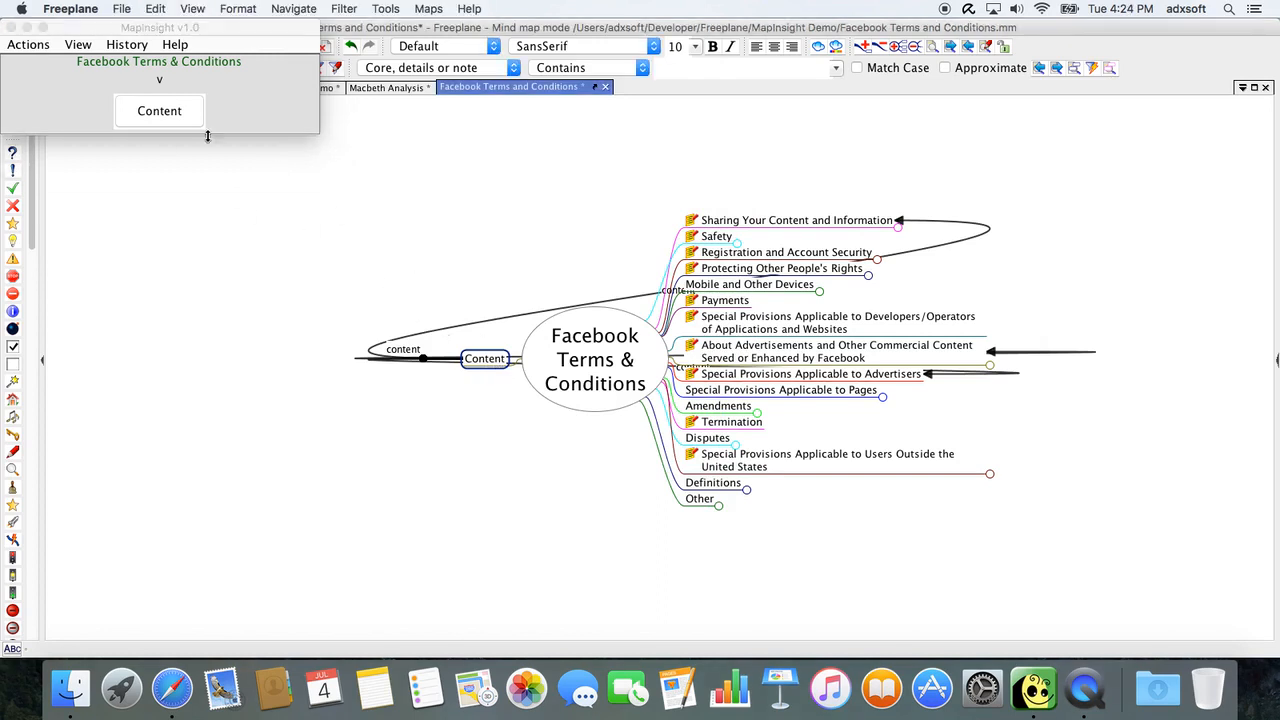
{"action": "left_click", "coordinate": [27, 46]}
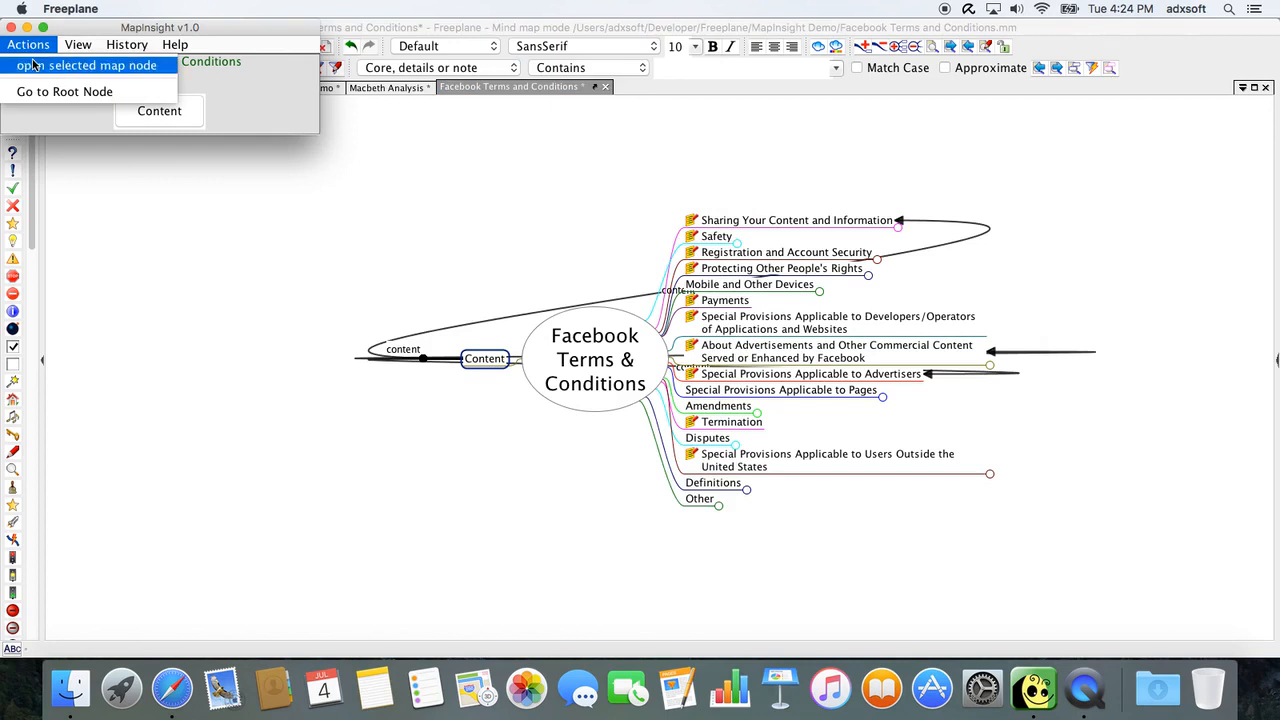
{"action": "left_click", "coordinate": [38, 66]}
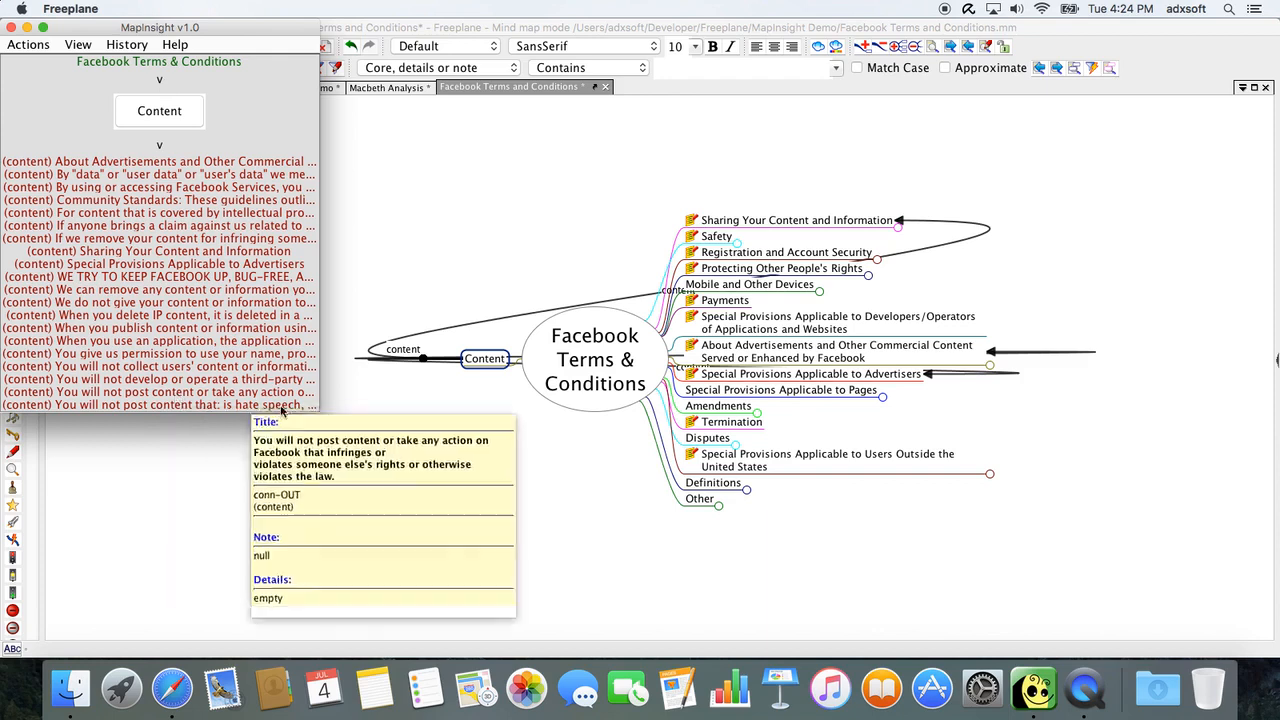
Add a child node named "developer" to the Facebook Terms & Conditions root node.
{"action": "left_click", "coordinate": [556, 385]}
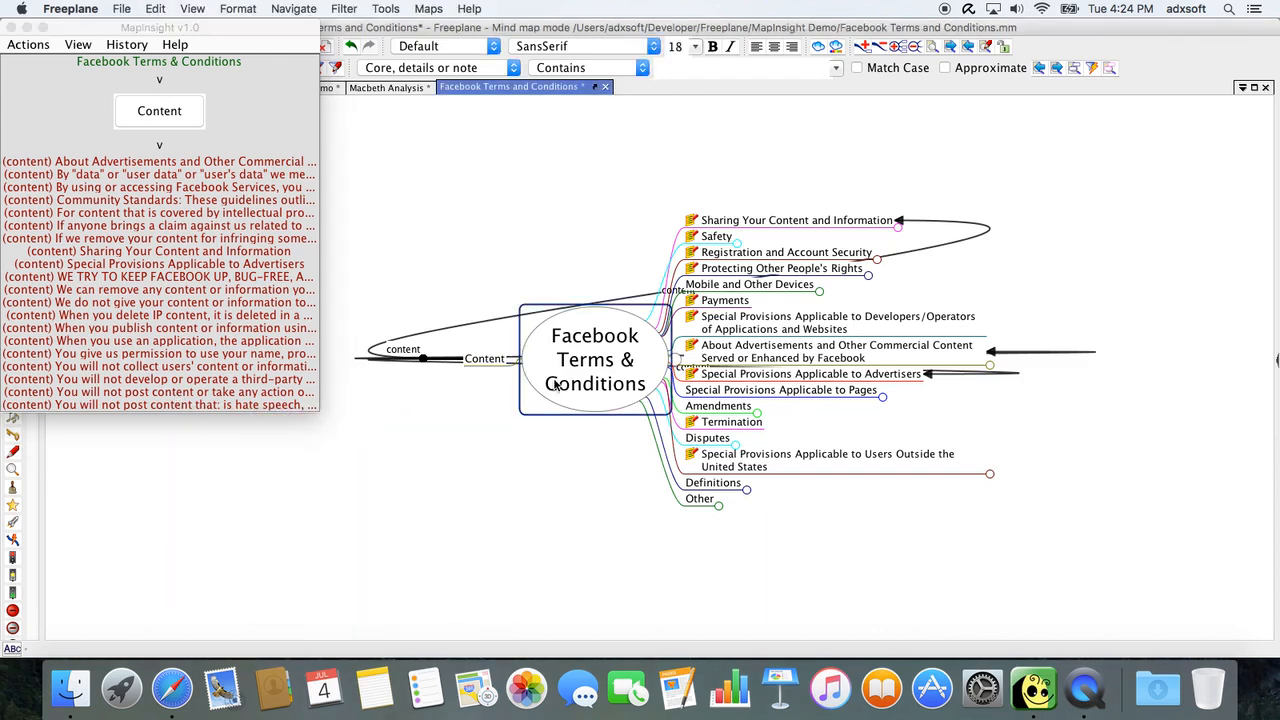
{"action": "key", "text": "Tab"}
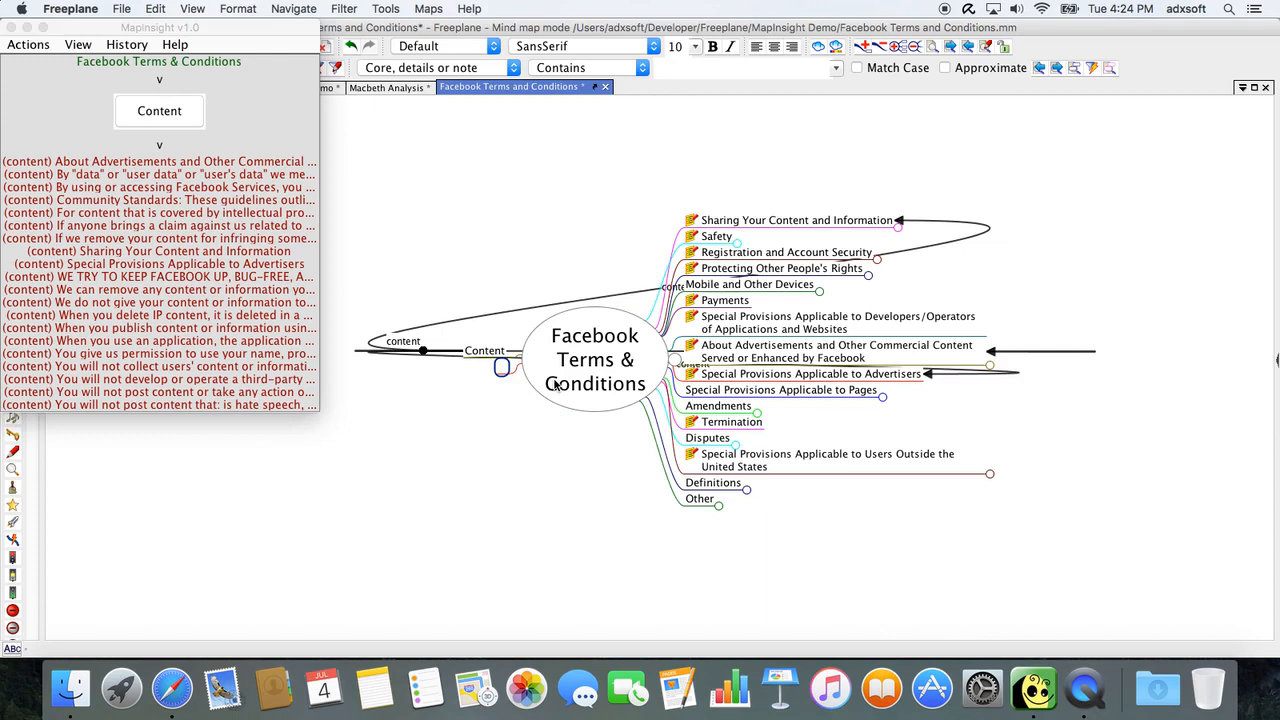
{"action": "type", "text": "developer"}
{"action": "key", "text": "Return"}
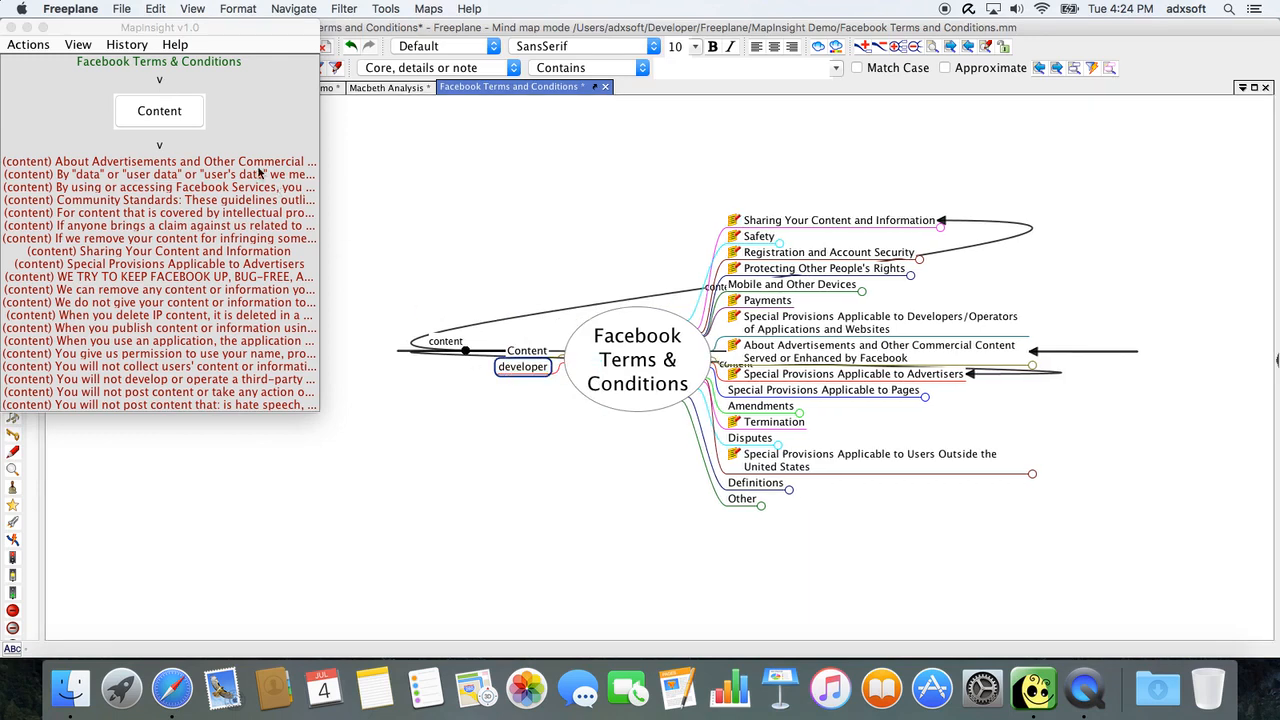
Open the new developer node in MapInsight as the current node.
{"action": "left_click", "coordinate": [22, 52]}
{"action": "left_click", "coordinate": [28, 45]}
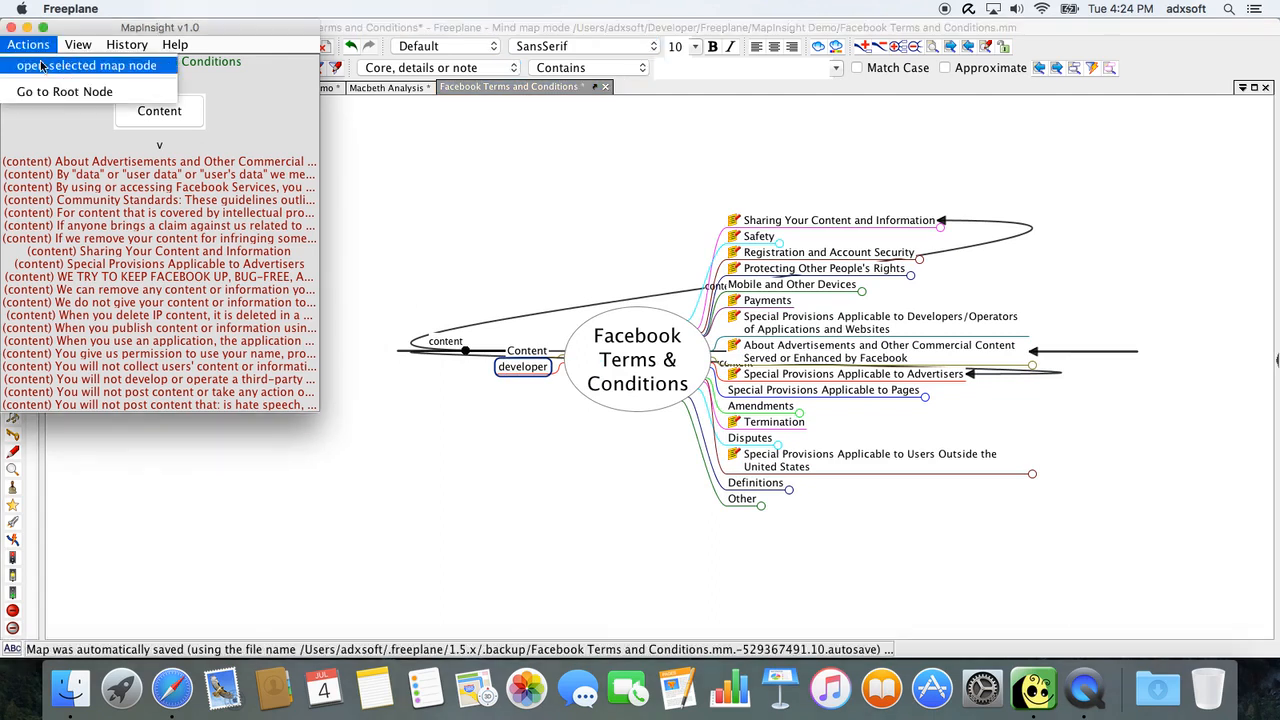
{"action": "left_click", "coordinate": [48, 66]}
Find connector candidates for the developer node using its core text, searching the candidates' core, note and details text.
{"action": "left_click", "coordinate": [78, 45]}
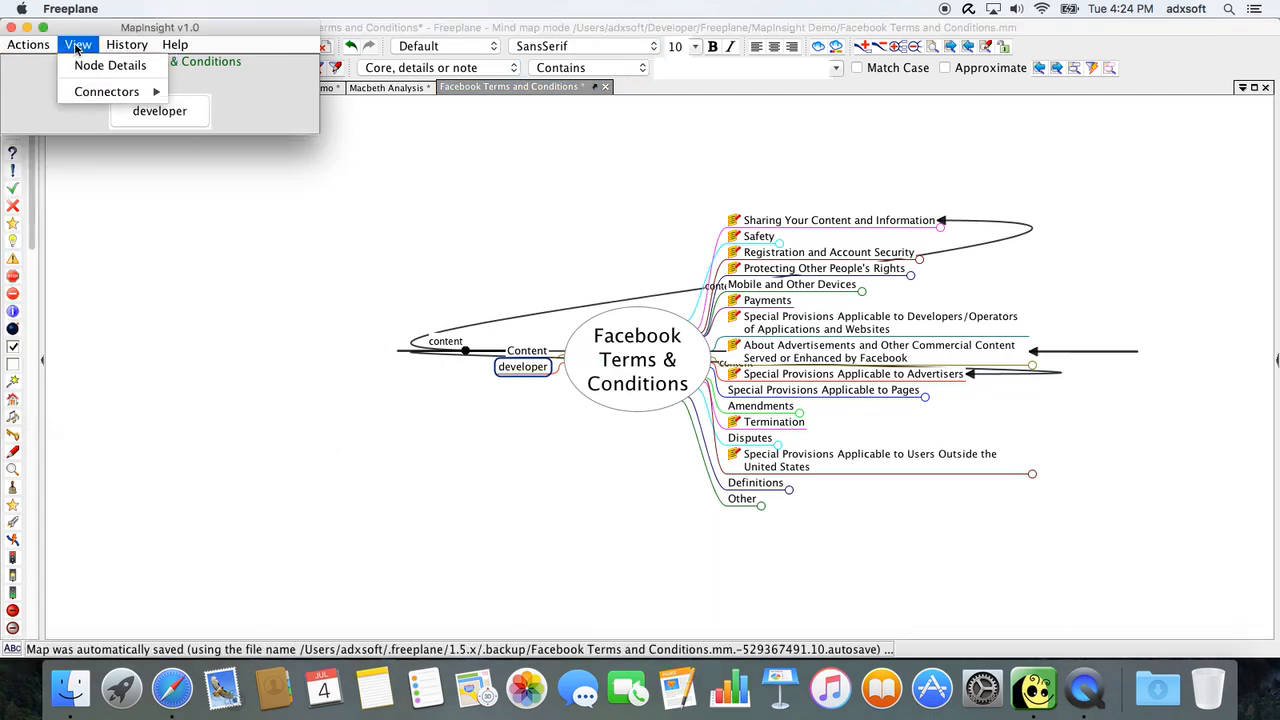
{"action": "mouse_move", "coordinate": [106, 92]}
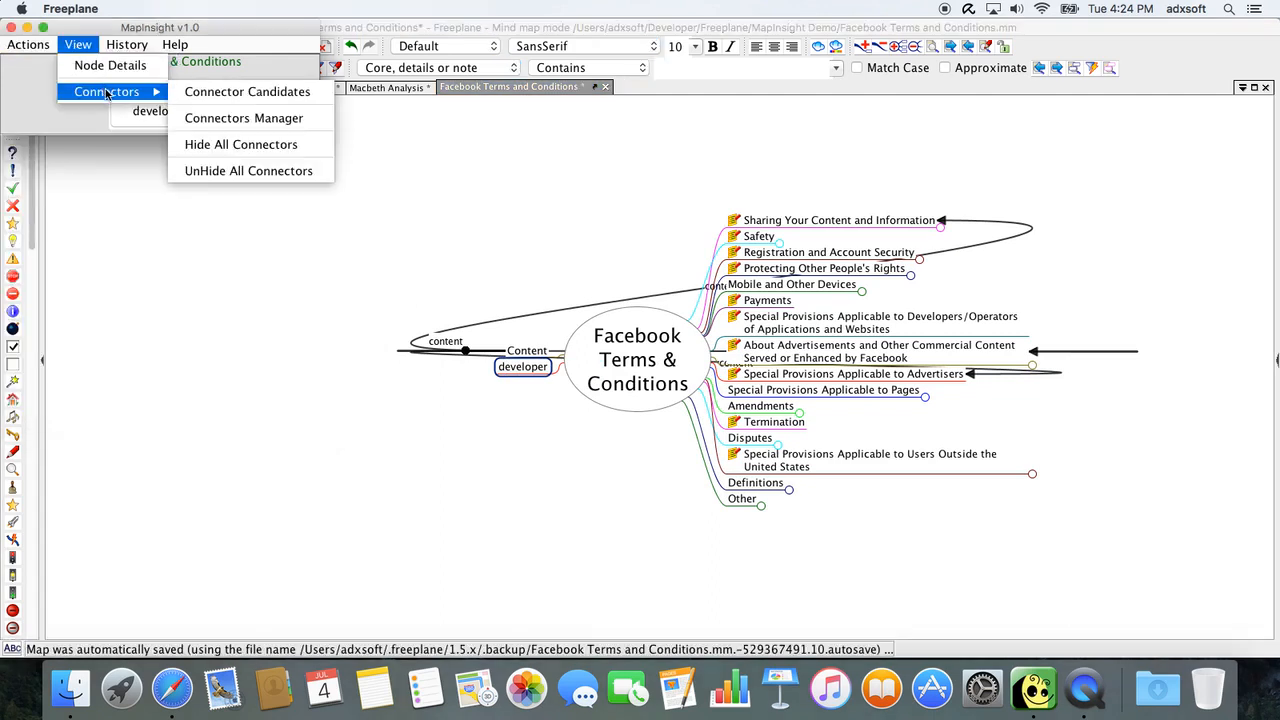
{"action": "left_click", "coordinate": [210, 98]}
{"action": "left_click", "coordinate": [378, 227]}
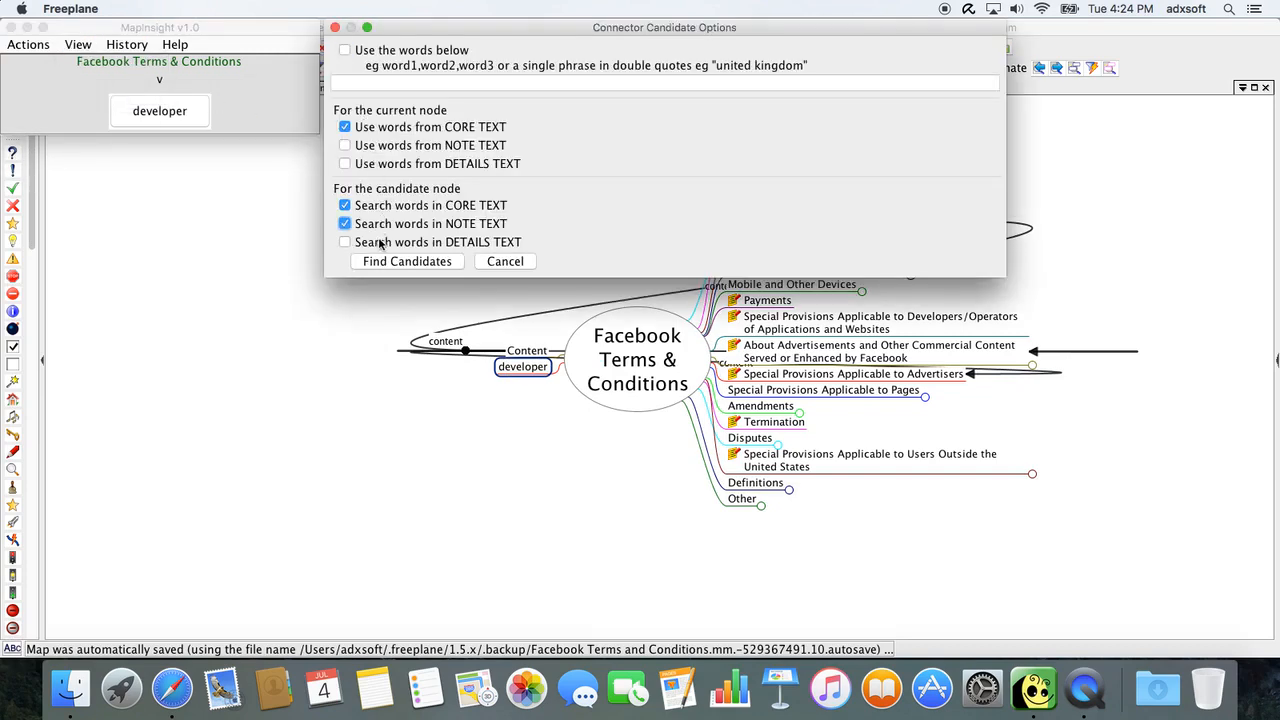
{"action": "left_click", "coordinate": [380, 244]}
{"action": "left_click", "coordinate": [405, 263]}
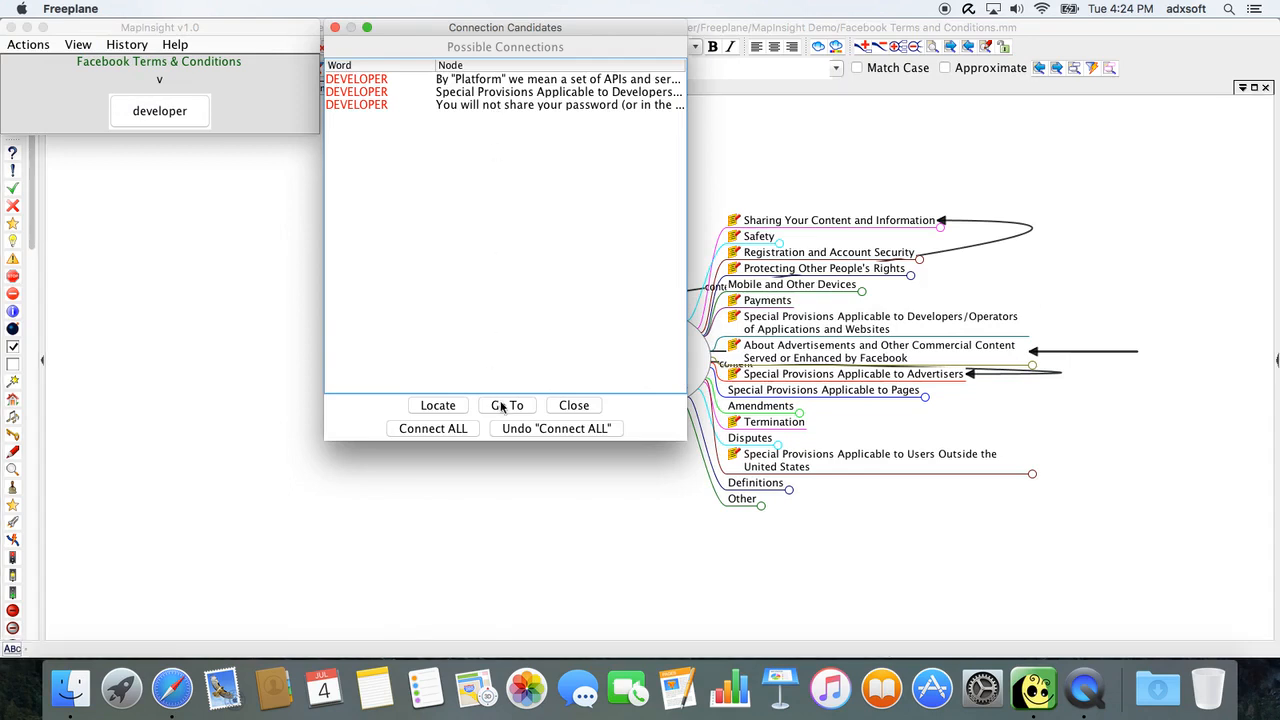
Connect the developer node to all of its candidates and close the candidate list.
{"action": "left_click", "coordinate": [438, 430]}
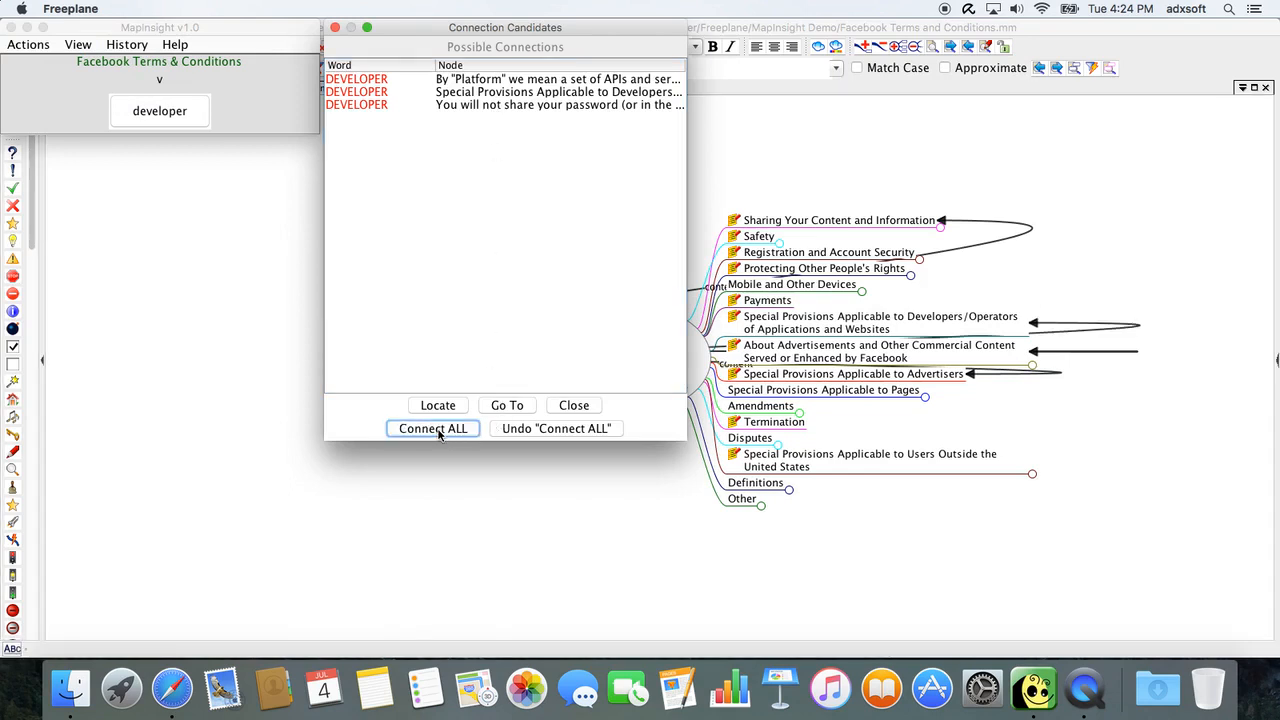
{"action": "left_click", "coordinate": [565, 410]}
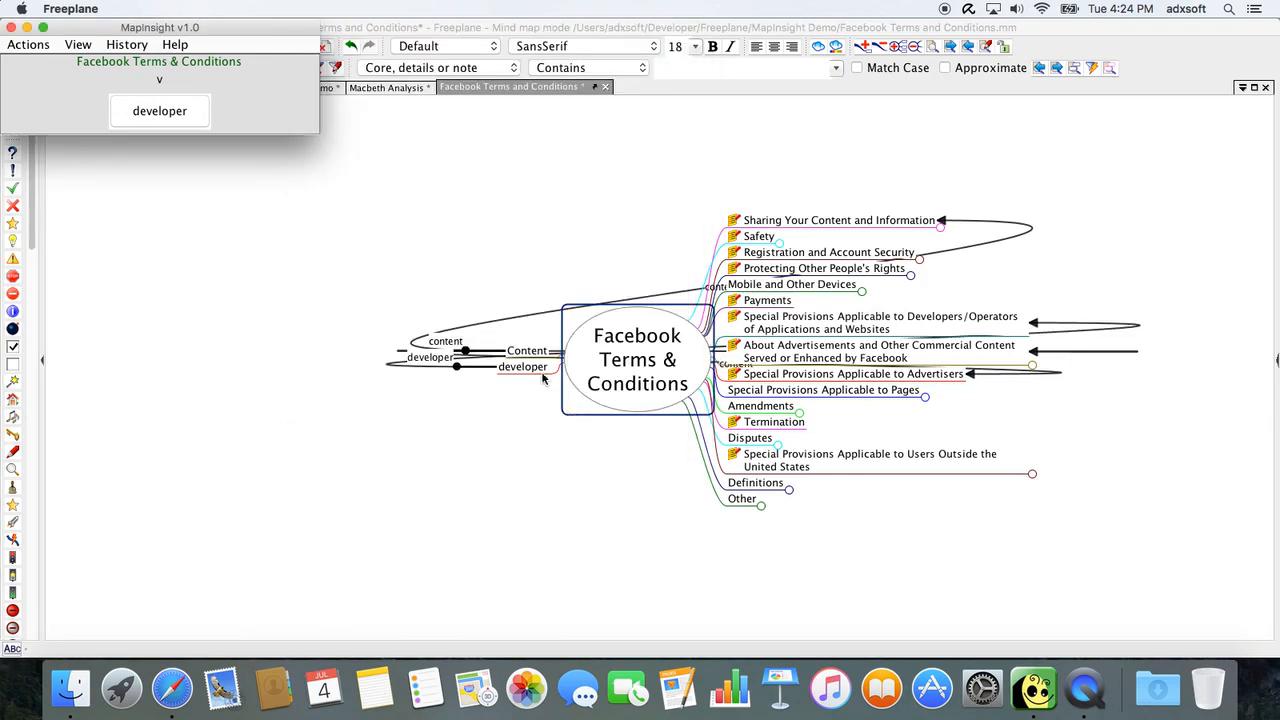
{"action": "left_click", "coordinate": [716, 360]}
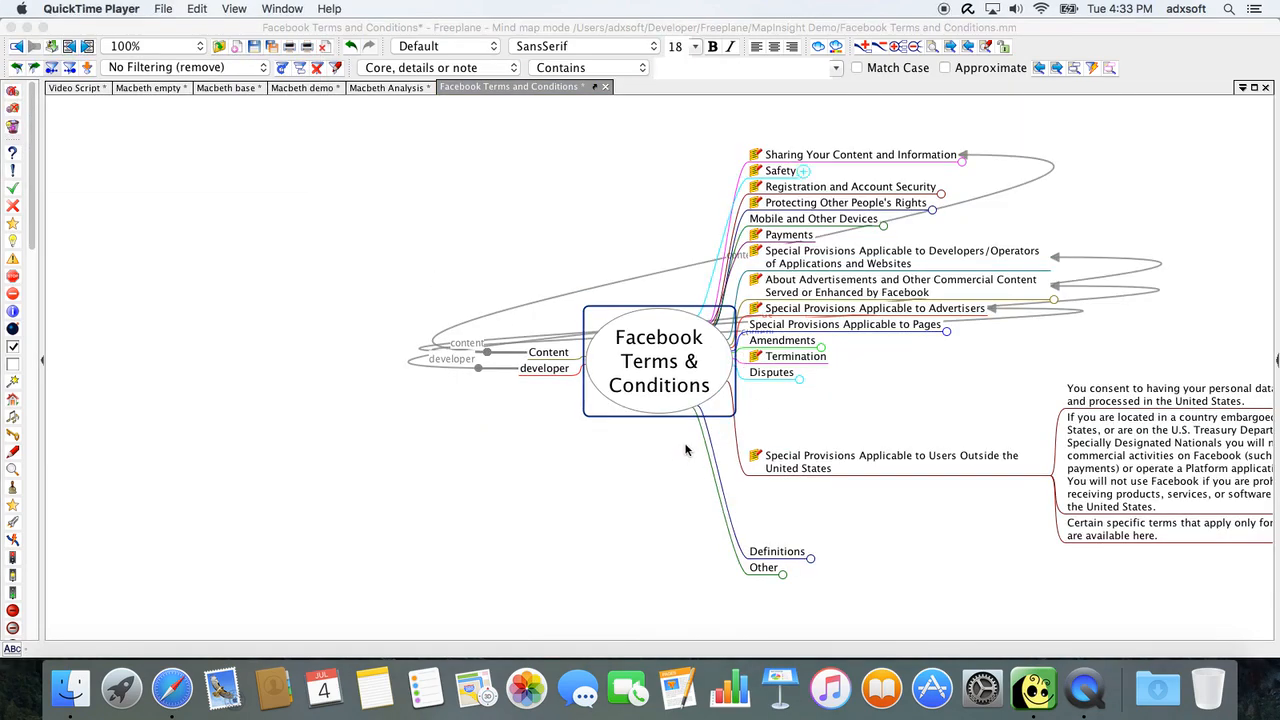
Launch MapInsight on the root node, open the Connectors Manager, and highlight the connector from Content to the About Advertisements node.
{"action": "left_click", "coordinate": [660, 382]}
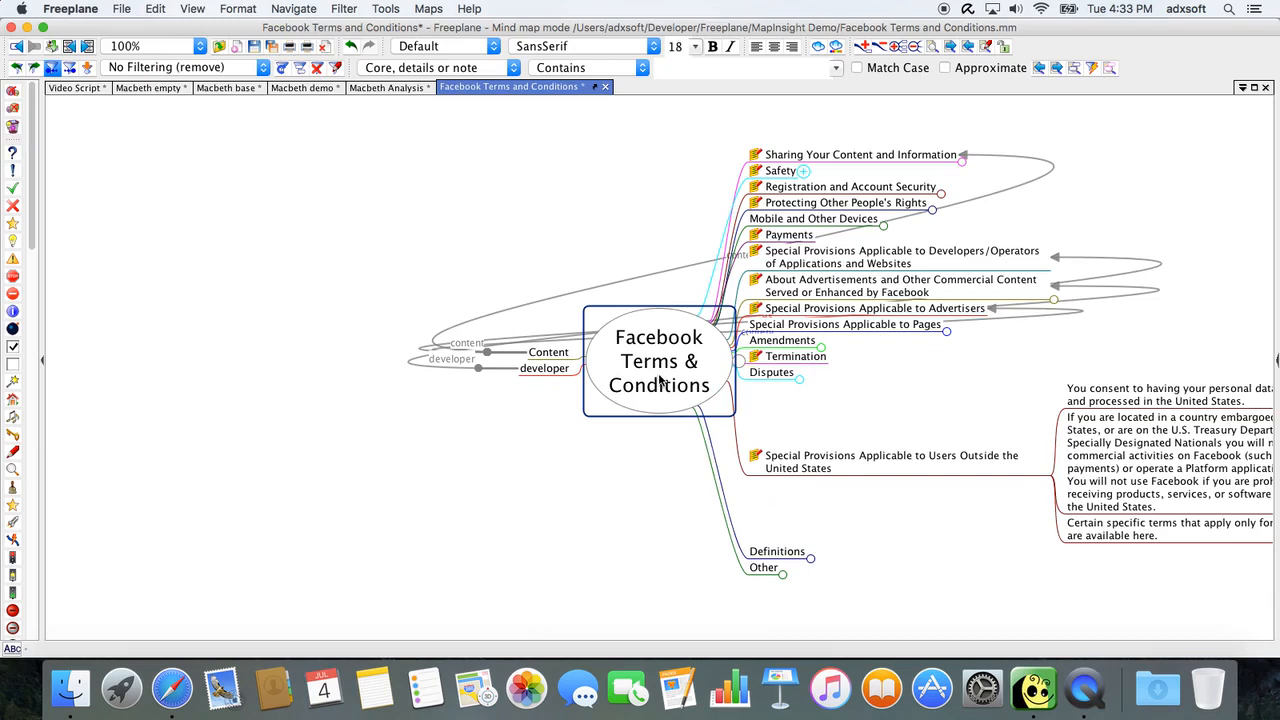
{"action": "key", "text": "alt+i"}
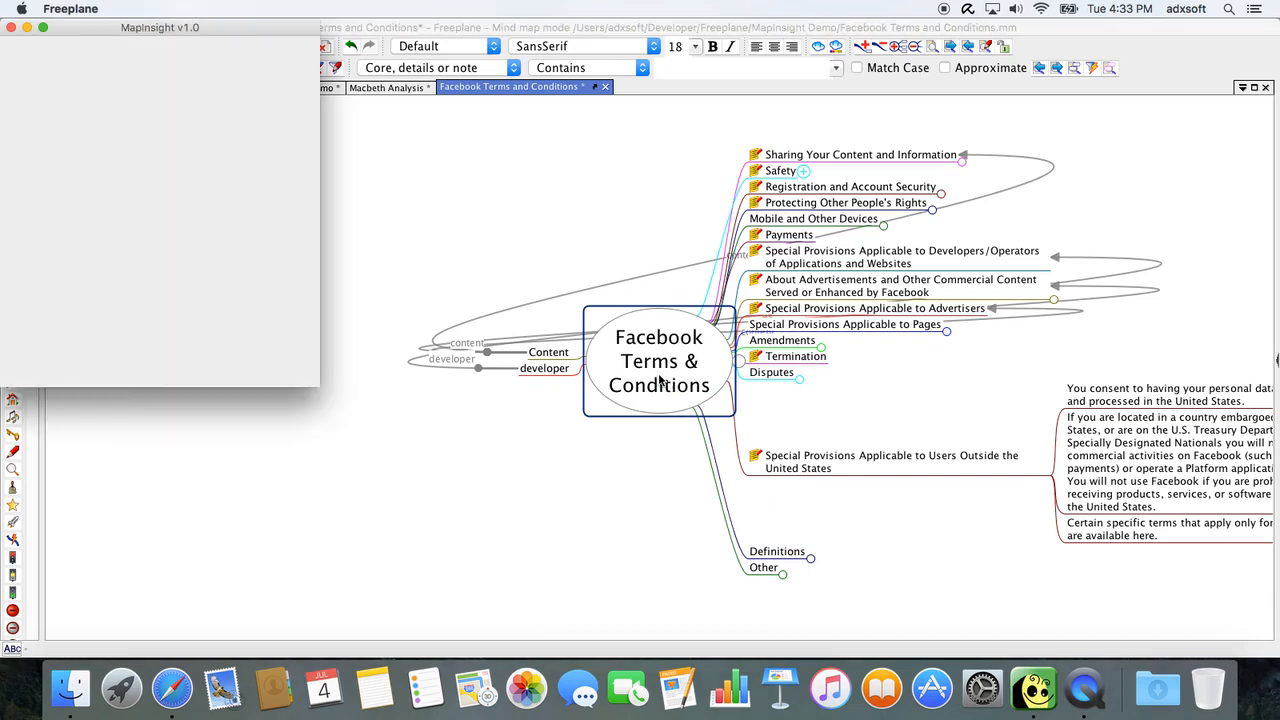
{"action": "left_click", "coordinate": [78, 44]}
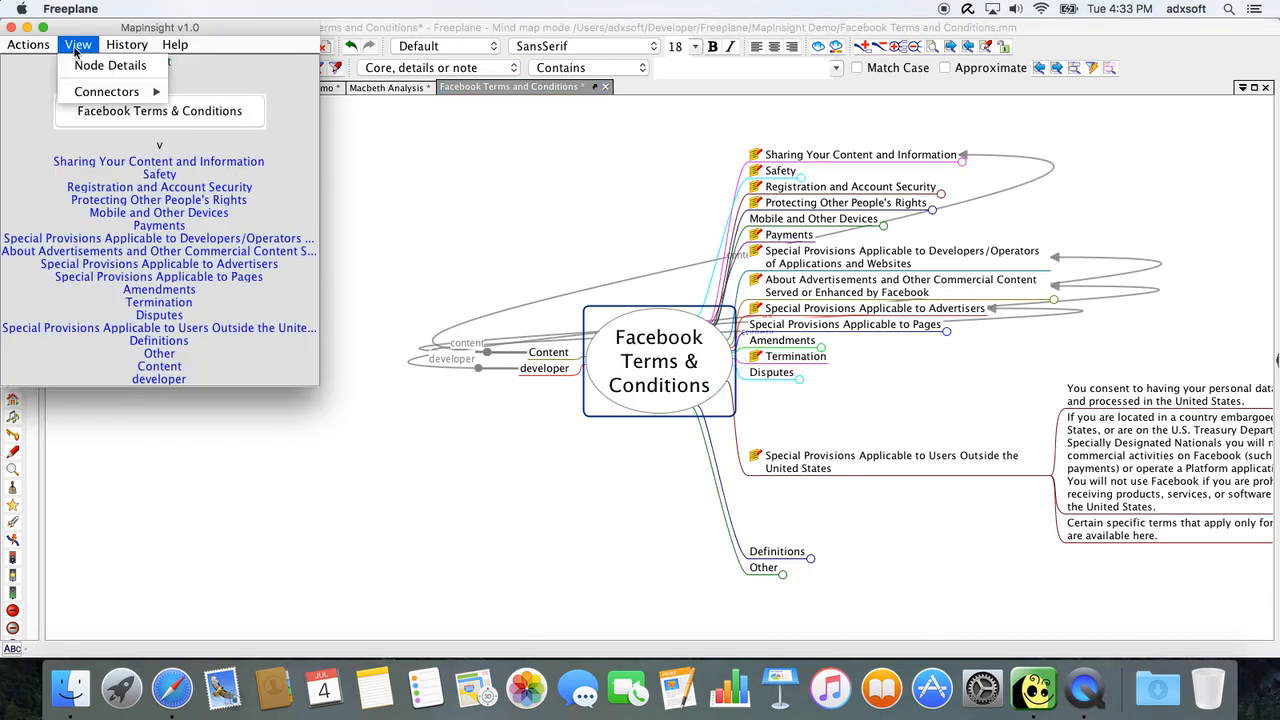
{"action": "mouse_move", "coordinate": [140, 91]}
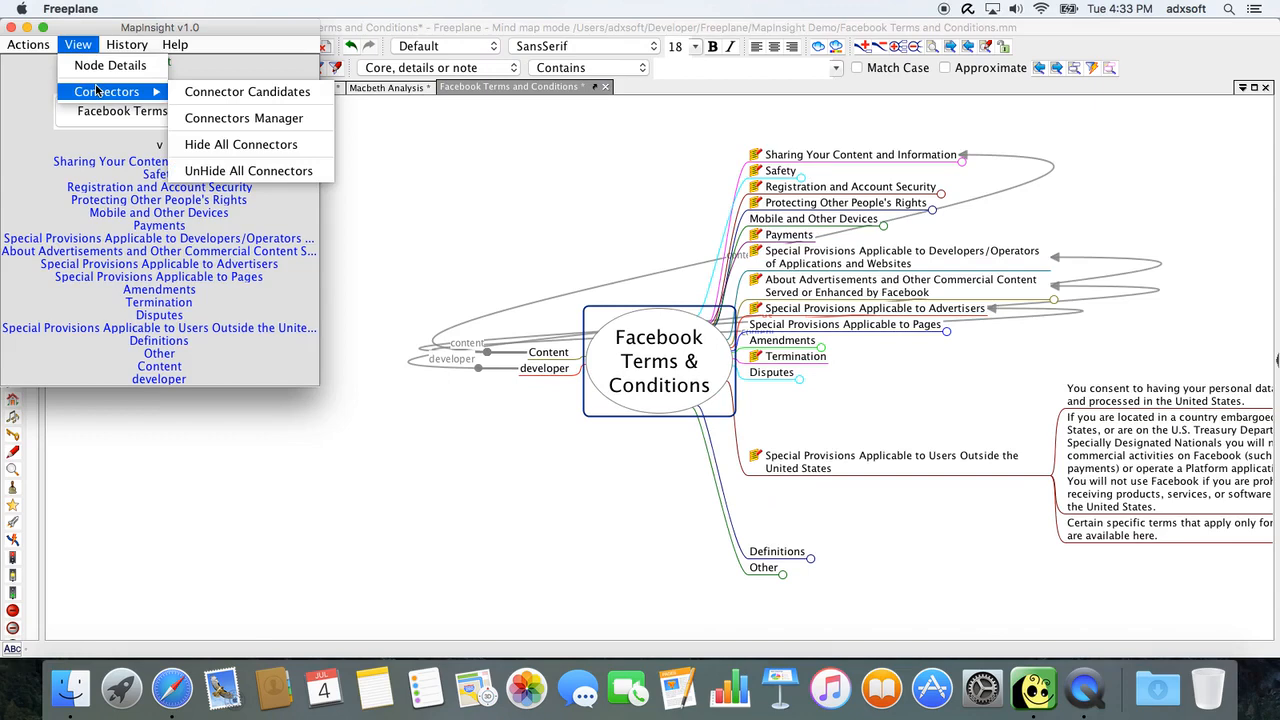
{"action": "left_click", "coordinate": [237, 120]}
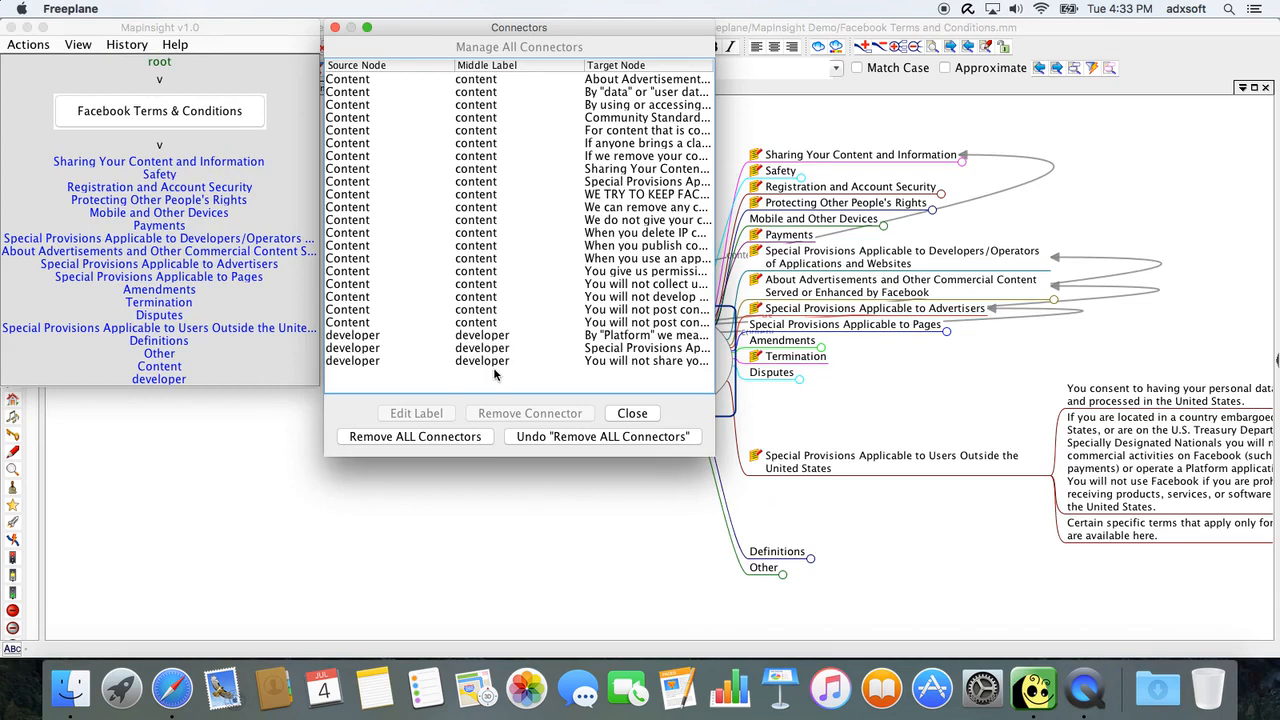
{"action": "left_click", "coordinate": [611, 83]}
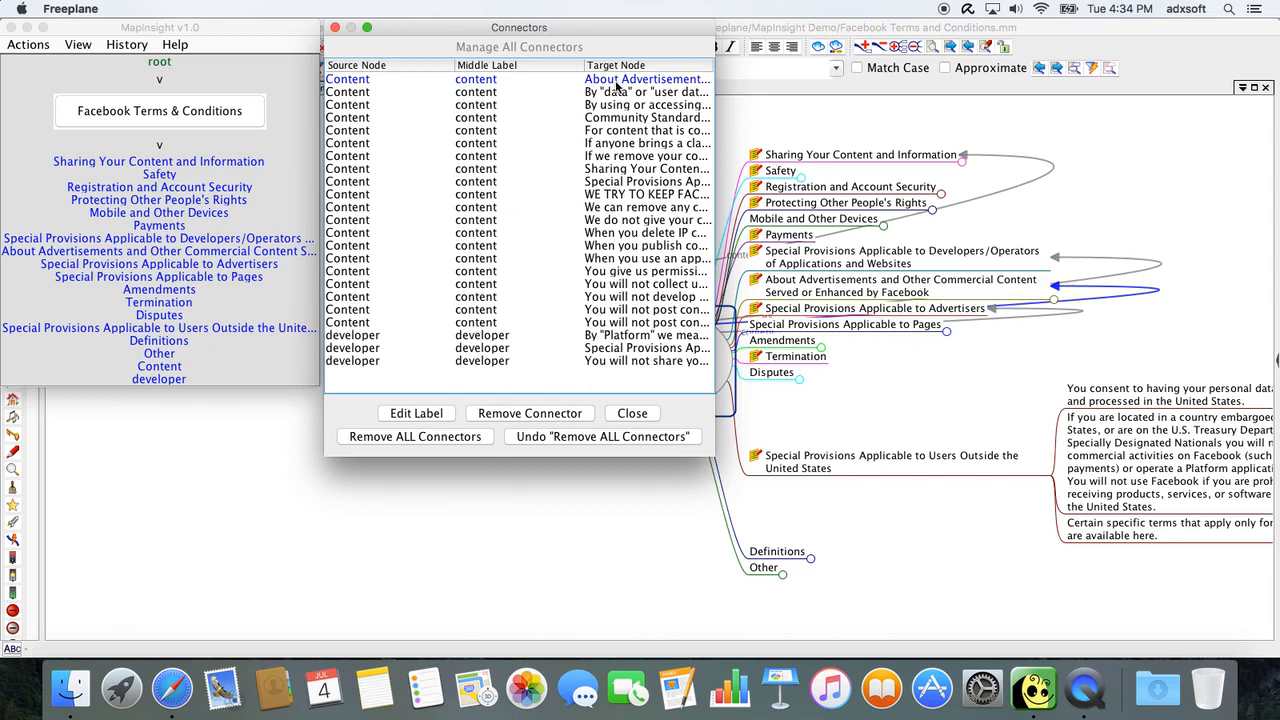
Sort the connector list by middle label and by target node in both directions, finish on descending middle label, and close the manager.
{"action": "left_click", "coordinate": [501, 66]}
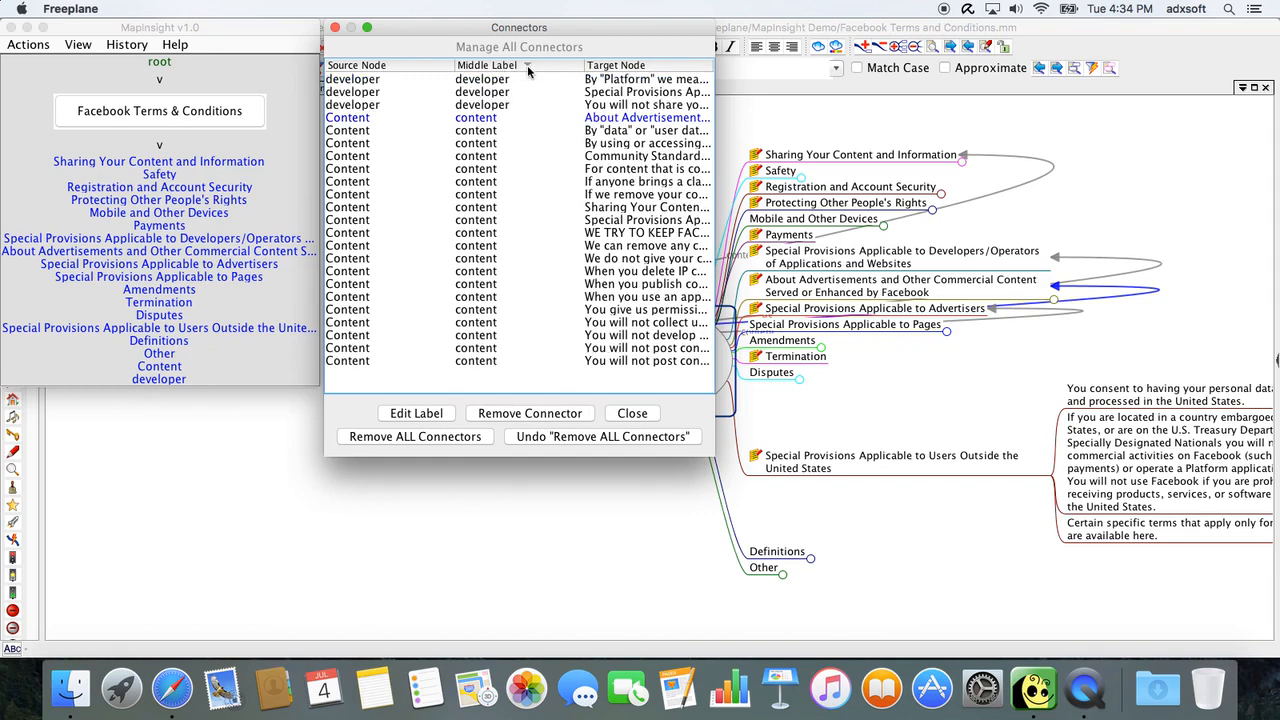
{"action": "left_click", "coordinate": [530, 66]}
{"action": "left_click", "coordinate": [530, 66]}
{"action": "left_click", "coordinate": [643, 66]}
{"action": "left_click", "coordinate": [657, 66]}
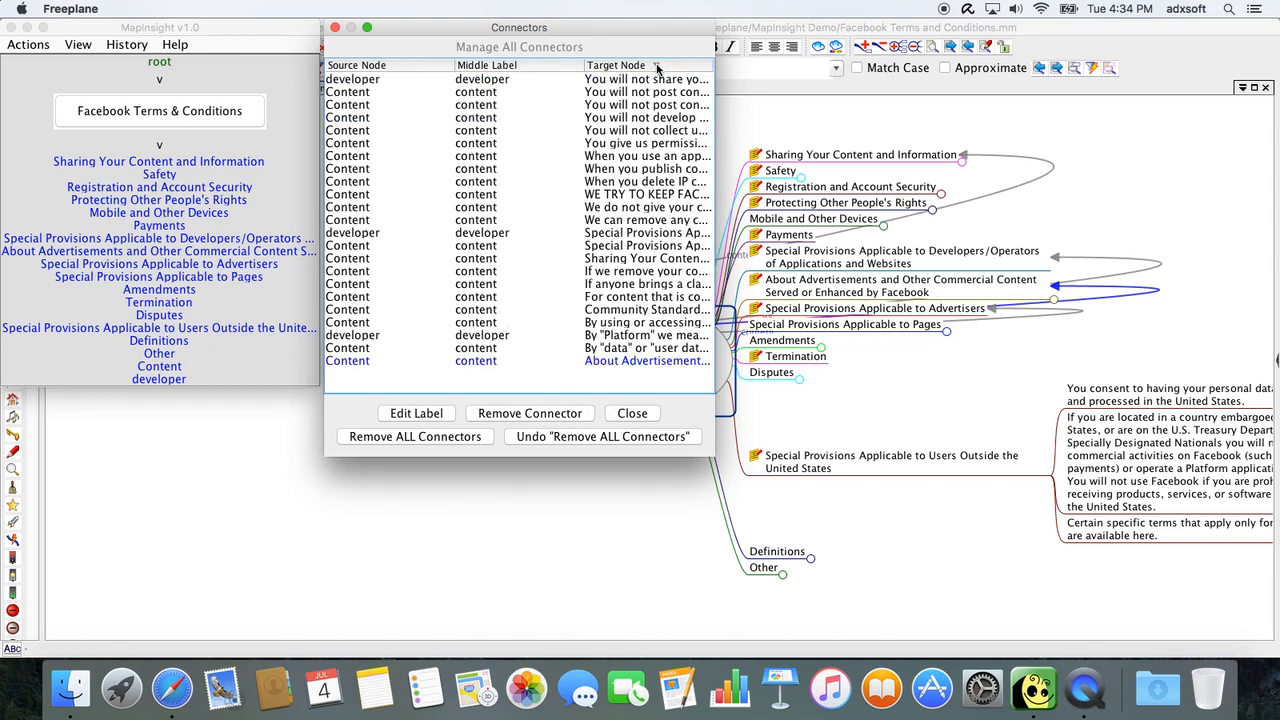
{"action": "left_click", "coordinate": [657, 66]}
{"action": "left_click", "coordinate": [522, 66]}
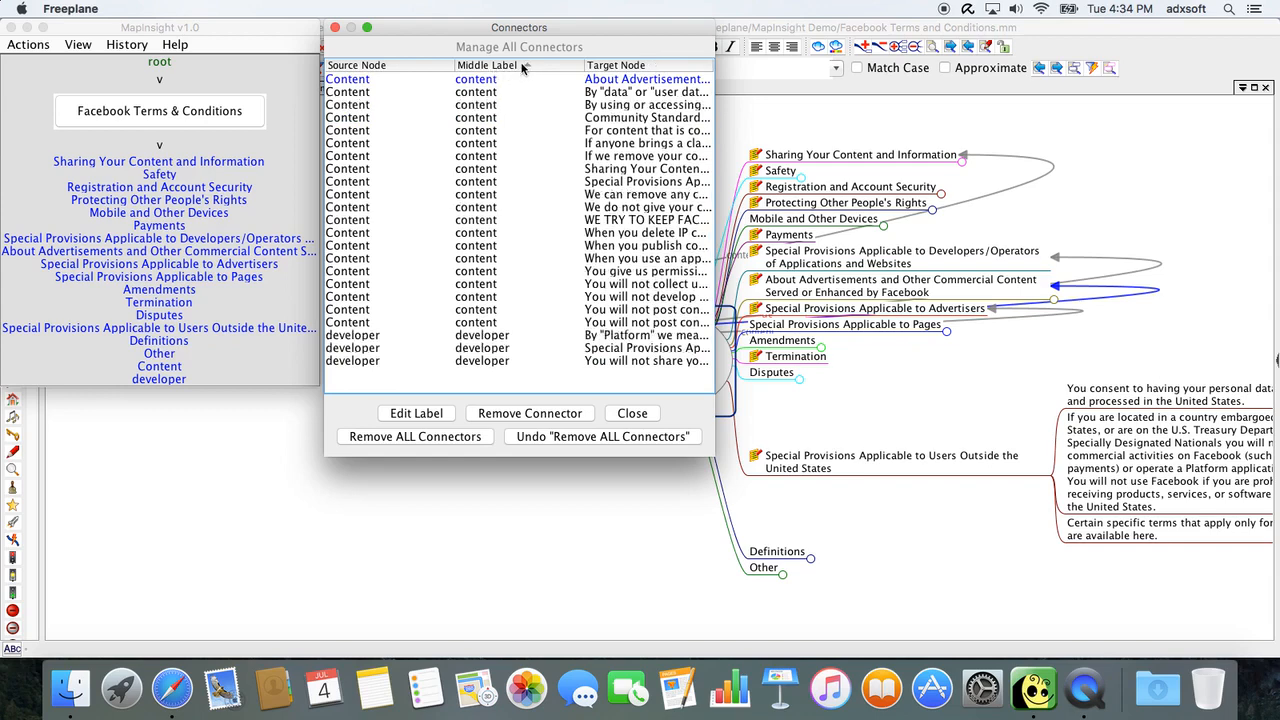
{"action": "left_click", "coordinate": [524, 66]}
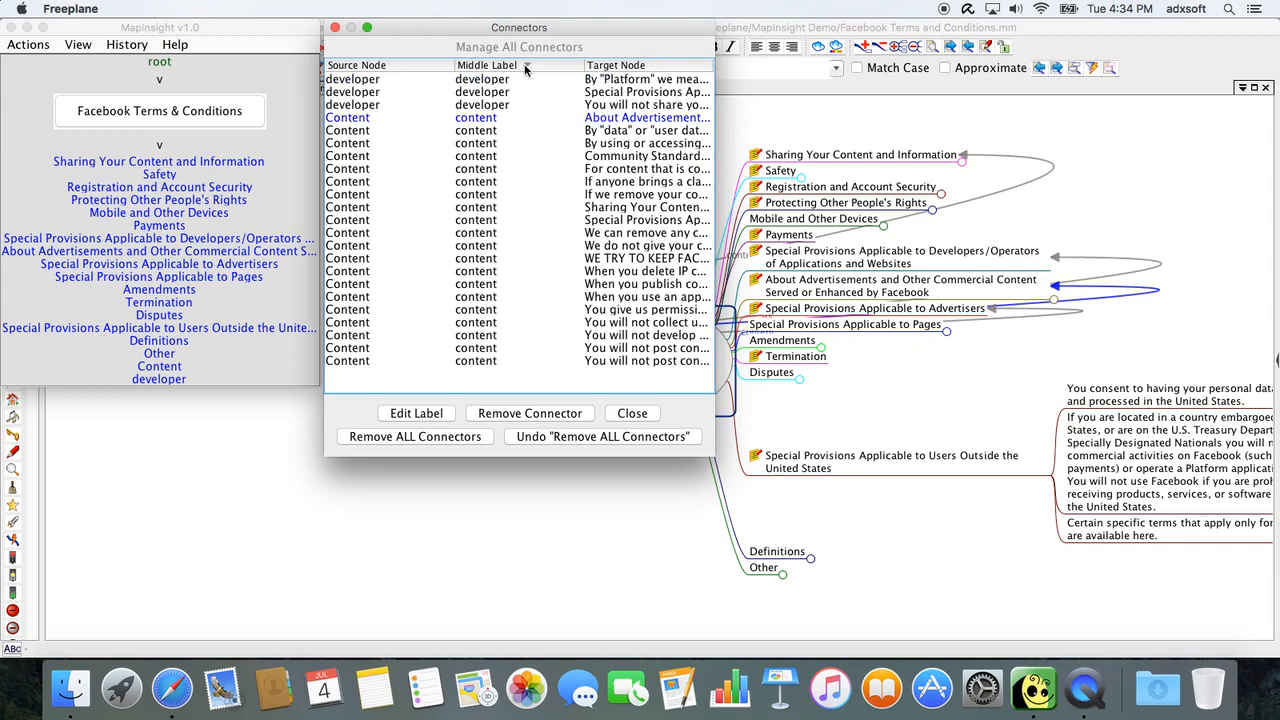
{"action": "left_click", "coordinate": [640, 416]}
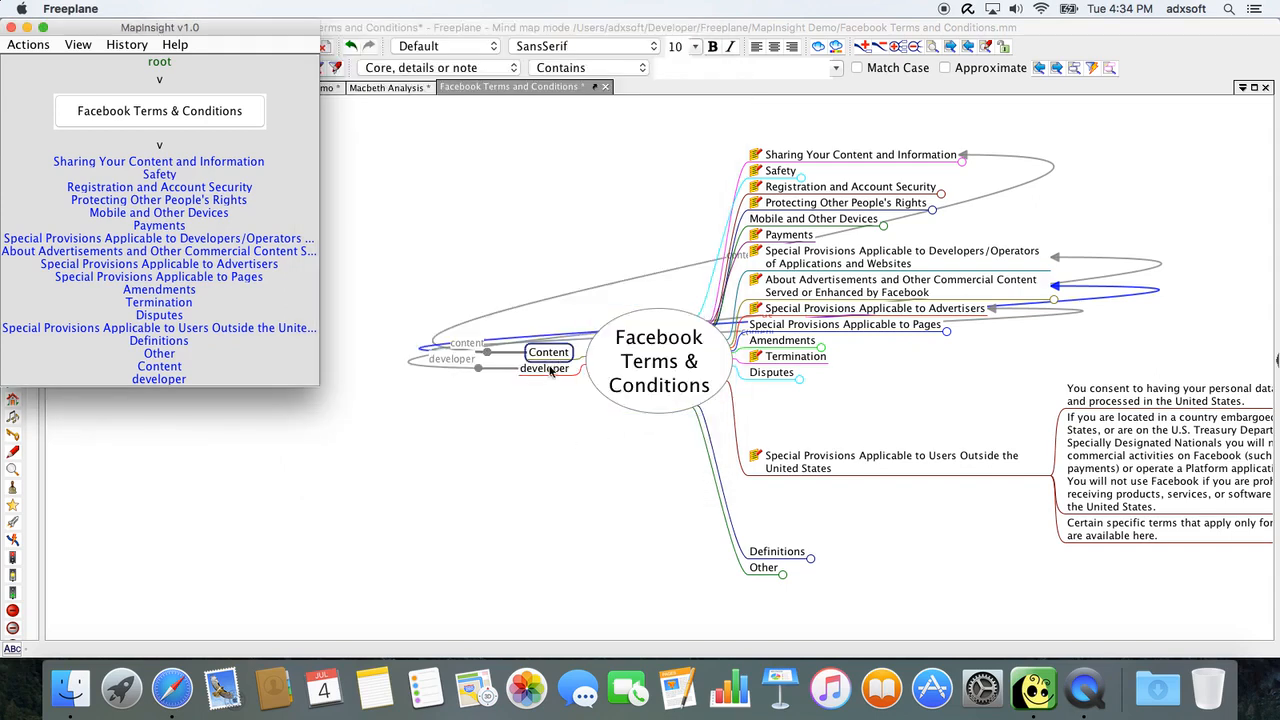
Open the Content node in MapInsight to list its connected nodes, and close the MapInsight window.
{"action": "left_click", "coordinate": [553, 374]}
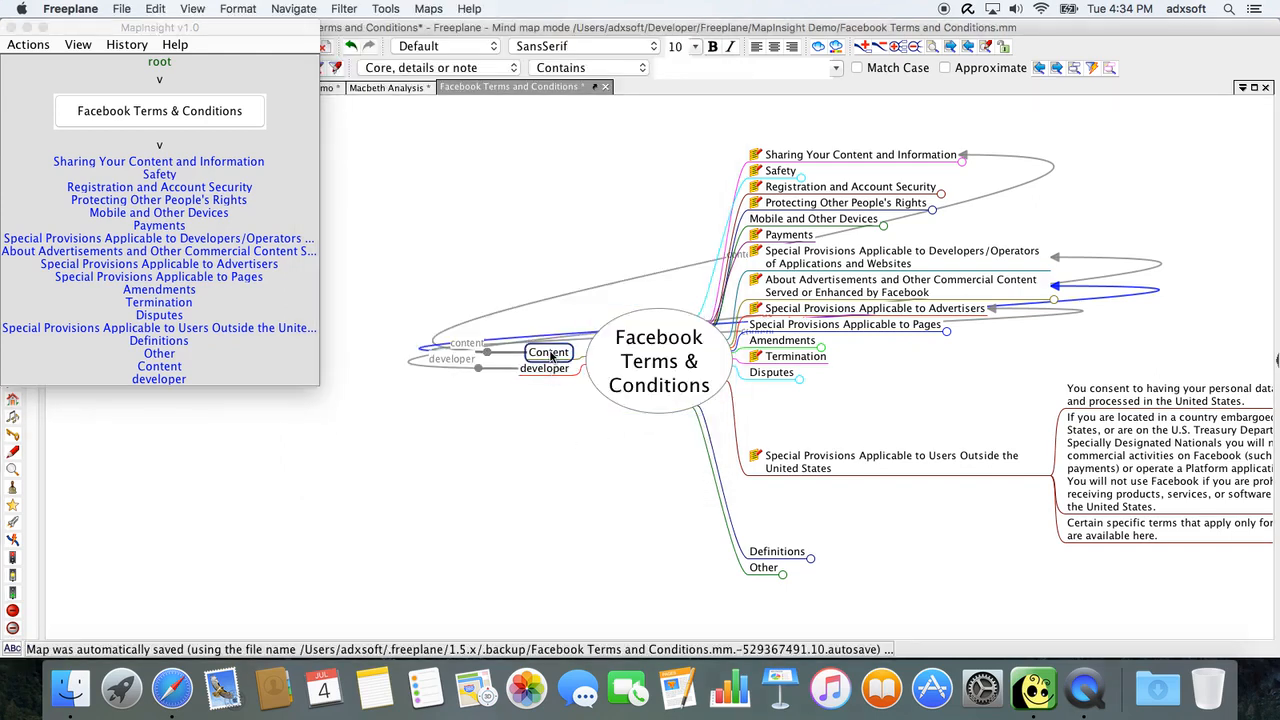
{"action": "left_click", "coordinate": [78, 46]}
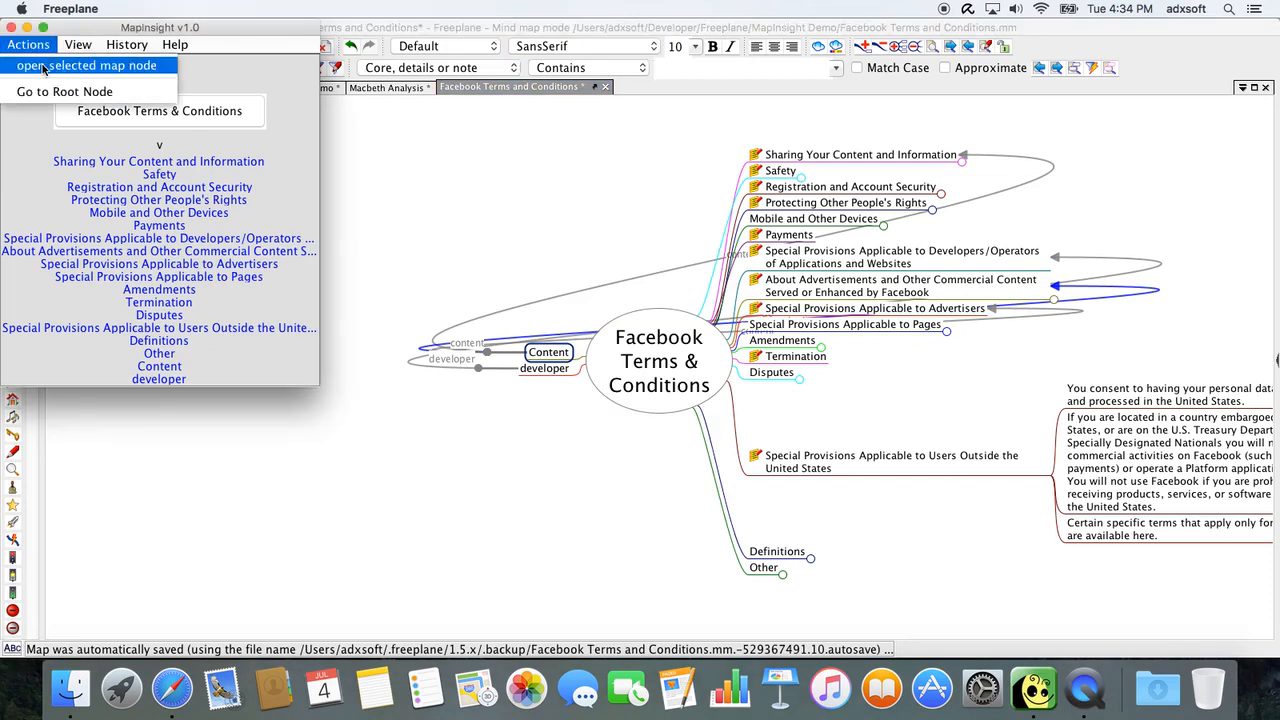
{"action": "left_click", "coordinate": [46, 66]}
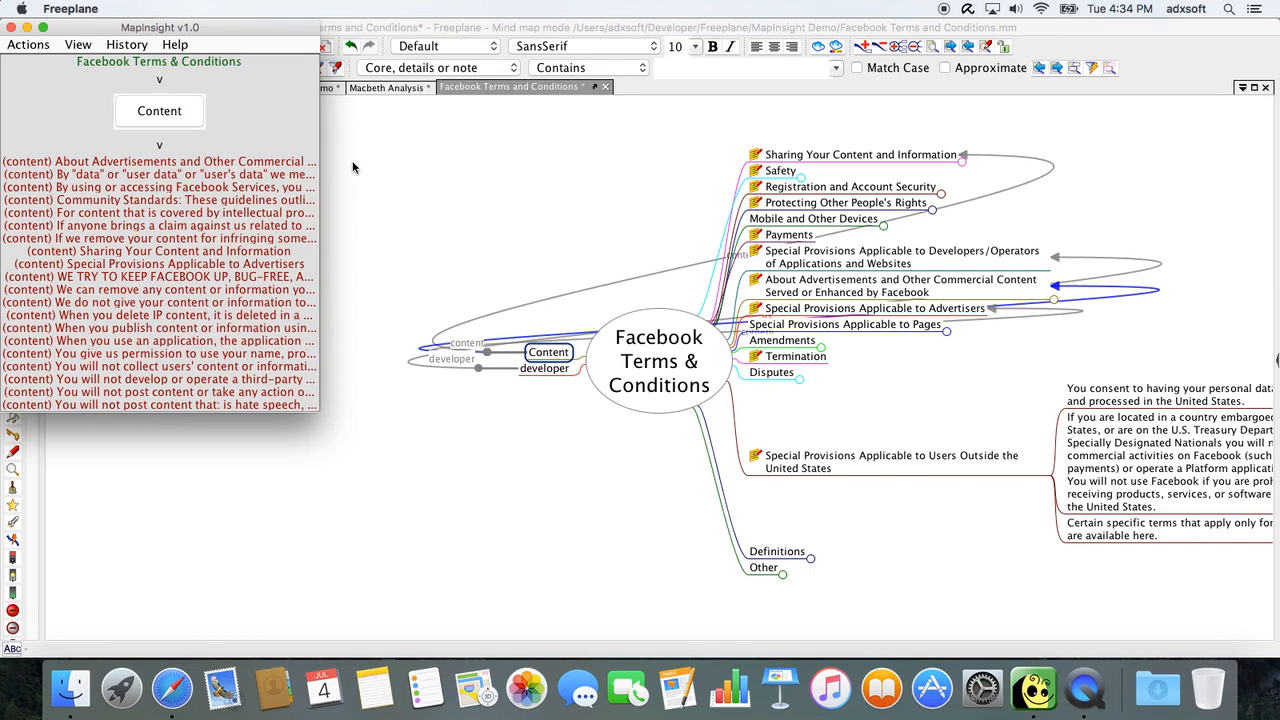
{"action": "left_click", "coordinate": [11, 27]}
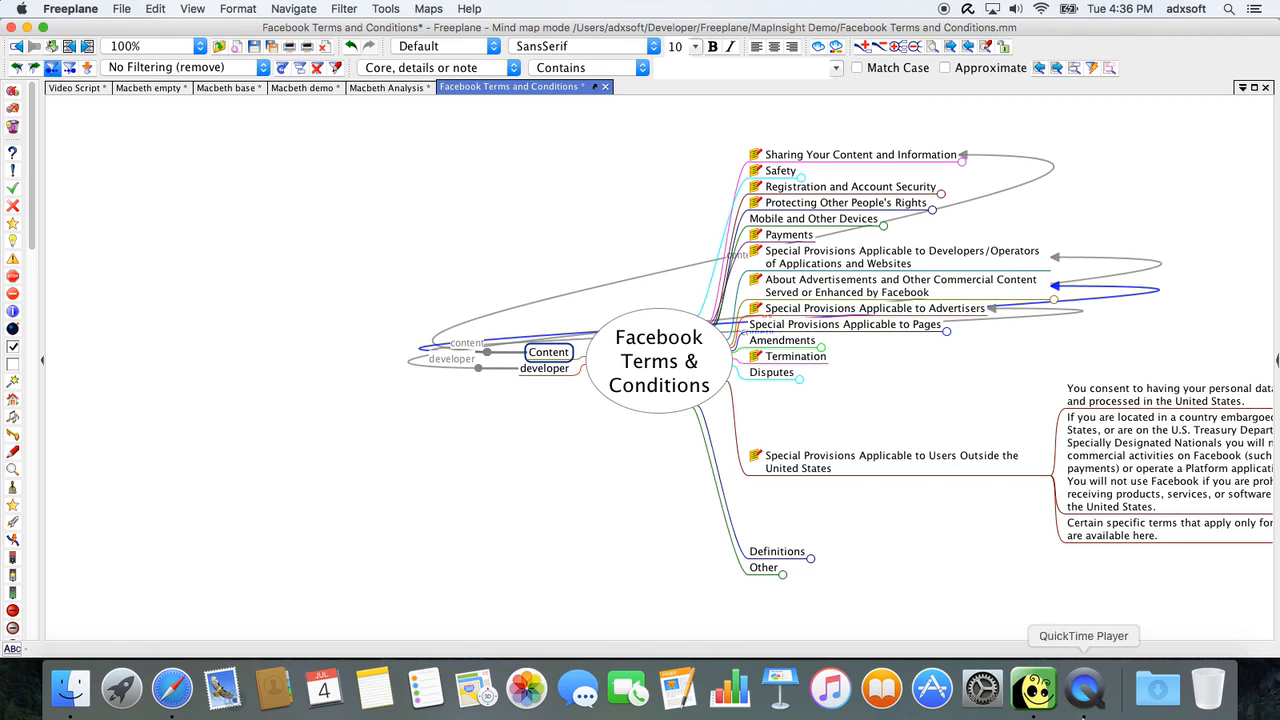
{"action": "right_click", "coordinate": [1087, 697]}
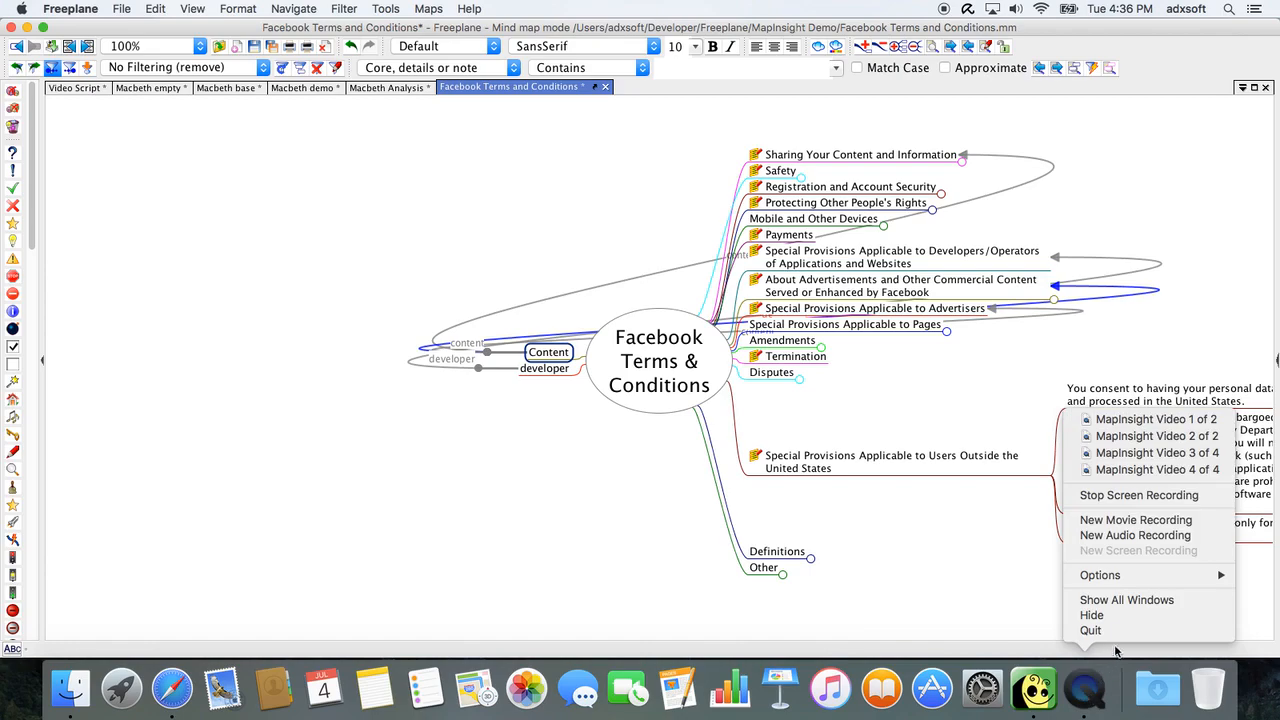